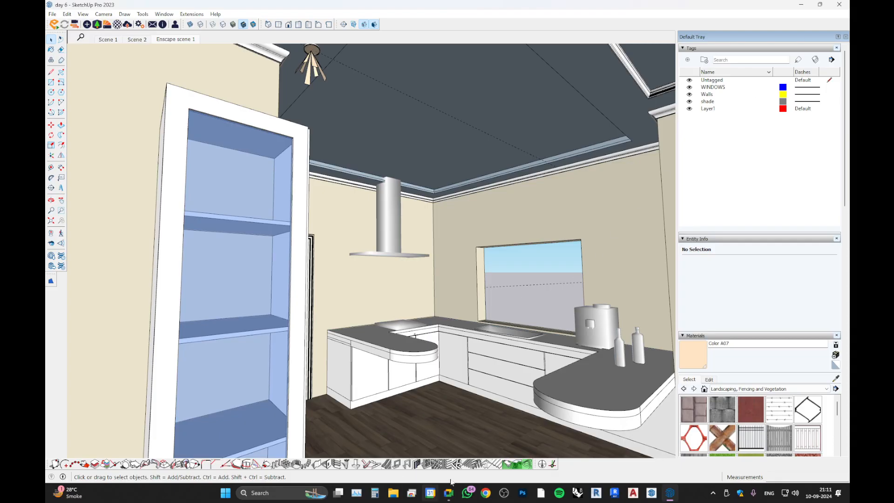
# Leave the open kitchen model and open File Explorer, moving its window aside.
pyautogui.click(844, 3)
pyautogui.click(402, 493)
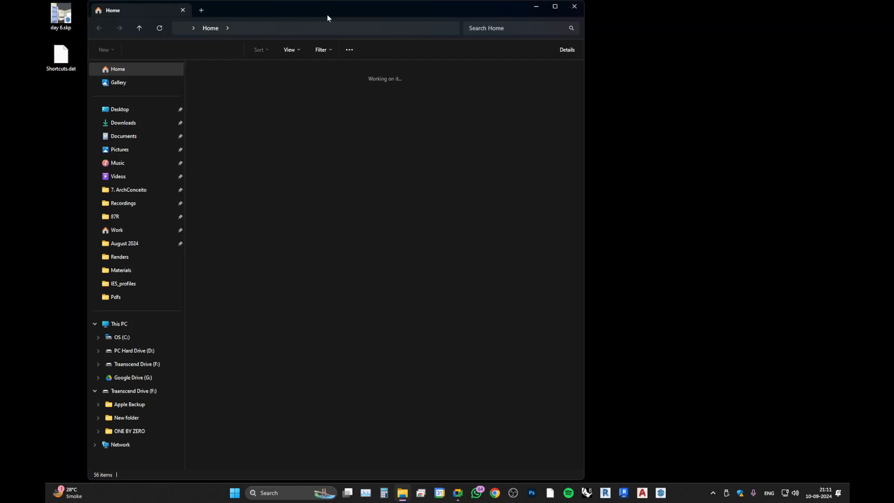
pyautogui.moveTo(327, 15); pyautogui.dragTo(45, 177)
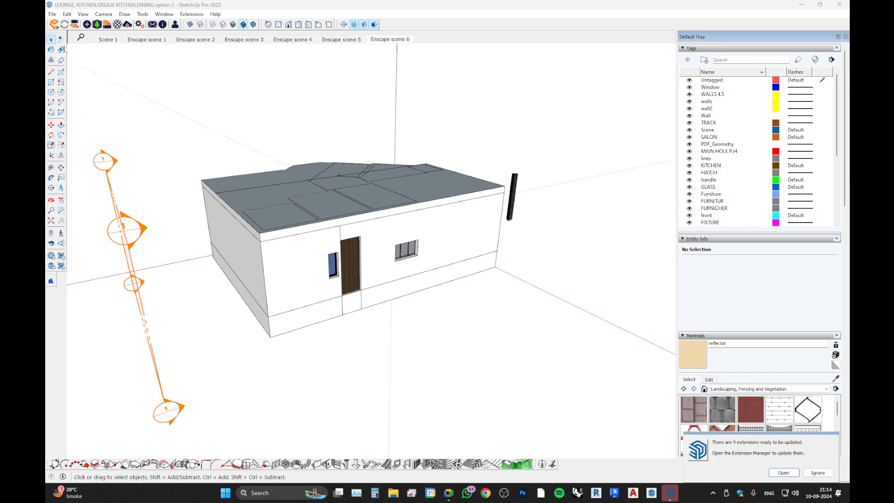
# Try to start Enscape for the house model and tile its render window beside SketchUp.
pyautogui.click(54, 24)
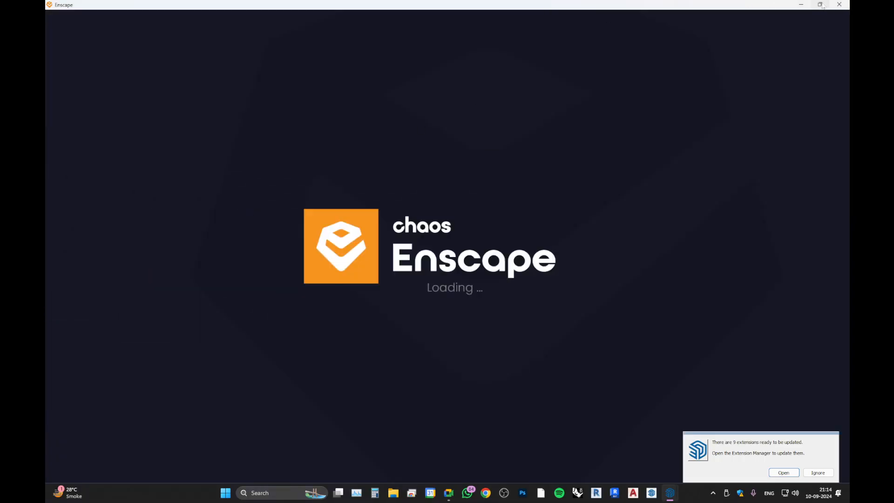
pyautogui.moveTo(820, 4)
pyautogui.click(745, 55)
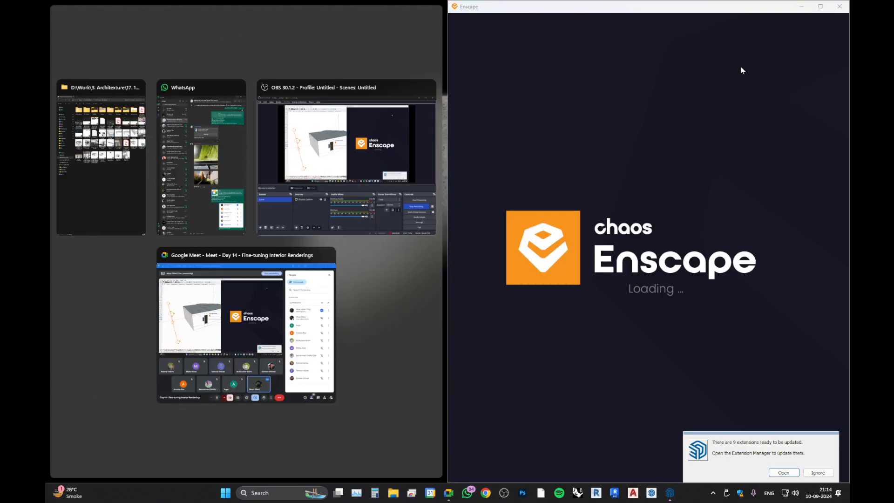
pyautogui.click(544, 67)
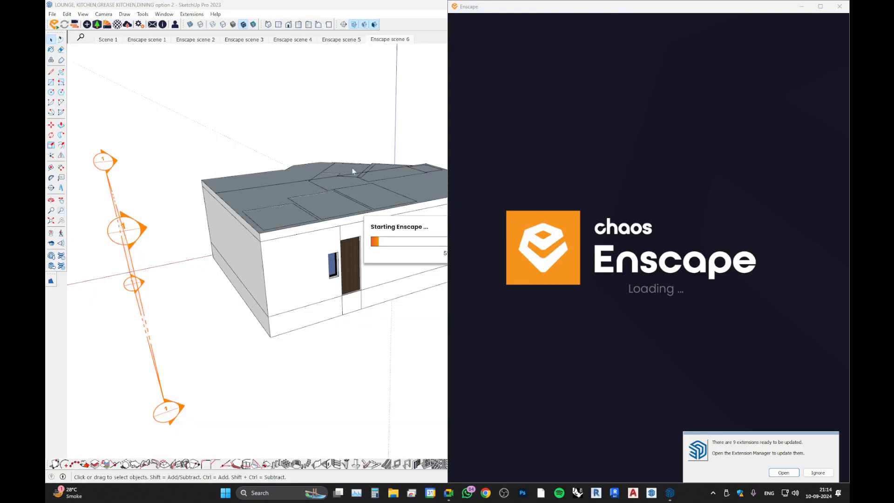
# Let the unresponsive SketchUp keep running and bring its model window back to the front.
pyautogui.click(815, 471)
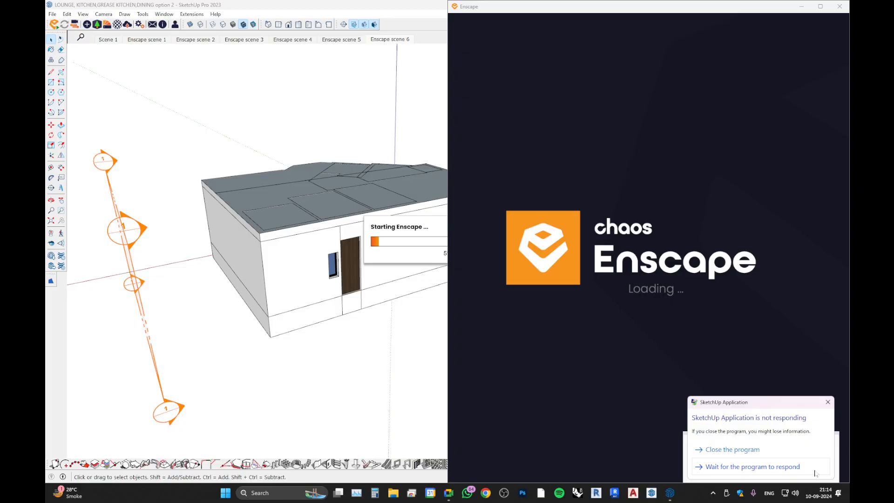
pyautogui.click(814, 470)
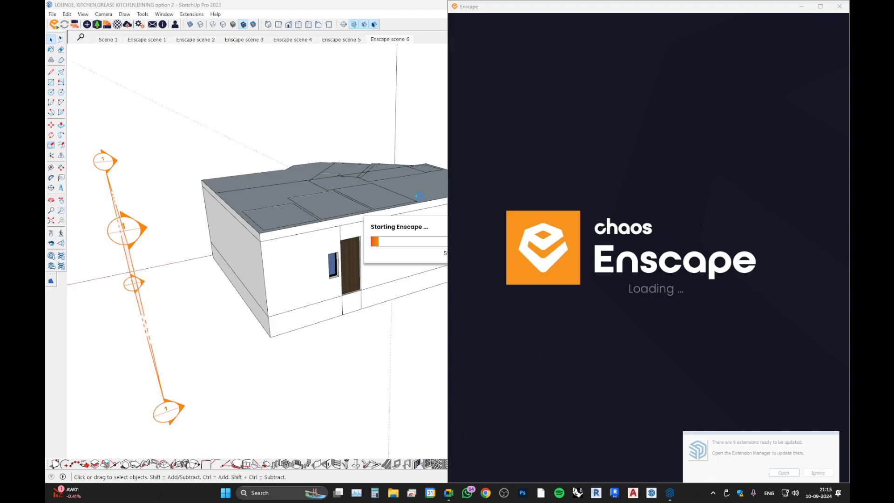
pyautogui.click(670, 493)
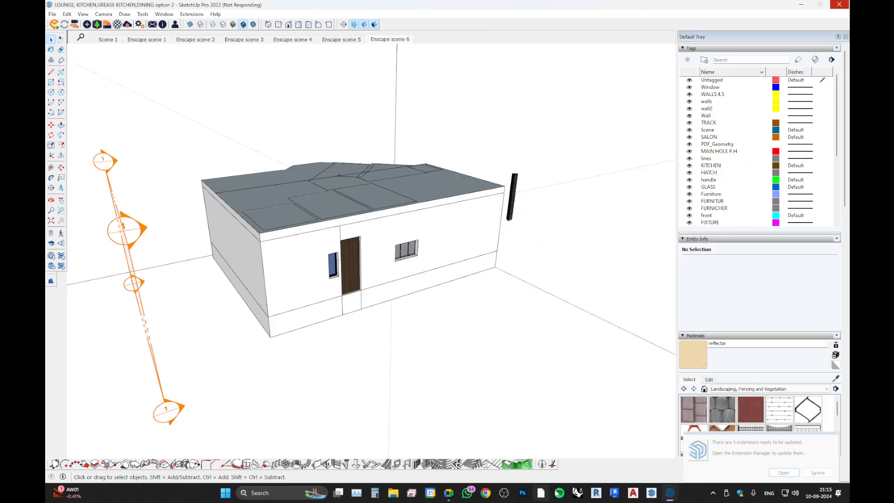
pyautogui.moveTo(678, 493)
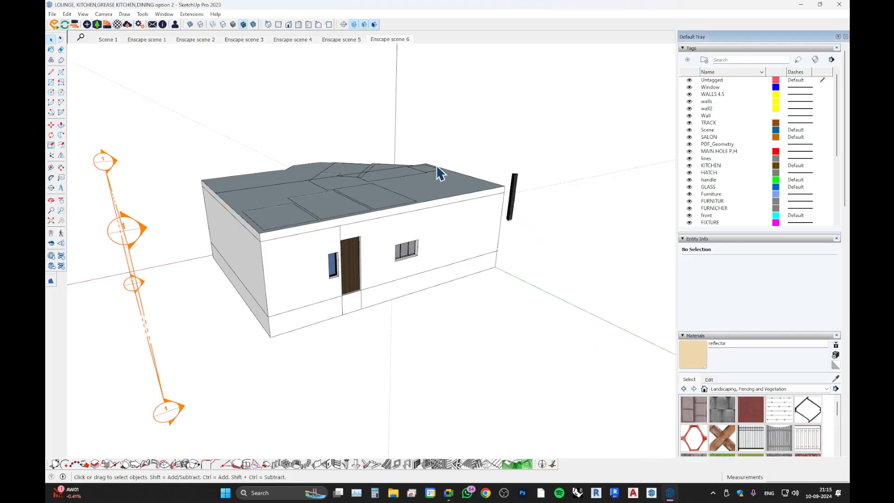
# Open the Enscape Material Editor and move the section plane into the house to cut open the interior.
pyautogui.moveTo(437, 158); pyautogui.dragTo(200, 91, button='middle')
pyautogui.press('space')
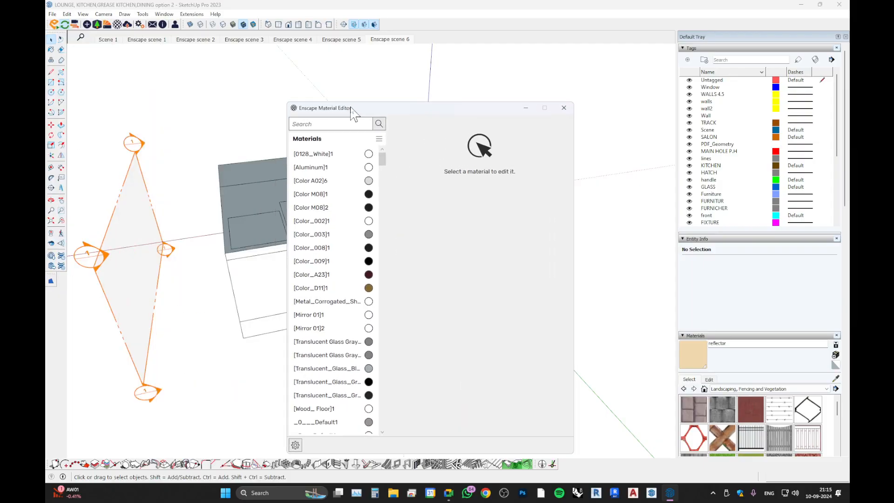
pyautogui.scroll(3, 196, 222)
pyautogui.scroll(-5, 172, 256)
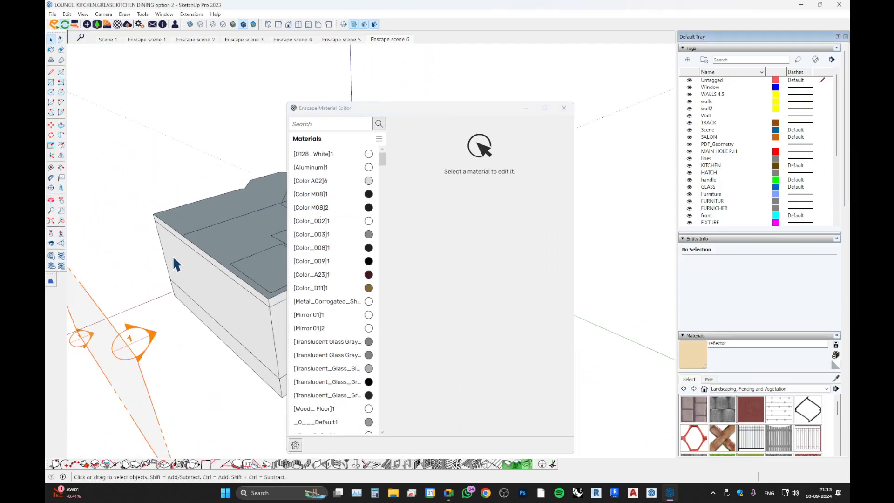
pyautogui.click(155, 294)
pyautogui.press('m')
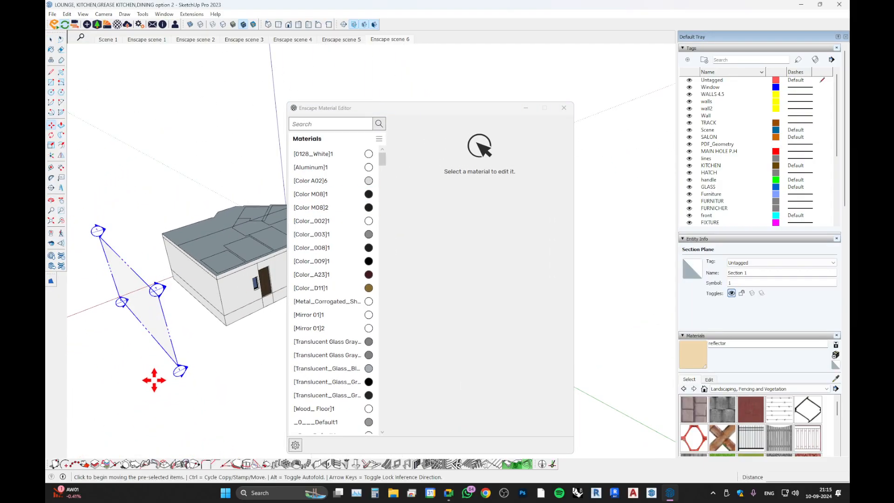
pyautogui.click(151, 381)
pyautogui.click(232, 245)
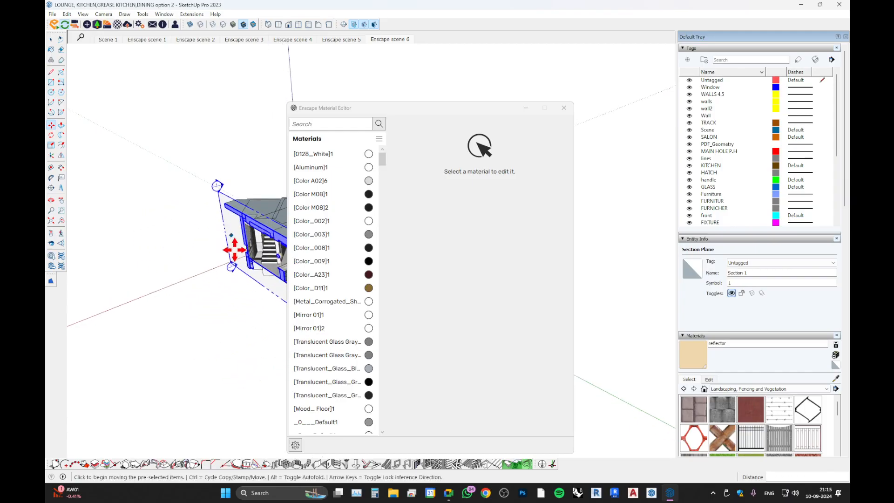
# Sample the marble countertop of the kitchen island to load its material settings in the Enscape Material Editor.
pyautogui.scroll(6, 135, 275)
pyautogui.moveTo(259, 321); pyautogui.dragTo(140, 288, button='middle')
pyautogui.scroll(3, 244, 307)
pyautogui.scroll(5, 209, 280)
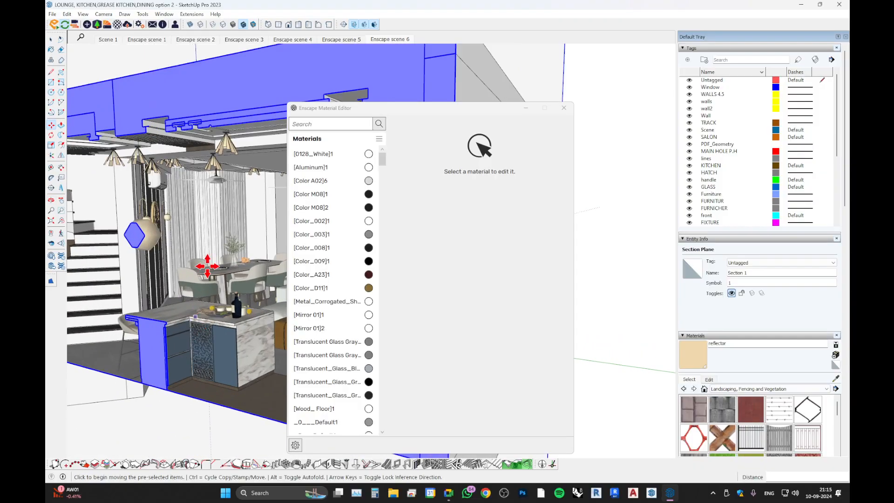
pyautogui.scroll(3, 205, 294)
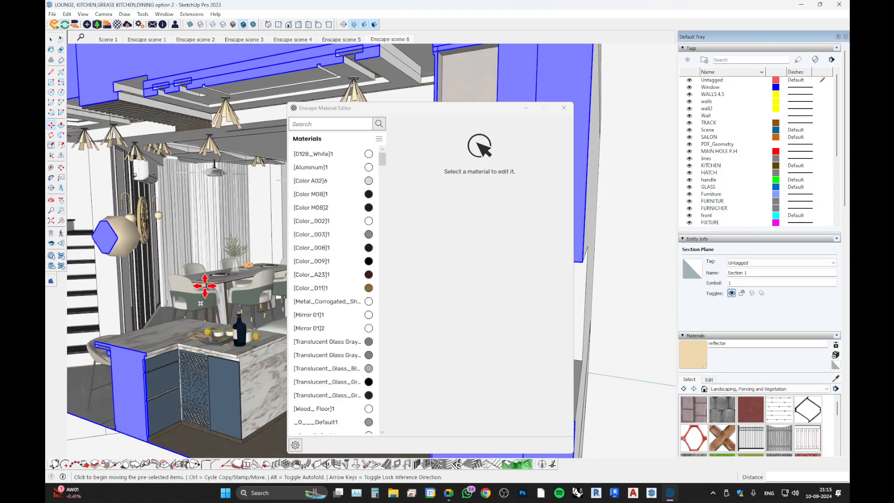
pyautogui.scroll(3, 195, 288)
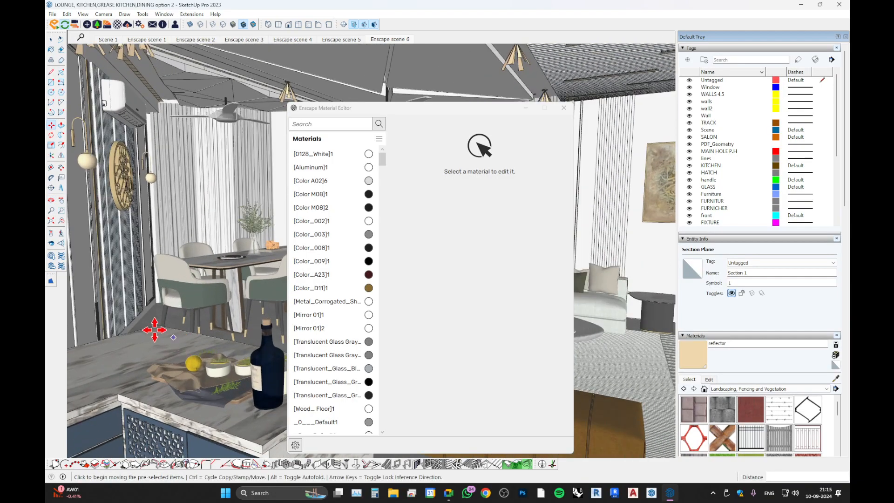
pyautogui.press('b')
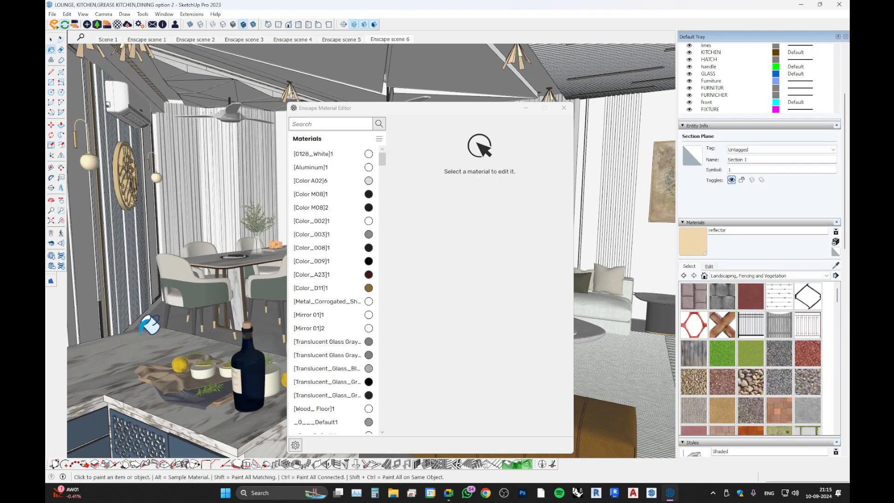
pyautogui.keyDown('alt'); pyautogui.click(140, 344); pyautogui.keyUp('alt')
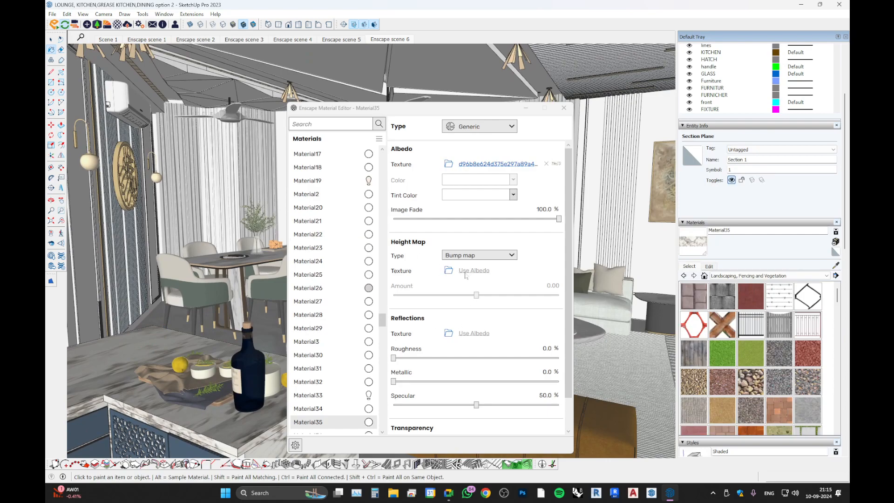
pyautogui.moveTo(464, 274)
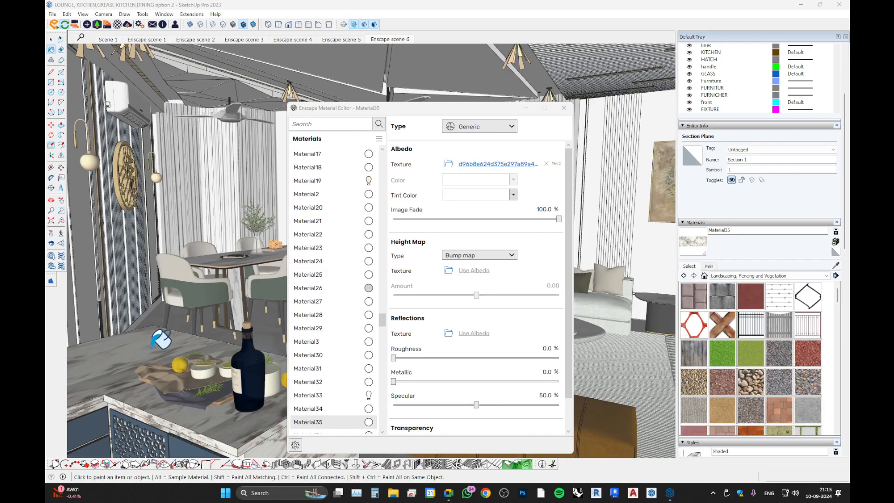
pyautogui.moveTo(152, 349); pyautogui.dragTo(159, 357, button='middle')
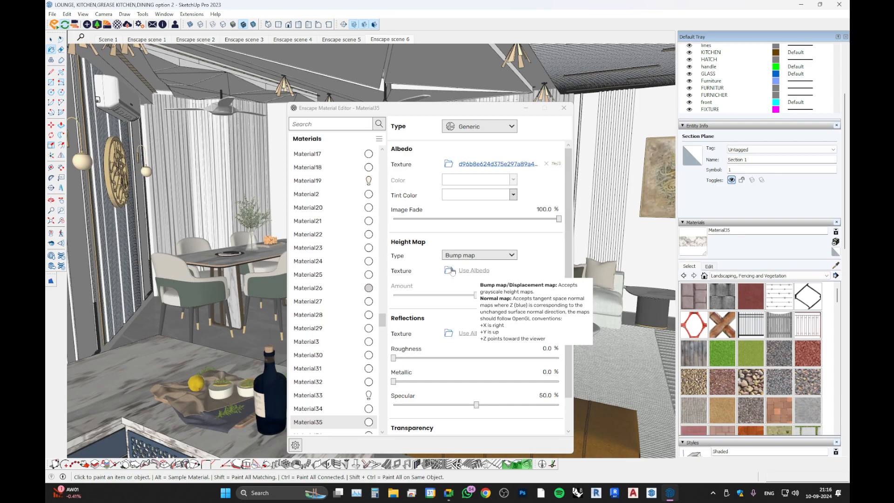
# Sample the white sofa's fabric and use its albedo texture as the bump map in the Enscape Material Editor.
pyautogui.click(521, 114)
pyautogui.moveTo(345, 304)
pyautogui.mouseDown(button='middle')
pyautogui.moveTo(296, 320)
pyautogui.moveTo(335, 328)
pyautogui.mouseUp(button='middle')
pyautogui.scroll(4, 334, 328)
pyautogui.keyDown('alt'); pyautogui.click(333, 328); pyautogui.keyUp('alt')
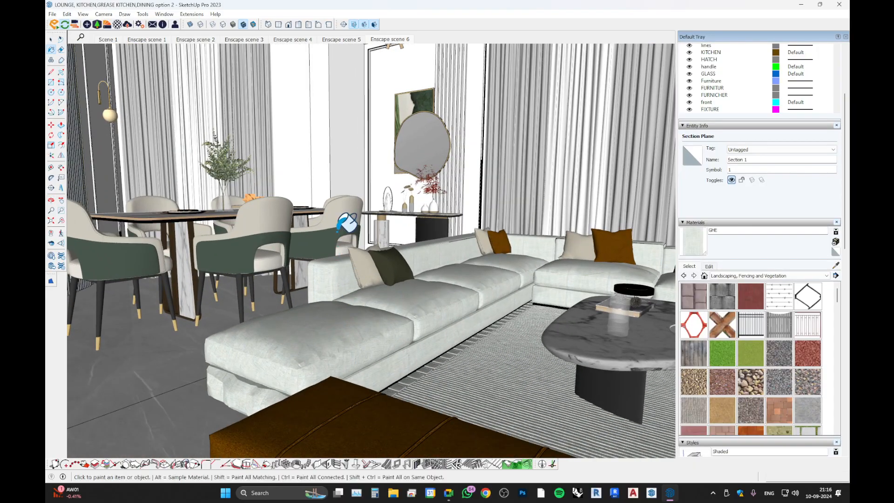
pyautogui.click(117, 24)
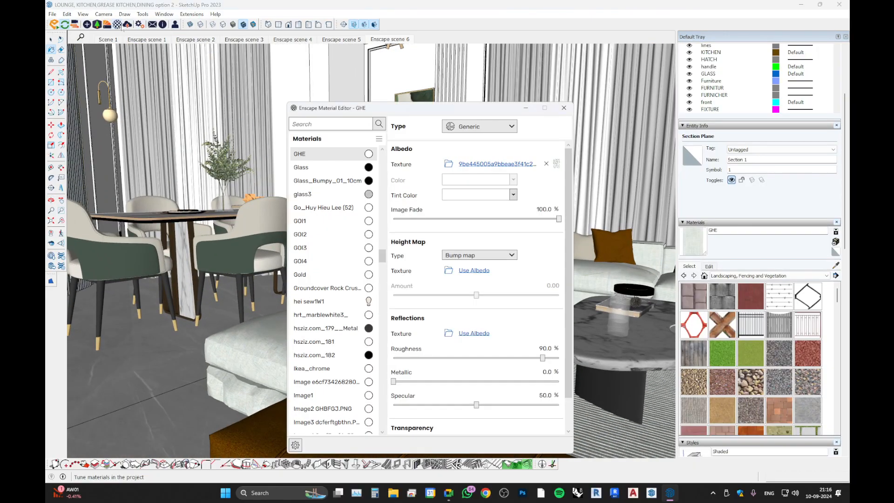
pyautogui.moveTo(512, 109); pyautogui.dragTo(697, 116)
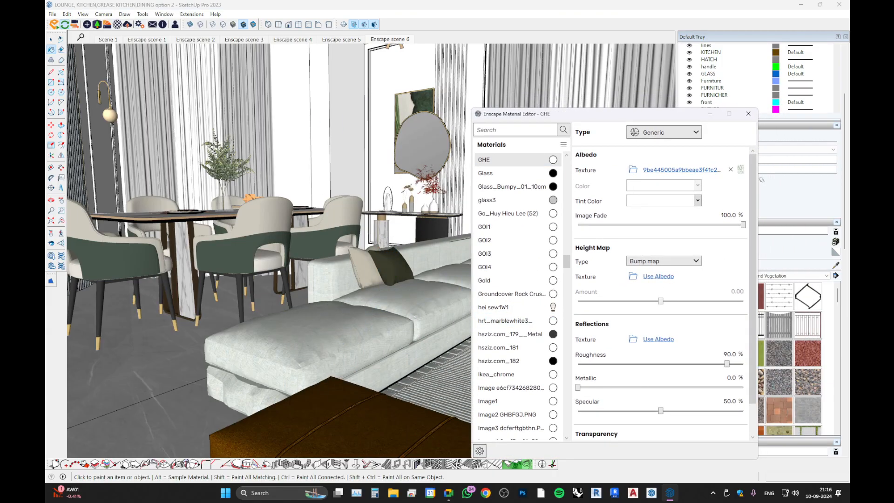
pyautogui.click(658, 277)
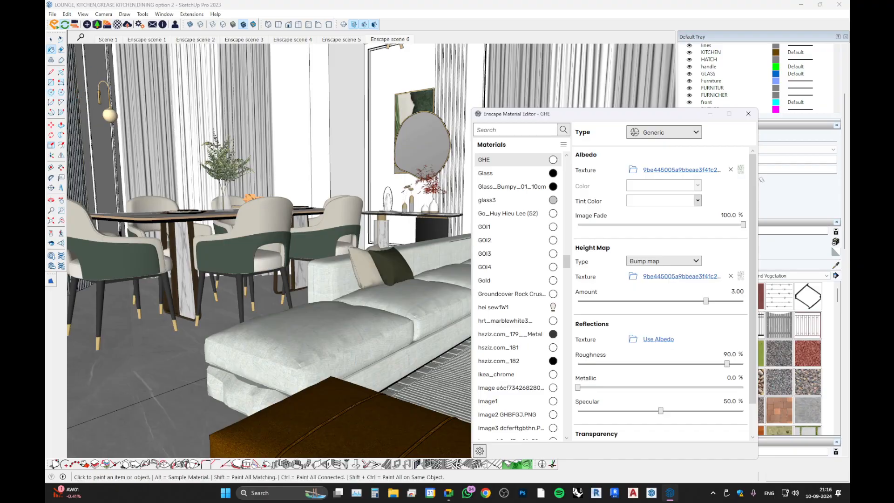
# Start the Enscape live render and tile its window side by side with the SketchUp model.
pyautogui.click(54, 25)
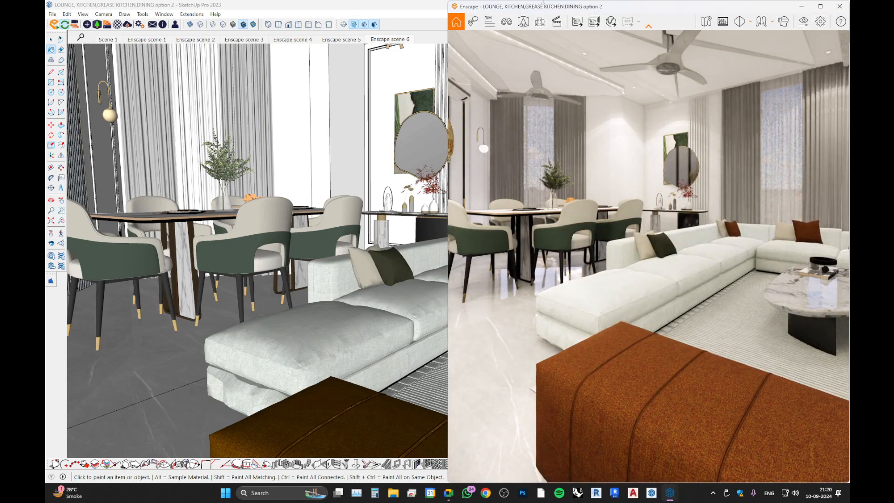
pyautogui.doubleClick(678, 8)
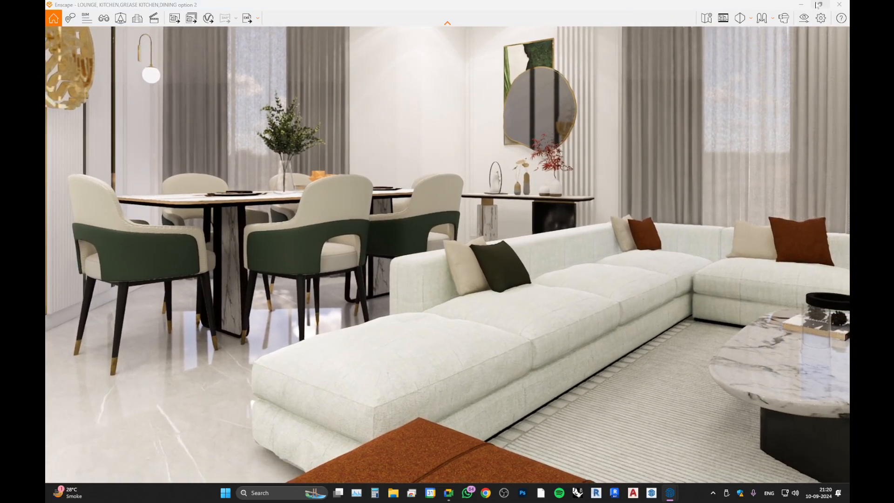
pyautogui.moveTo(820, 5)
pyautogui.click(737, 57)
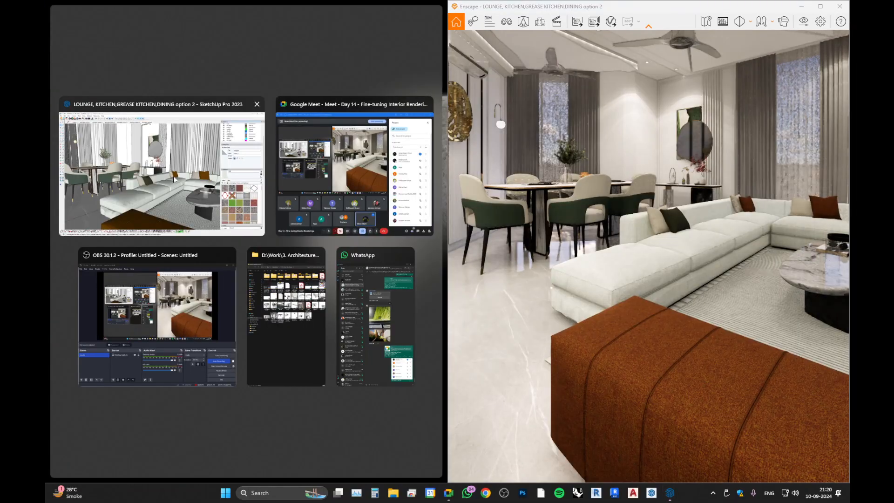
pyautogui.click(175, 179)
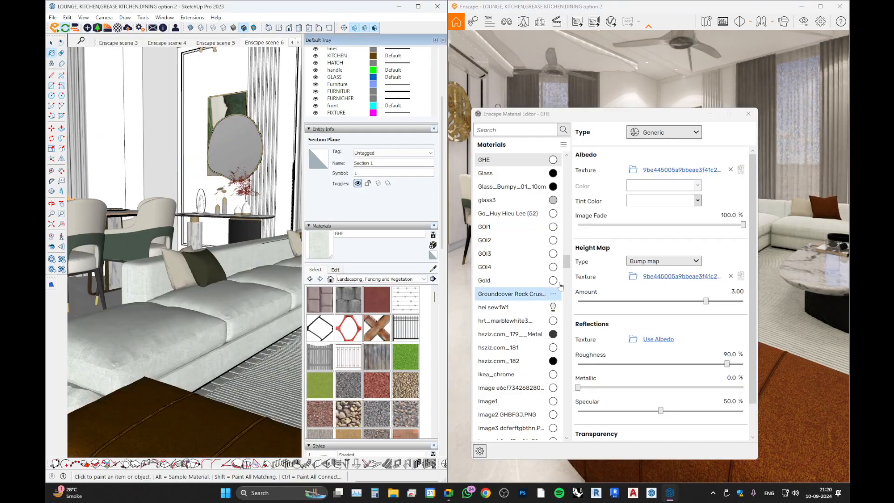
# Examine the sofa fabric's bump texture up close in both the Enscape render and the SketchUp model.
pyautogui.moveTo(124, 309)
pyautogui.mouseDown(button='middle')
pyautogui.moveTo(180, 325)
pyautogui.moveTo(147, 312)
pyautogui.moveTo(82, 323)
pyautogui.moveTo(196, 283)
pyautogui.moveTo(134, 300)
pyautogui.moveTo(125, 339)
pyautogui.mouseUp(button='middle')
pyautogui.press('space')
pyautogui.click(711, 113)
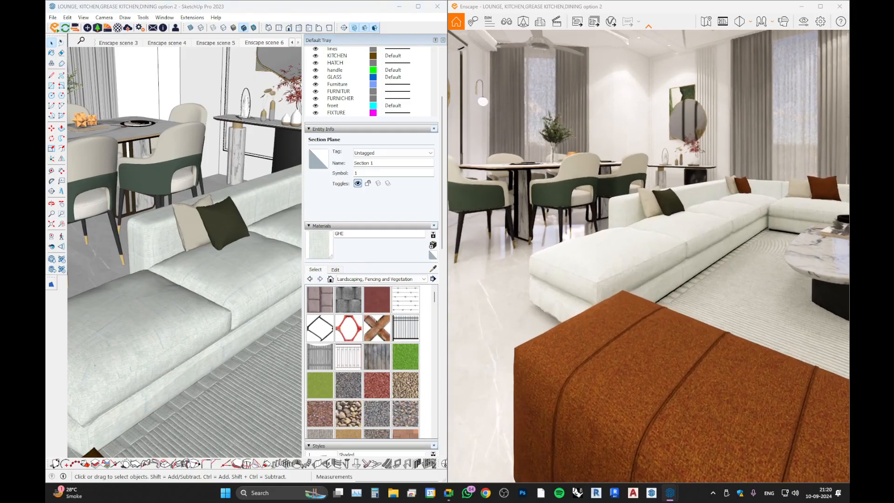
pyautogui.press('w')
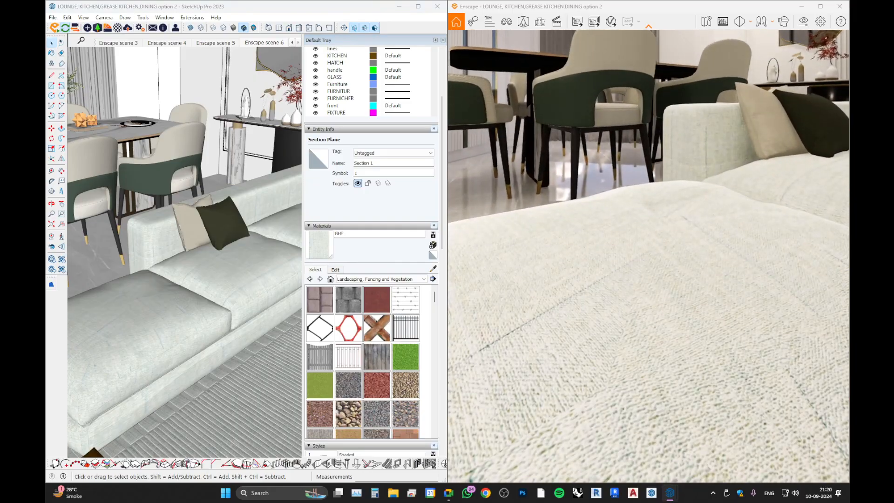
pyautogui.moveTo(648, 256)
pyautogui.mouseDown(button='right')
pyautogui.moveTo(727, 275)
pyautogui.moveTo(645, 284)
pyautogui.mouseUp(button='right')
pyautogui.press('w')
pyautogui.moveTo(645, 256)
pyautogui.mouseDown()
pyautogui.moveTo(629, 289)
pyautogui.moveTo(652, 298)
pyautogui.moveTo(651, 307)
pyautogui.mouseUp()
pyautogui.moveTo(172, 316)
pyautogui.mouseDown(button='middle')
pyautogui.moveTo(151, 364)
pyautogui.moveTo(191, 269)
pyautogui.moveTo(224, 337)
pyautogui.mouseUp(button='middle')
pyautogui.scroll(4, 242, 321)
pyautogui.scroll(2, 279, 321)
pyautogui.moveTo(280, 320)
pyautogui.mouseDown(button='middle')
pyautogui.moveTo(122, 342)
pyautogui.moveTo(178, 320)
pyautogui.mouseUp(button='middle')
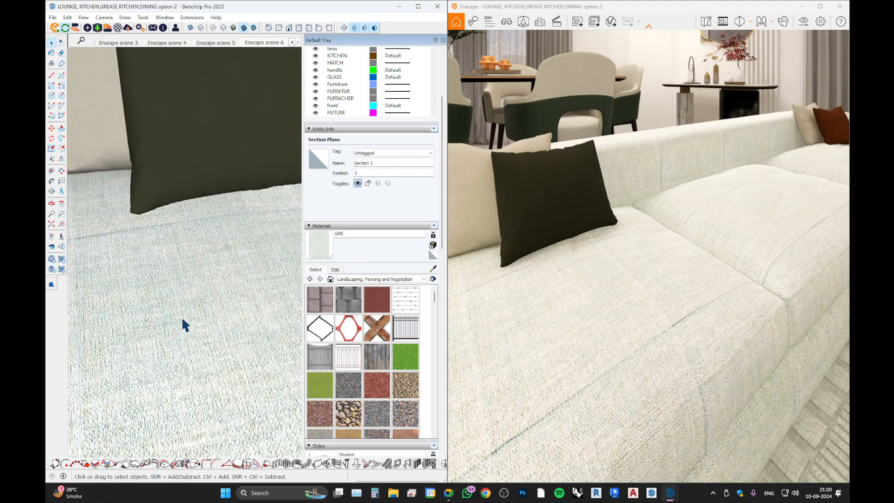
# Remove the bump map texture from the sofa fabric material and move the Material Editor off the render.
pyautogui.scroll(5, 193, 320)
pyautogui.press('b')
pyautogui.click(193, 319)
pyautogui.scroll(-5, 200, 303)
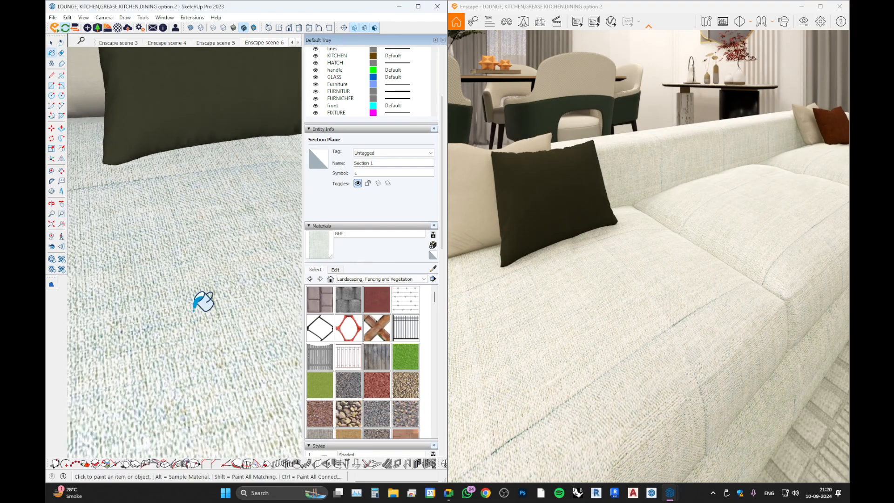
pyautogui.click(118, 28)
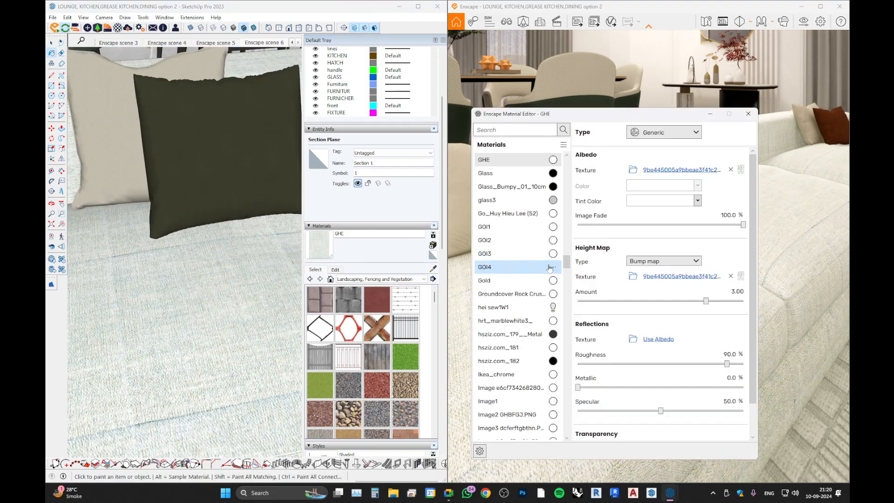
pyautogui.click(730, 277)
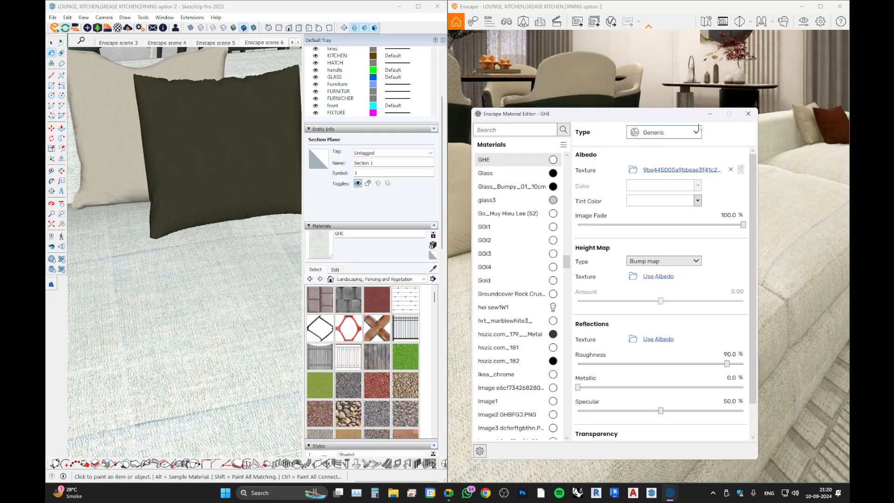
pyautogui.moveTo(687, 116); pyautogui.dragTo(400, 124)
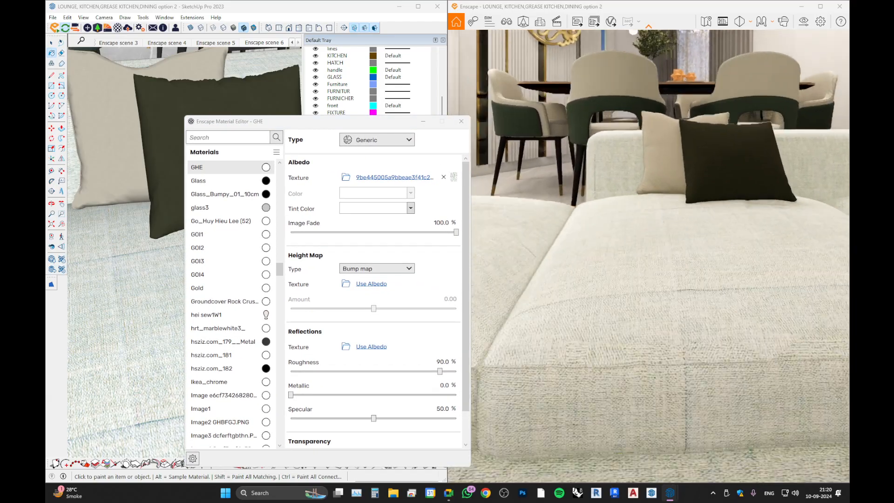
# Keep the Enscape render in perspective projection and set its horizontal field of view to 60 degrees.
pyautogui.moveTo(652, 326); pyautogui.dragTo(583, 316)
pyautogui.click(743, 25)
pyautogui.moveTo(743, 25)
pyautogui.click(754, 40)
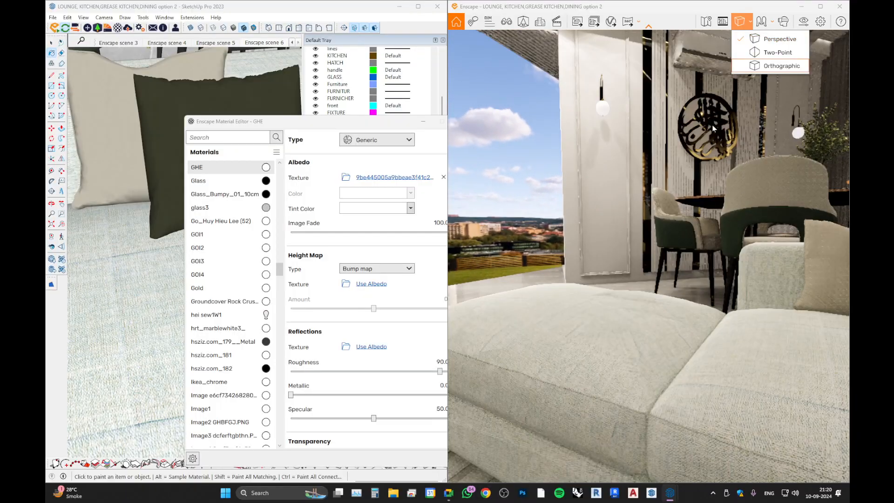
pyautogui.click(805, 22)
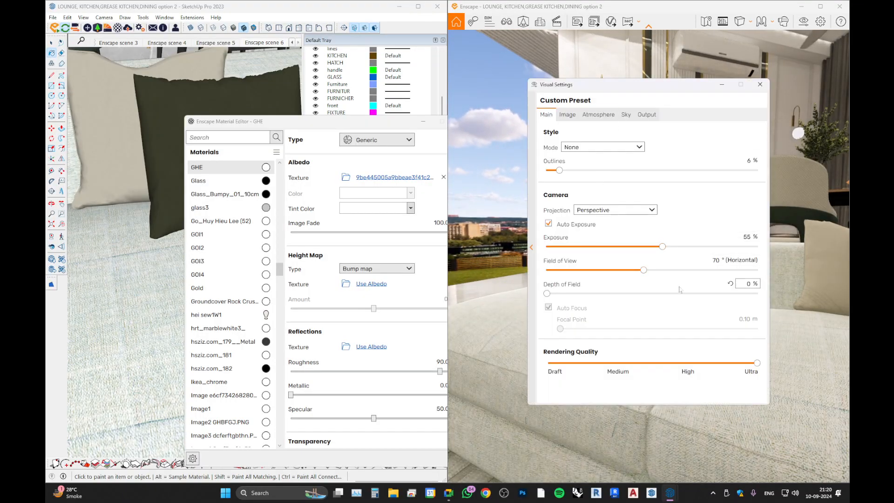
pyautogui.click(716, 265)
pyautogui.write('60')
pyautogui.press('Return')
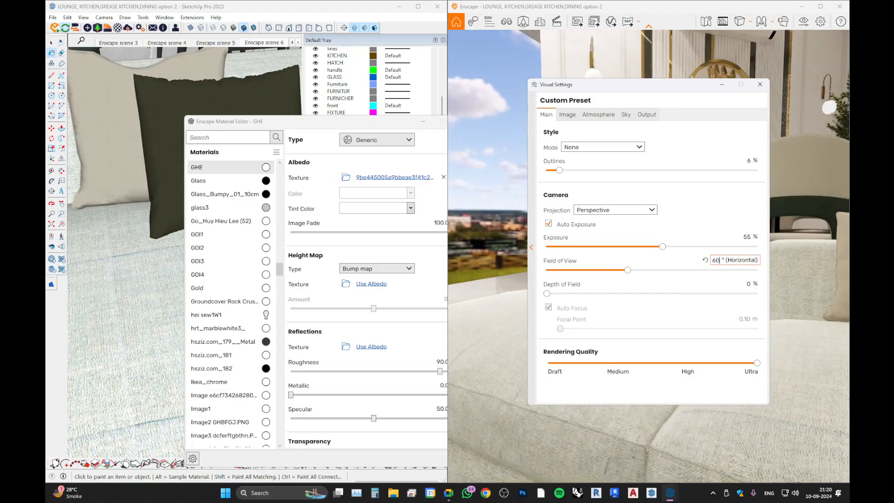
pyautogui.click(720, 85)
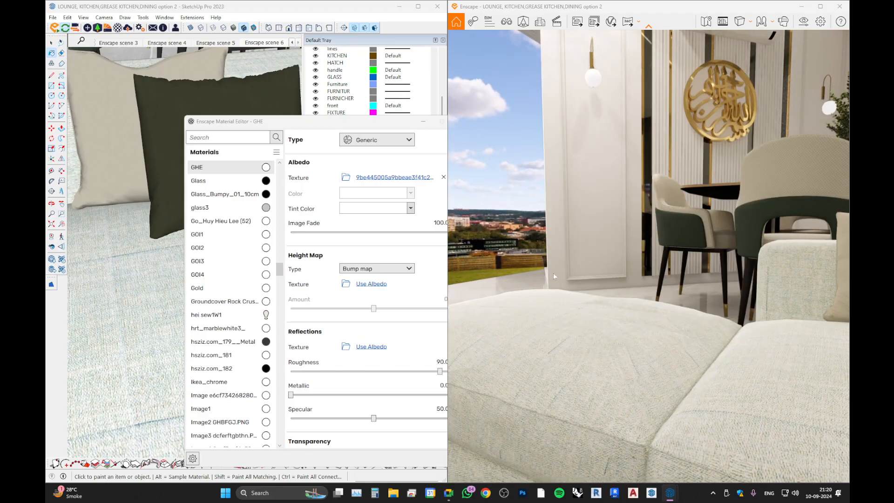
# Use the white sofa fabric's albedo texture as its bump map again and minimise the Material Editor.
pyautogui.moveTo(573, 364); pyautogui.dragTo(689, 410)
pyautogui.press('w')
pyautogui.press('w')
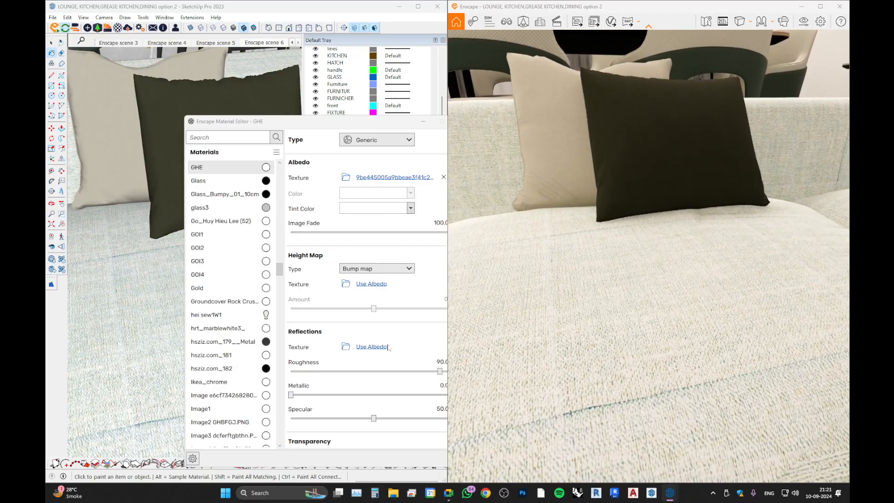
pyautogui.click(372, 285)
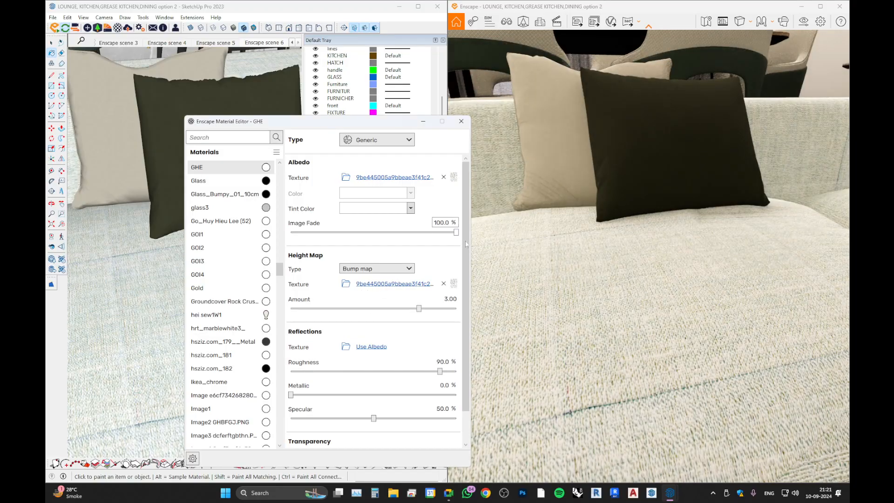
pyautogui.moveTo(699, 289); pyautogui.dragTo(689, 256)
pyautogui.press('w')
pyautogui.press('a')
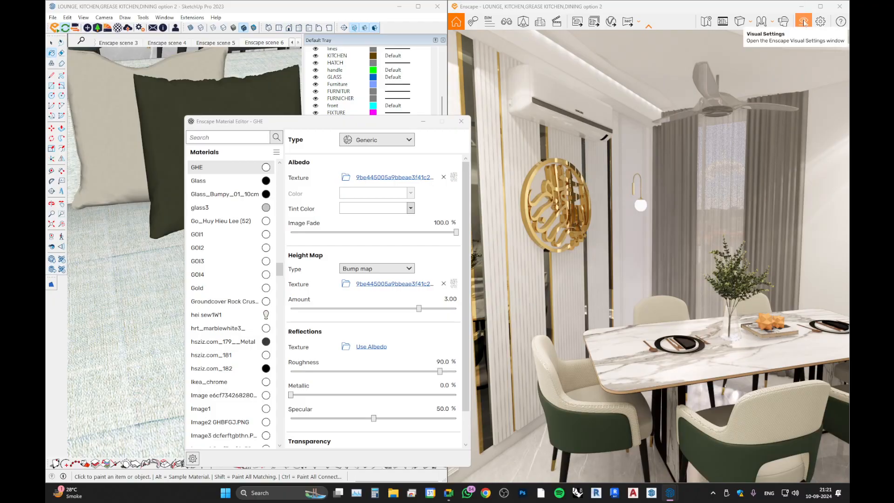
pyautogui.click(419, 121)
# Move the section plane in the SketchUp model outwards until it stands clear of the building.
pyautogui.moveTo(200, 326)
pyautogui.mouseDown(button='middle')
pyautogui.moveTo(77, 236)
pyautogui.moveTo(166, 316)
pyautogui.mouseUp(button='middle')
pyautogui.scroll(-5, 164, 305)
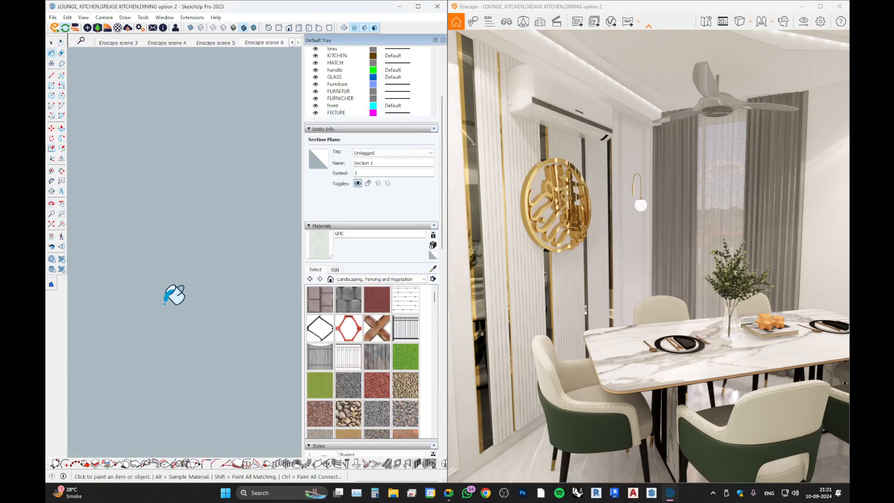
pyautogui.scroll(-5, 174, 294)
pyautogui.moveTo(174, 280)
pyautogui.mouseDown(button='middle')
pyautogui.moveTo(290, 206)
pyautogui.moveTo(219, 245)
pyautogui.mouseUp(button='middle')
pyautogui.scroll(-6, 219, 244)
pyautogui.scroll(3, 212, 282)
pyautogui.moveTo(202, 293)
pyautogui.mouseDown(button='middle')
pyautogui.moveTo(176, 318)
pyautogui.moveTo(171, 385)
pyautogui.mouseUp(button='middle')
pyautogui.press('space')
pyautogui.scroll(-7, 171, 394)
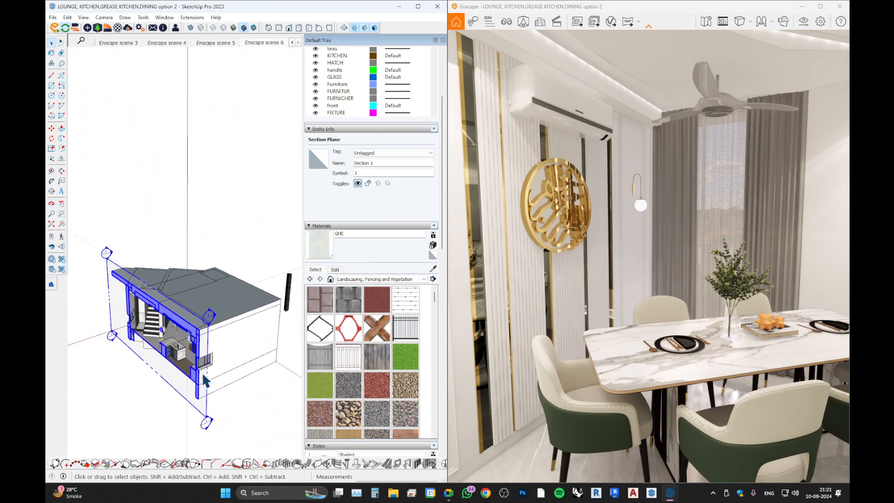
pyautogui.press('m')
pyautogui.click(219, 405)
pyautogui.keyDown('shift'); pyautogui.moveTo(150, 447); pyautogui.dragTo(235, 325, button='middle'); pyautogui.keyUp('shift')
pyautogui.click(243, 358)
# Examine the dining area, kitchen and lounge in the Enscape render, maximising its window for a full view.
pyautogui.click(526, 300)
pyautogui.moveTo(525, 300); pyautogui.dragTo(489, 265)
pyautogui.press('w')
pyautogui.press('s')
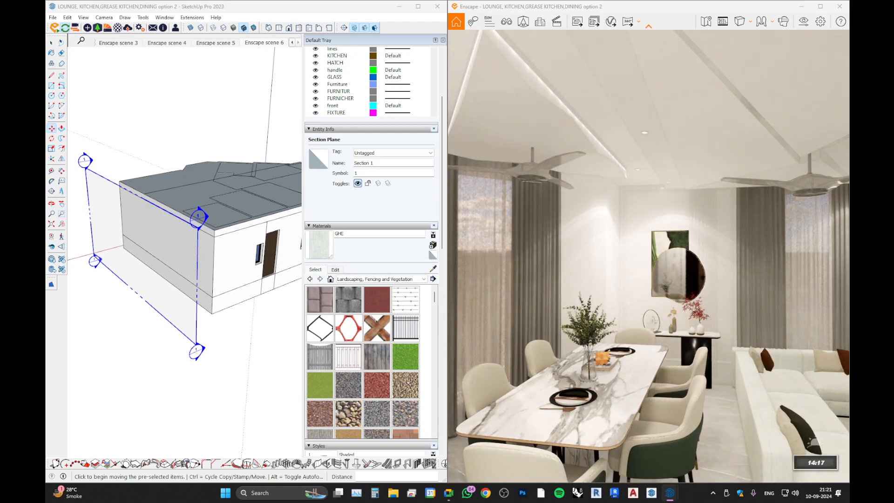
pyautogui.press('Right')
pyautogui.press('Left')
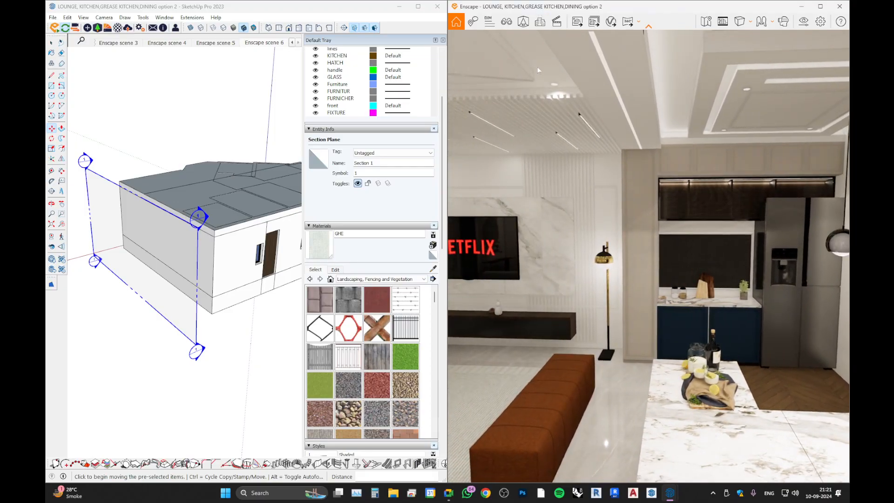
pyautogui.doubleClick(583, 6)
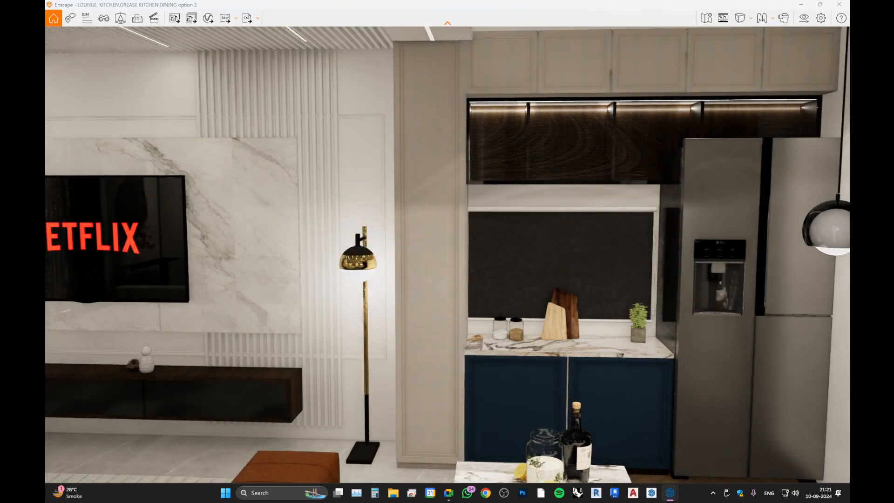
pyautogui.press('Left')
pyautogui.press('Left')
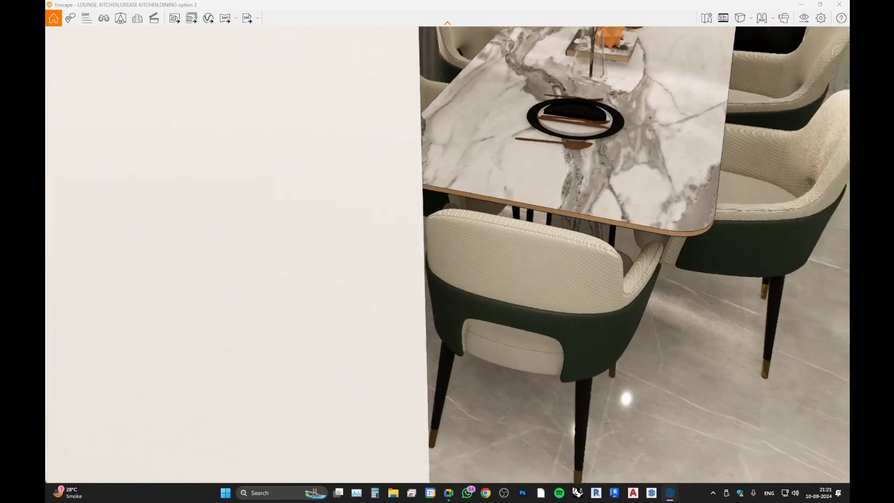
pyautogui.press('Left')
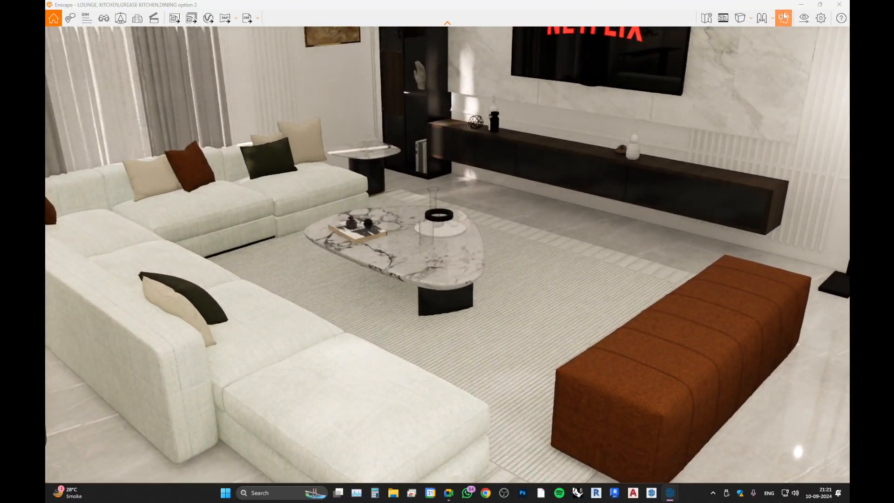
# Set the render's horizontal field of view to 90 degrees and frame the lounge from a low, level viewpoint.
pyautogui.click(805, 18)
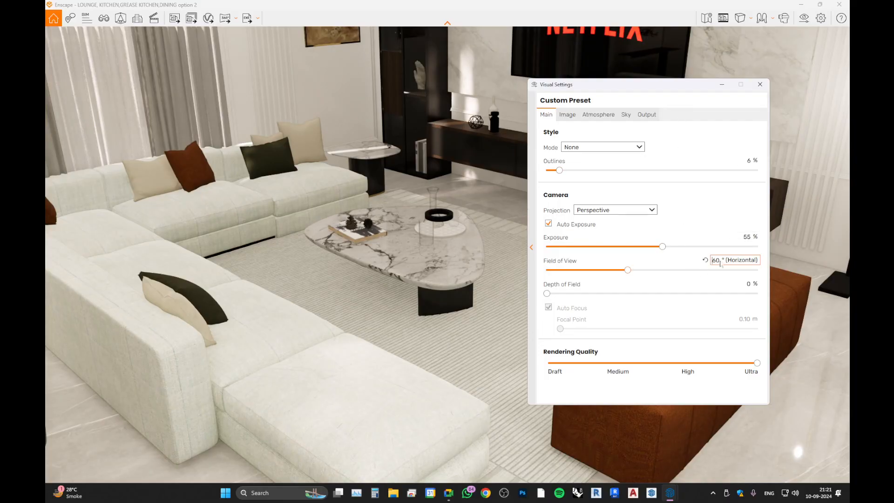
pyautogui.write('90')
pyautogui.press('Return')
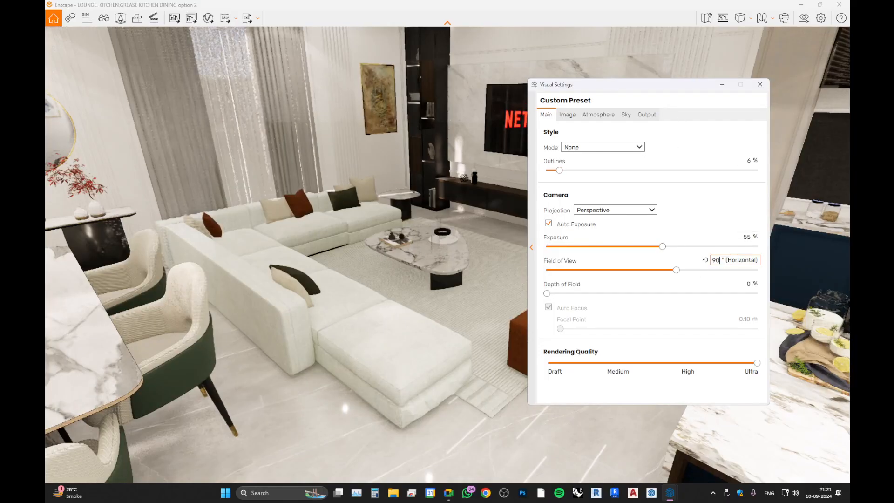
pyautogui.click(722, 85)
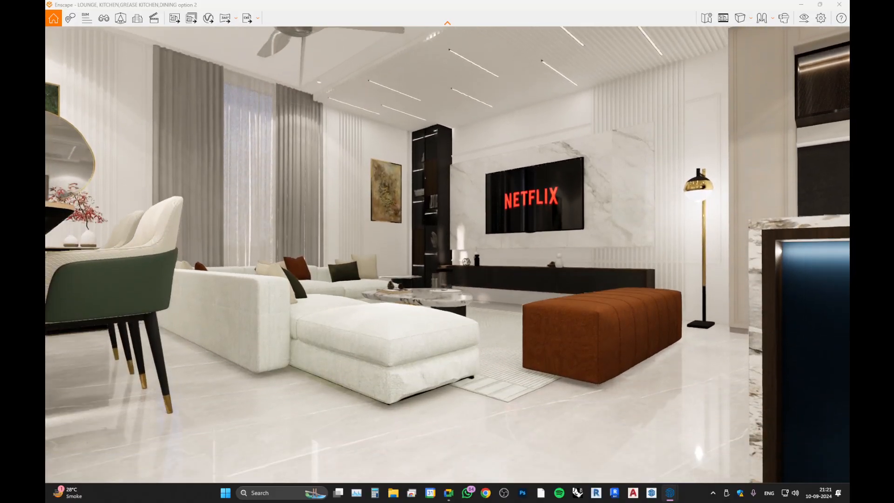
pyautogui.press('s')
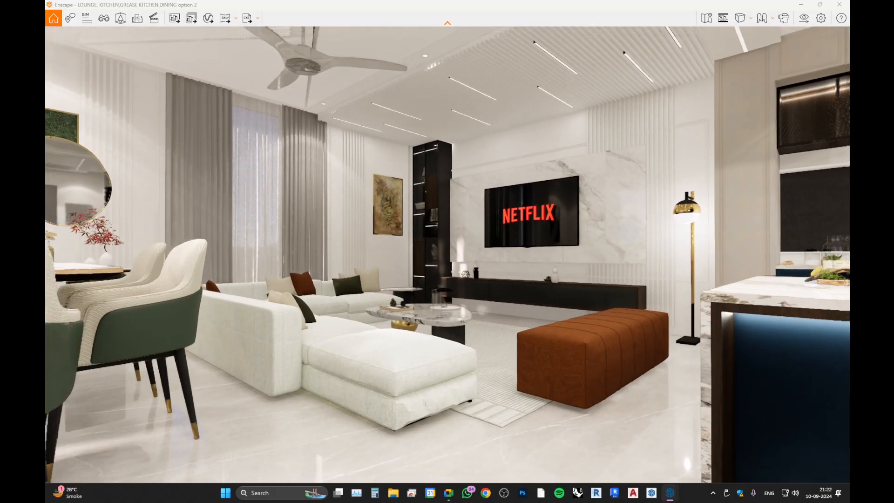
pyautogui.moveTo(585, 271); pyautogui.dragTo(585, 282)
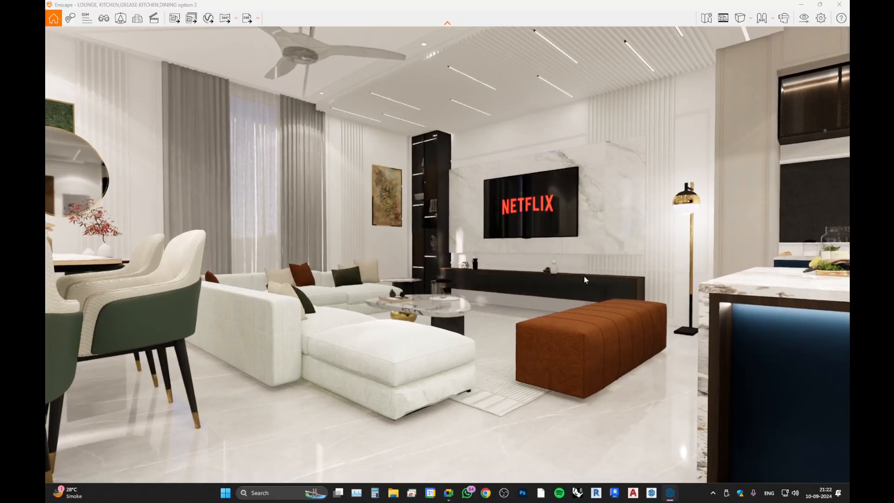
# Try a narrower field of view on the lounge and return it to 90 degrees.
pyautogui.click(804, 19)
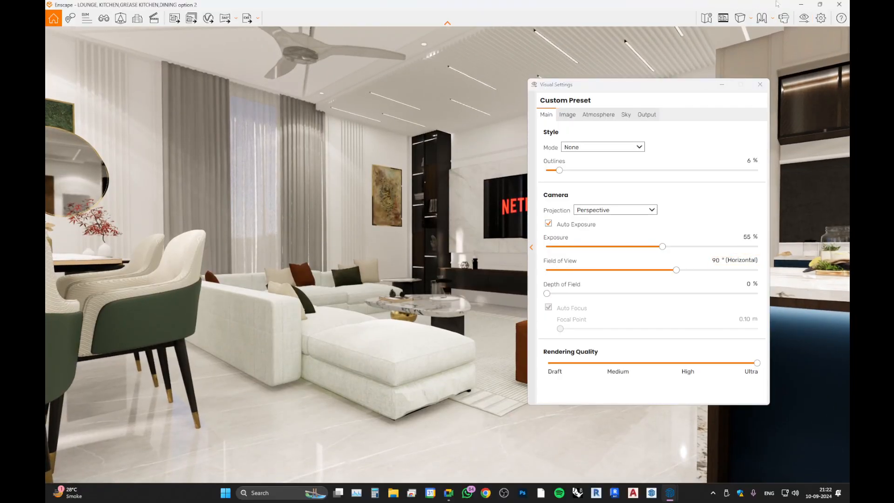
pyautogui.click(715, 260)
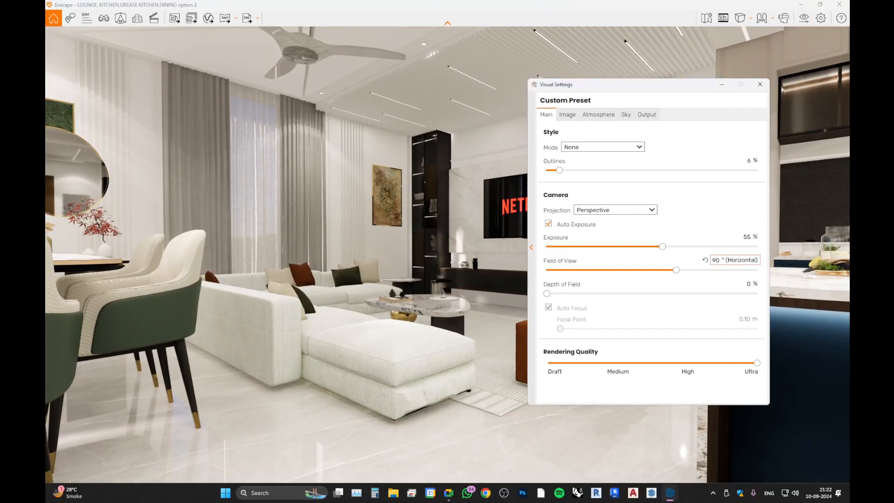
pyautogui.press('Return')
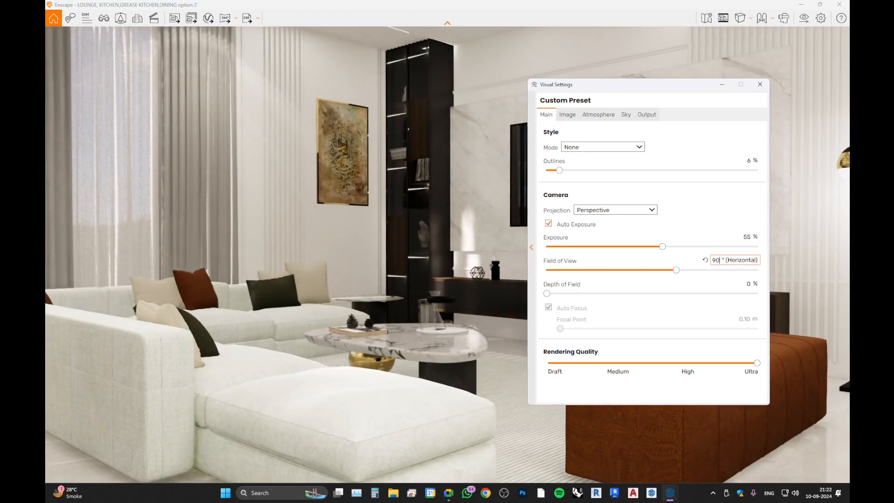
pyautogui.press('Return')
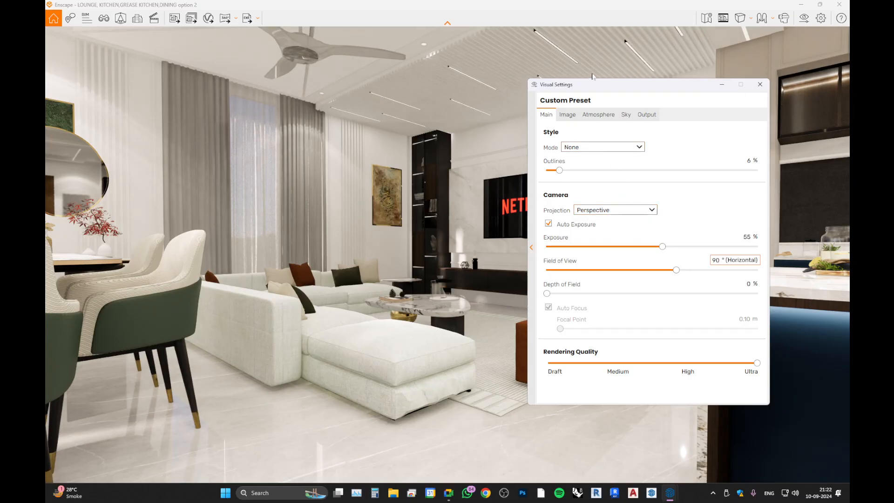
# Review the image, atmosphere, sky and output visual settings, plus the preset list and the options for Custom Preset.
pyautogui.click(566, 122)
pyautogui.click(598, 122)
pyautogui.click(627, 122)
pyautogui.click(645, 122)
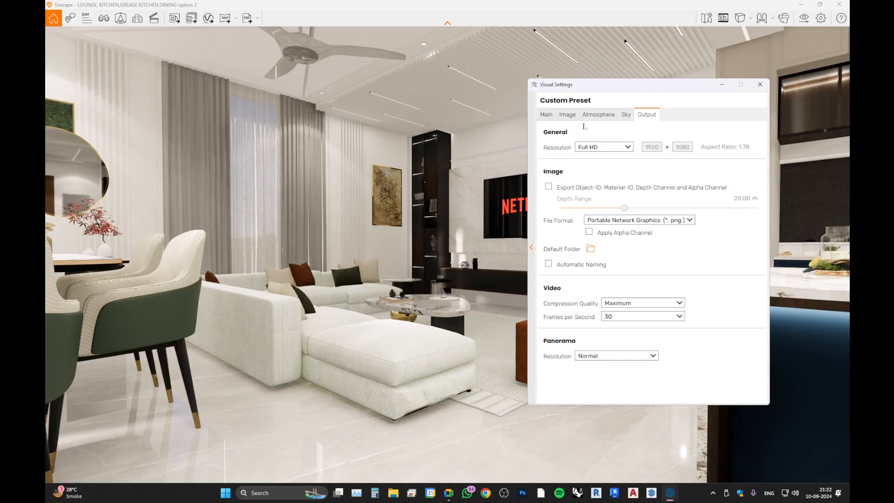
pyautogui.click(531, 247)
pyautogui.moveTo(607, 86); pyautogui.dragTo(348, 118)
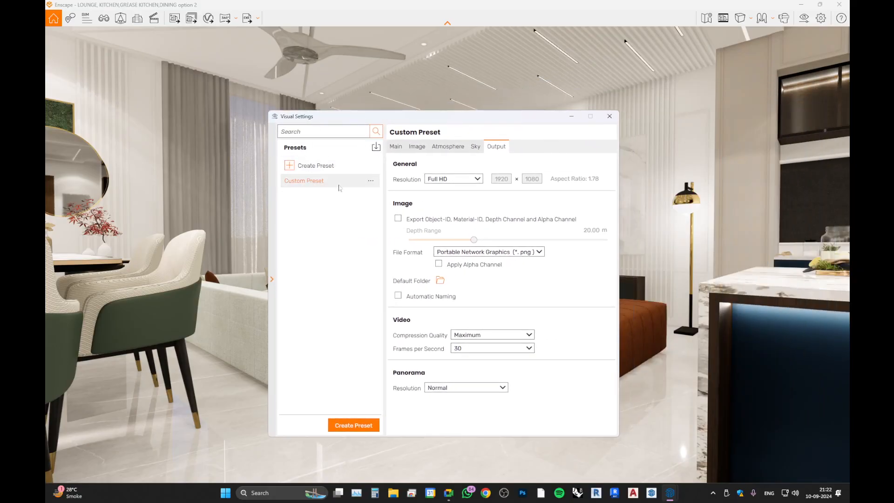
pyautogui.click(371, 184)
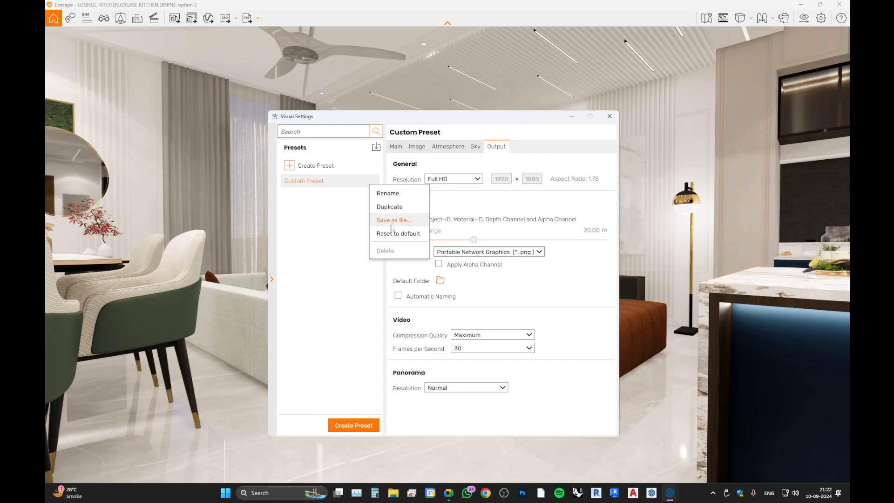
pyautogui.click(324, 301)
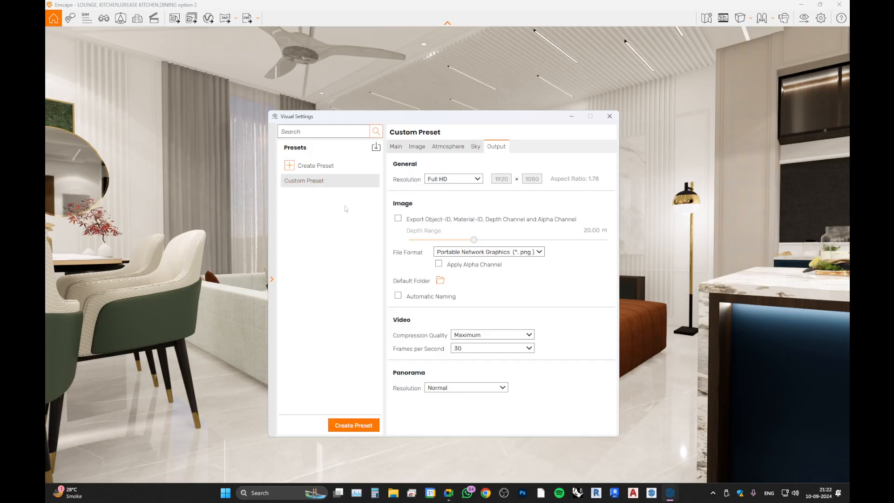
# Switch to Chrome and open the Enscape Setting listing on the SketchUp.cgtips website.
pyautogui.click(486, 493)
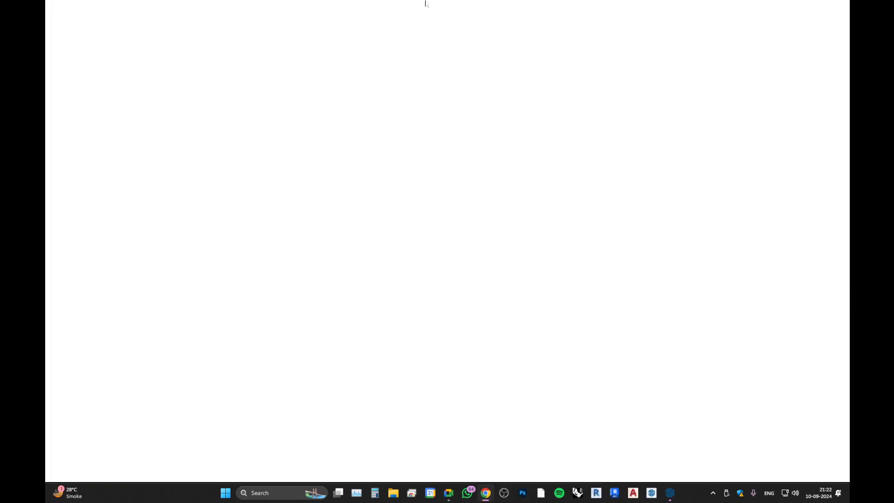
pyautogui.click(764, 8)
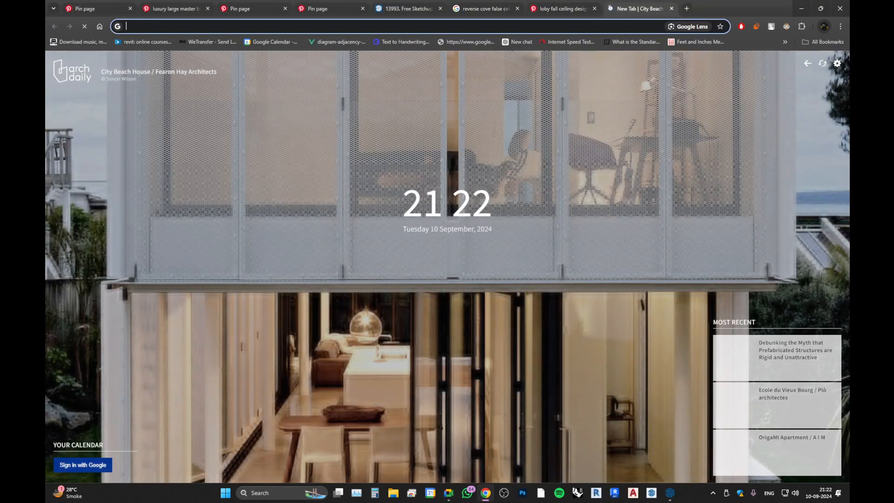
pyautogui.click(409, 8)
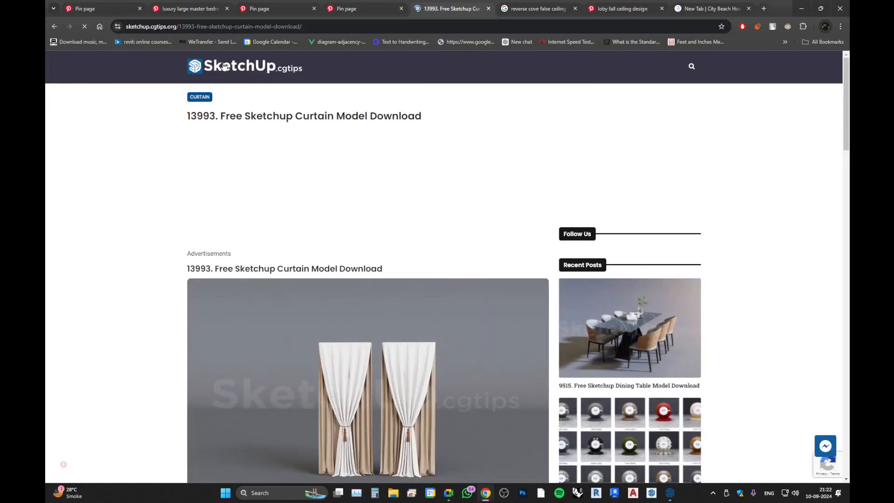
pyautogui.click(225, 66)
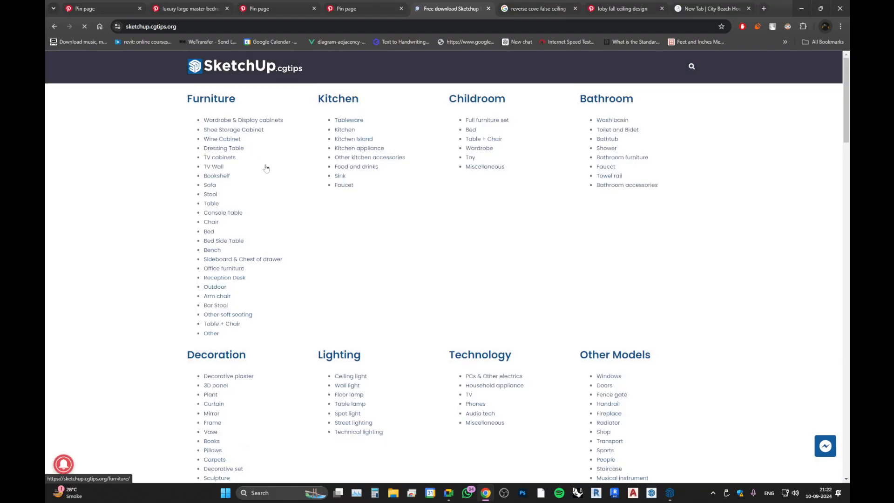
pyautogui.scroll(-5, 264, 160)
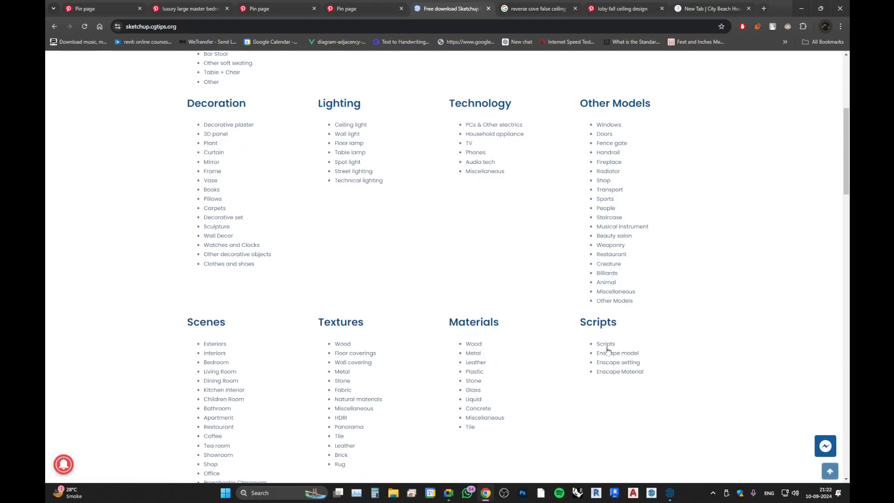
pyautogui.click(622, 371)
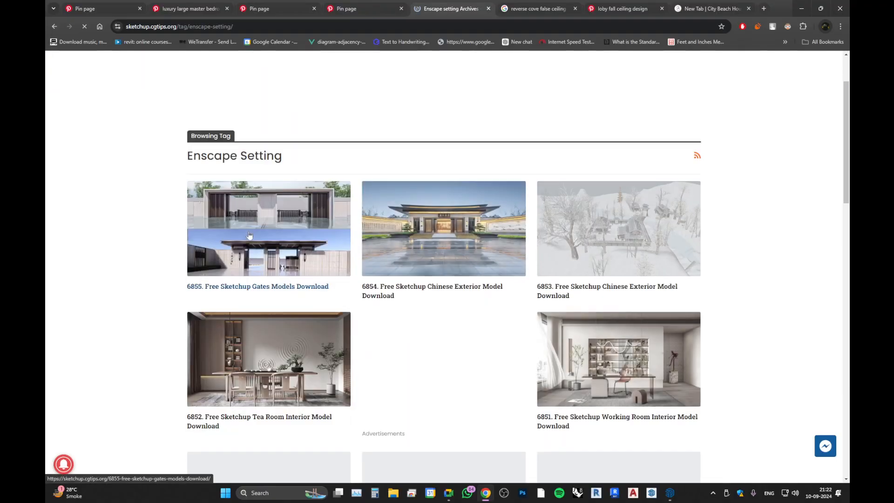
# Review the 6849 kitchen interior model page from the Enscape Setting listing and return to the listing.
pyautogui.scroll(-3, 249, 236)
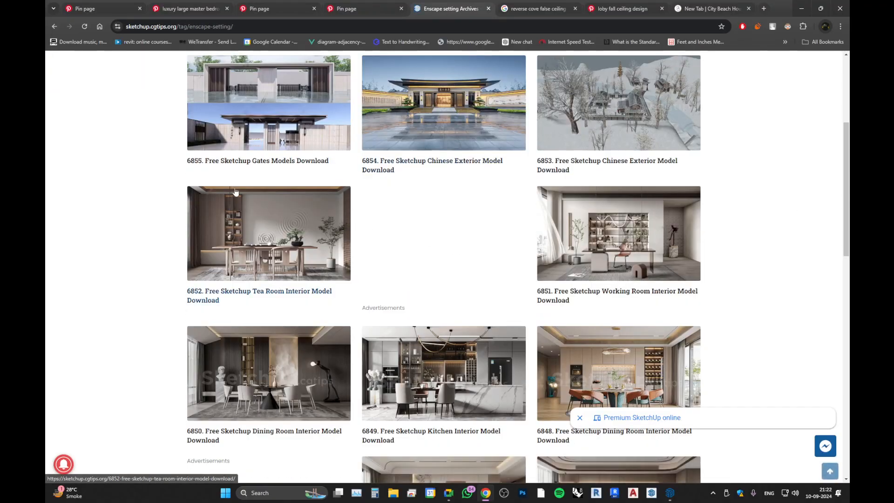
pyautogui.scroll(-1, 235, 192)
pyautogui.scroll(-2, 241, 187)
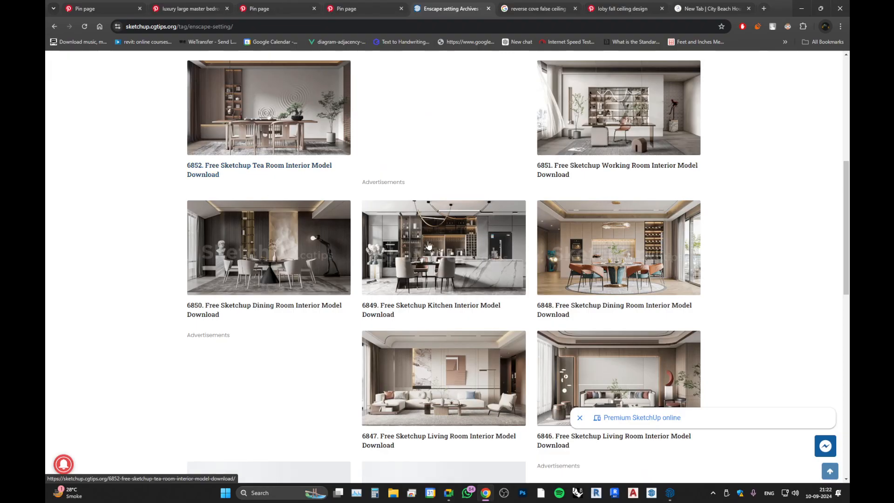
pyautogui.click(457, 256)
pyautogui.click(466, 295)
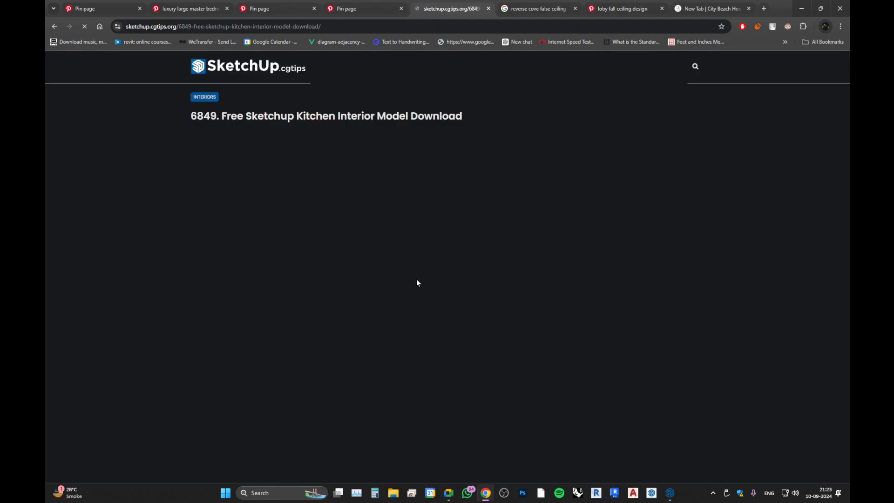
pyautogui.scroll(-5, 317, 203)
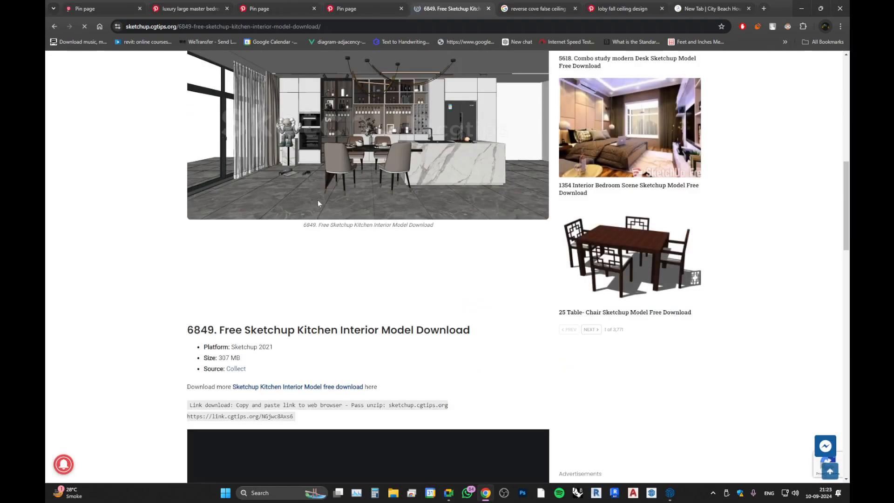
pyautogui.scroll(-2, 317, 203)
pyautogui.scroll(5, 317, 203)
pyautogui.hotkey('alt', 'Left')
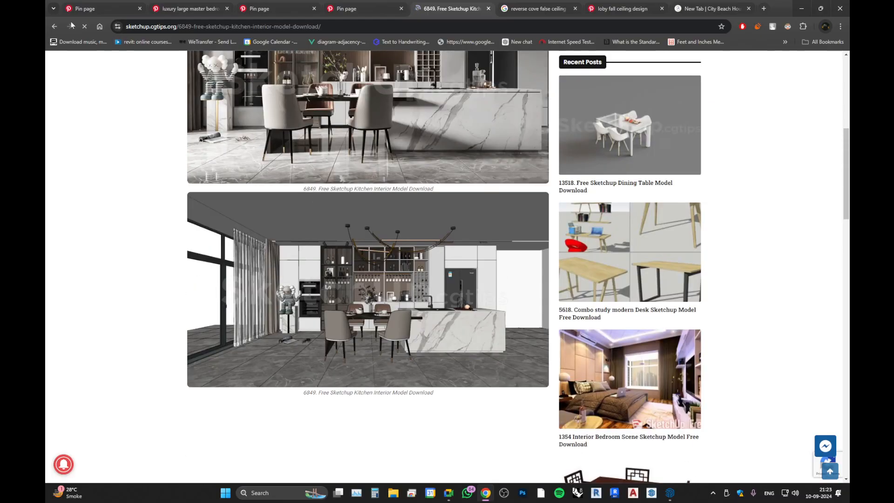
# Browse the Enscape Setting listing and open the 6847 and 6846 living room interior model pages in new tabs.
pyautogui.scroll(6, 308, 199)
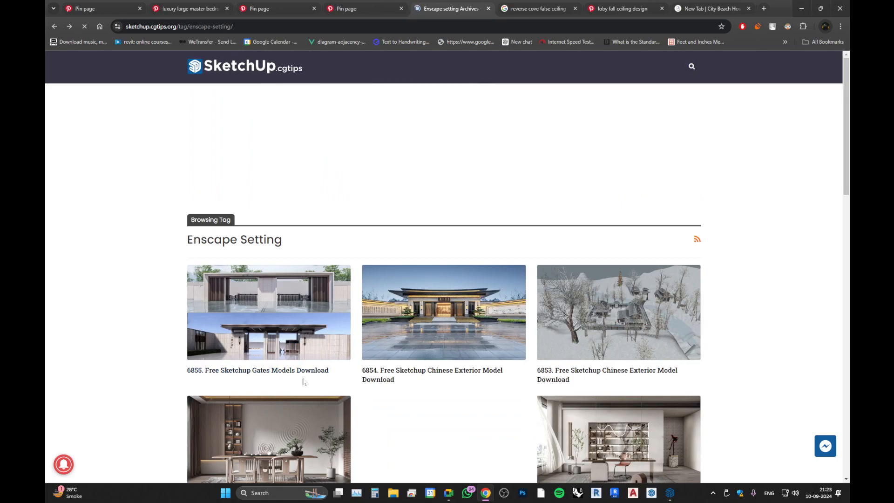
pyautogui.scroll(-15, 302, 381)
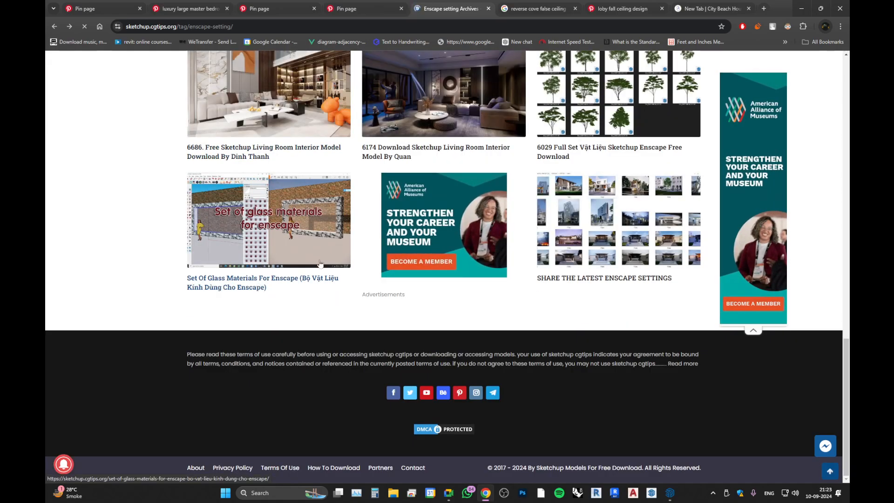
pyautogui.scroll(2, 322, 266)
pyautogui.scroll(5, 243, 247)
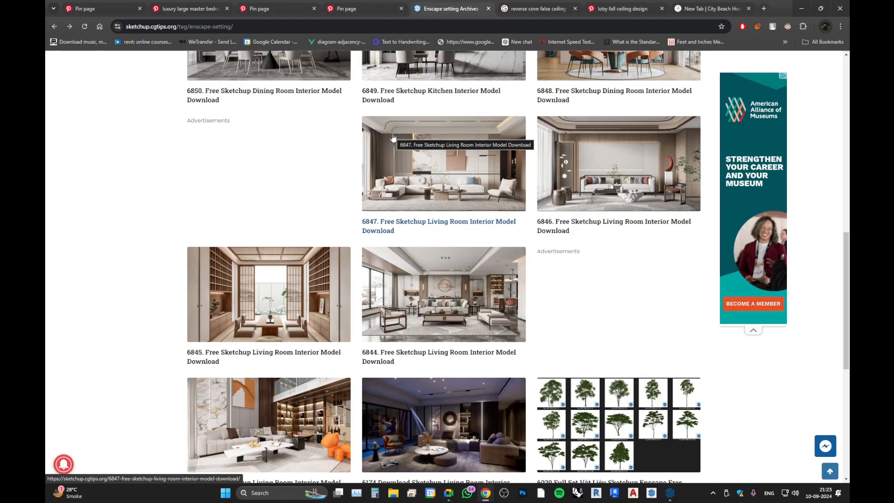
pyautogui.scroll(1, 392, 137)
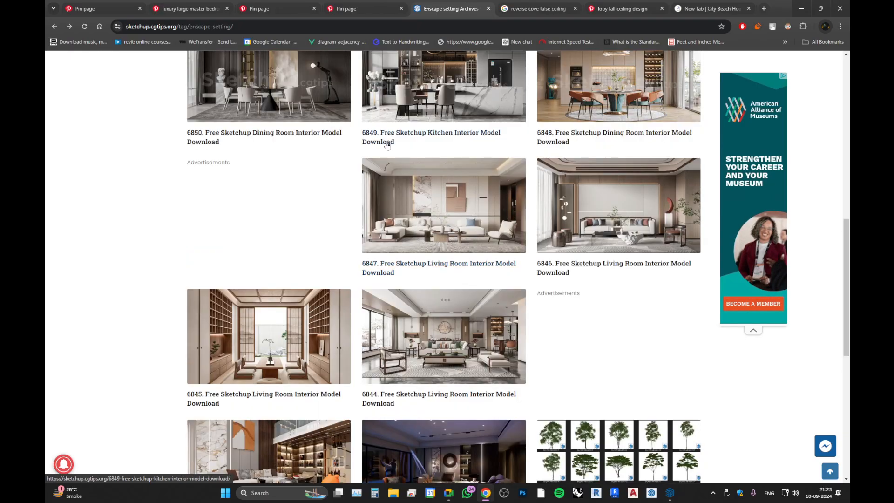
pyautogui.middleClick(442, 201)
pyautogui.middleClick(487, 60)
pyautogui.scroll(5, 488, 59)
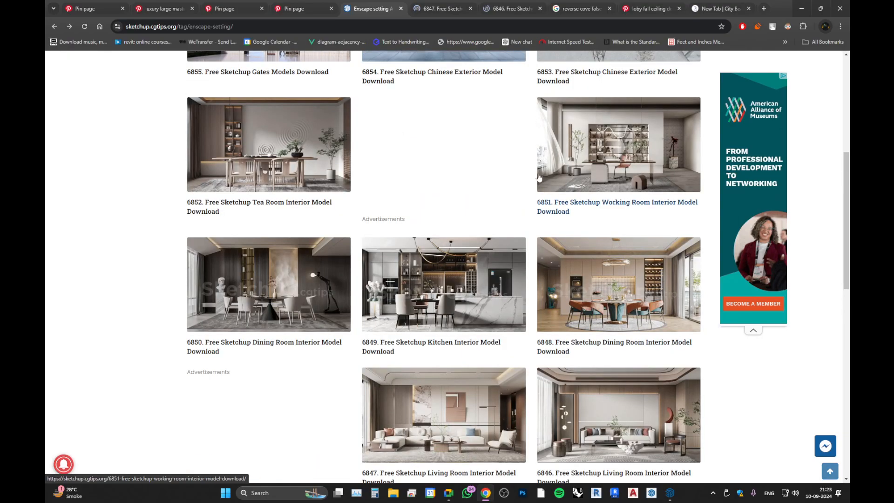
# Compare the render previews and SketchUp views on the 6847 and 6846 living room pages, including the 6847 download details.
pyautogui.click(447, 8)
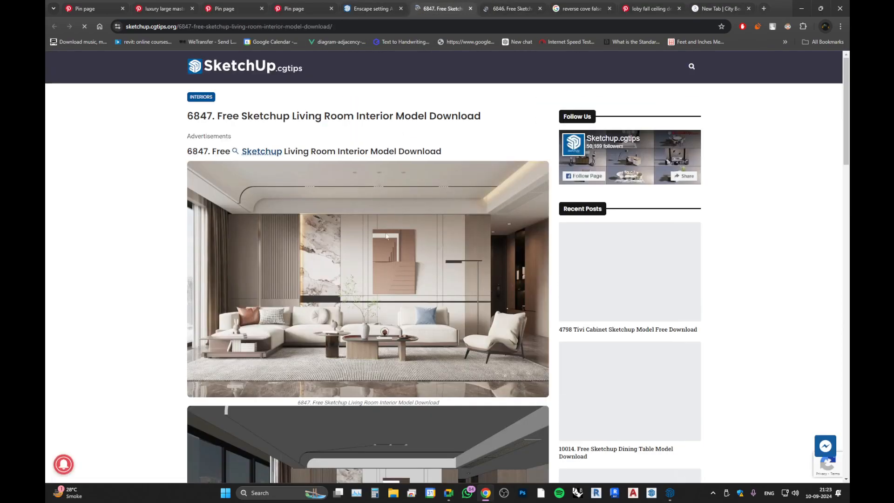
pyautogui.scroll(-3, 292, 267)
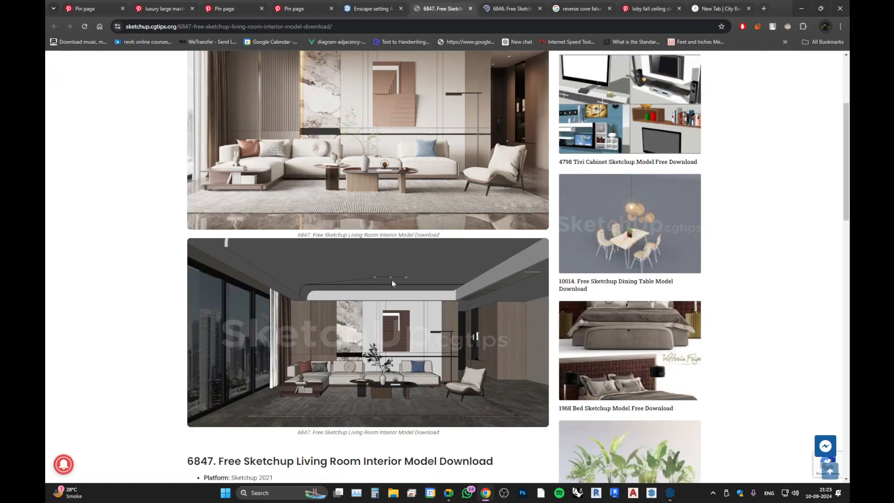
pyautogui.scroll(-5, 293, 273)
pyautogui.scroll(2, 293, 277)
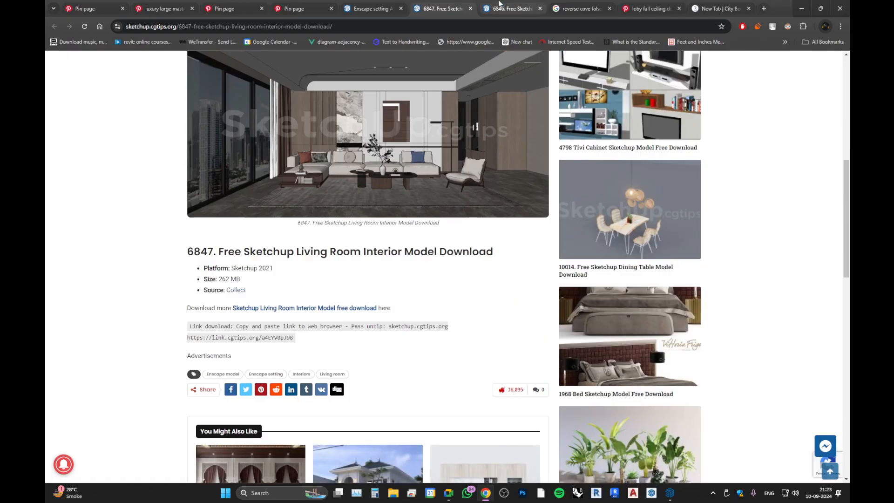
pyautogui.hotkey('ctrl', 'Tab')
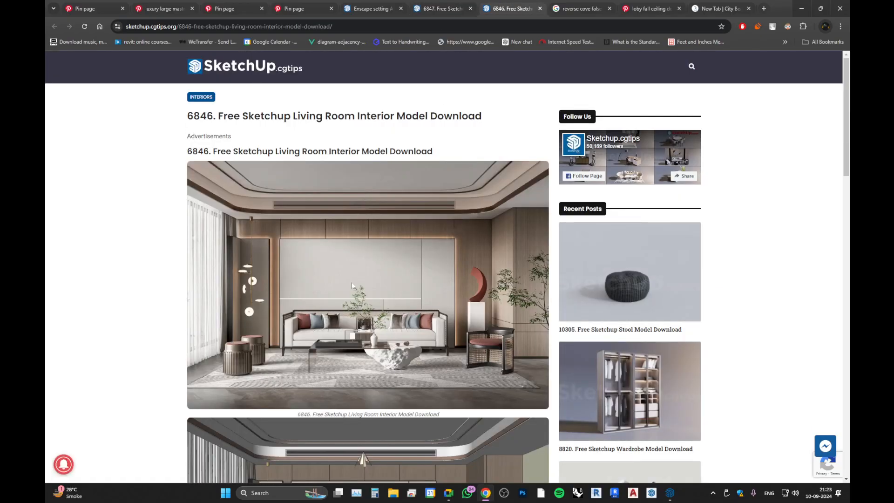
pyautogui.scroll(-4, 353, 285)
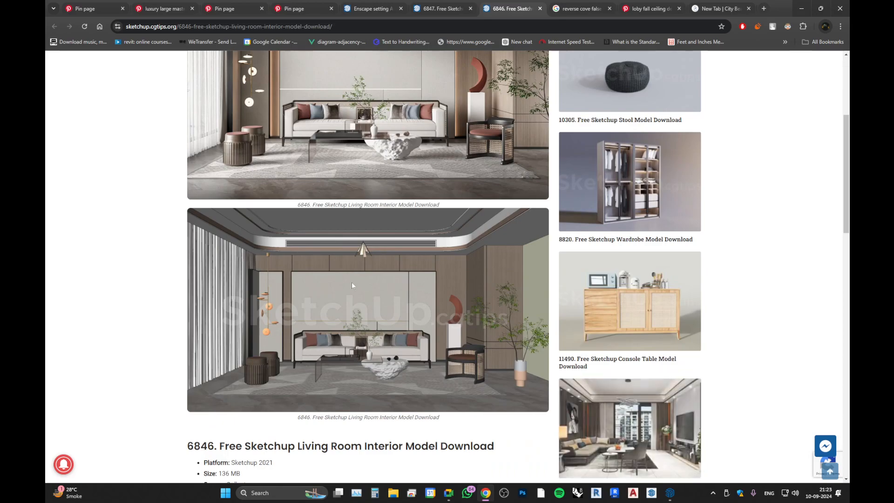
pyautogui.scroll(4, 353, 285)
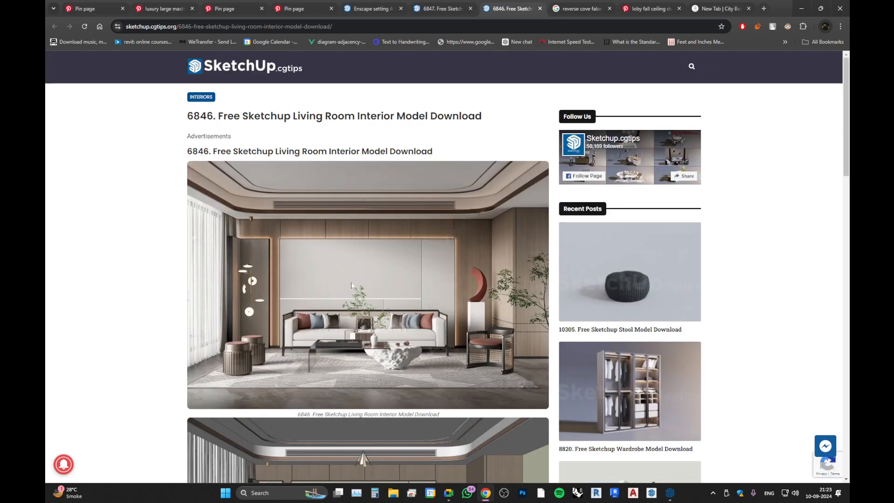
pyautogui.click(580, 9)
pyautogui.click(504, 6)
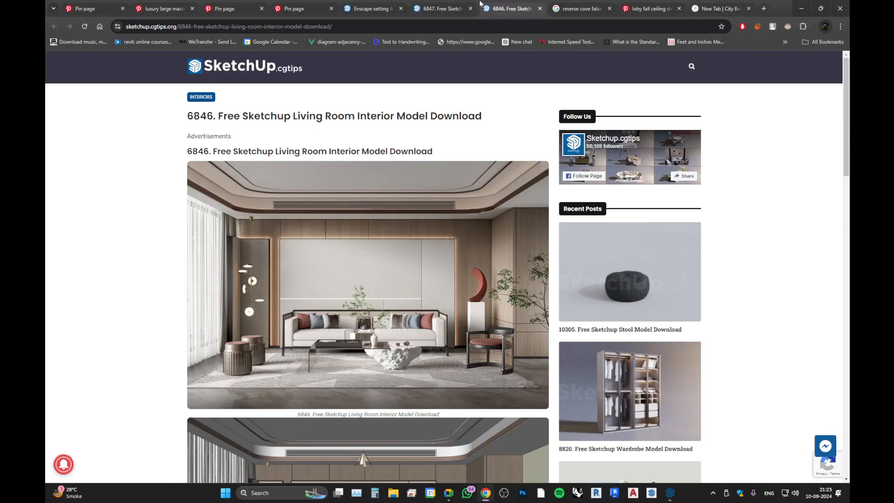
# Switch back to Enscape and view the file chooser for importing visual presets, closing it without loading a file.
pyautogui.click(800, 7)
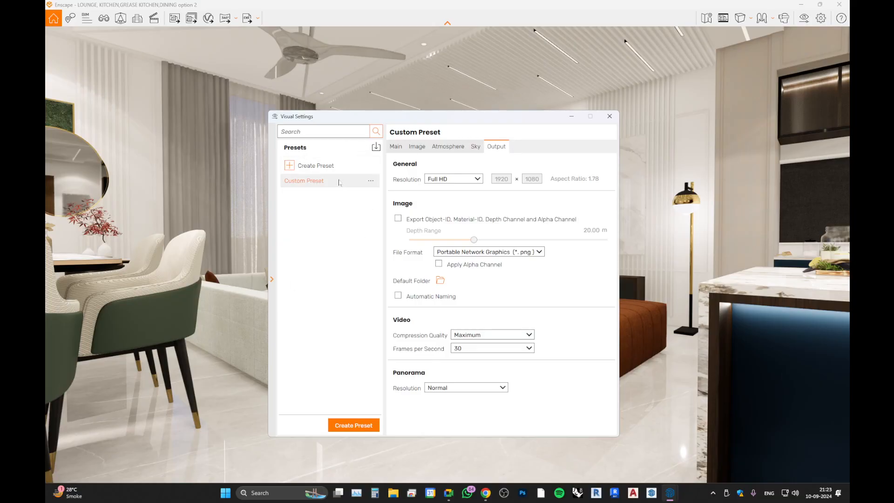
pyautogui.click(375, 147)
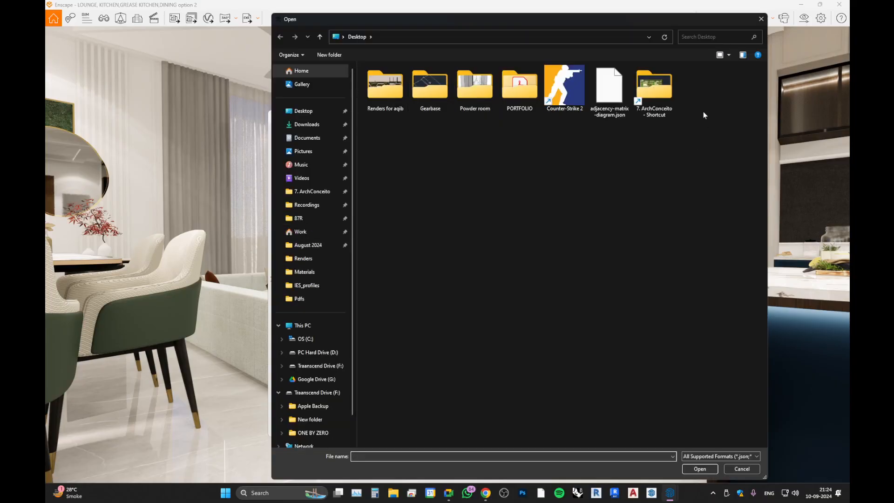
pyautogui.click(741, 467)
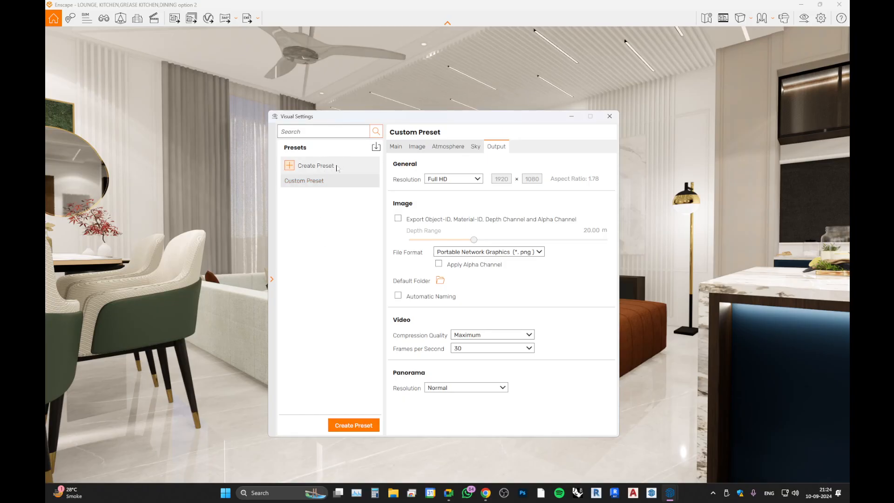
pyautogui.press('w')
pyautogui.moveTo(129, 296); pyautogui.dragTo(266, 295)
pyautogui.press('s')
pyautogui.press('s')
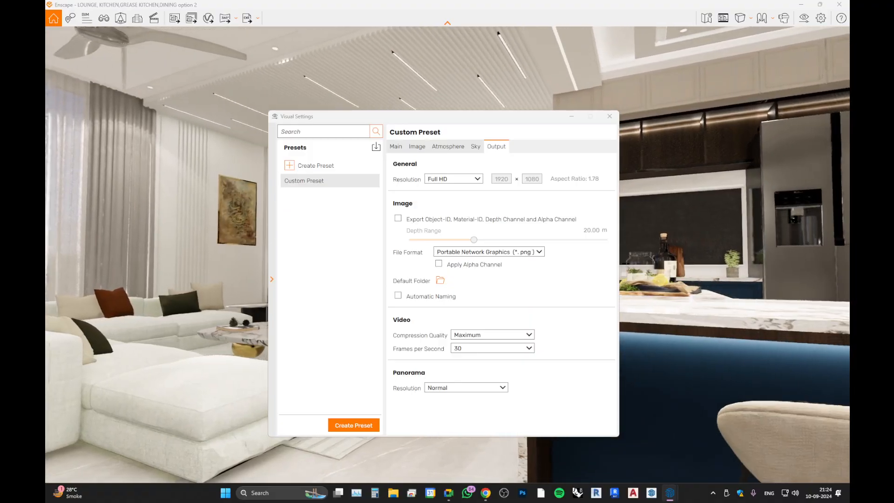
pyautogui.press('s')
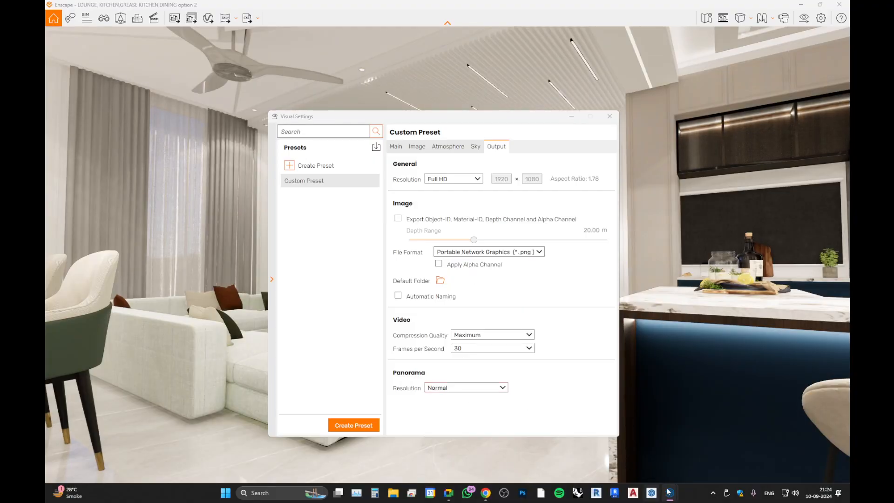
# Switch to Chrome and review the 6847 living room page's images and download information.
pyautogui.moveTo(669, 498)
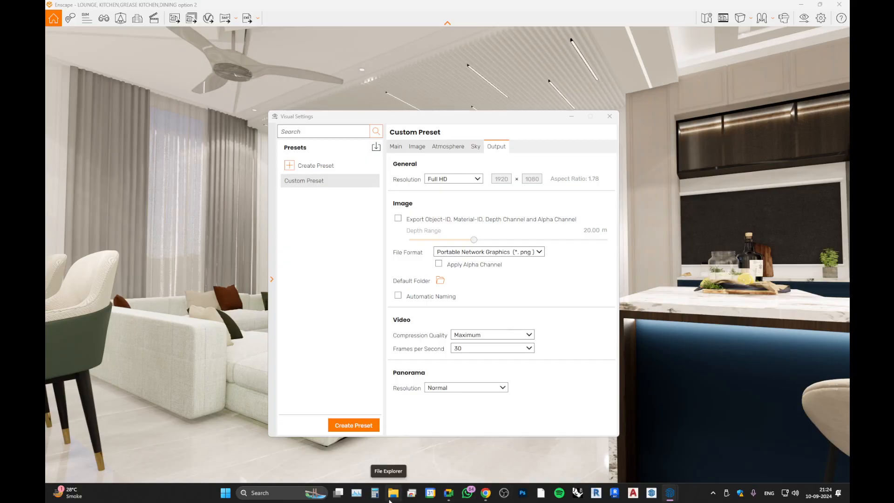
pyautogui.click(486, 493)
pyautogui.scroll(-4, 293, 323)
pyautogui.scroll(10, 294, 323)
pyautogui.click(440, 9)
pyautogui.scroll(5, 320, 272)
pyautogui.scroll(3, 321, 272)
pyautogui.scroll(-6, 321, 272)
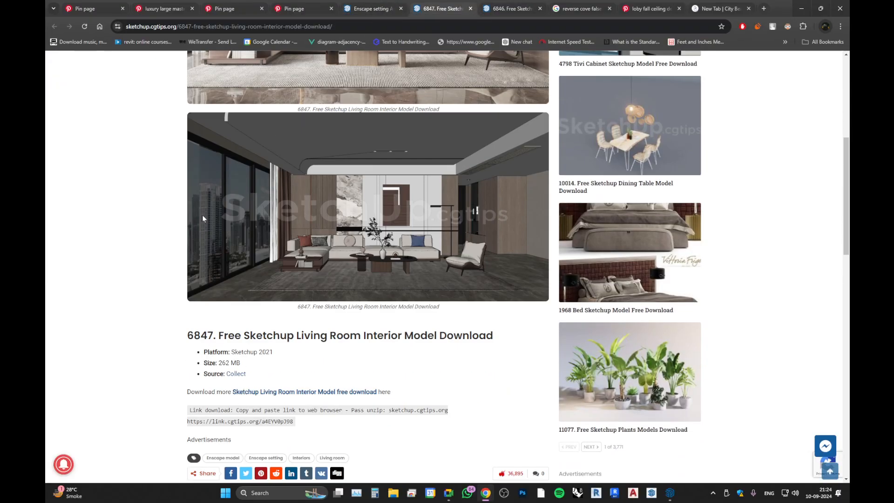
pyautogui.scroll(3, 210, 219)
pyautogui.scroll(-5, 230, 362)
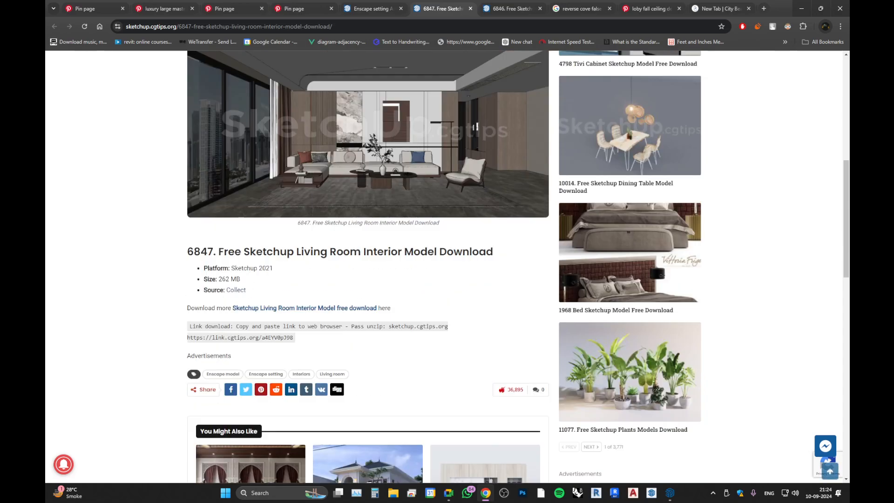
# Open the download link of the 6847 living room model in a new tab and bring up its file download page.
pyautogui.tripleClick(251, 337)
pyautogui.rightClick(251, 337)
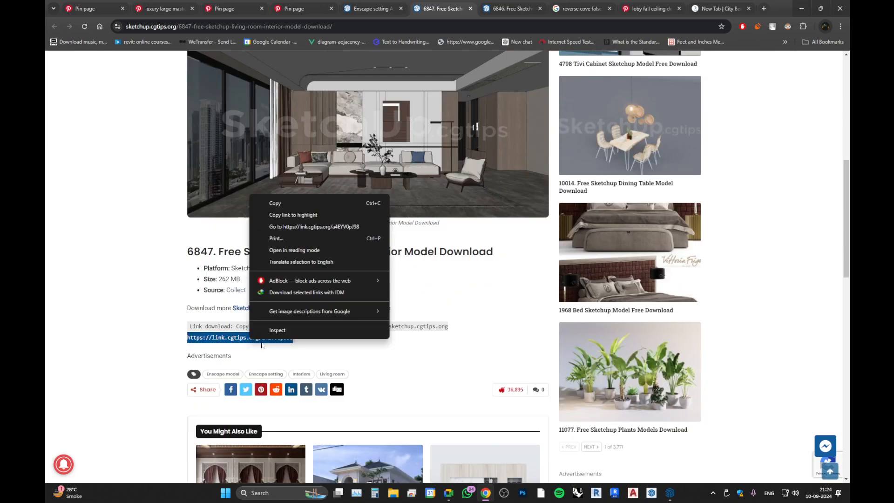
pyautogui.click(312, 226)
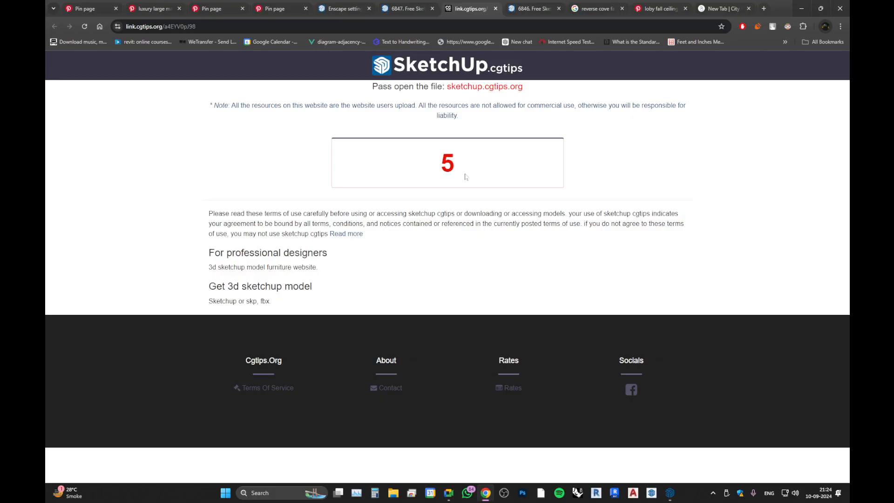
pyautogui.click(405, 9)
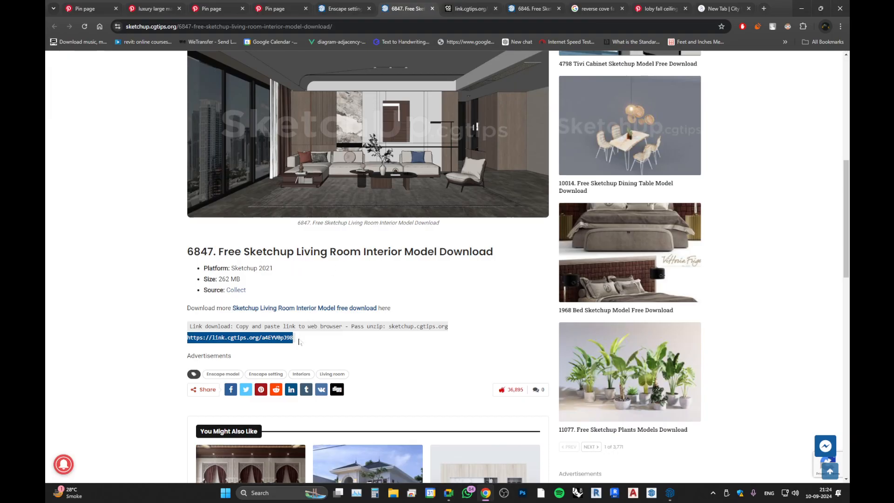
pyautogui.click(448, 11)
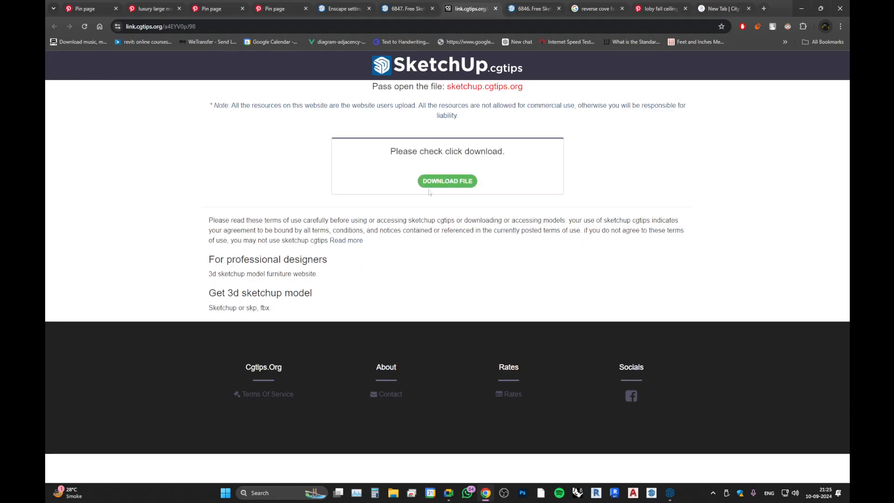
# Try to download the 6847 living room model's zip from Google Drive, then close its download tab.
pyautogui.click(431, 185)
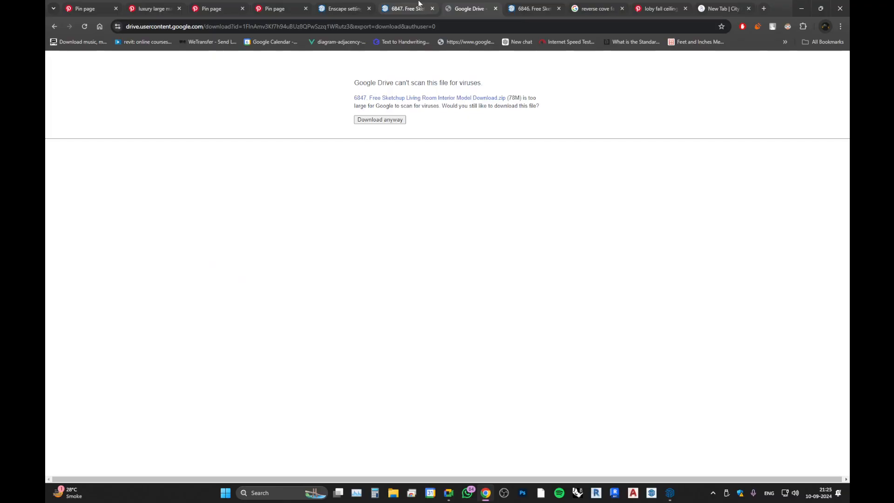
pyautogui.click(376, 120)
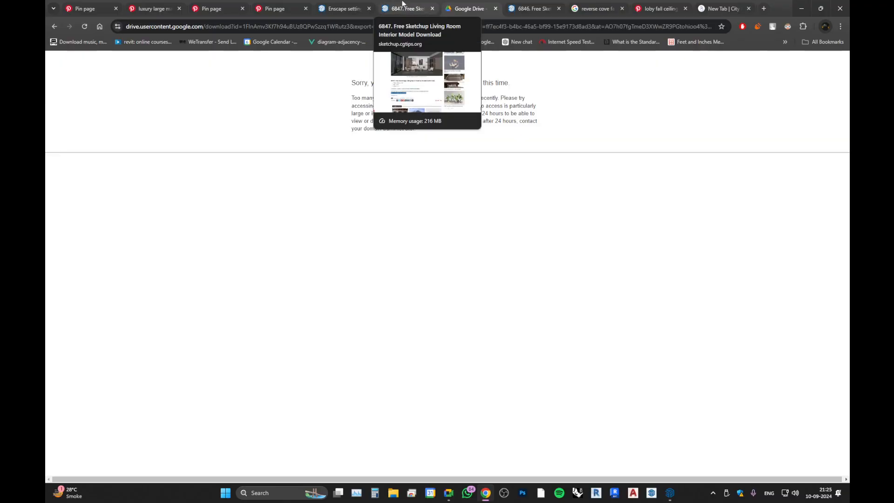
pyautogui.middleClick(462, 4)
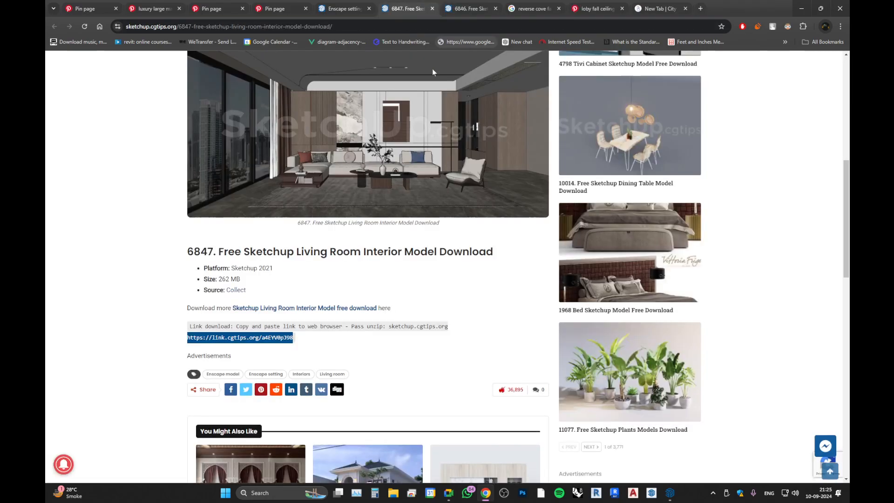
# Compare the 6847 and 6846 living room pages and open the 6846 model's download link in a new tab.
pyautogui.scroll(5, 300, 281)
pyautogui.click(484, 4)
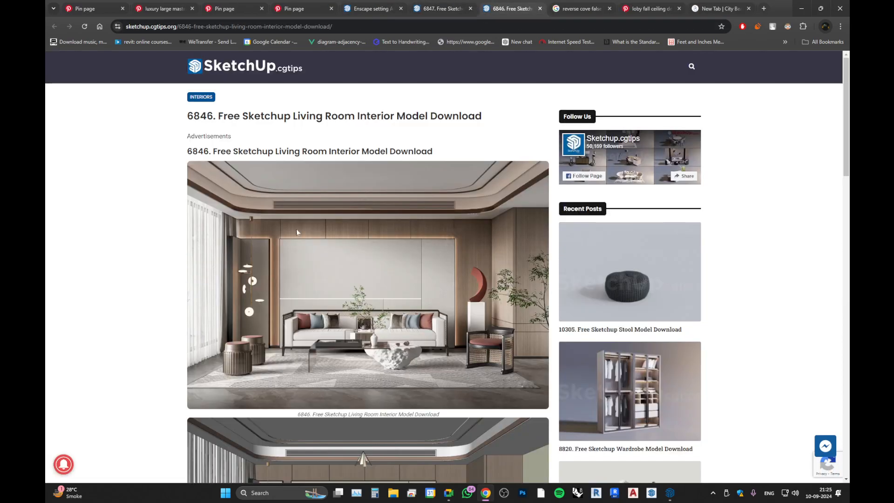
pyautogui.scroll(-5, 297, 228)
pyautogui.click(419, 4)
pyautogui.click(484, 5)
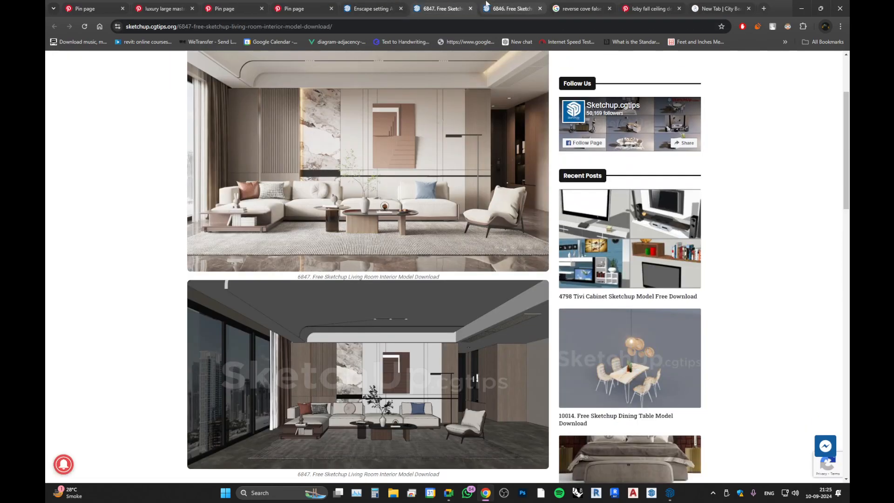
pyautogui.scroll(-1, 289, 279)
pyautogui.moveTo(187, 280); pyautogui.dragTo(292, 281)
pyautogui.rightClick(290, 287)
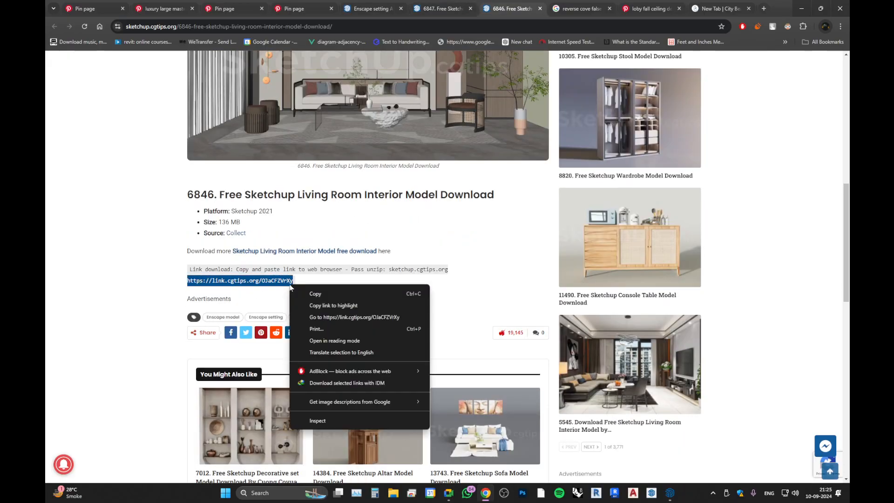
pyautogui.click(322, 316)
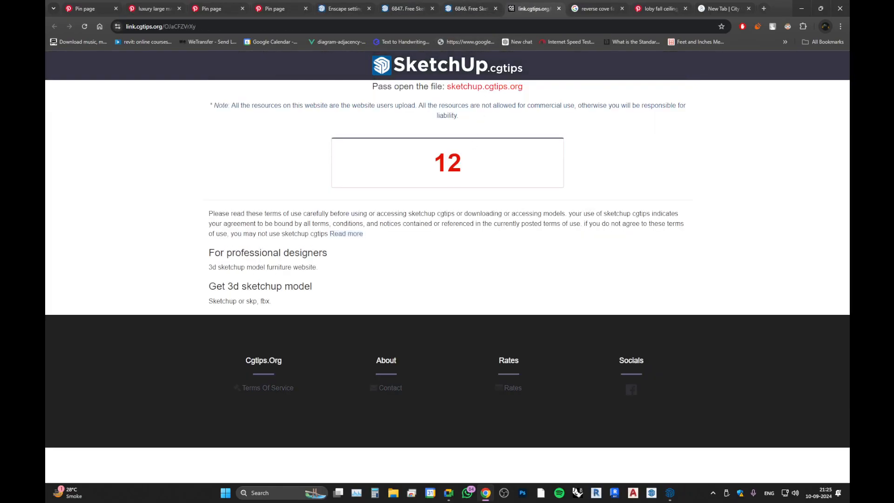
# Return to the Enscape Setting listing and open the 6850 dining room interior model page.
pyautogui.click(471, 5)
pyautogui.click(393, 8)
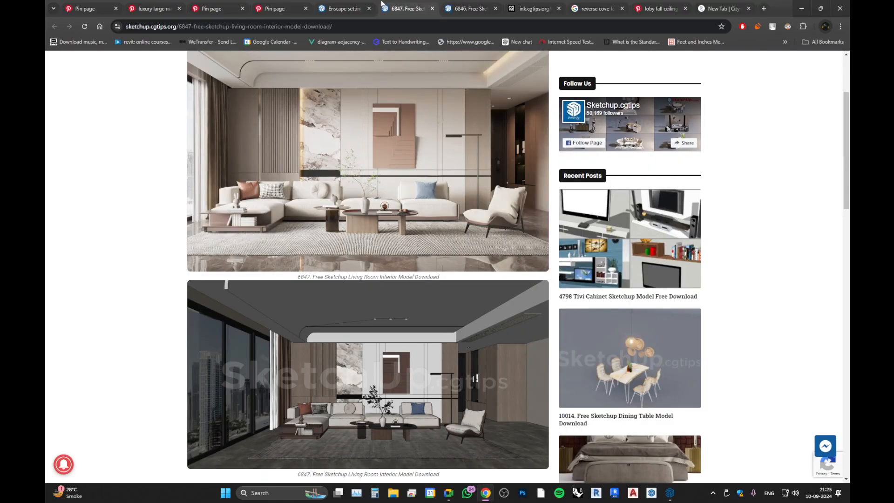
pyautogui.click(343, 9)
pyautogui.scroll(3, 295, 297)
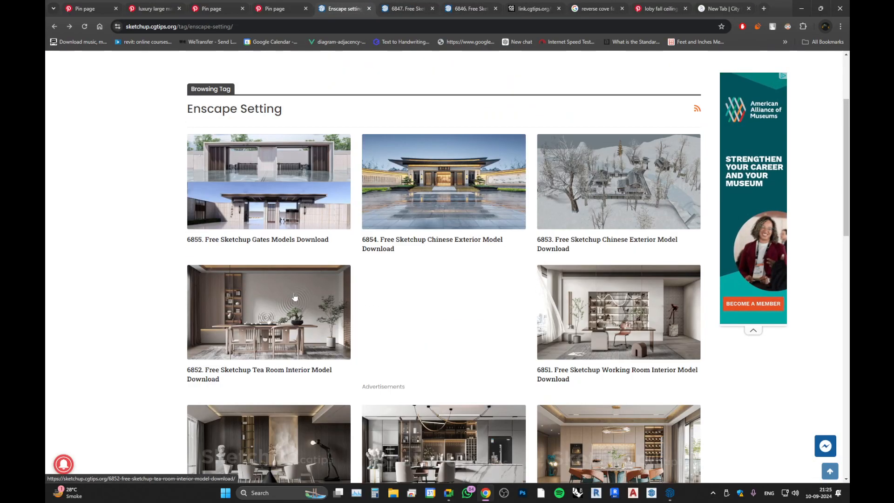
pyautogui.scroll(-2, 295, 298)
pyautogui.click(303, 361)
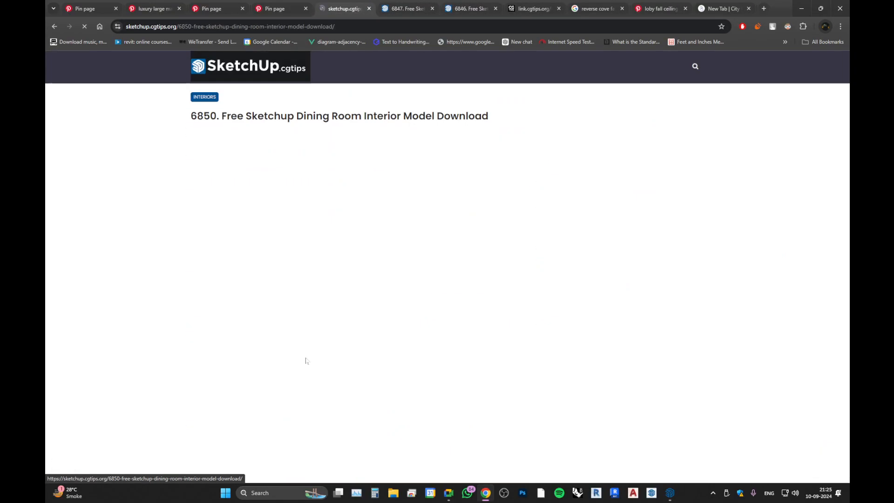
# Request the 6846 living room model's zip from Google Drive and minimise the download manager's file dialog.
pyautogui.click(518, 7)
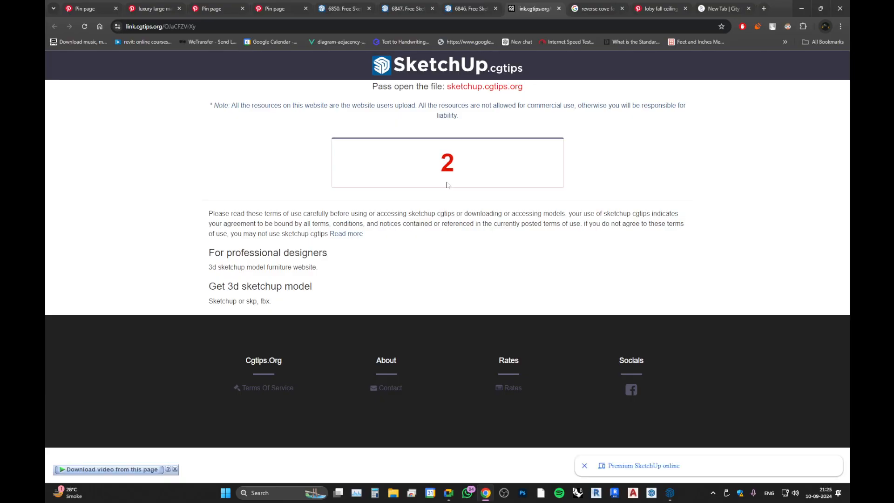
pyautogui.click(447, 182)
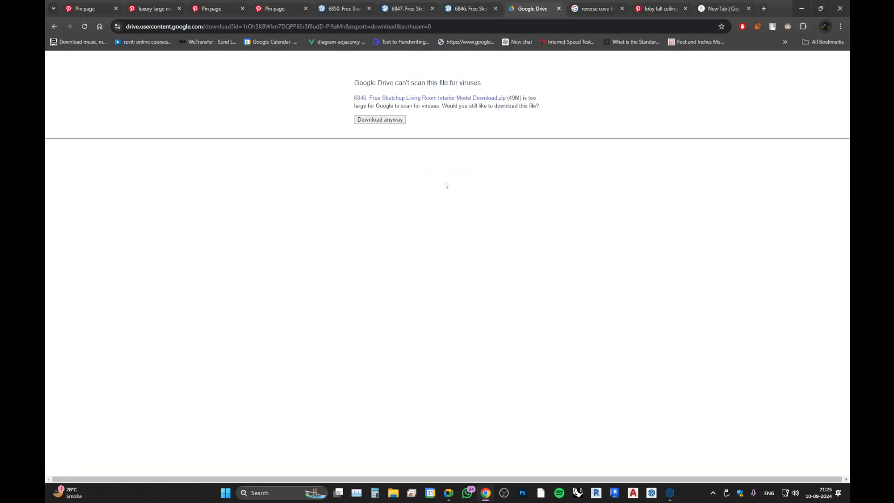
pyautogui.click(385, 121)
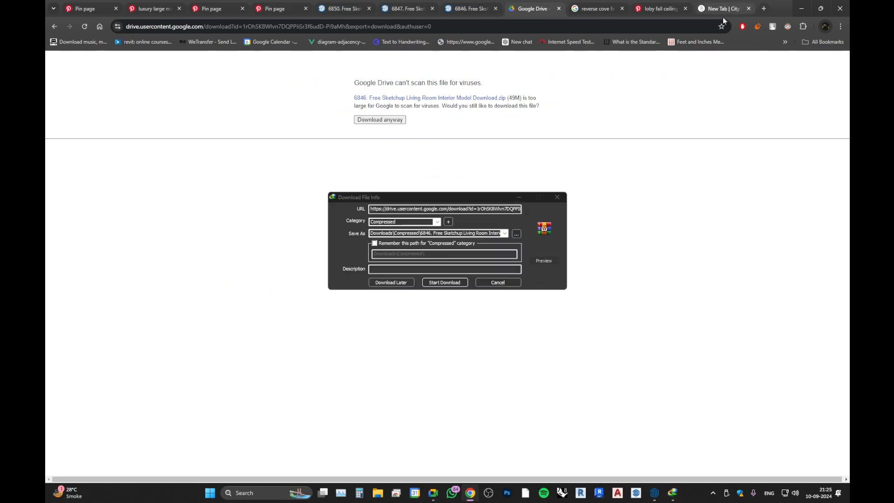
pyautogui.click(526, 197)
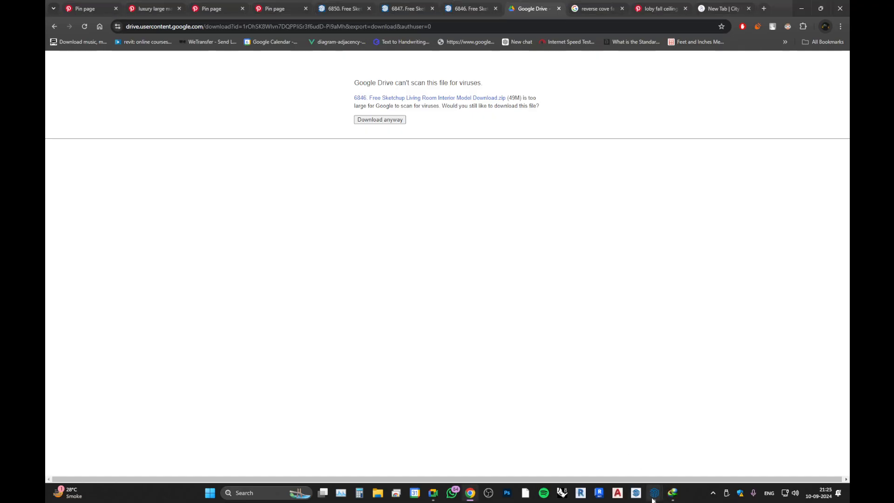
# Switch to Enscape and, in the Custom Preset's image corrections, disable Auto Contrast, setting Highlights to -85% and Shadows to 75%.
pyautogui.moveTo(654, 497)
pyautogui.click(668, 446)
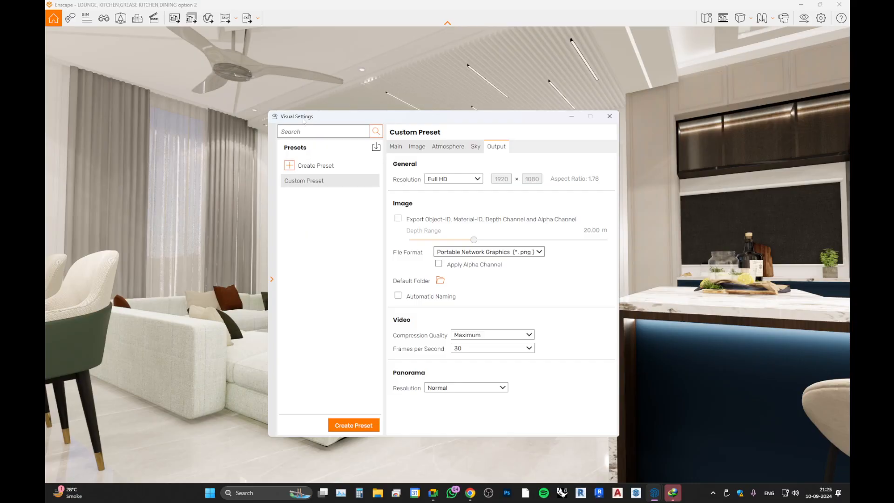
pyautogui.click(417, 146)
pyautogui.click(398, 179)
pyautogui.moveTo(508, 202); pyautogui.dragTo(423, 205)
pyautogui.click(508, 226)
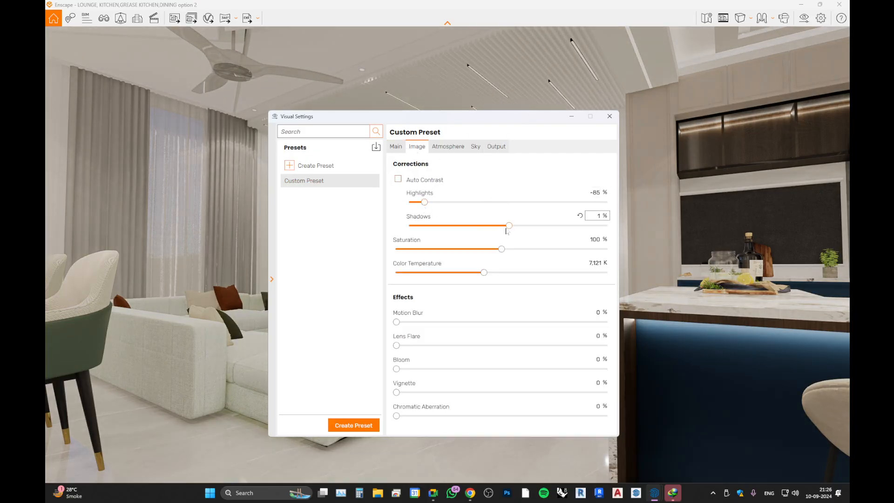
pyautogui.click(582, 225)
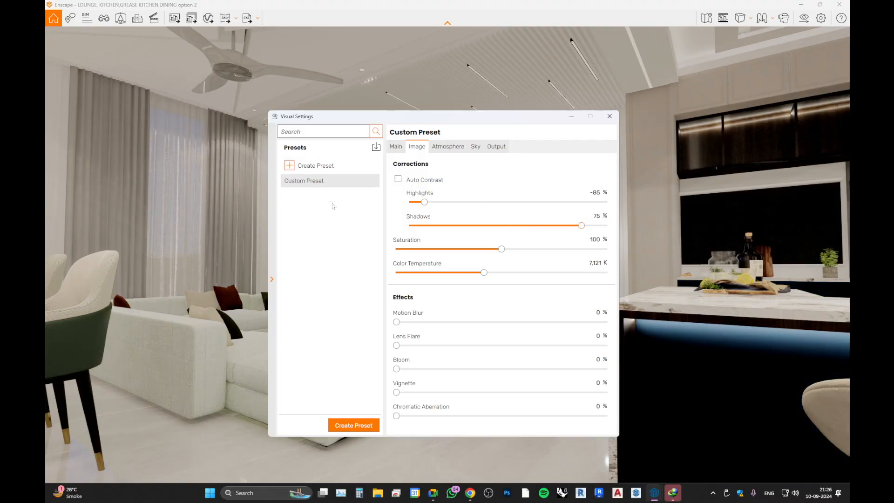
# Save the Custom Preset to the Desktop as a visual settings preset file named 10-09-2024.
pyautogui.click(373, 181)
pyautogui.click(401, 213)
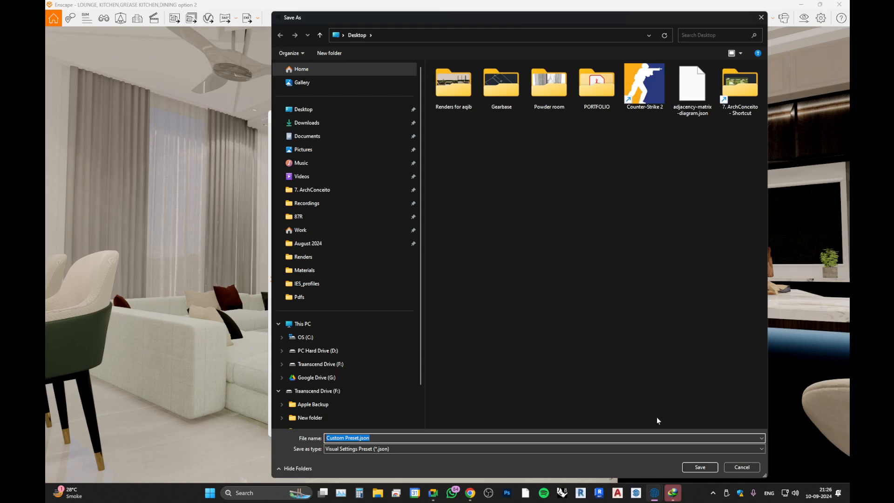
pyautogui.write('10-09-2024')
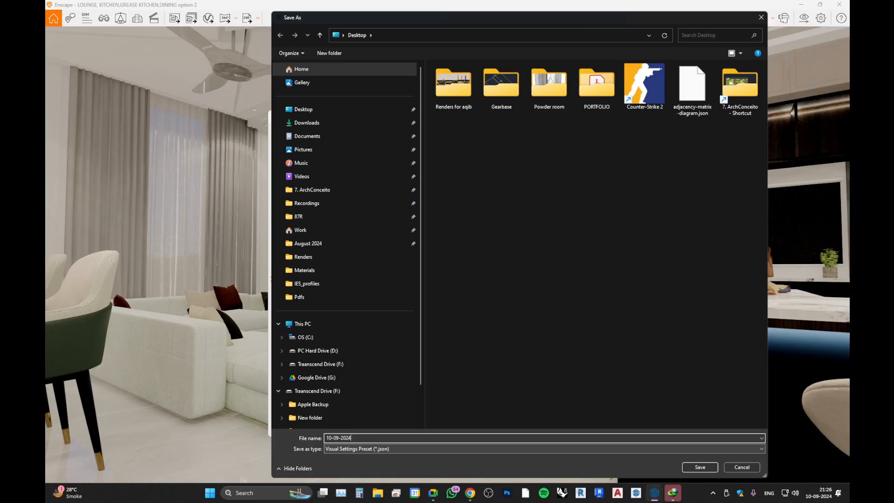
pyautogui.press('Return')
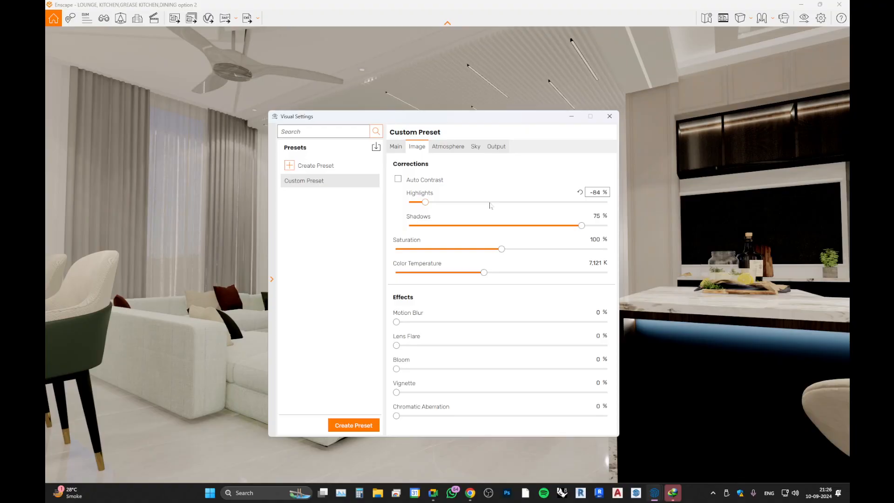
# Re-enable Auto Contrast in the Custom Preset, then import the 10-09-2024.json preset from the Desktop.
pyautogui.click(421, 181)
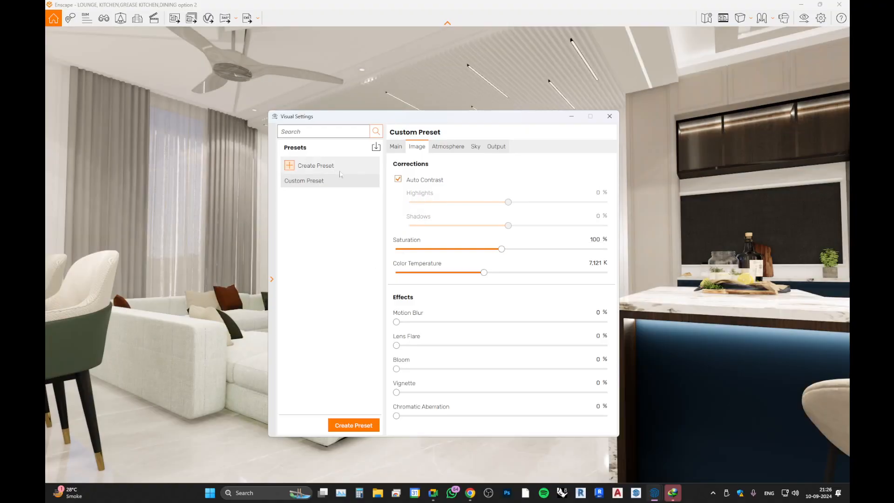
pyautogui.click(377, 148)
pyautogui.click(566, 100)
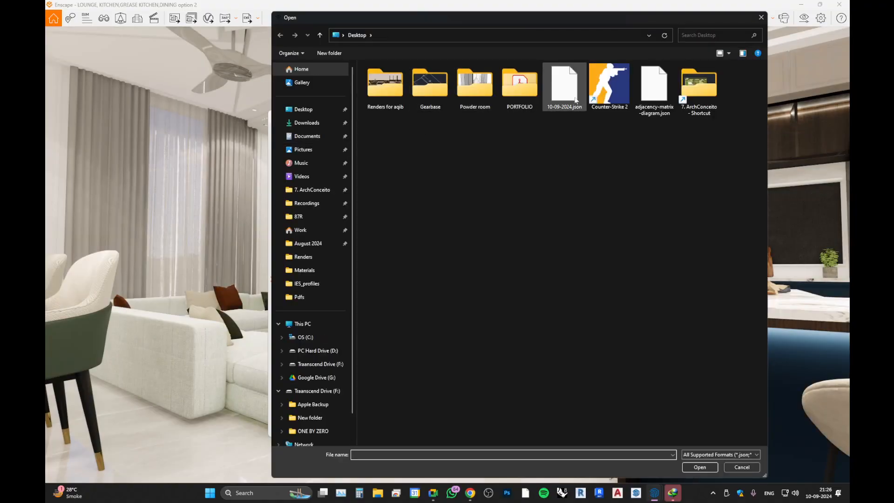
pyautogui.doubleClick(567, 111)
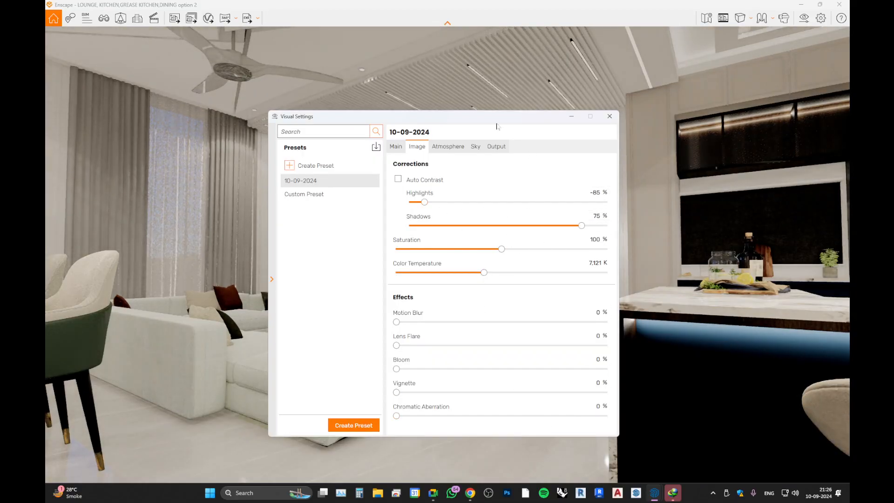
pyautogui.moveTo(496, 117); pyautogui.dragTo(487, 135)
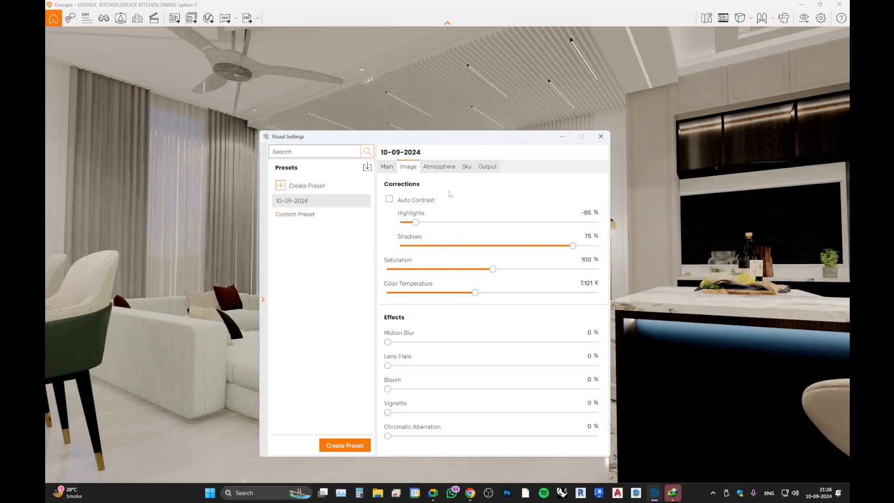
# Dismiss the pending 6846 download dialog, switch to Chrome and close the Google Drive download tab.
pyautogui.click(670, 493)
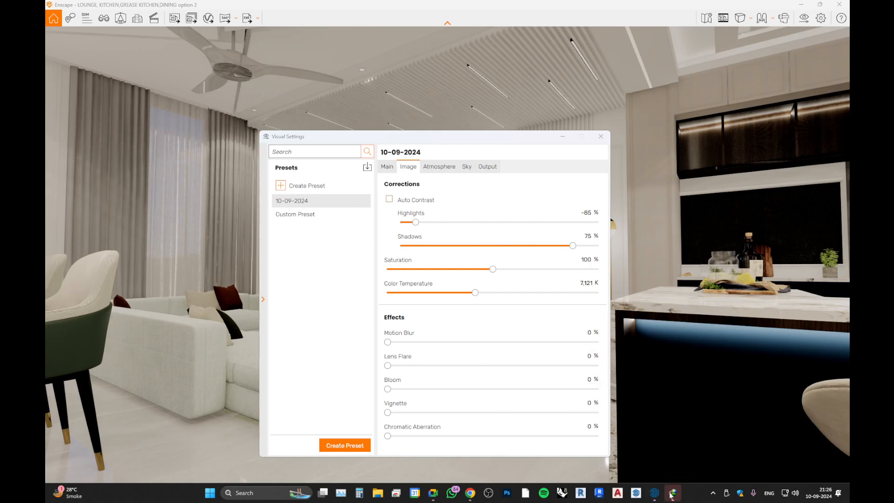
pyautogui.click(557, 198)
pyautogui.click(485, 492)
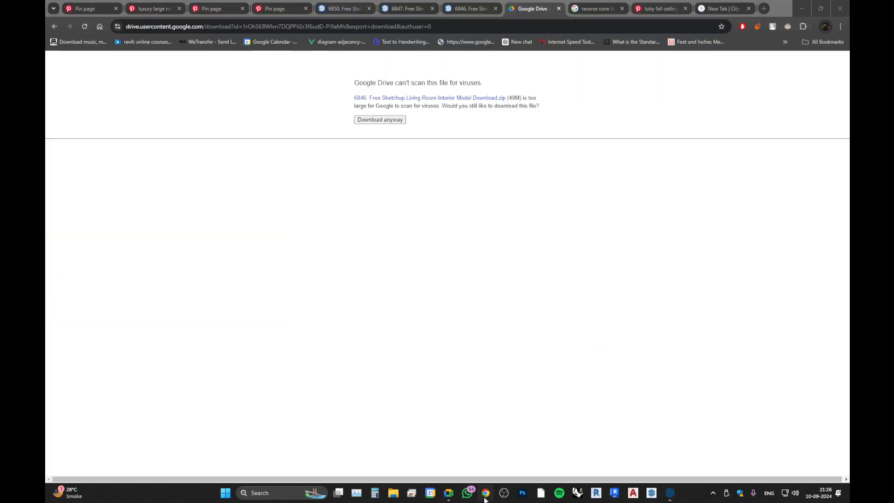
pyautogui.click(559, 8)
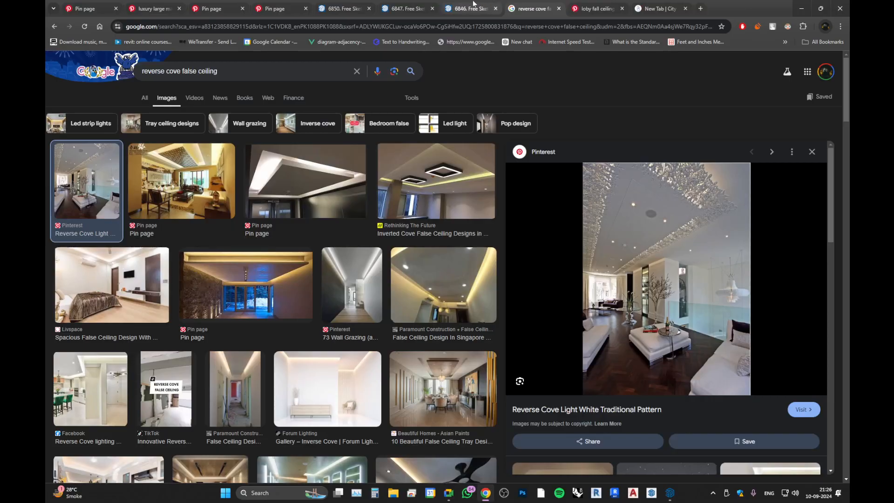
# Review the 6847 living room and 6850 dining room model pages.
pyautogui.click(473, 6)
pyautogui.click(406, 8)
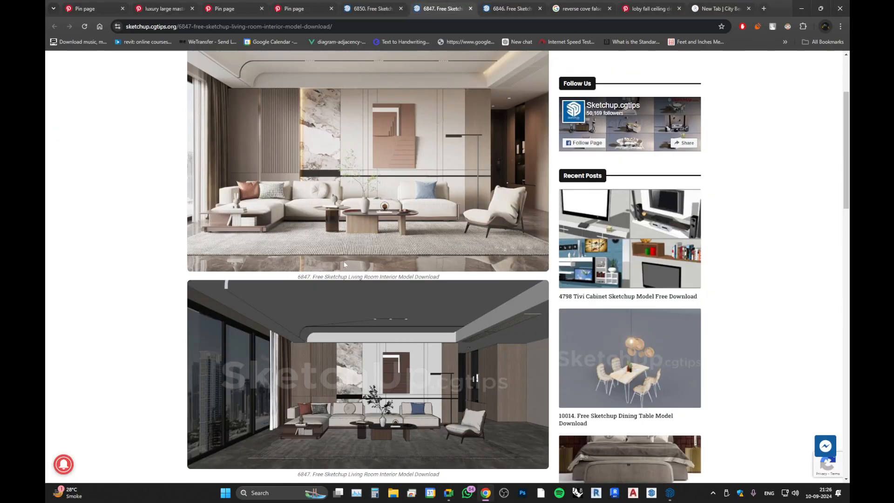
pyautogui.click(345, 5)
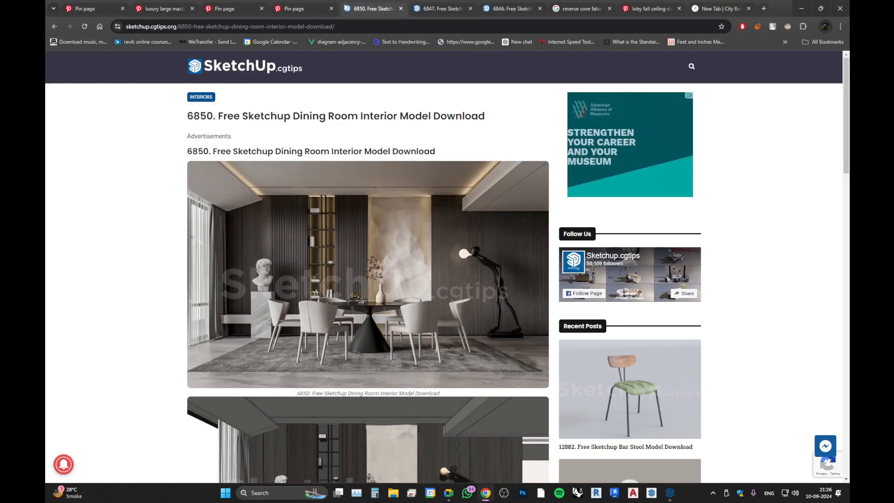
pyautogui.scroll(-7, 401, 93)
pyautogui.click(455, 4)
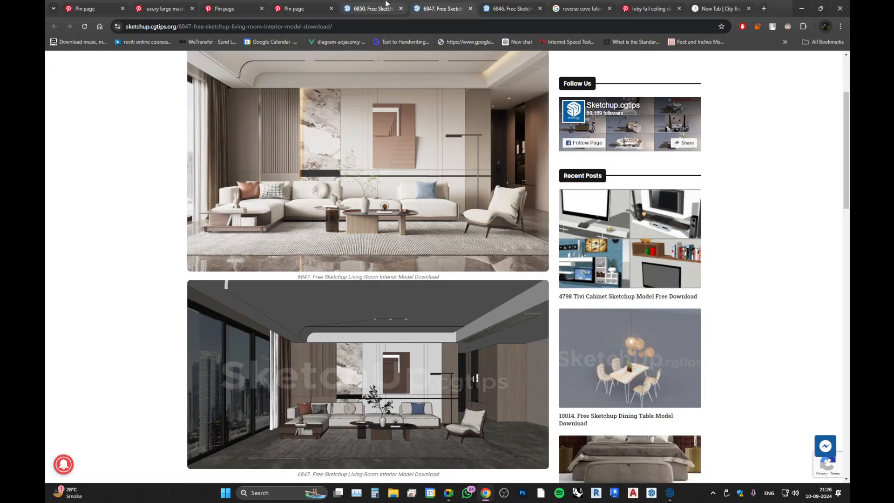
# Go back to the Enscape Setting listing and open the Share the Latest Enscape Settings post in a new tab.
pyautogui.click(389, 3)
pyautogui.hotkey('alt', 'Left')
pyautogui.scroll(-14, 339, 199)
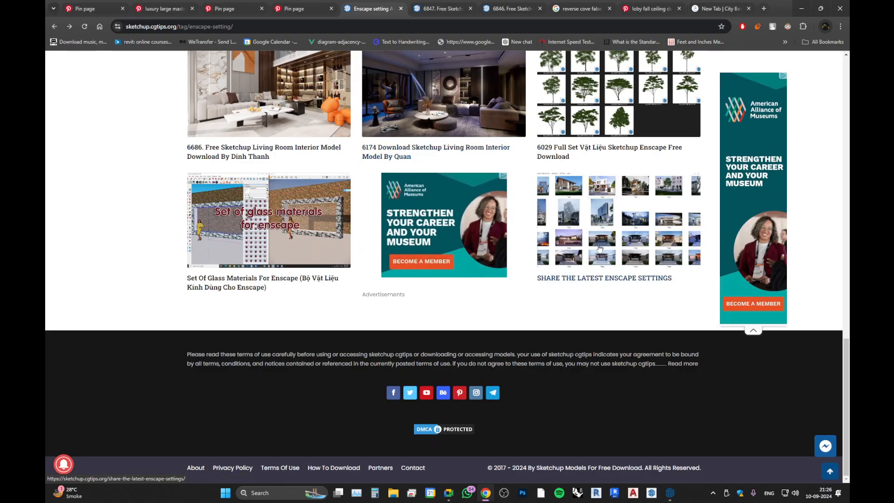
pyautogui.middleClick(598, 218)
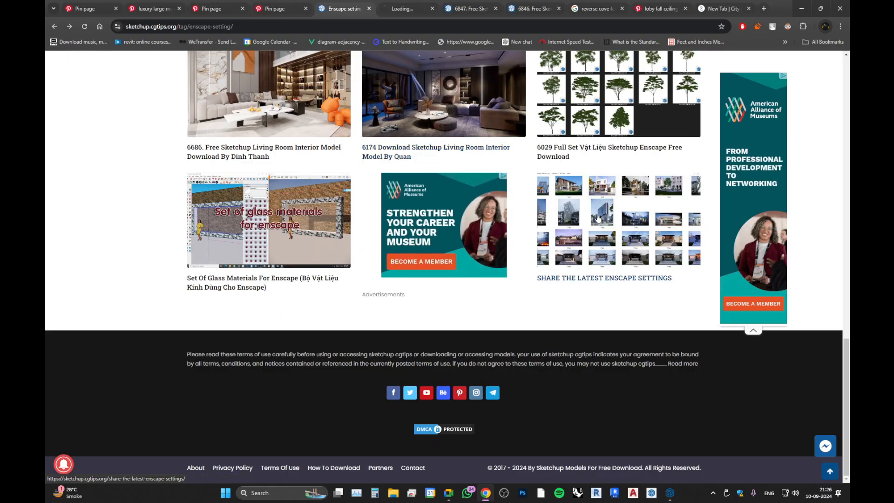
pyautogui.click(437, 5)
# Find the download link in the Share the Latest Enscape Settings post and open it in a new tab.
pyautogui.scroll(-9, 350, 299)
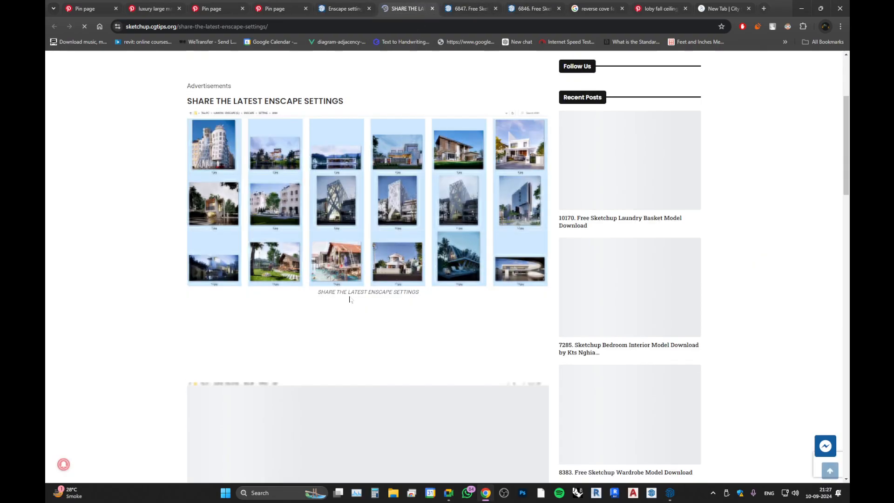
pyautogui.scroll(-5, 351, 299)
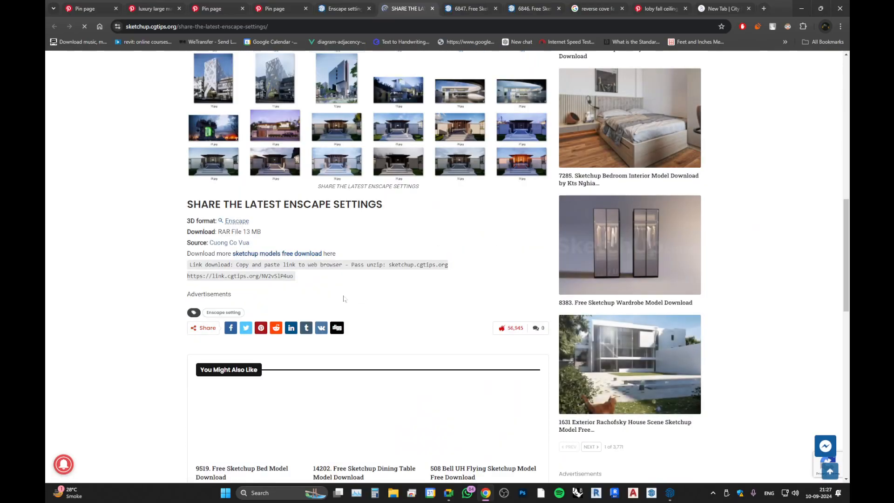
pyautogui.moveTo(294, 276); pyautogui.dragTo(187, 276)
pyautogui.rightClick(271, 277)
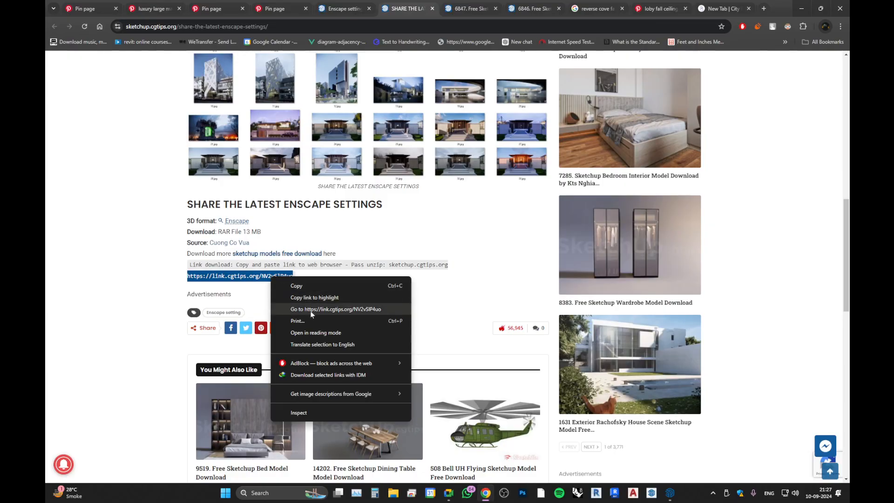
pyautogui.click(323, 311)
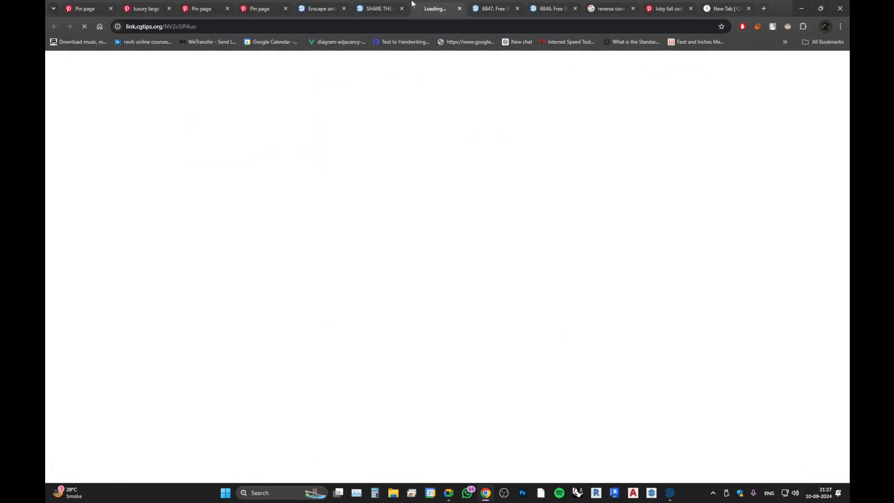
# Look over the preview images in the Enscape settings post and browse the models in the Enscape Setting listing.
pyautogui.click(380, 9)
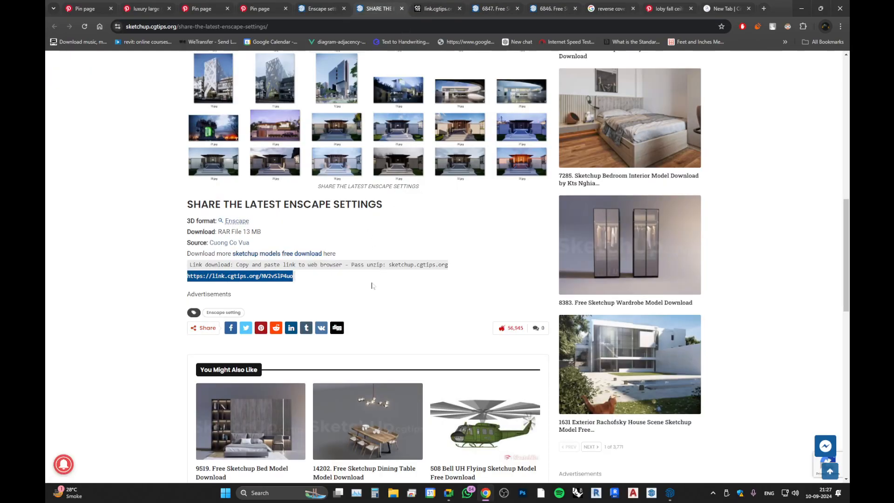
pyautogui.click(373, 296)
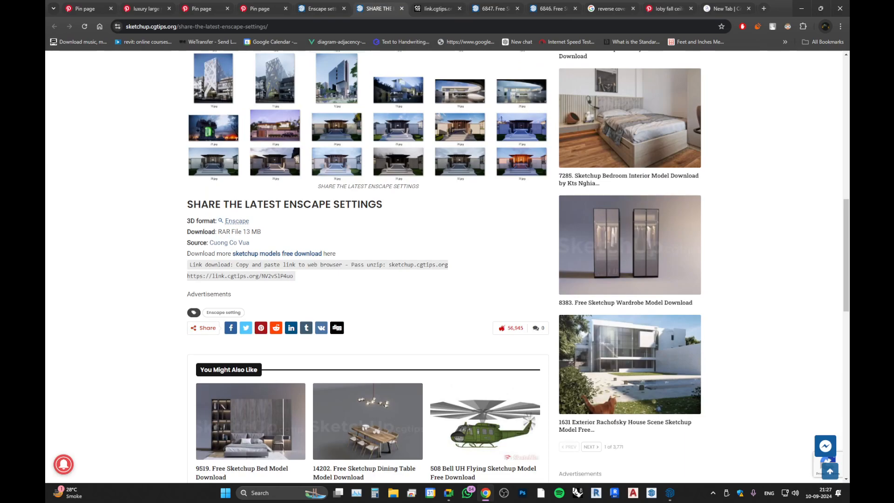
pyautogui.scroll(9, 251, 219)
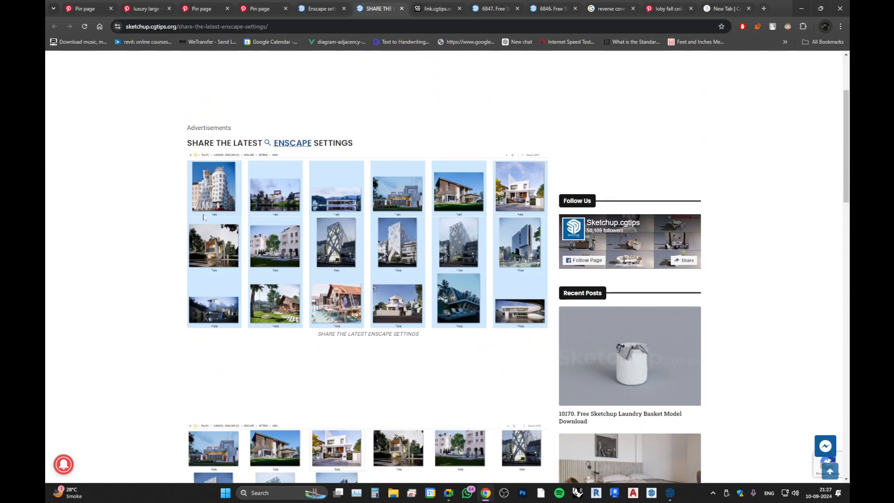
pyautogui.click(321, 8)
pyautogui.scroll(3, 500, 319)
pyautogui.scroll(1, 499, 319)
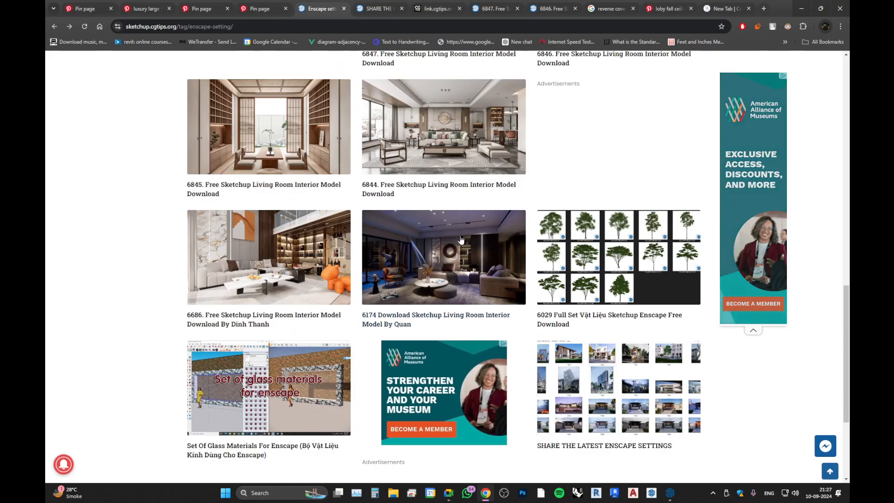
pyautogui.scroll(2, 408, 336)
pyautogui.scroll(-3, 408, 337)
pyautogui.scroll(5, 408, 279)
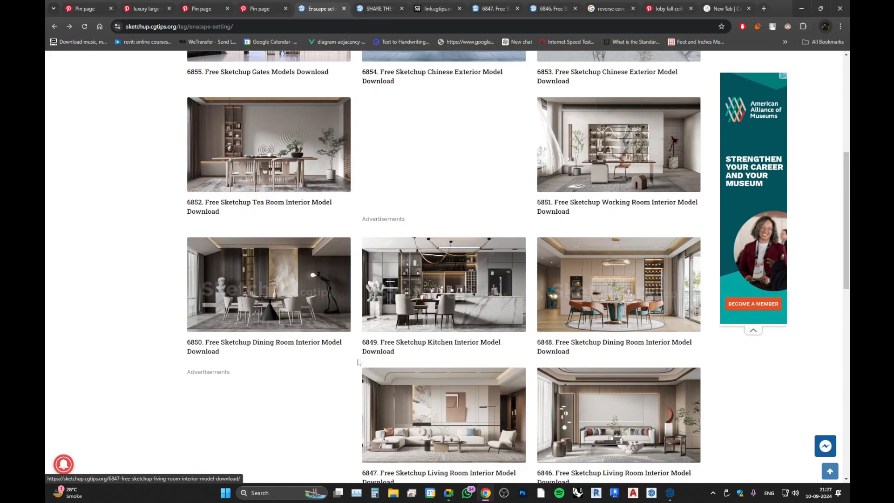
# Check the Enscape settings download page and review the 6847 living room model page during its countdown.
pyautogui.click(377, 8)
pyautogui.click(427, 6)
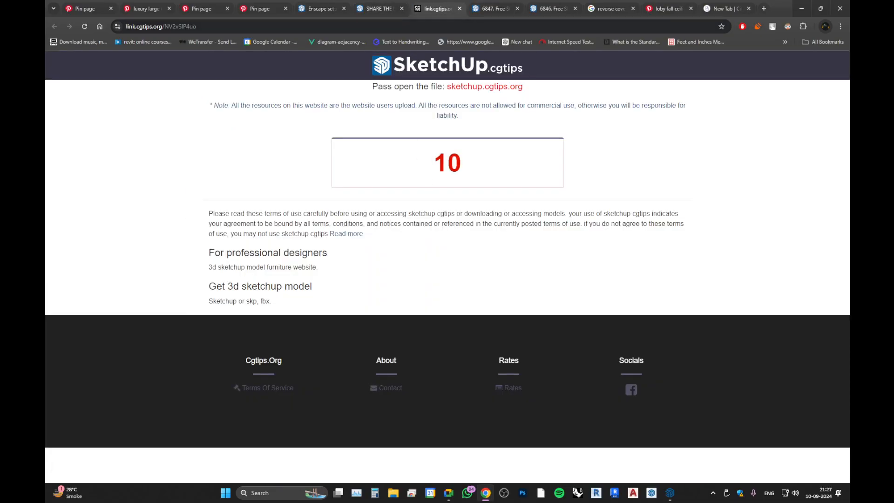
pyautogui.hotkey('ctrl', 'Tab')
pyautogui.scroll(-5, 401, 276)
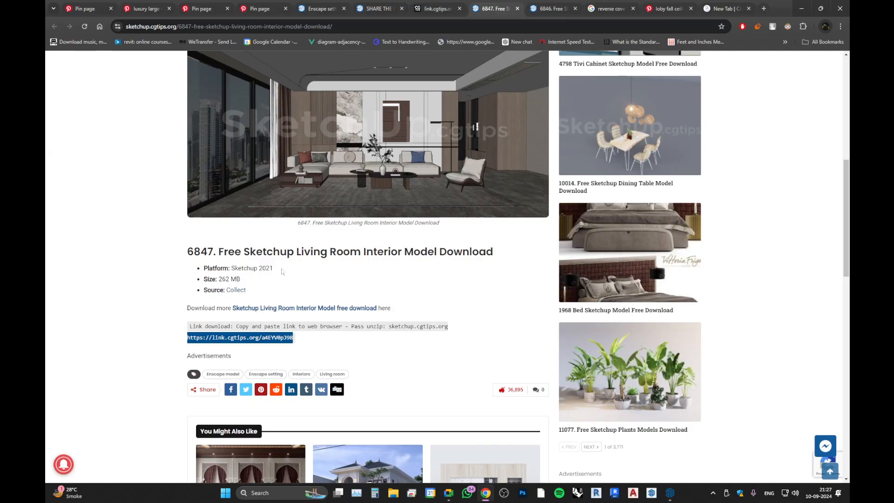
pyautogui.scroll(9, 272, 242)
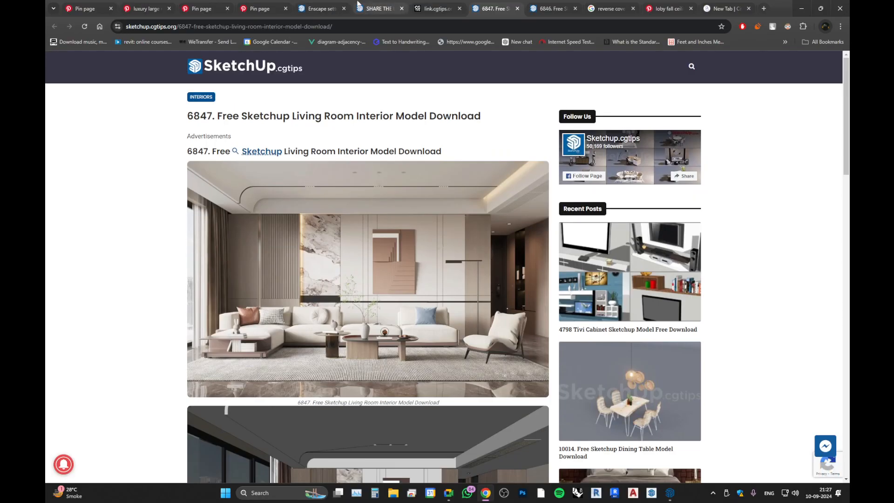
# Wait out the countdown, try twice to download the Enscape settings file, and close the download tab.
pyautogui.click(416, 5)
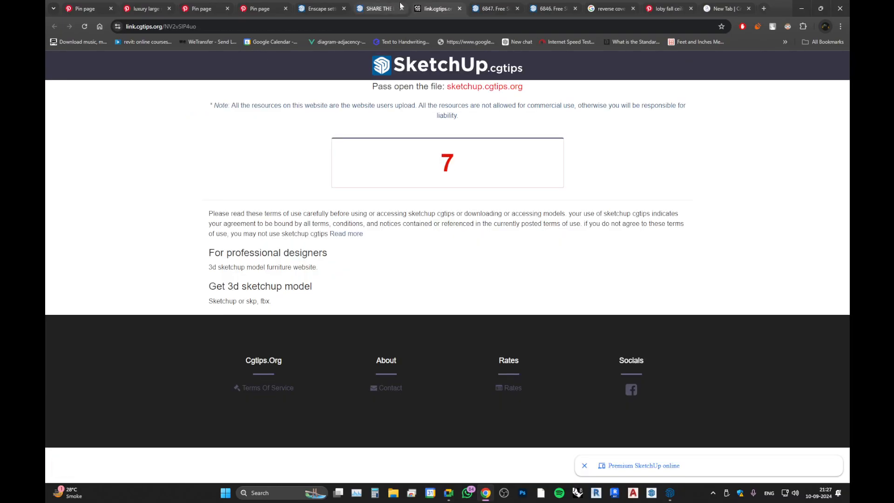
pyautogui.click(382, 6)
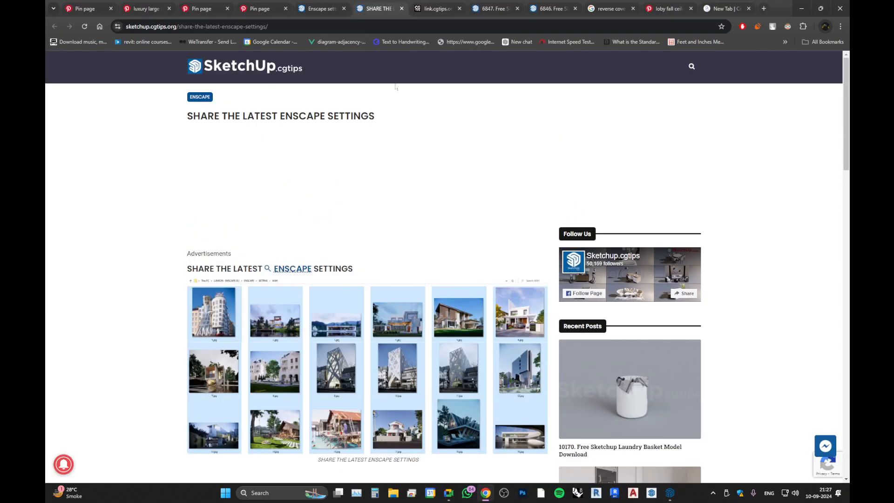
pyautogui.click(416, 6)
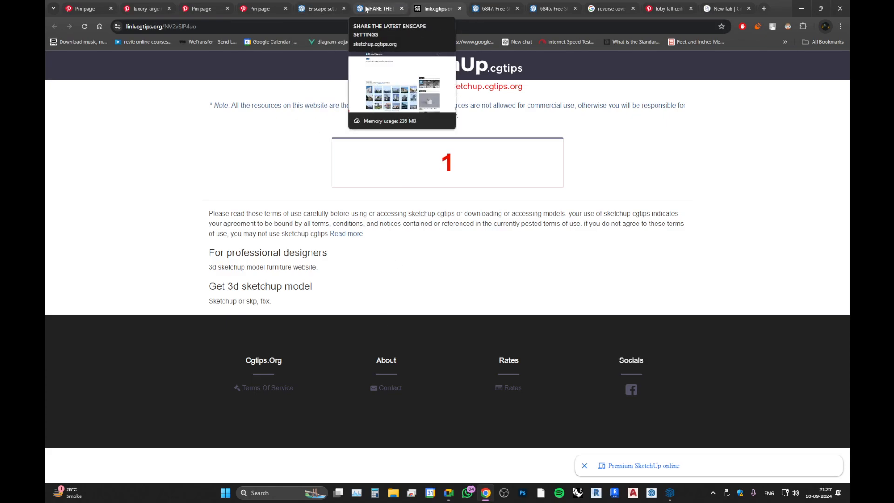
pyautogui.click(429, 181)
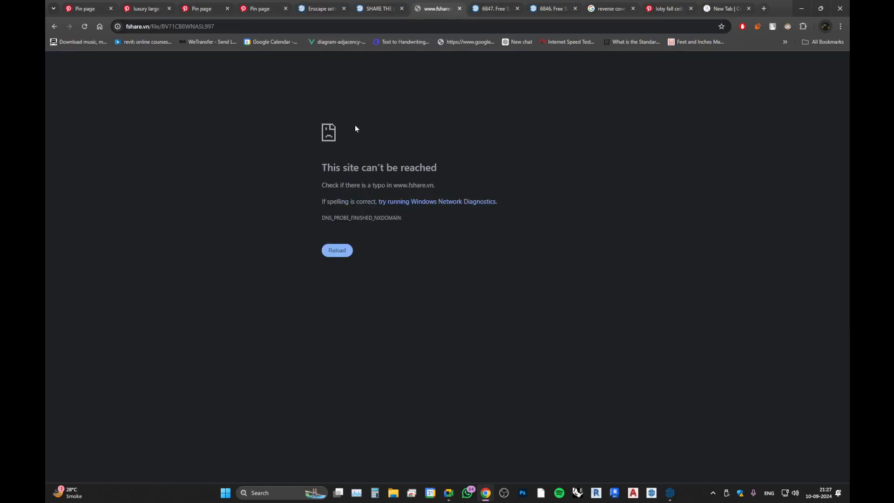
pyautogui.click(55, 28)
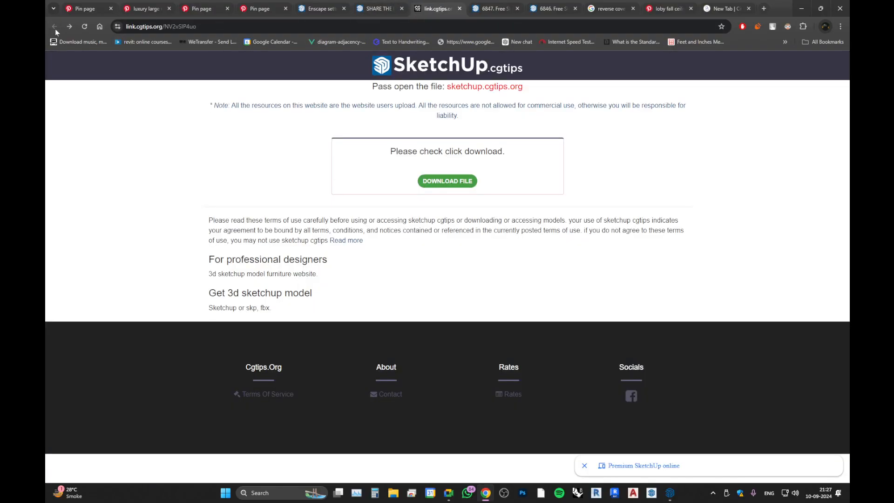
pyautogui.click(421, 179)
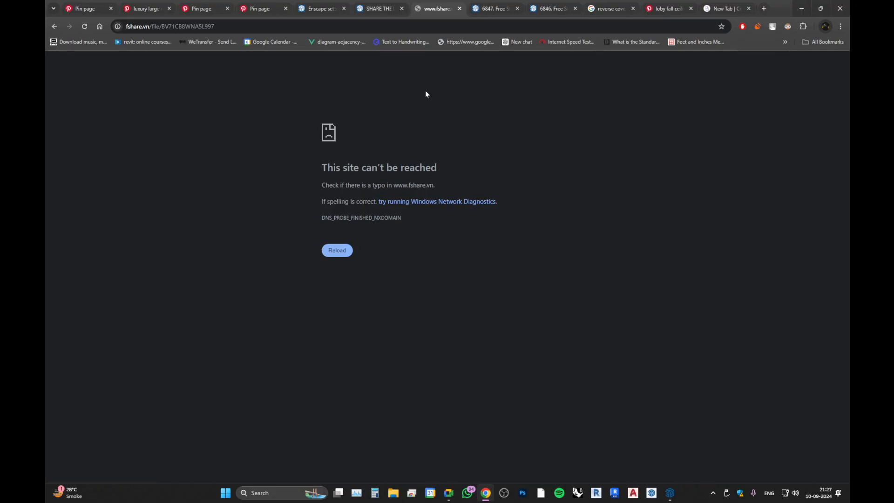
pyautogui.middleClick(412, 9)
# Go to the SketchUp.cgtips home page and open the Living Room category under Scenes.
pyautogui.click(238, 69)
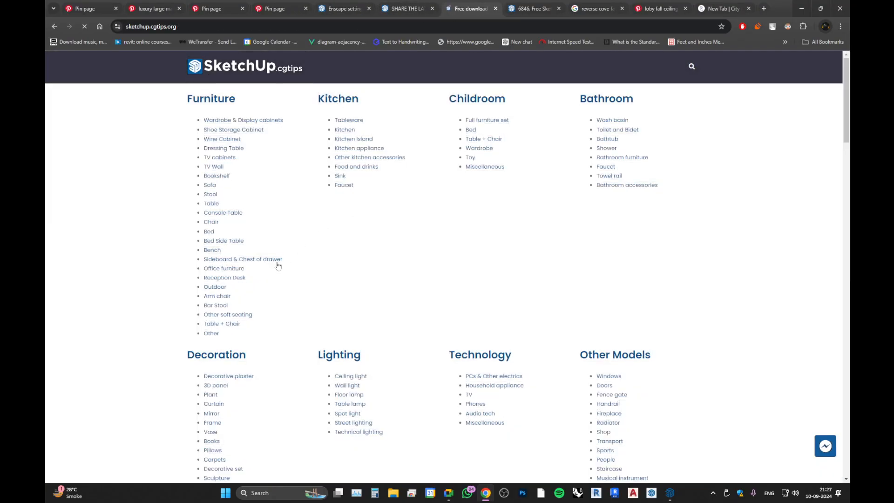
pyautogui.scroll(-1, 232, 317)
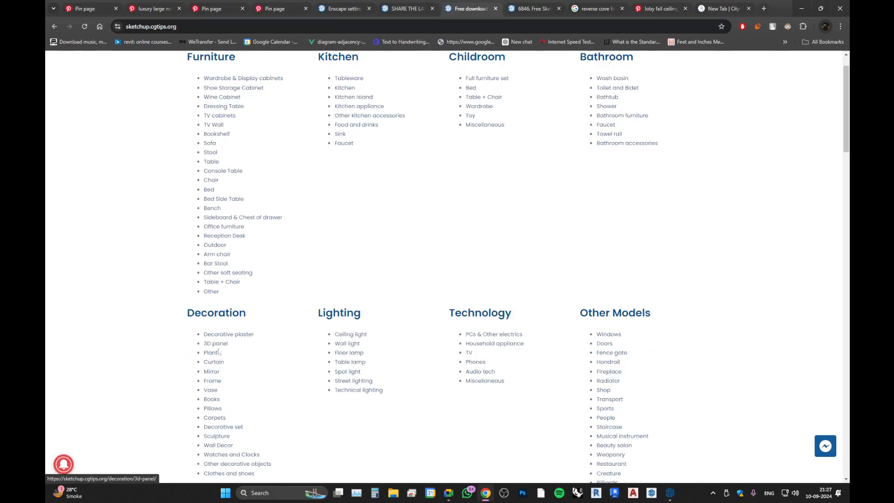
pyautogui.scroll(-3, 215, 437)
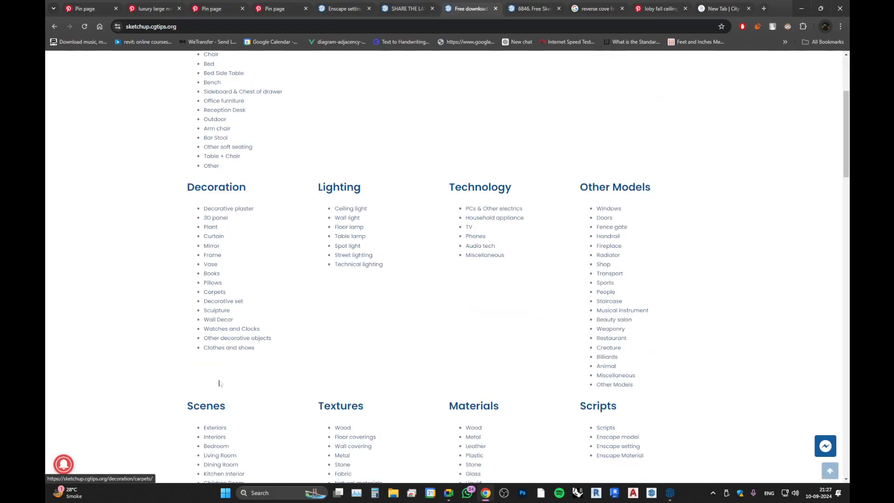
pyautogui.click(219, 455)
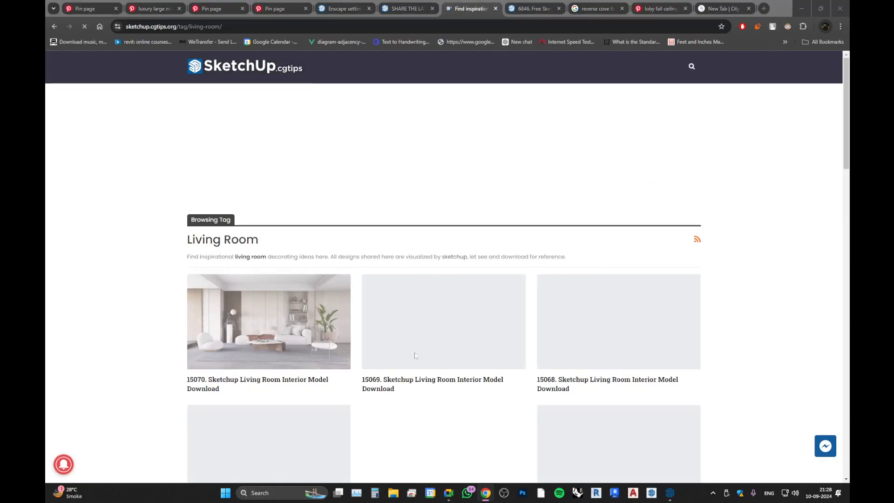
# Open the 15069 living room model page from the listing, look through it and close it.
pyautogui.scroll(-3, 313, 273)
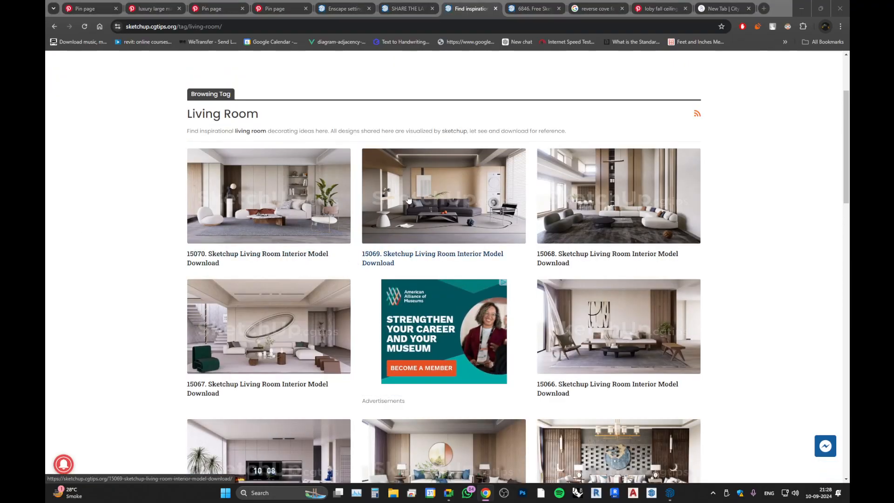
pyautogui.middleClick(376, 264)
pyautogui.click(473, 8)
pyautogui.scroll(-4, 370, 248)
pyautogui.middleClick(475, 4)
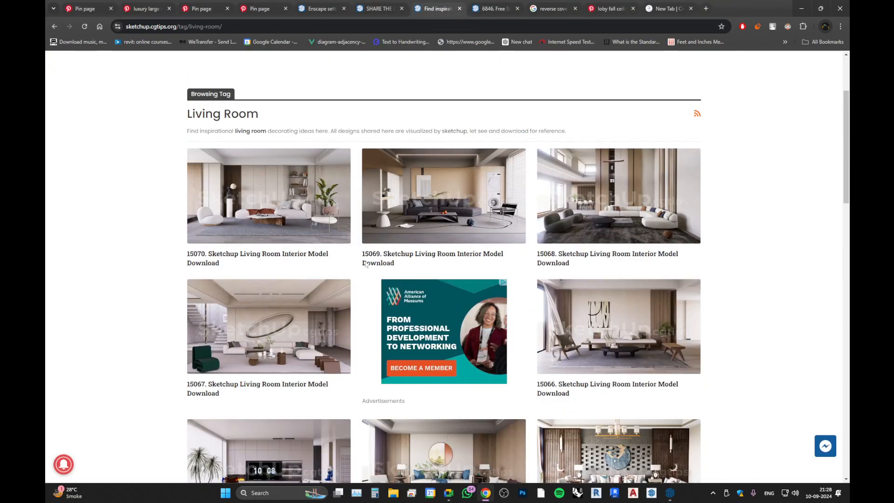
# Review the platform and file details of the 15062 living room model in a separate tab and close it.
pyautogui.scroll(-5, 451, 348)
pyautogui.middleClick(452, 348)
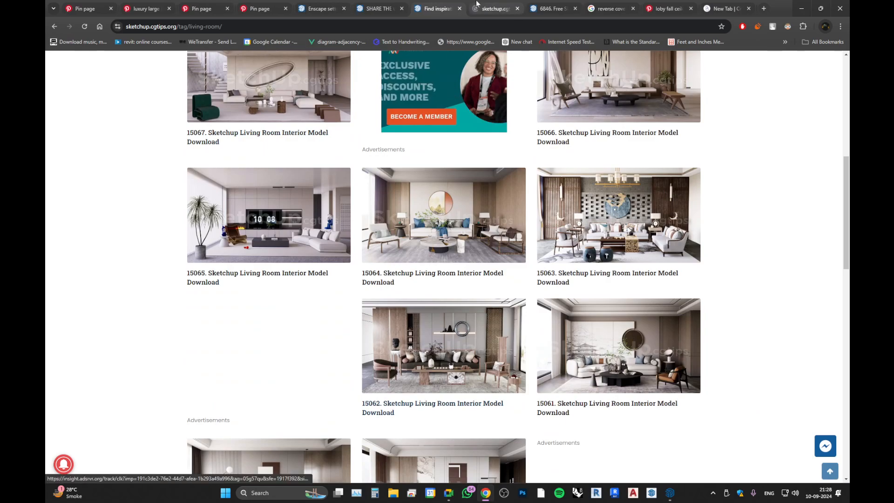
pyautogui.click(496, 9)
pyautogui.scroll(-5, 416, 279)
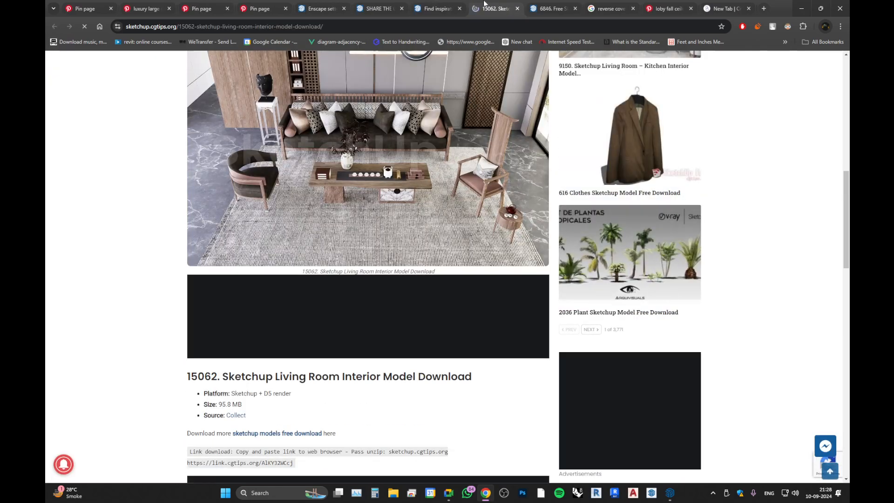
pyautogui.hotkey('ctrl', 'w')
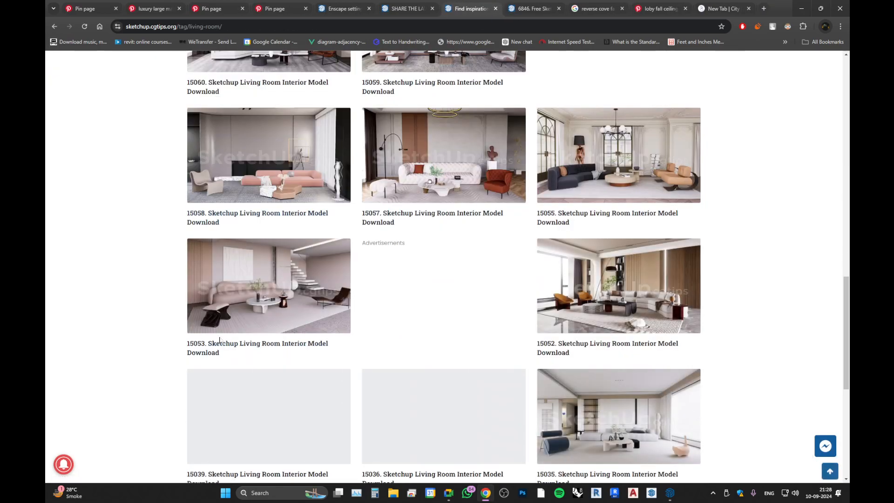
# Review the 15032 living room model's images and platform details in a separate tab and close it.
pyautogui.scroll(-3, 248, 341)
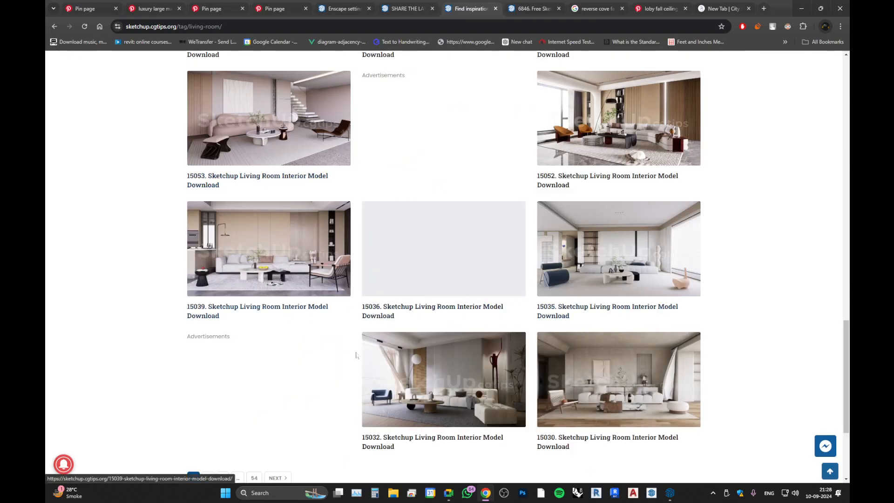
pyautogui.scroll(-3, 433, 219)
pyautogui.middleClick(463, 116)
pyautogui.click(486, 6)
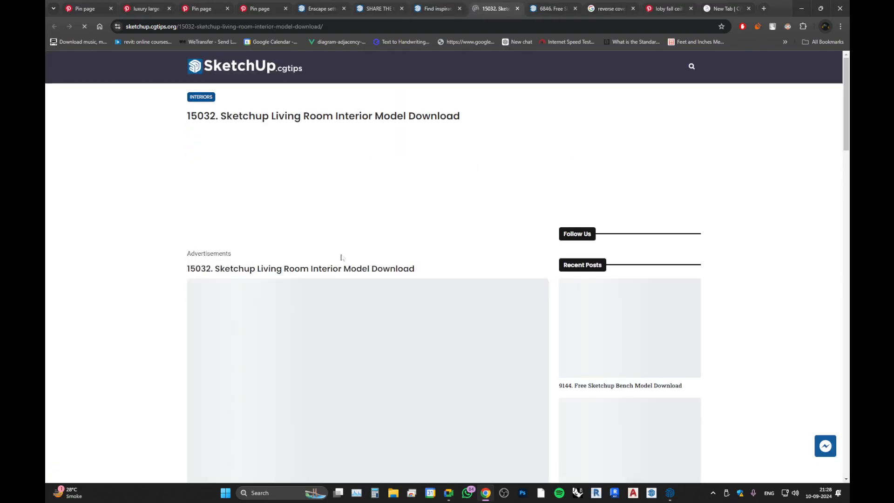
pyautogui.scroll(-10, 341, 258)
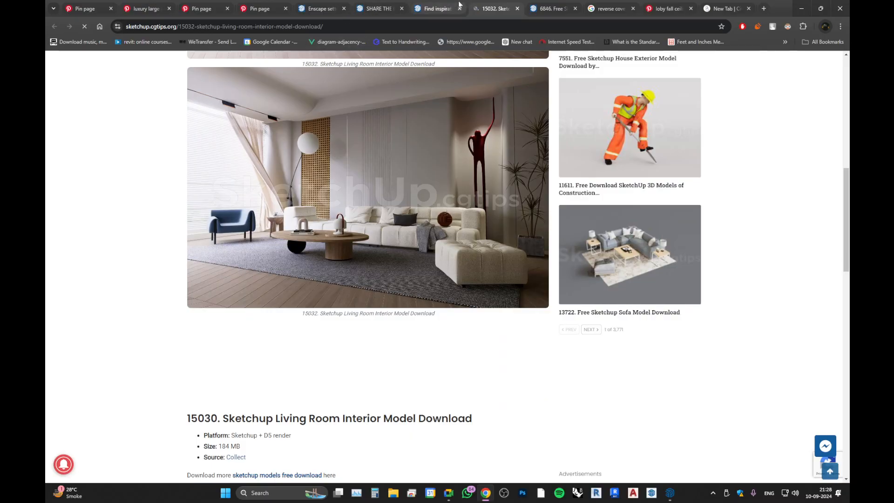
pyautogui.hotkey('ctrl', 'w')
# Go to page 3 of the Living Room listing, review the 14968 model's details and close its tab.
pyautogui.click(222, 317)
pyautogui.scroll(-5, 307, 382)
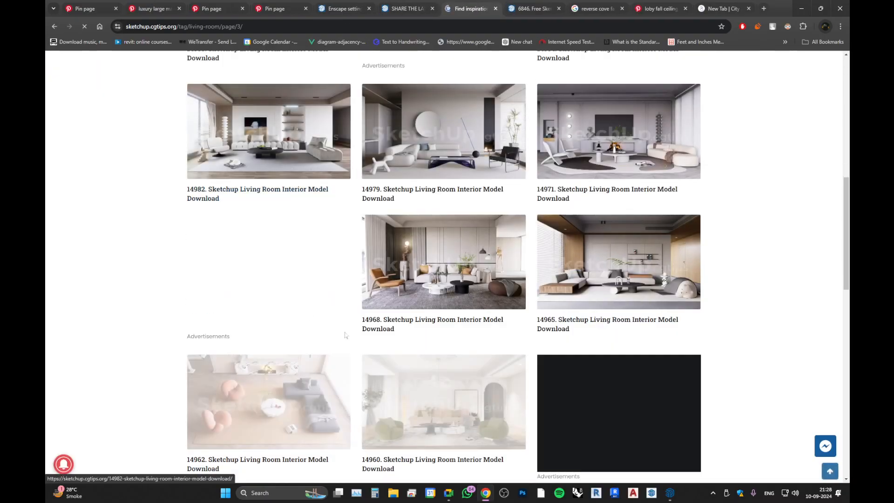
pyautogui.middleClick(425, 308)
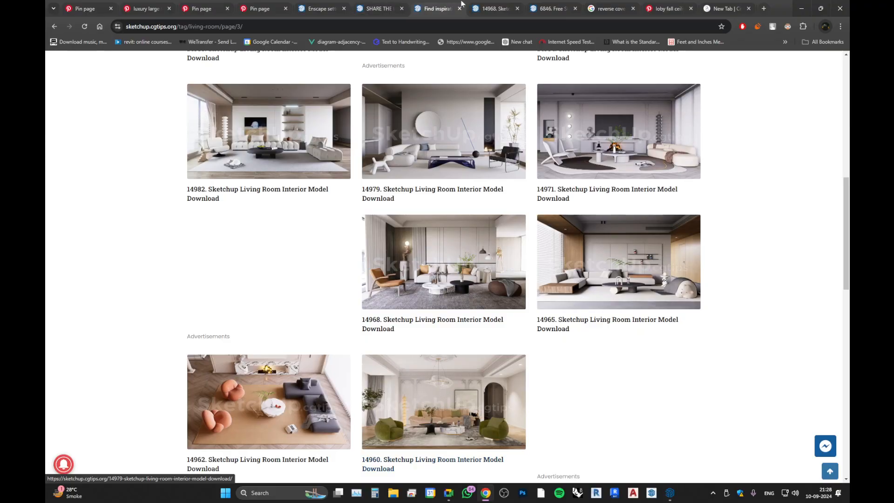
pyautogui.click(496, 9)
pyautogui.scroll(-6, 320, 205)
pyautogui.scroll(-3, 320, 205)
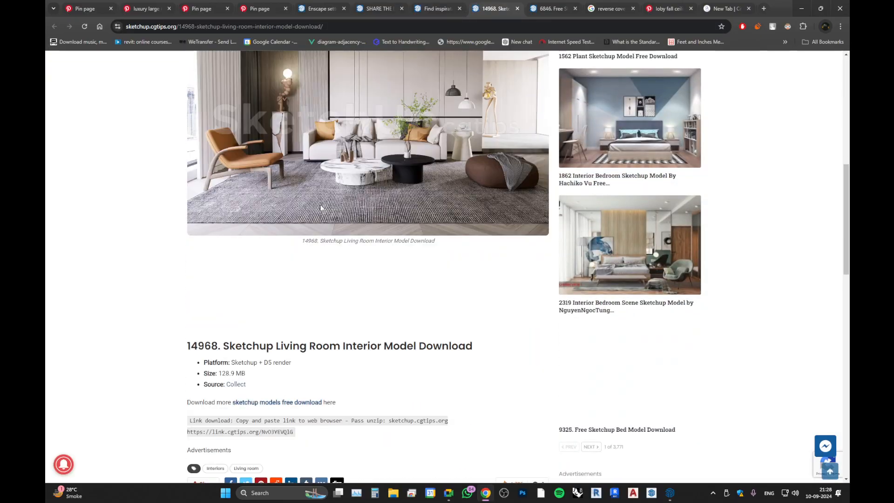
pyautogui.hotkey('ctrl', 'w')
# Open the 14955 living room model in a new tab and check its platform and download details.
pyautogui.scroll(-8, 314, 278)
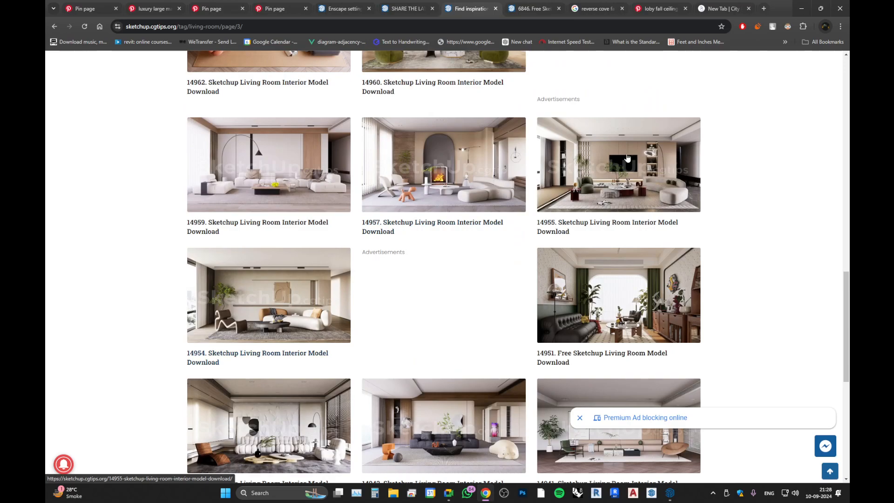
pyautogui.middleClick(597, 183)
pyautogui.click(493, 9)
pyautogui.scroll(-5, 387, 344)
pyautogui.scroll(-5, 387, 344)
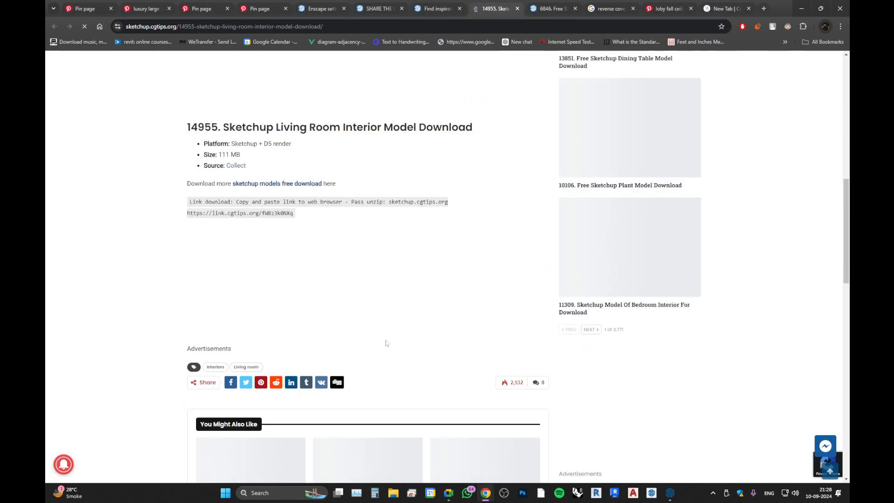
# Close the 14955 model's tab and browse page 5 of the Living Room listing.
pyautogui.hotkey('ctrl', 'w')
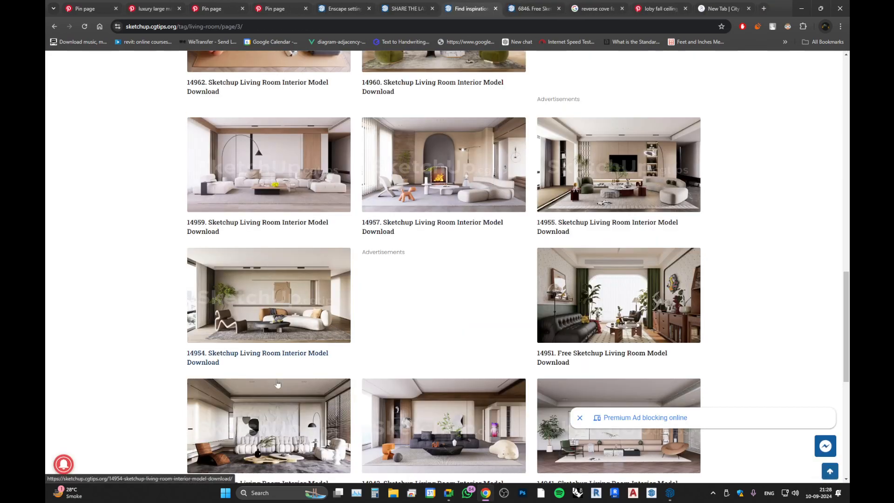
pyautogui.scroll(-5, 572, 332)
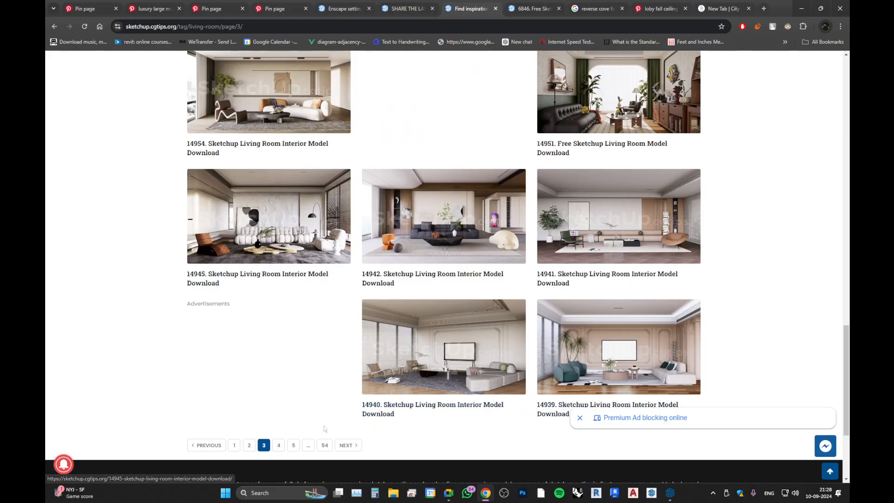
pyautogui.click(294, 446)
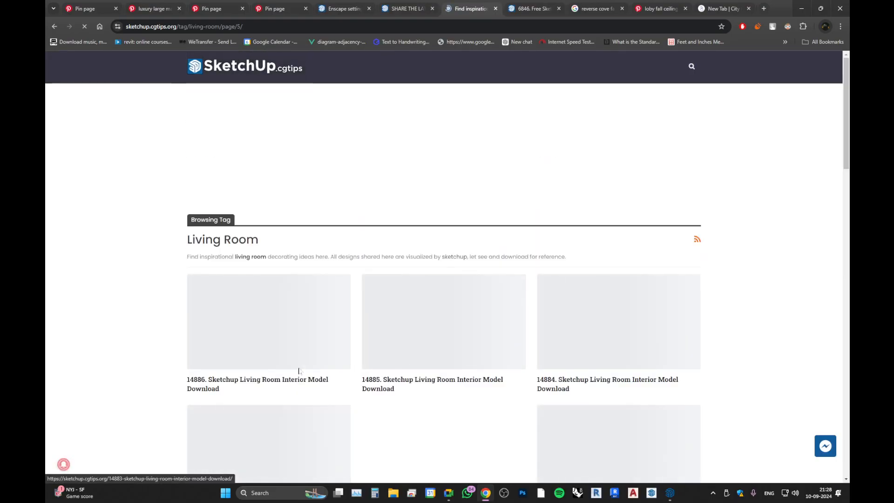
pyautogui.scroll(-10, 299, 351)
pyautogui.scroll(-4, 296, 234)
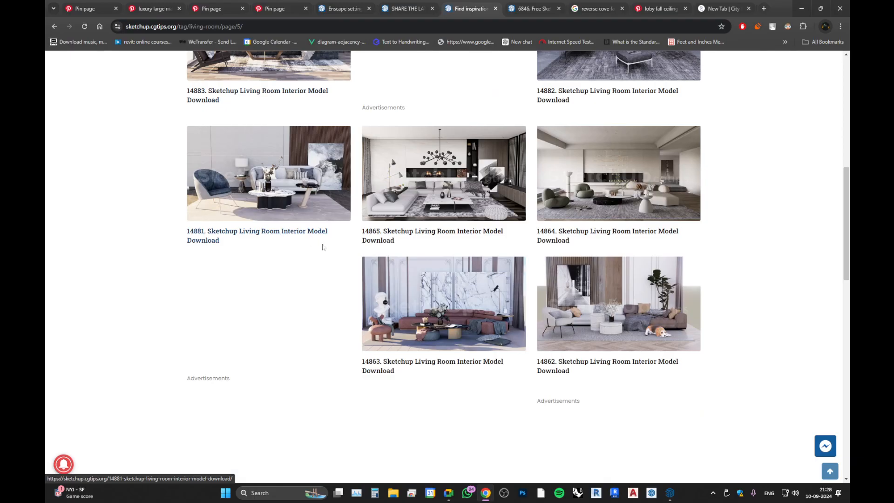
# Open the 14863 living room model in a new tab, review its platform and size details, and close the tab.
pyautogui.middleClick(431, 292)
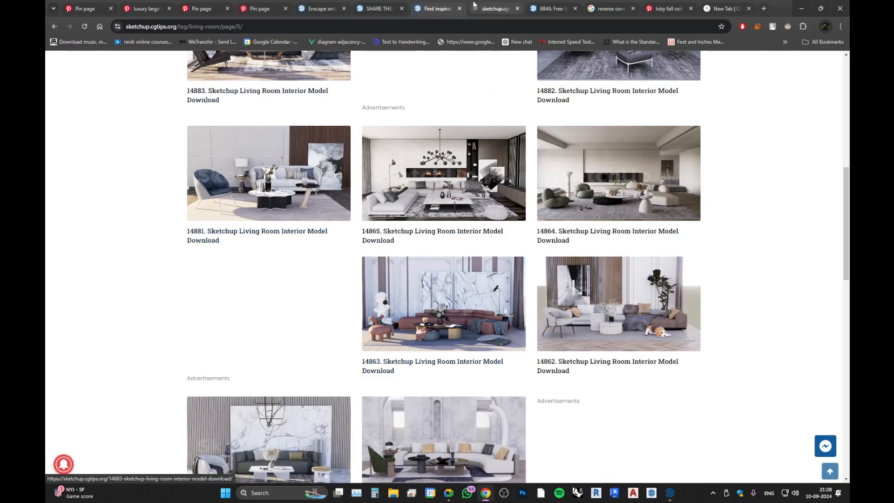
pyautogui.hotkey('ctrl', 'Tab')
pyautogui.scroll(-5, 340, 429)
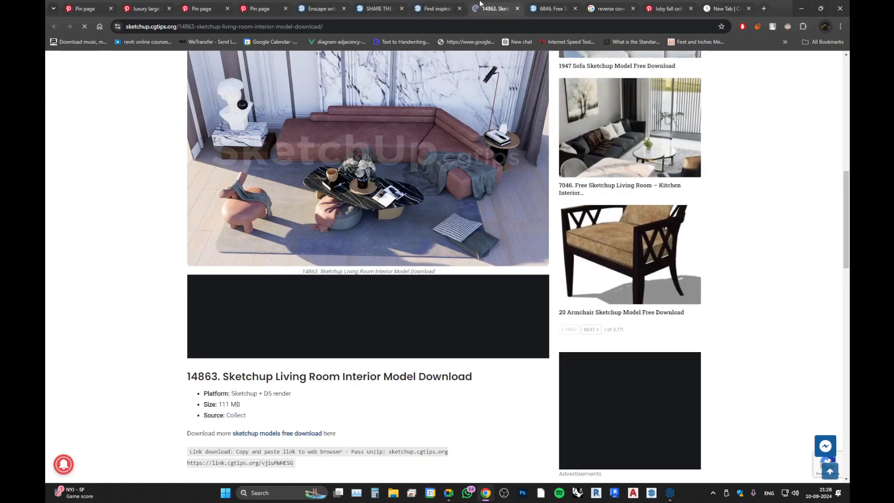
pyautogui.hotkey('ctrl', 'w')
# Return to Enscape, set the 10-09-2024 preset's style mode to White, and inspect the interior with the settings window moved aside.
pyautogui.click(801, 7)
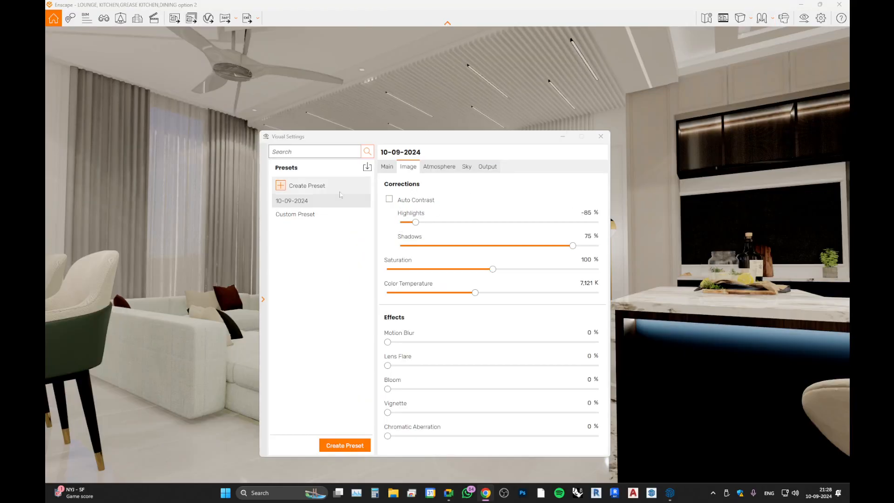
pyautogui.click(387, 167)
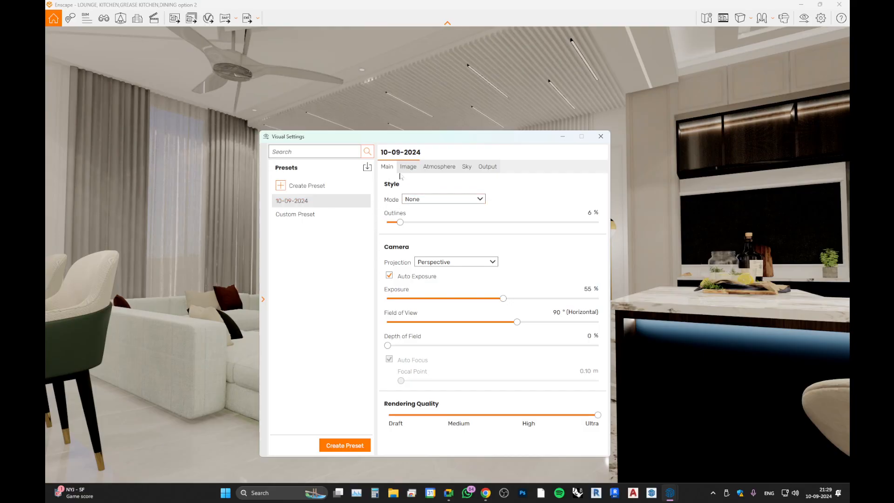
pyautogui.click(410, 200)
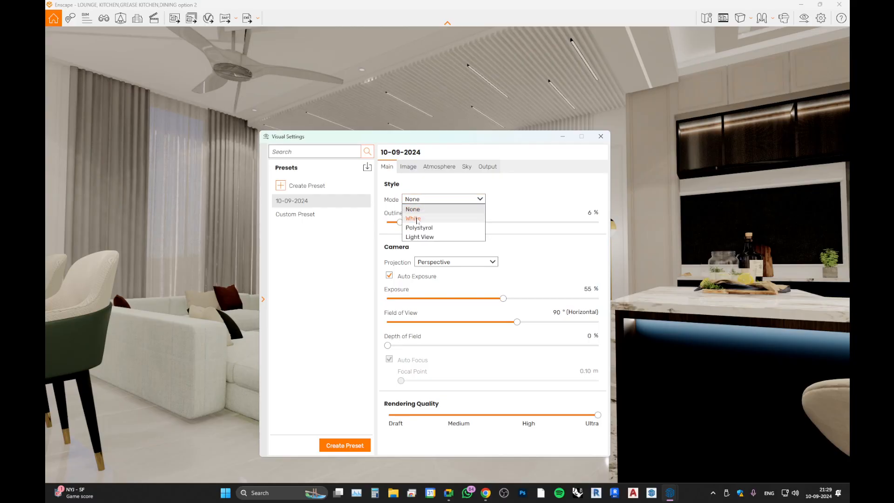
pyautogui.click(418, 219)
pyautogui.moveTo(476, 139); pyautogui.dragTo(262, 123)
pyautogui.scroll(4, 466, 359)
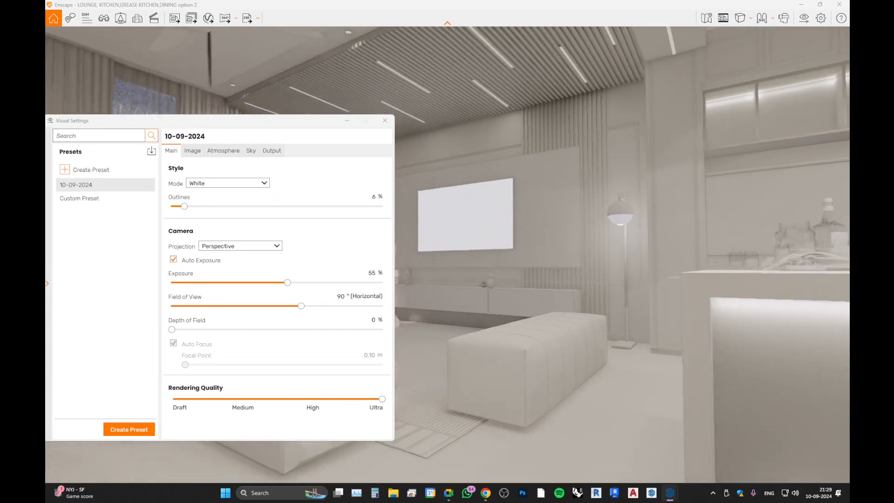
pyautogui.moveTo(465, 358); pyautogui.dragTo(465, 321)
pyautogui.press('s')
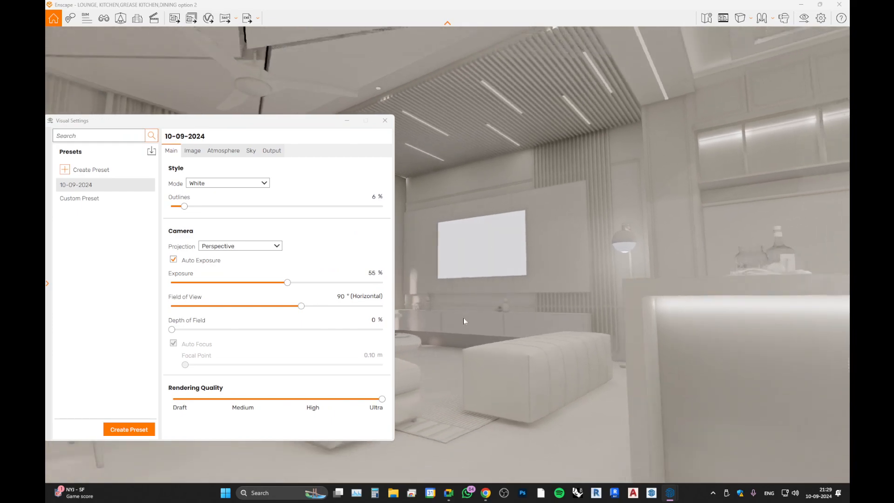
pyautogui.press('d')
pyautogui.press('e')
pyautogui.moveTo(463, 318)
pyautogui.mouseDown()
pyautogui.moveTo(415, 326)
pyautogui.moveTo(463, 318)
pyautogui.mouseUp()
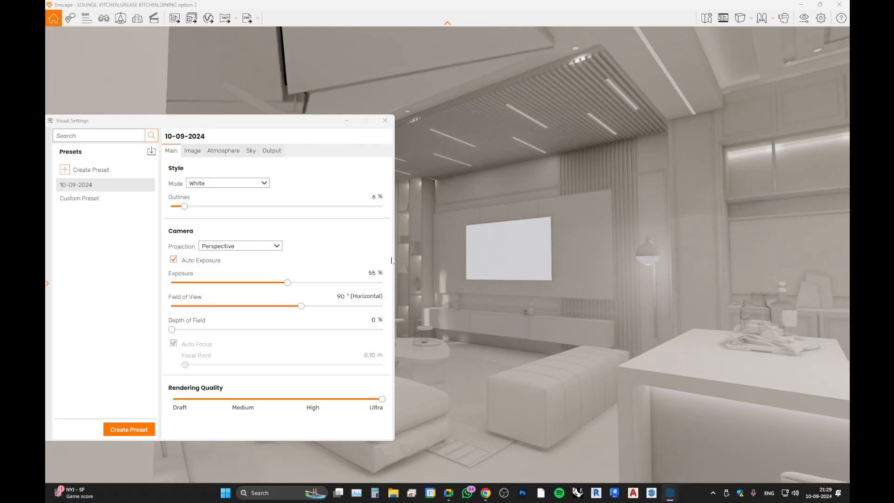
# Change the preset's style mode to Polystyrol to preview the interior.
pyautogui.moveTo(232, 190)
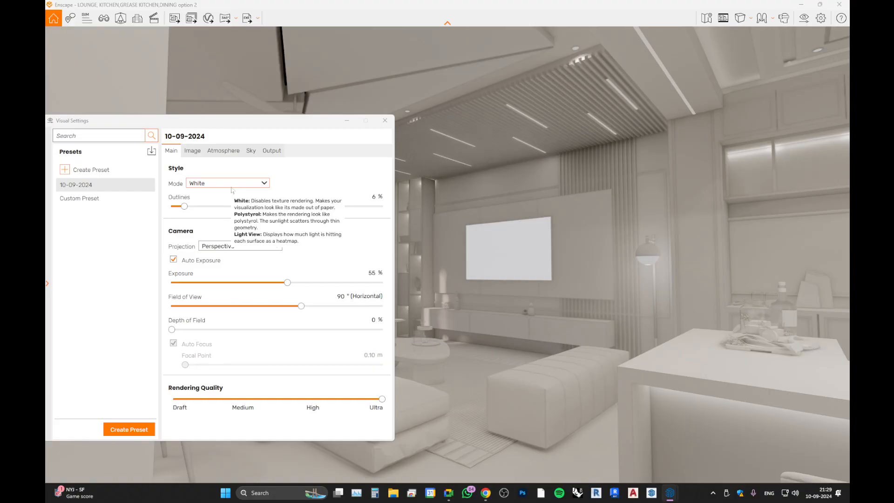
pyautogui.click(231, 186)
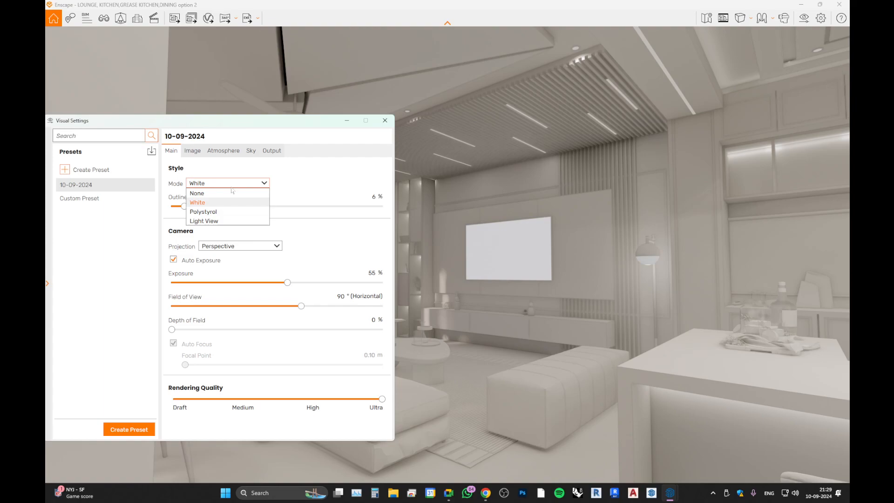
pyautogui.click(203, 212)
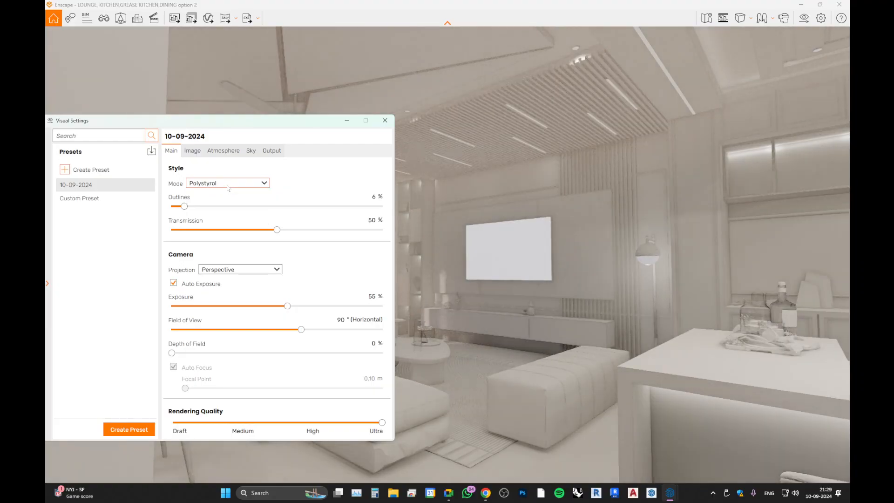
# Preview the Light View heatmap toward the kitchen side and set the style mode back to None.
pyautogui.click(237, 183)
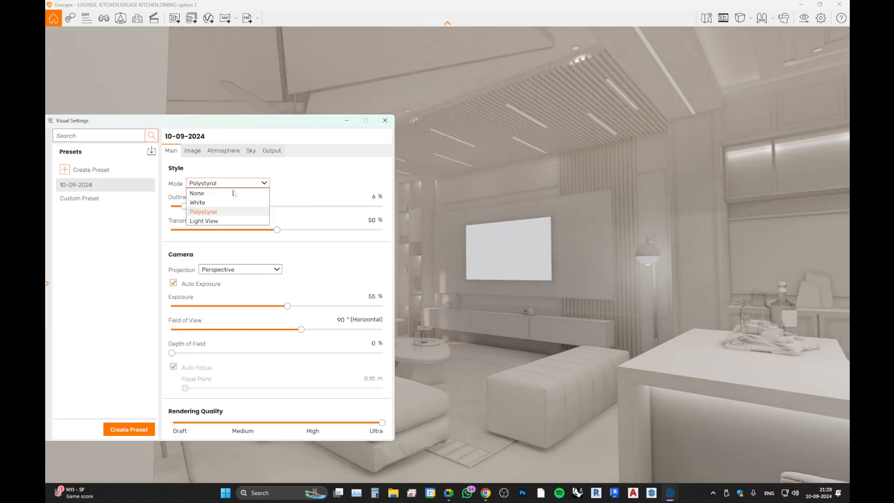
pyautogui.click(212, 222)
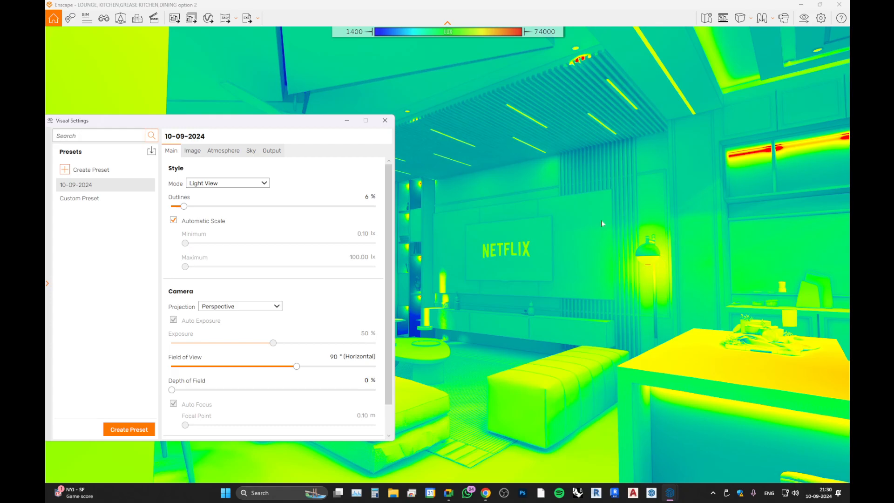
pyautogui.moveTo(623, 294); pyautogui.dragTo(550, 288)
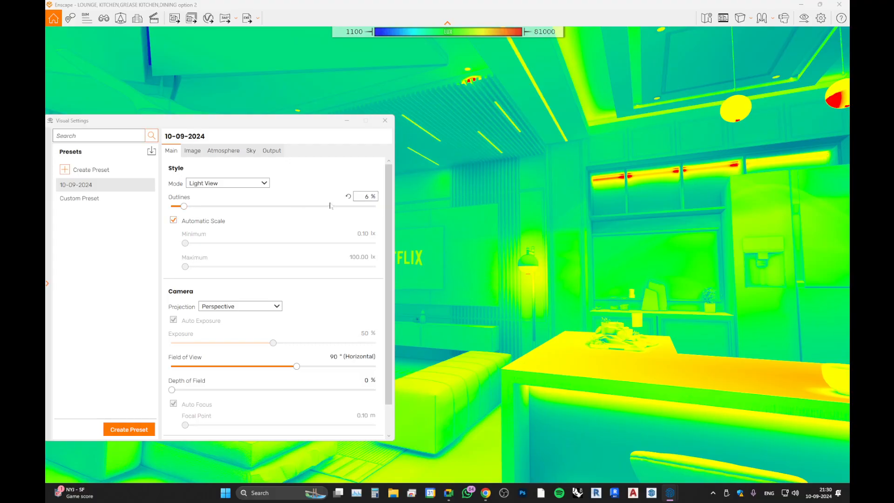
pyautogui.click(222, 184)
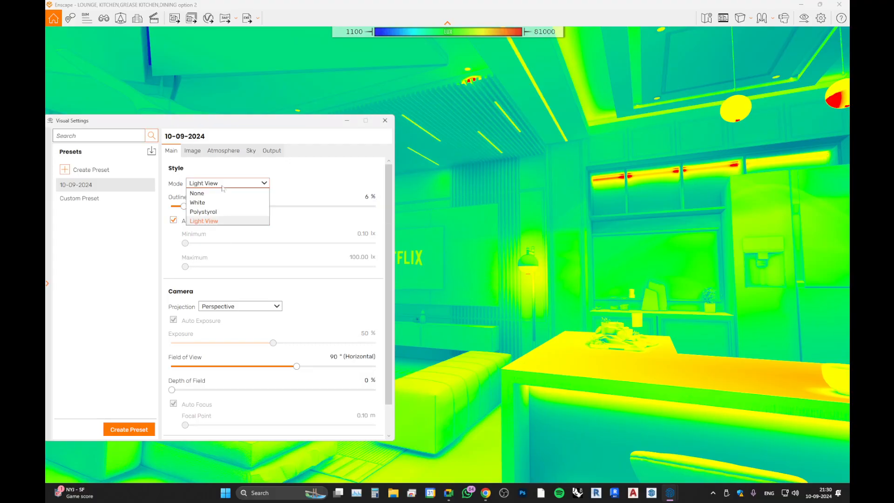
pyautogui.click(202, 195)
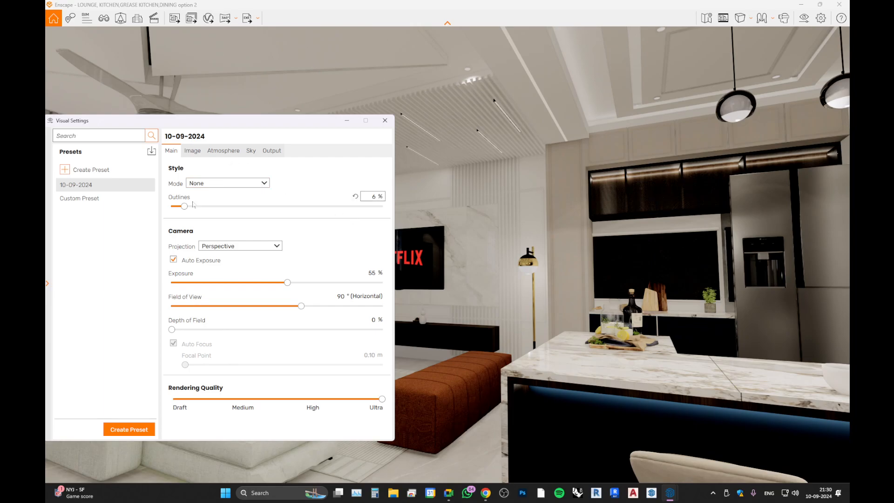
# Reset the Highlights image correction to 0% and return to the main style and camera settings.
pyautogui.click(193, 150)
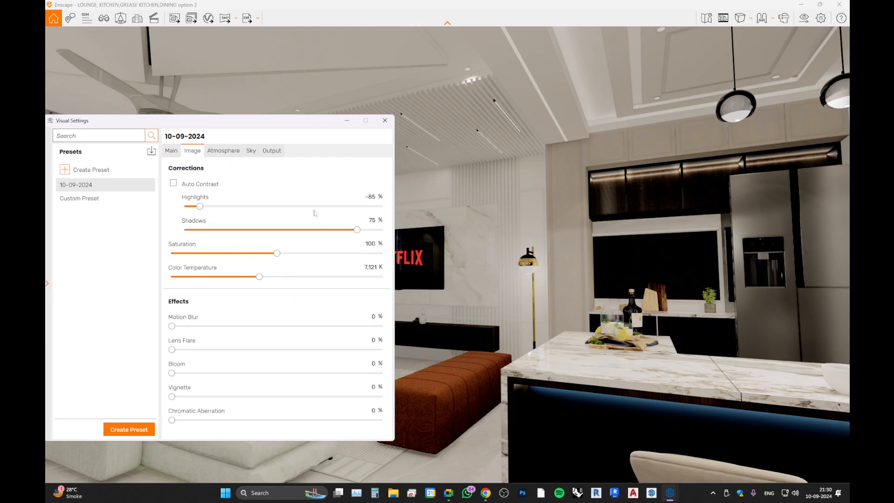
pyautogui.click(355, 196)
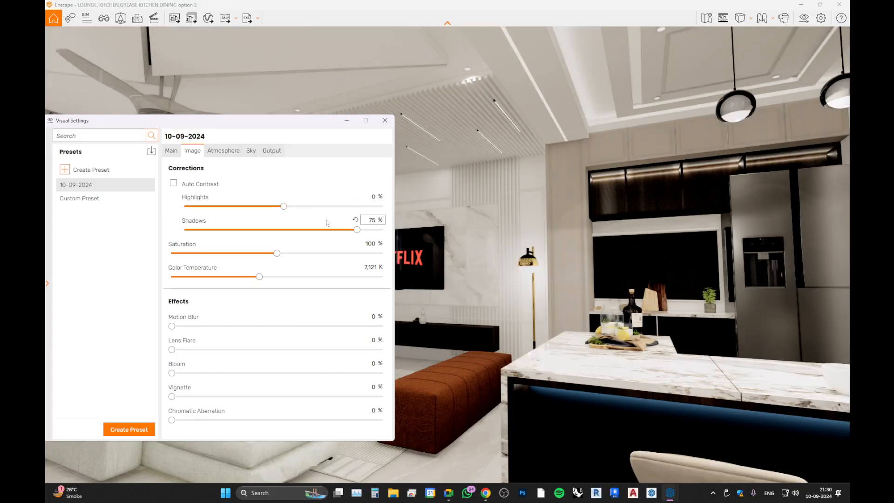
pyautogui.click(171, 151)
# Collapse the presets list and set Outlines to 5%.
pyautogui.moveTo(249, 125)
pyautogui.mouseDown()
pyautogui.moveTo(201, 138)
pyautogui.moveTo(247, 126)
pyautogui.mouseUp()
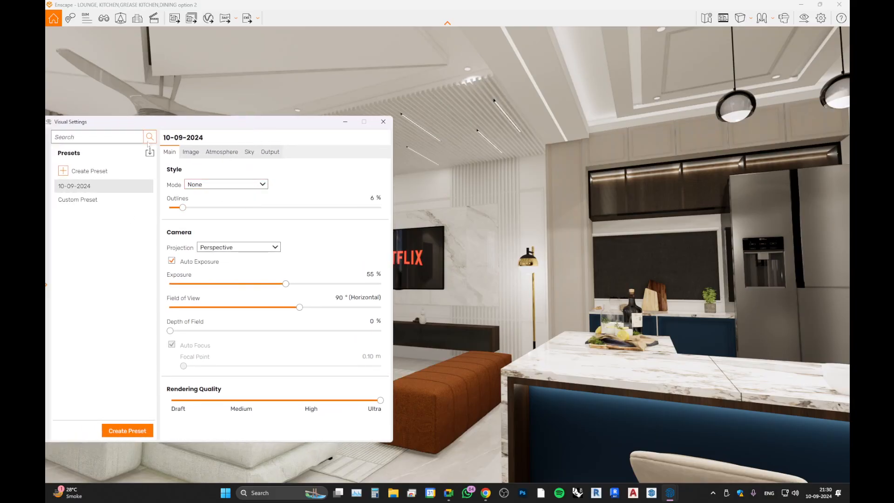
pyautogui.click(47, 285)
pyautogui.click(77, 208)
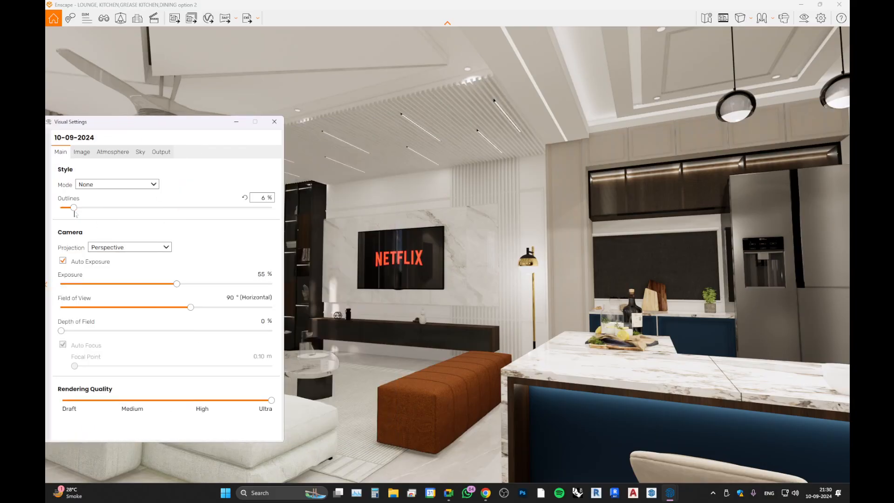
pyautogui.moveTo(78, 214)
pyautogui.mouseDown()
pyautogui.moveTo(130, 216)
pyautogui.moveTo(72, 217)
pyautogui.mouseUp()
# Review the camera projection options and try adjusting the exposure, up to 57%, with Auto Exposure turned off.
pyautogui.click(138, 252)
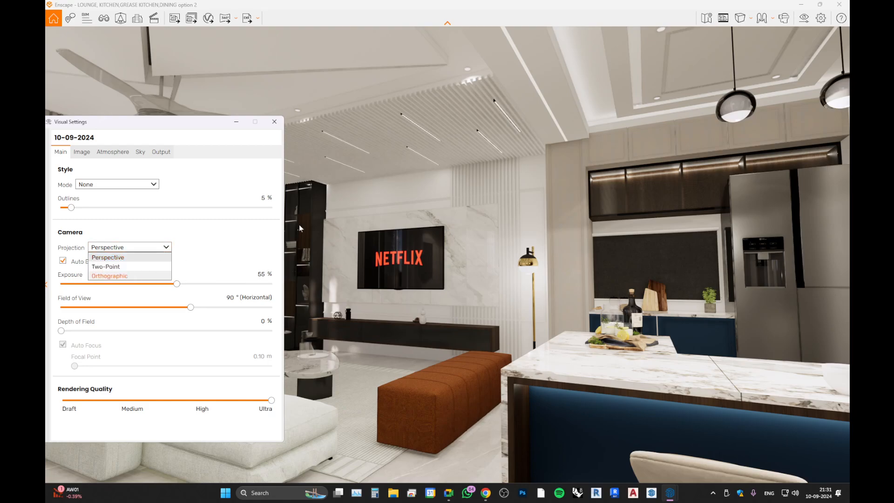
pyautogui.click(740, 18)
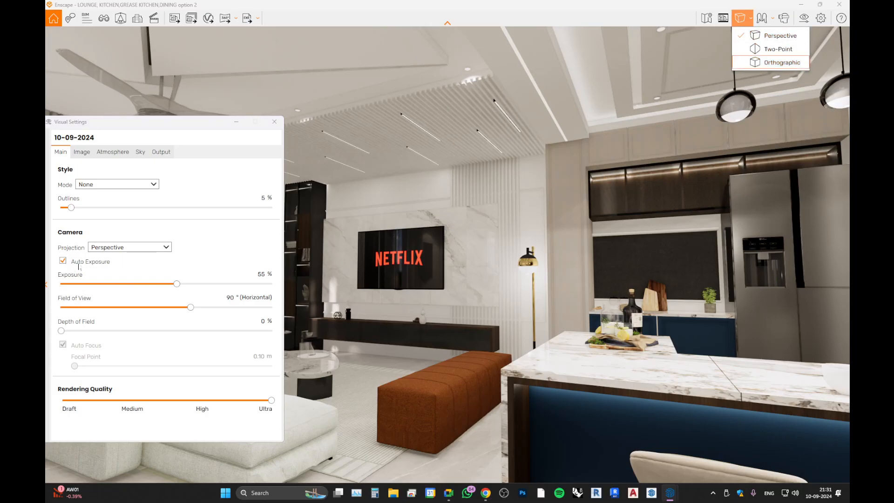
pyautogui.click(78, 263)
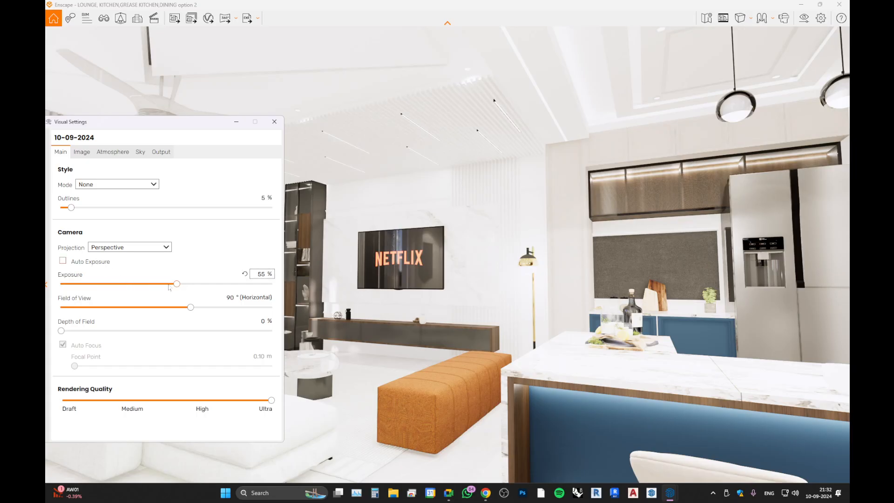
pyautogui.click(104, 263)
pyautogui.click(102, 262)
pyautogui.moveTo(177, 284)
pyautogui.mouseDown()
pyautogui.moveTo(155, 283)
pyautogui.moveTo(174, 284)
pyautogui.mouseUp()
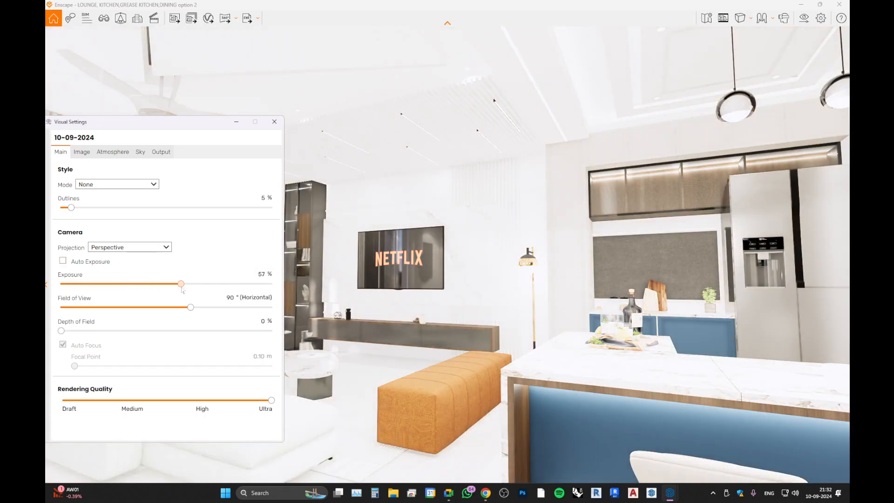
pyautogui.click(105, 262)
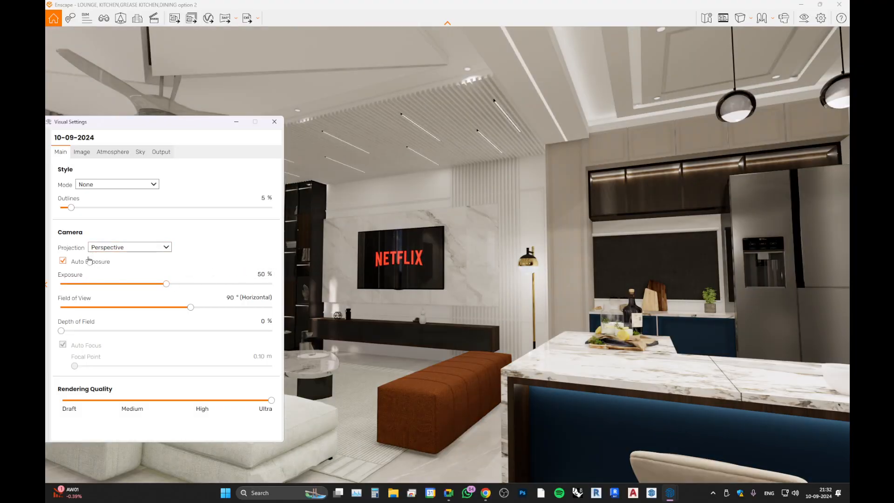
# Try an exposure of 56% with Auto Exposure on, reset it to 50%, and move the settings window off the scene.
pyautogui.moveTo(168, 284)
pyautogui.mouseDown()
pyautogui.moveTo(237, 284)
pyautogui.moveTo(114, 284)
pyautogui.moveTo(179, 285)
pyautogui.mouseUp()
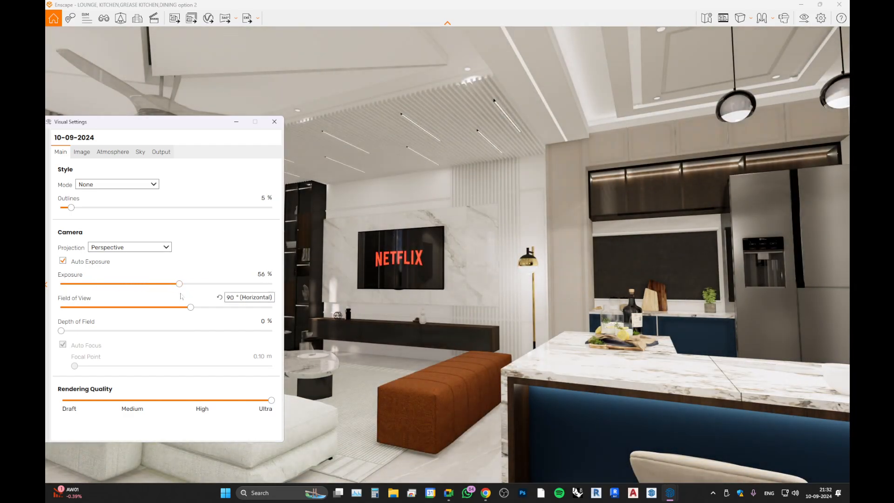
pyautogui.click(245, 275)
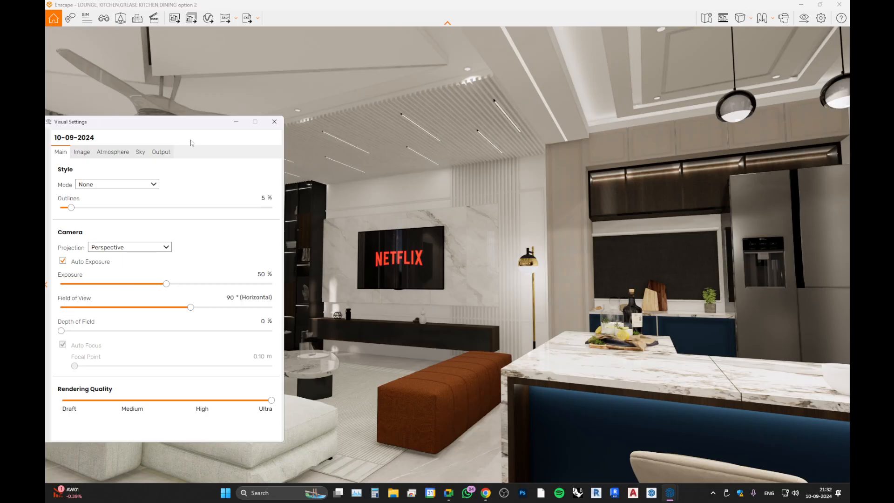
pyautogui.moveTo(200, 125); pyautogui.dragTo(0, 176)
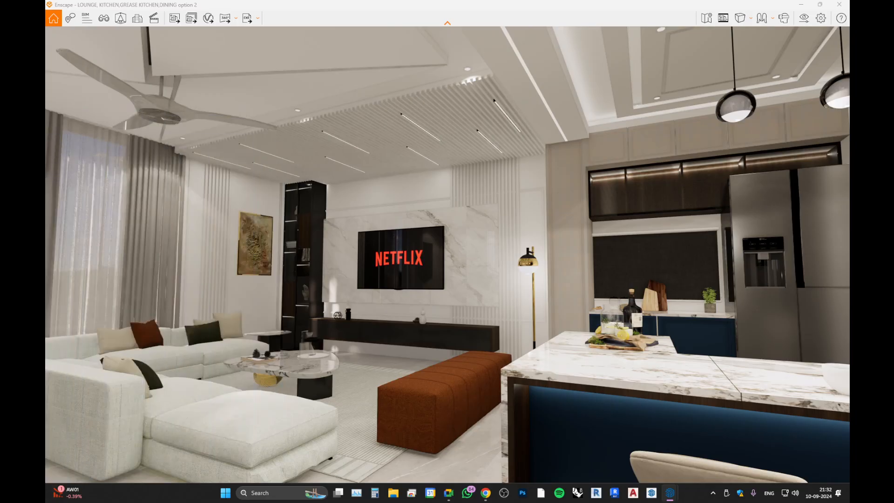
# Enable the safe frame and reposition the camera to frame the lounge's sofa, TV wall and ottoman beside the dining chairs.
pyautogui.press('a')
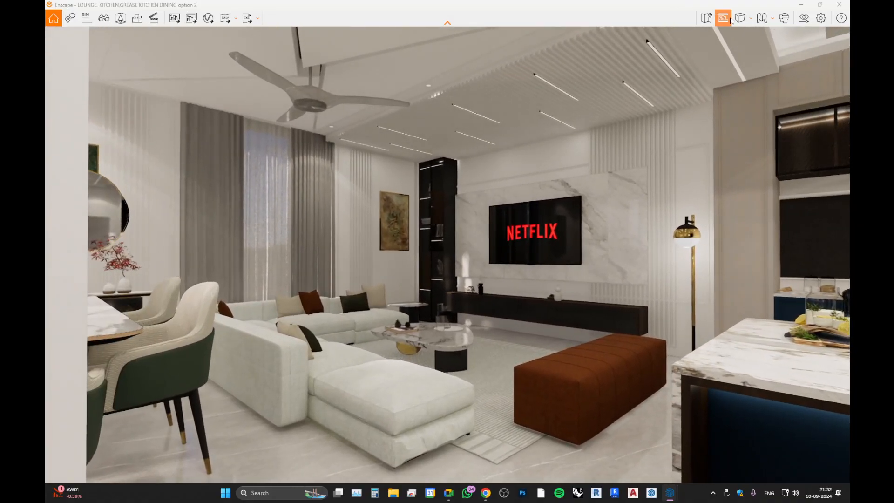
pyautogui.click(723, 19)
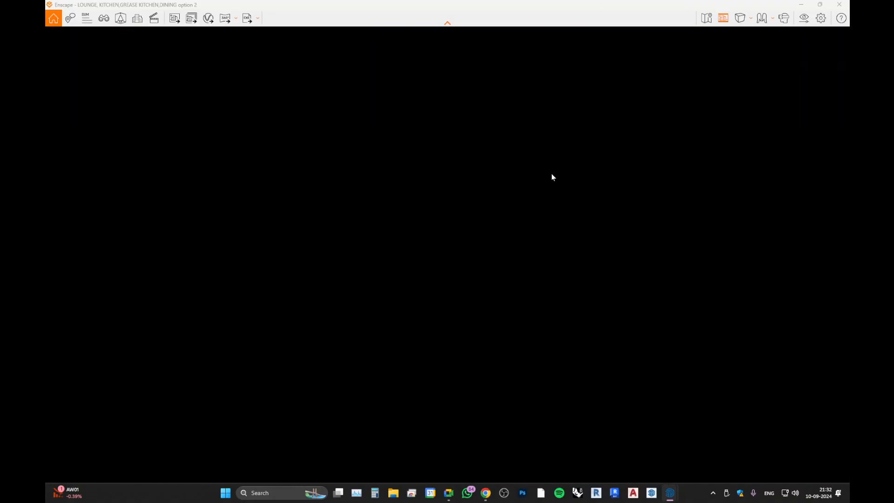
pyautogui.moveTo(505, 201); pyautogui.dragTo(493, 207)
pyautogui.press('q')
pyautogui.press('q')
pyautogui.press('a')
pyautogui.press('w')
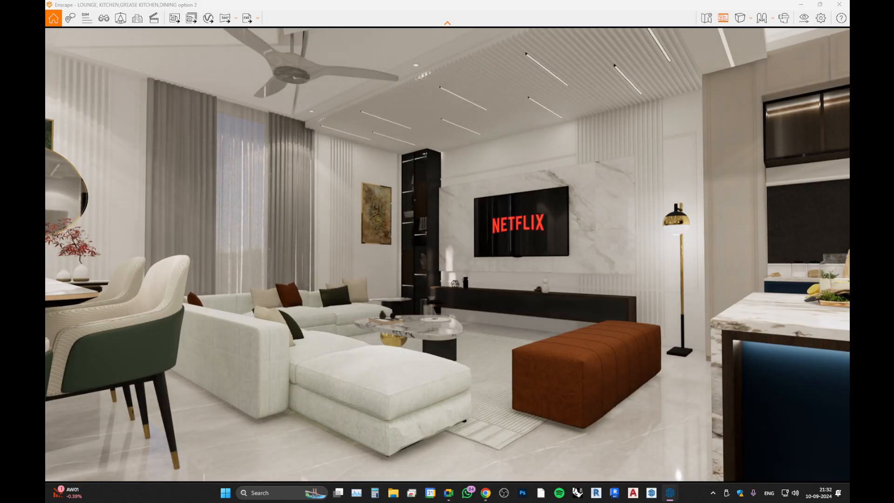
# Move the camera to the dining corner's round mirror and try an exposure of 41%.
pyautogui.moveTo(46, 208); pyautogui.dragTo(175, 166)
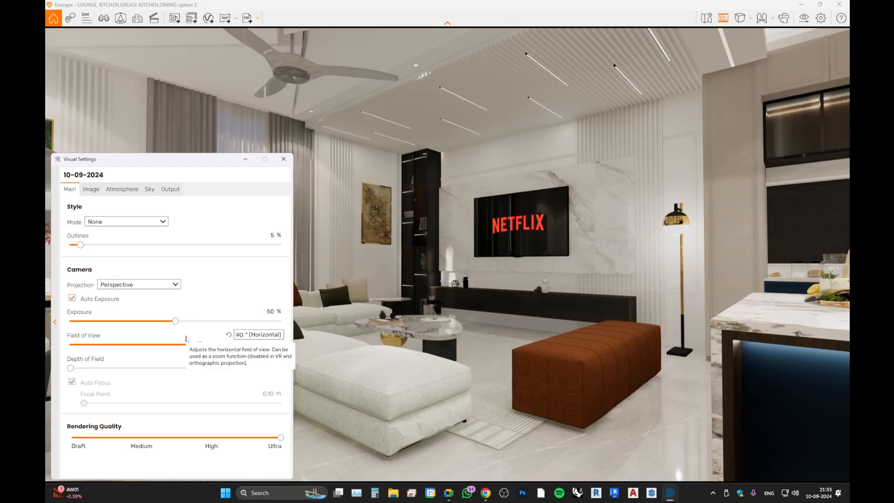
pyautogui.moveTo(540, 279); pyautogui.dragTo(400, 270)
pyautogui.press('d')
pyautogui.press('w')
pyautogui.moveTo(326, 261)
pyautogui.mouseDown()
pyautogui.moveTo(358, 260)
pyautogui.moveTo(293, 254)
pyautogui.moveTo(321, 250)
pyautogui.mouseUp()
pyautogui.press('w')
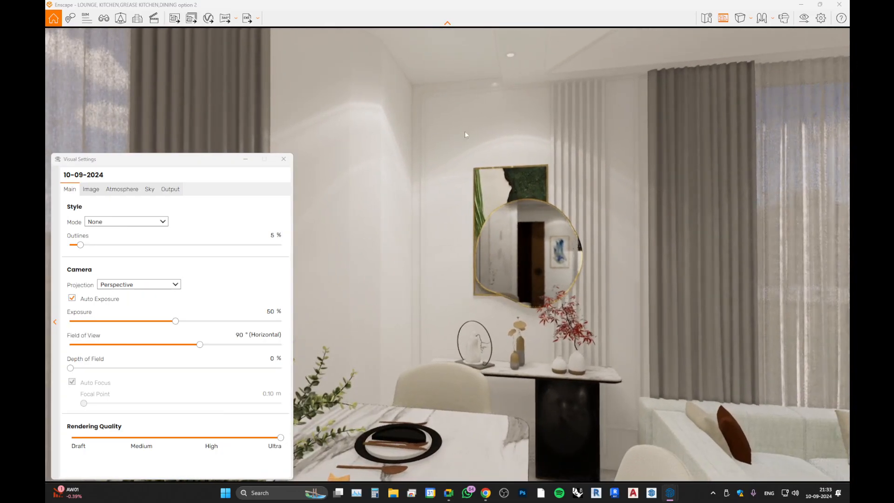
pyautogui.moveTo(175, 322); pyautogui.dragTo(157, 325)
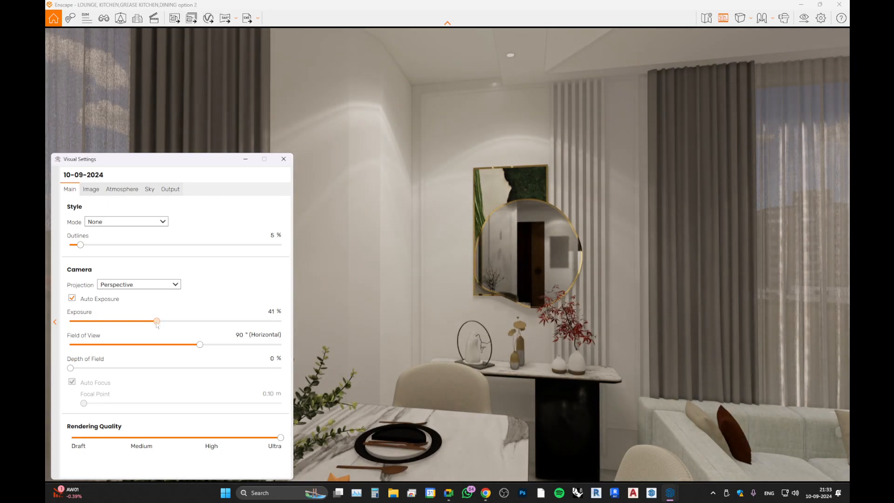
# Turn the camera back to the lounge's sofa and TV wall to judge the exposure there.
pyautogui.moveTo(421, 353); pyautogui.dragTo(629, 358)
pyautogui.press('s')
pyautogui.press('s')
pyautogui.press('s')
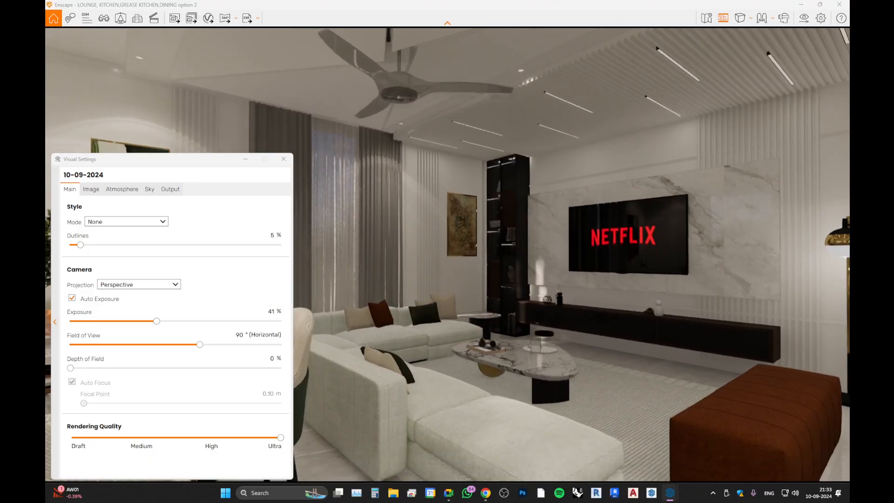
pyautogui.press('w')
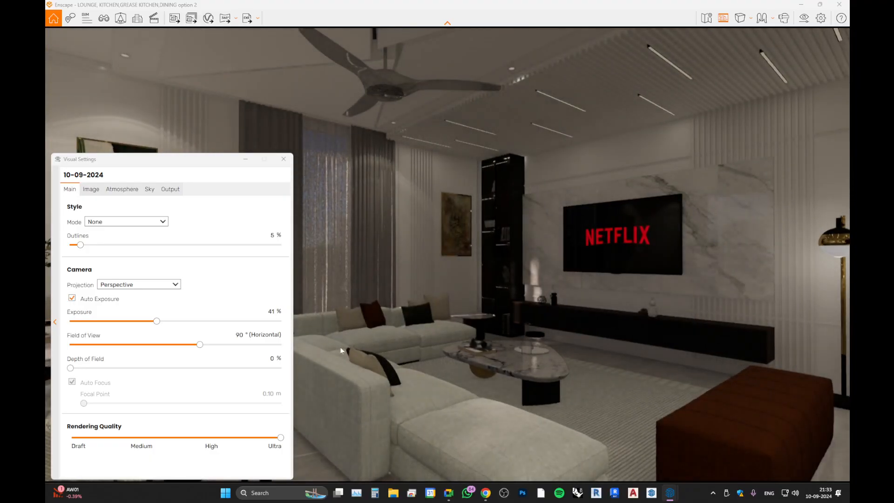
# Check the image correction and effect settings, and return to the main camera settings.
pyautogui.click(90, 189)
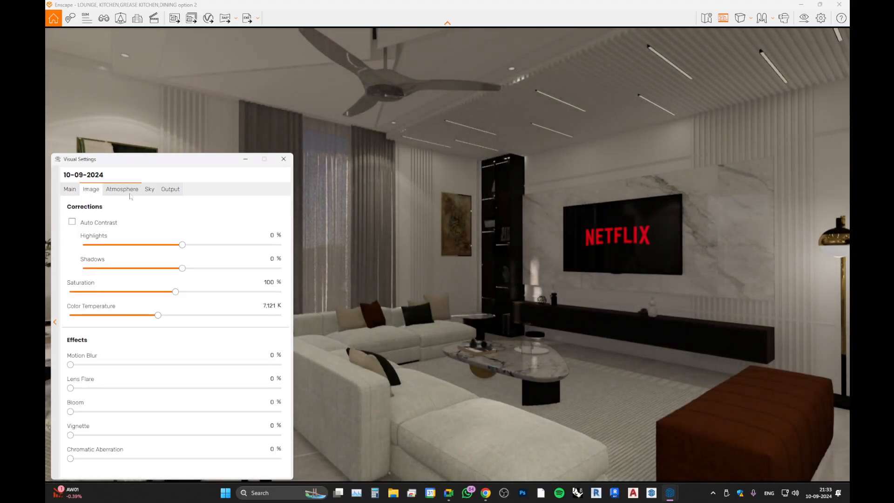
pyautogui.click(74, 190)
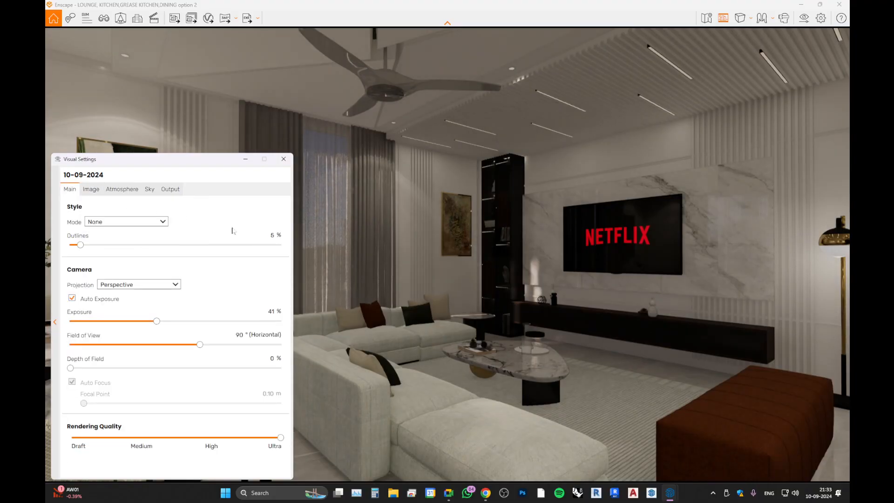
pyautogui.click(90, 194)
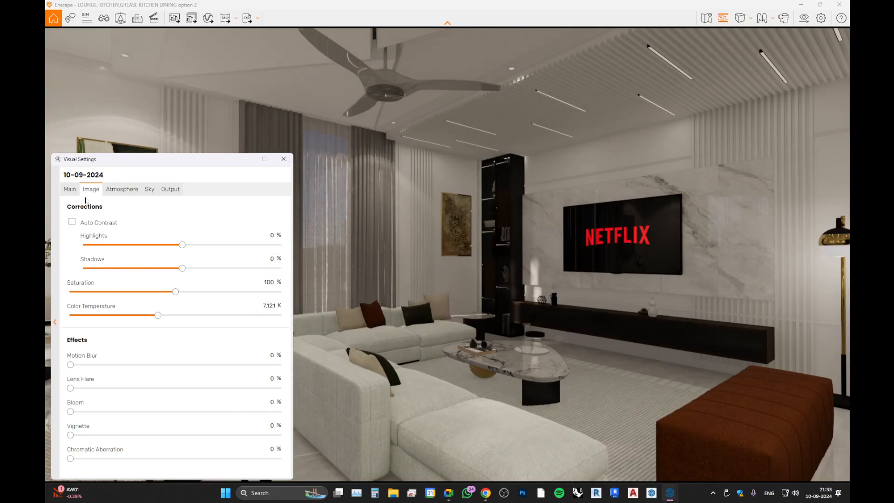
pyautogui.click(72, 191)
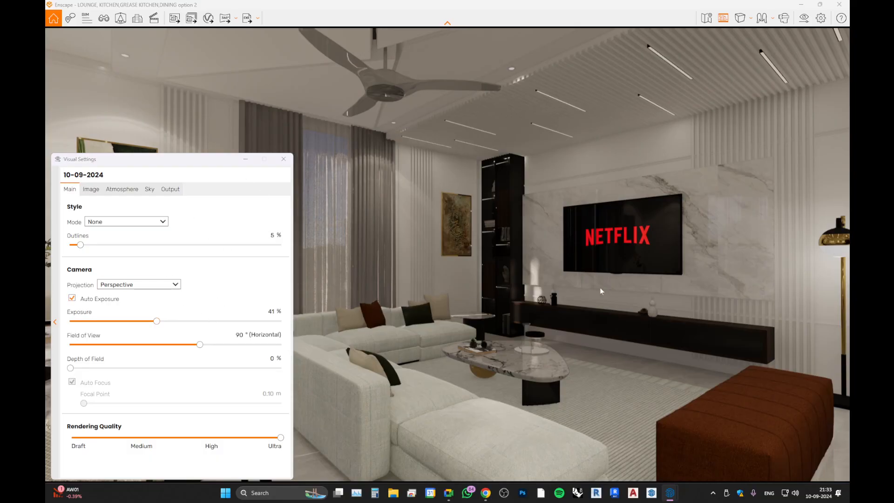
# Reframe the lounge to include the floor lamp and kitchen island, and reset the exposure to 50%.
pyautogui.press('q')
pyautogui.press('s')
pyautogui.press('d')
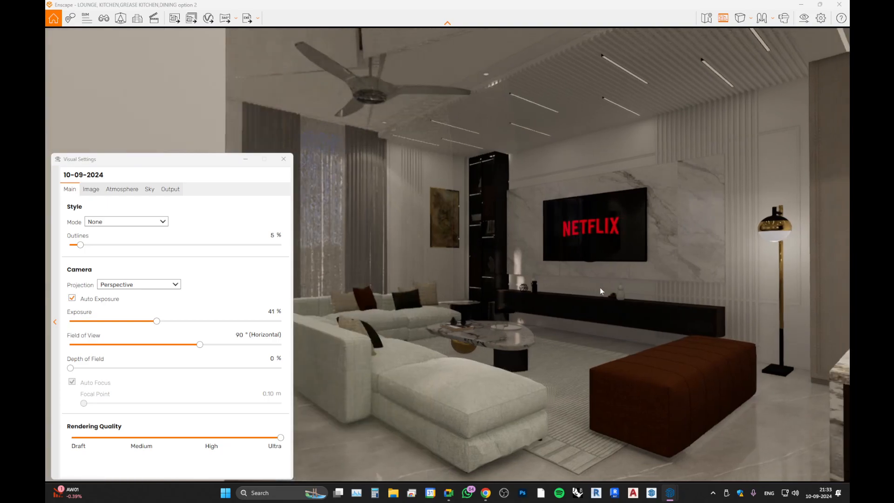
pyautogui.press('s')
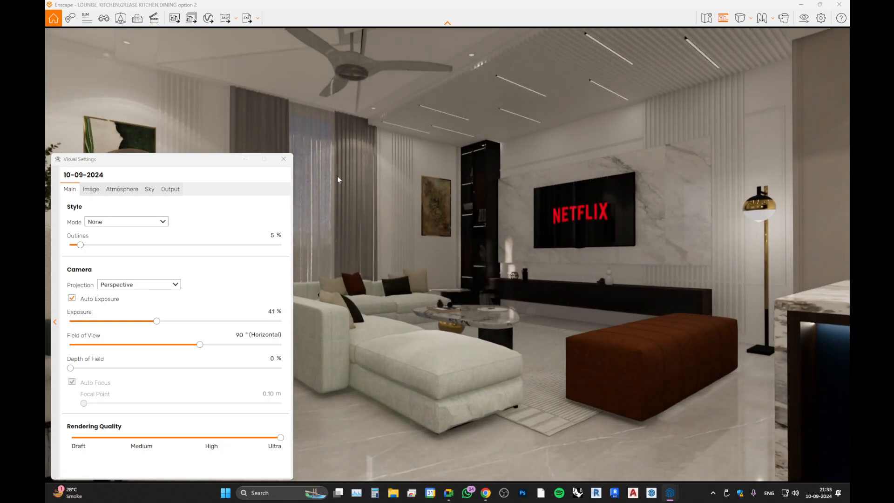
pyautogui.moveTo(212, 163); pyautogui.dragTo(134, 72)
pyautogui.press('d')
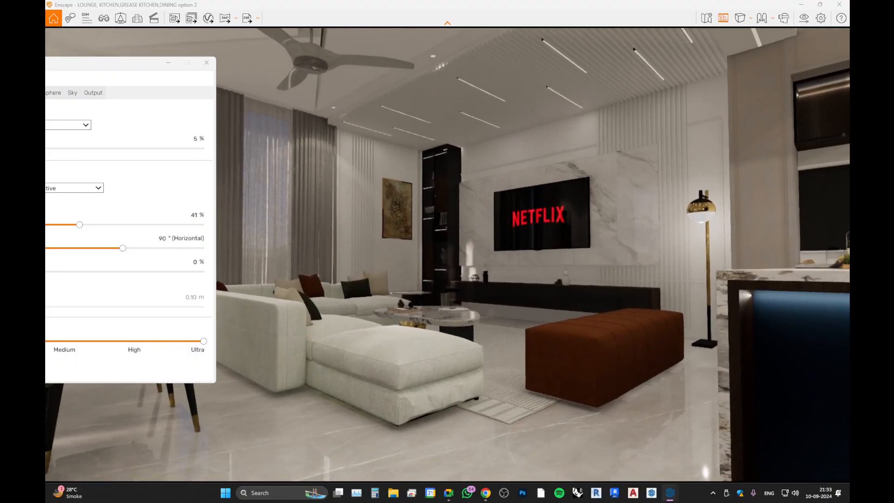
pyautogui.press('e')
pyautogui.press('a')
pyautogui.press('d')
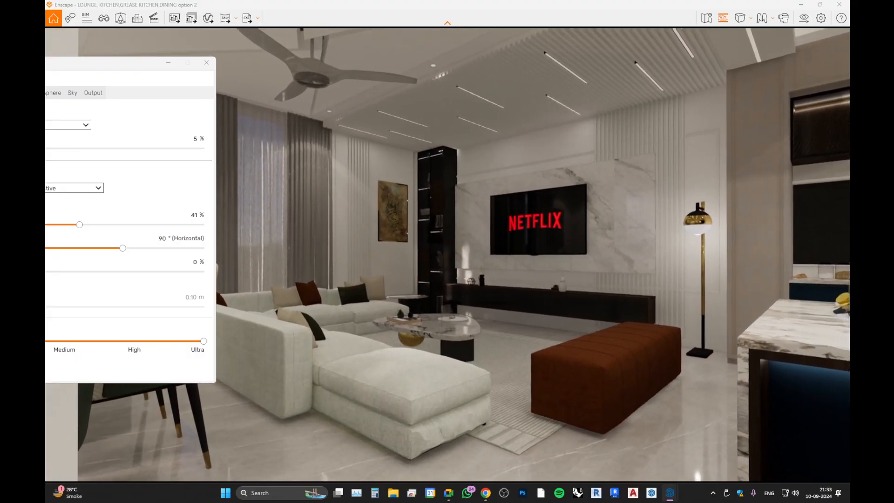
pyautogui.press('q')
pyautogui.moveTo(124, 69); pyautogui.dragTo(237, 91)
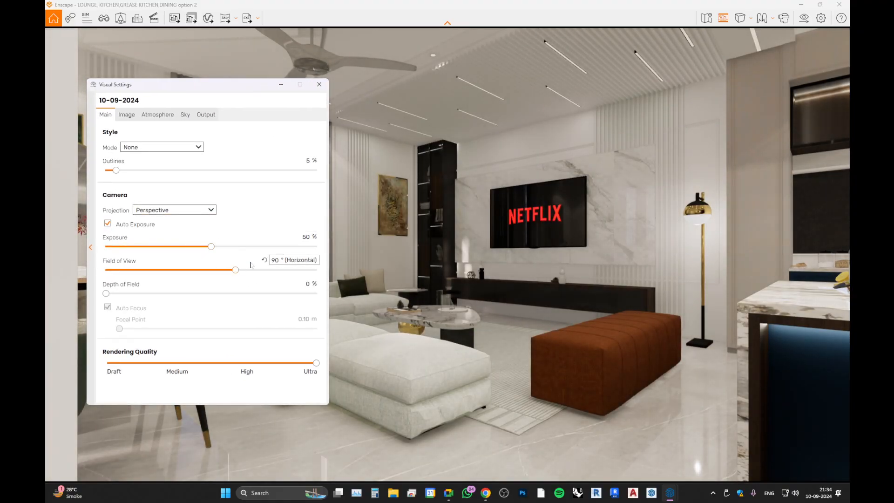
# Try a horizontal field of view of 50°, change it to 60° and pull the camera back in the lounge.
pyautogui.moveTo(235, 270); pyautogui.dragTo(171, 270)
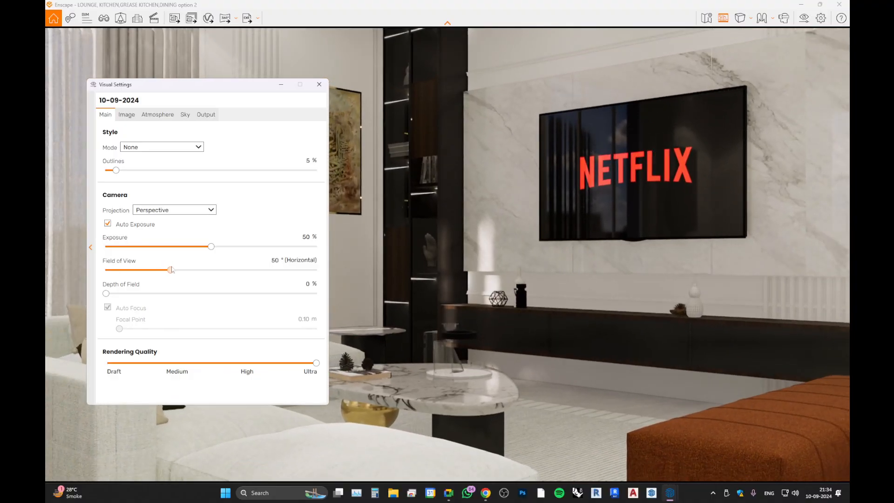
pyautogui.click(275, 261)
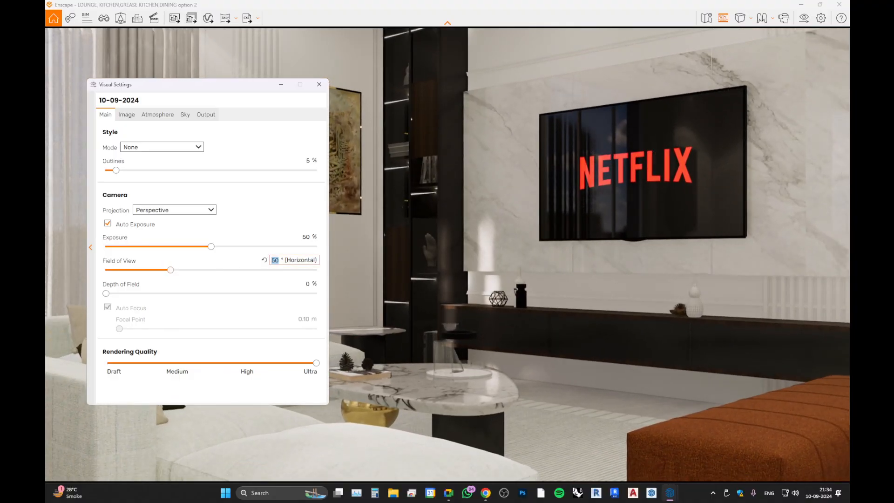
pyautogui.write('60')
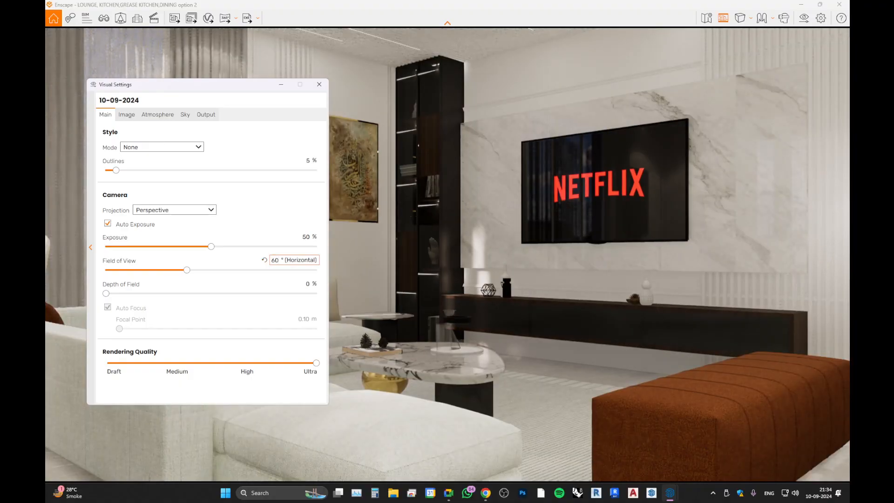
pyautogui.click(392, 251)
pyautogui.press('s')
pyautogui.press('d')
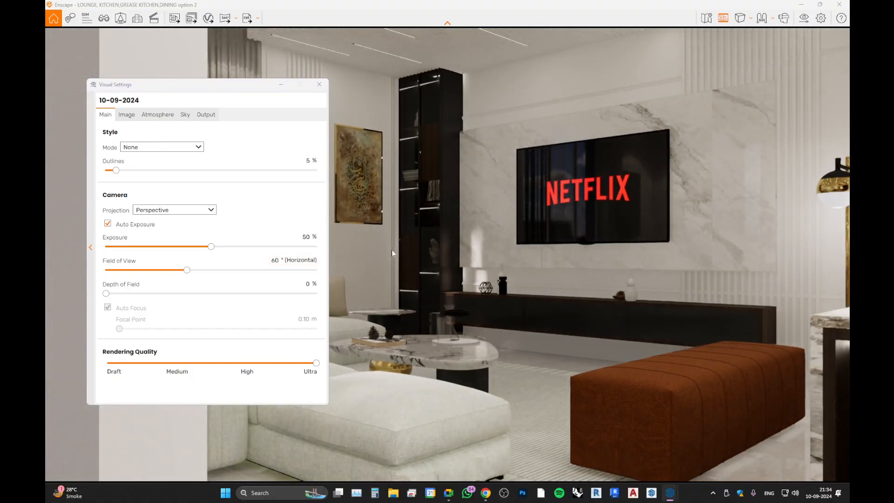
# Compare a horizontal field of view of 90° with one of 70° on the lounge view.
pyautogui.click(275, 261)
pyautogui.write('90')
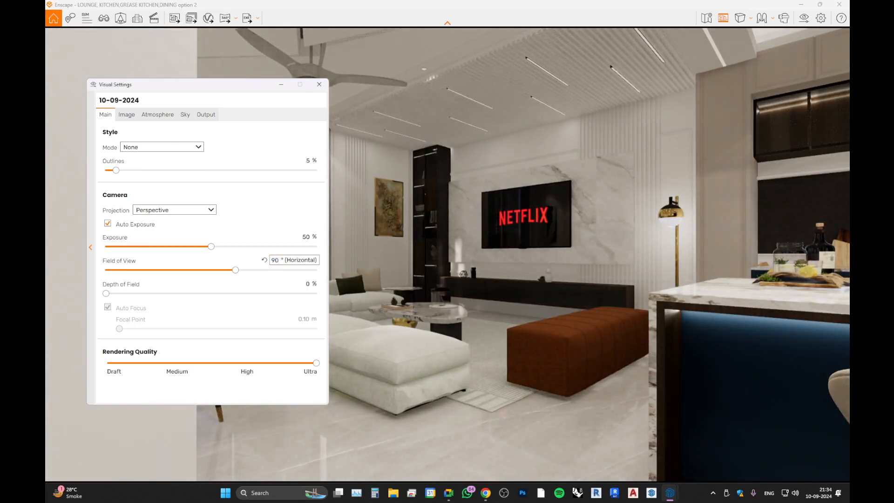
pyautogui.doubleClick(276, 260)
pyautogui.write('70')
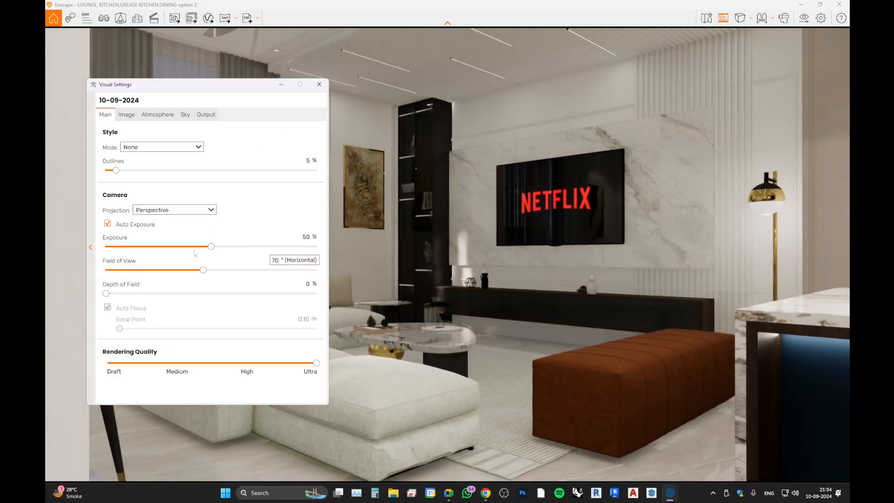
pyautogui.moveTo(107, 294); pyautogui.dragTo(81, 297)
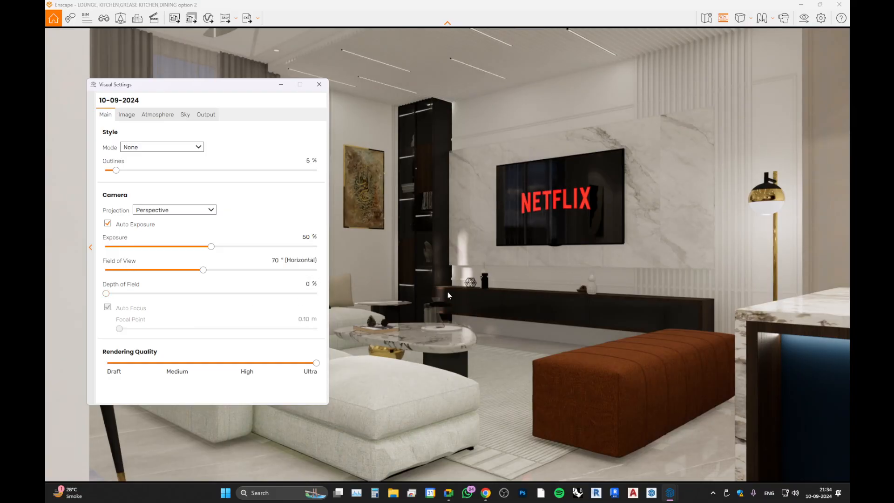
# Move the settings window aside and bring the camera to the curtained window behind the dining table's plant.
pyautogui.click(282, 85)
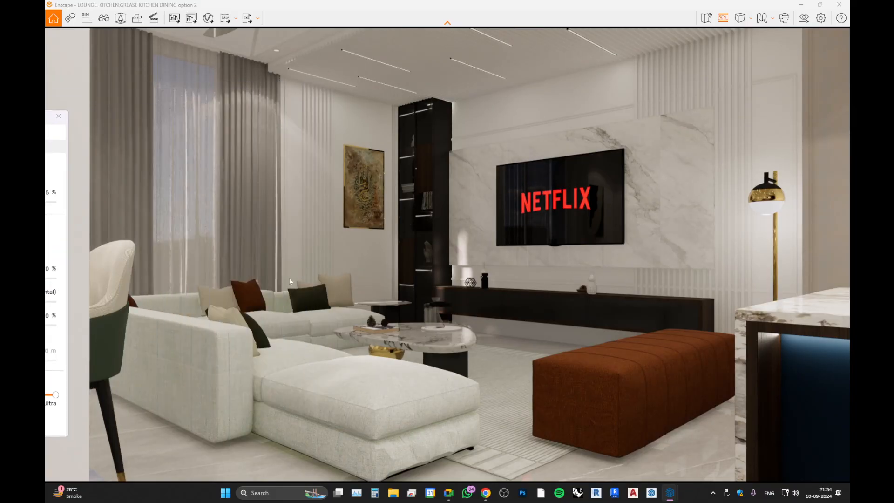
pyautogui.moveTo(447, 254); pyautogui.dragTo(149, 191)
pyautogui.press('w')
pyautogui.press('s')
pyautogui.press('w')
pyautogui.press('w')
pyautogui.press('s')
pyautogui.press('e')
pyautogui.press('w')
pyautogui.press('w')
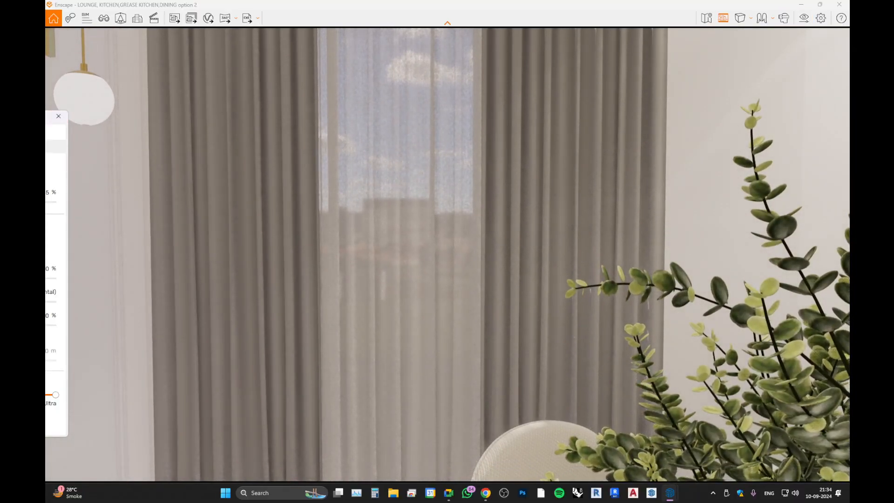
# Bring the settings window back, reset the field of view to 90° and return the render window to full size.
pyautogui.moveTo(45, 119); pyautogui.dragTo(205, 124)
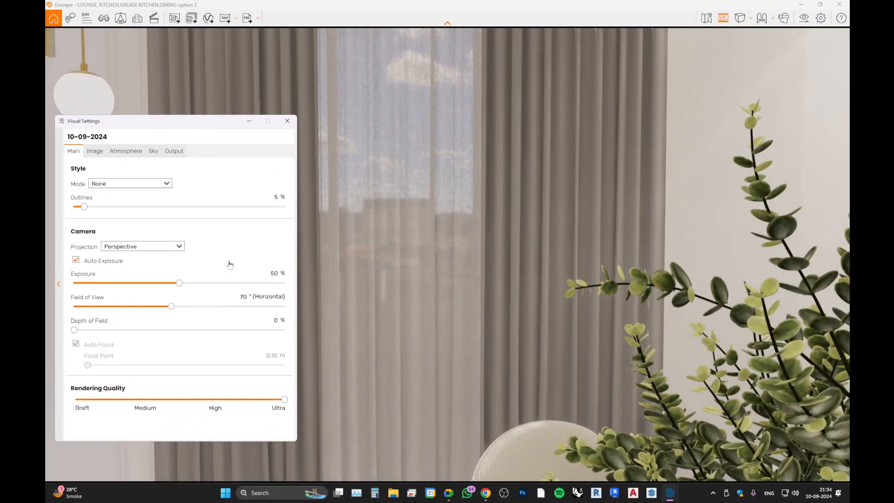
pyautogui.click(234, 298)
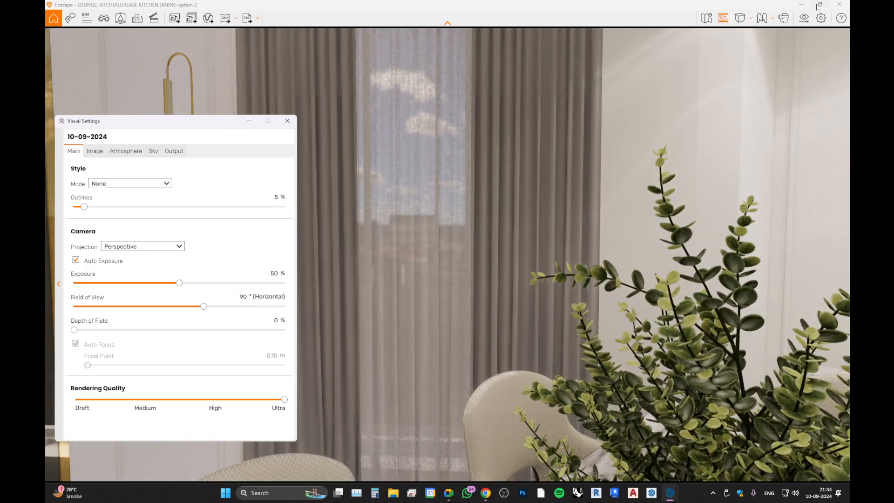
pyautogui.moveTo(820, 6)
pyautogui.click(767, 28)
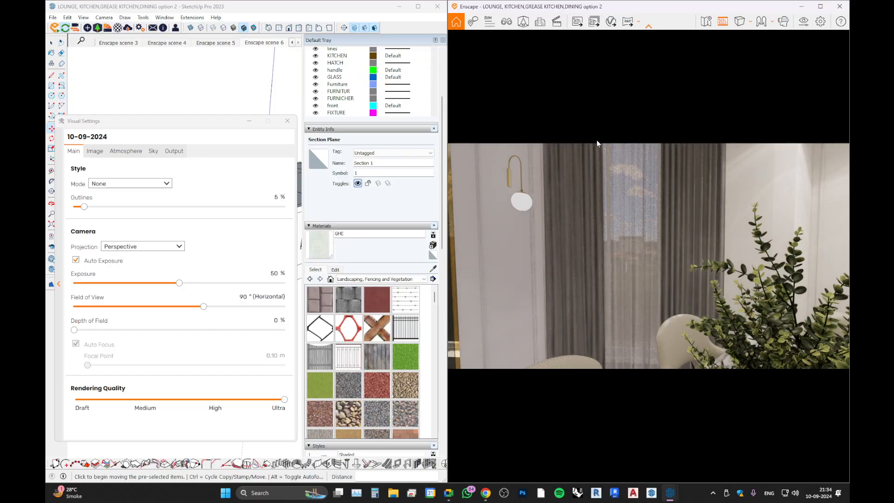
pyautogui.click(821, 6)
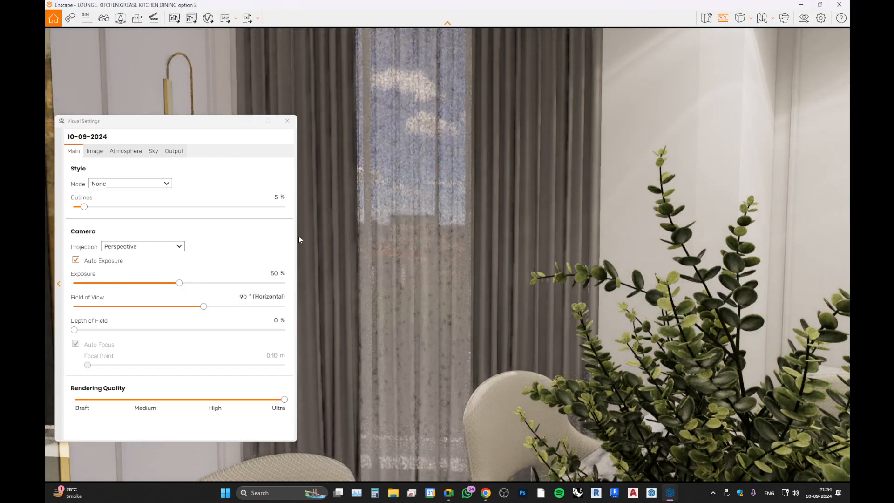
# View the plant up close and pull the camera back across the dining table to face the TV wall.
pyautogui.press('w')
pyautogui.moveTo(546, 276); pyautogui.dragTo(601, 349)
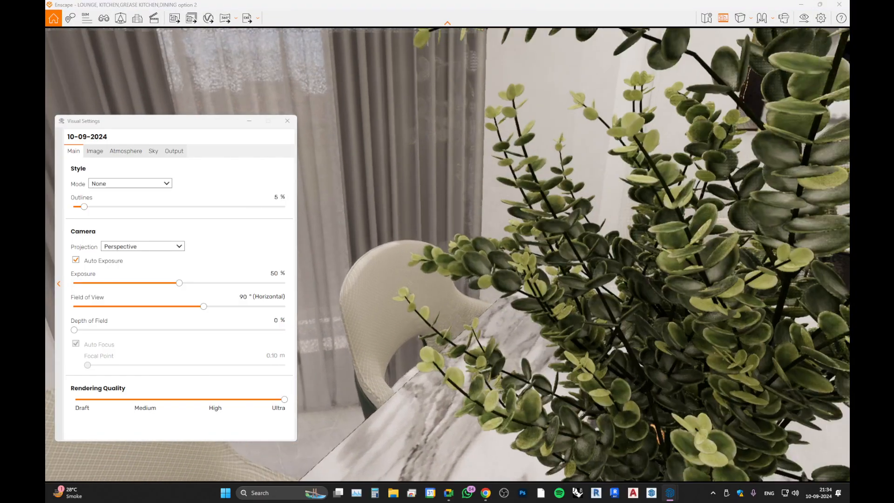
pyautogui.press('w')
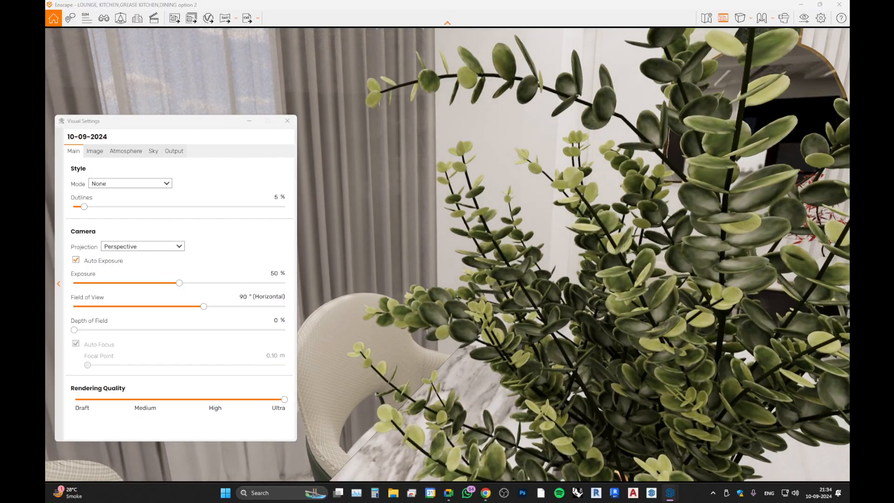
pyautogui.press('s')
pyautogui.press('s')
pyautogui.press('s')
pyautogui.press('s')
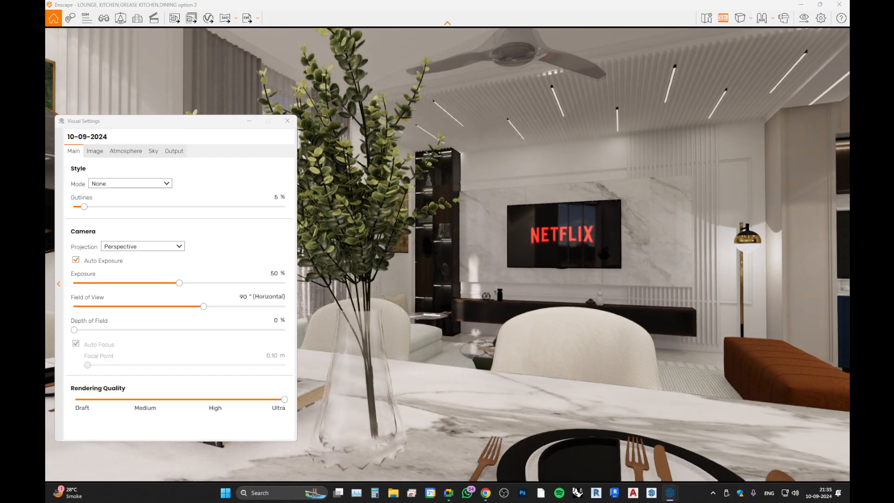
# Fine-tune the camera over the dining place setting, set the depth of field to 18% and turn off Auto Focus.
pyautogui.press('s')
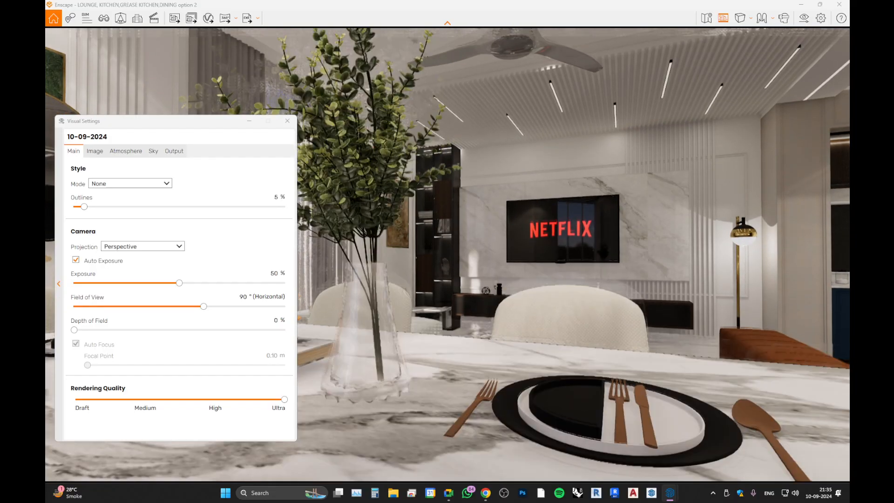
pyautogui.press('e')
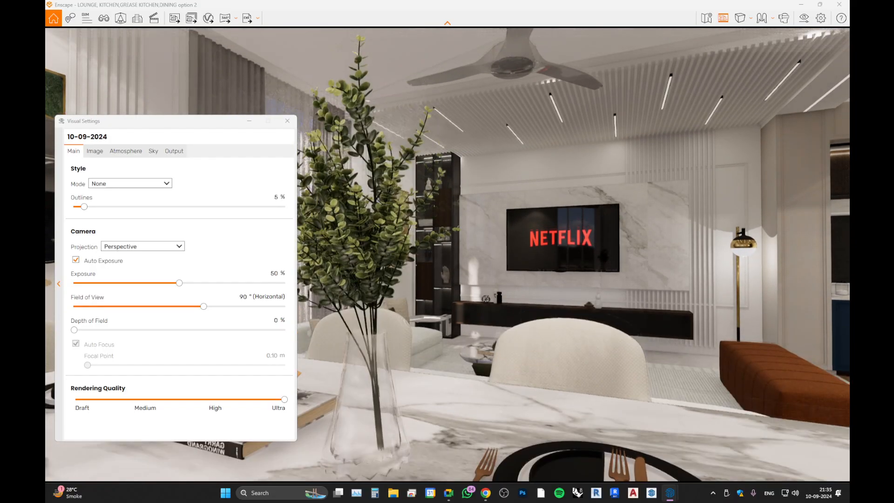
pyautogui.press('w')
pyautogui.press('q')
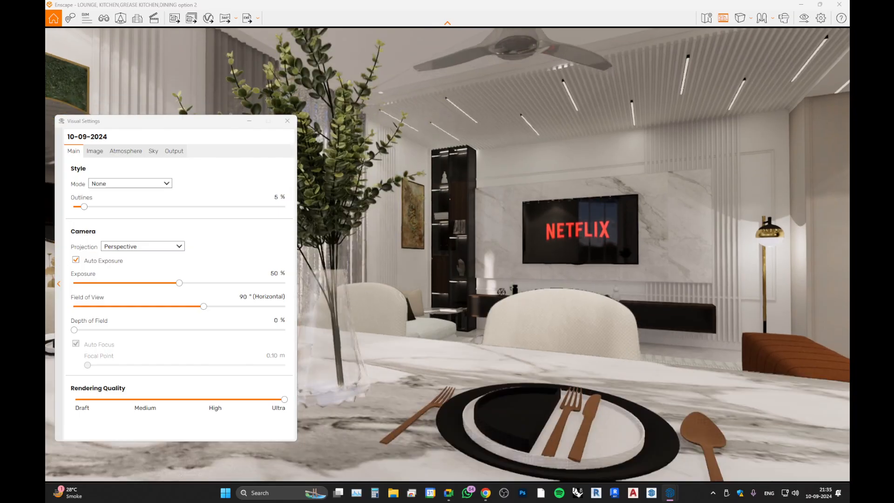
pyautogui.press('e')
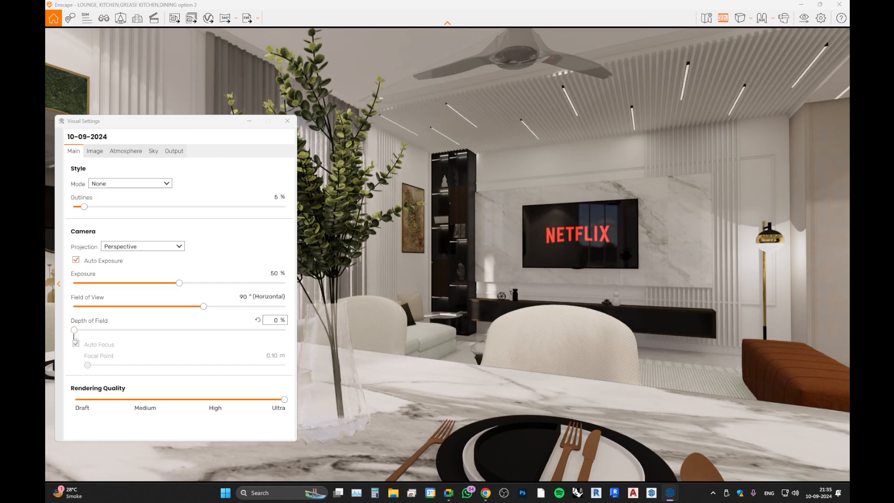
pyautogui.moveTo(74, 330); pyautogui.dragTo(112, 333)
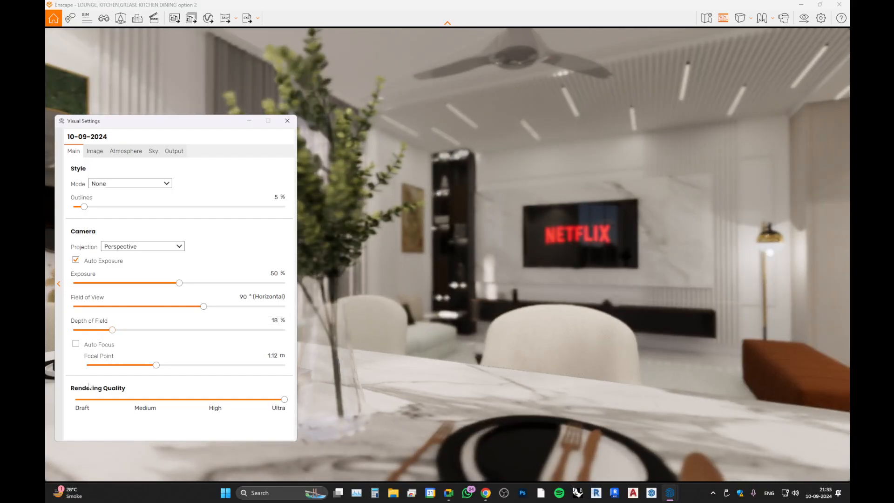
# Try focal points of 0.63 m and 5.30 m on the dining view, and set the depth of field to 13%.
pyautogui.moveTo(156, 365); pyautogui.dragTo(139, 367)
pyautogui.moveTo(150, 129); pyautogui.dragTo(235, 122)
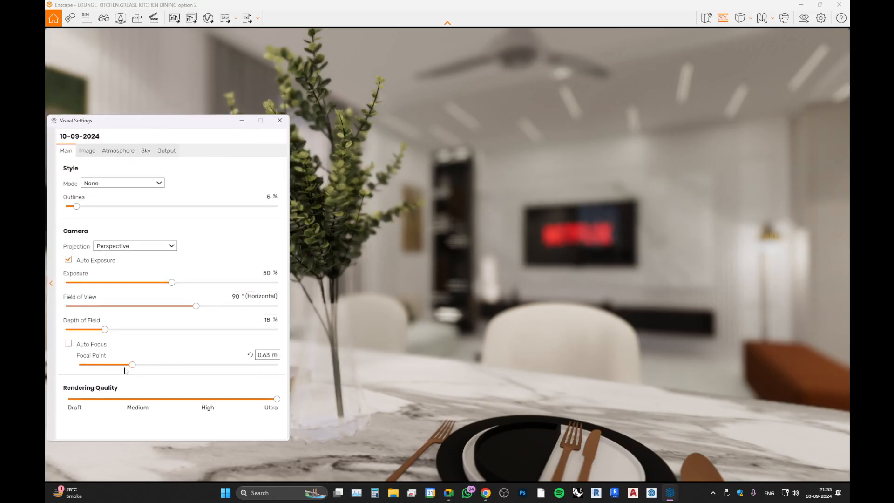
pyautogui.moveTo(133, 366); pyautogui.dragTo(195, 367)
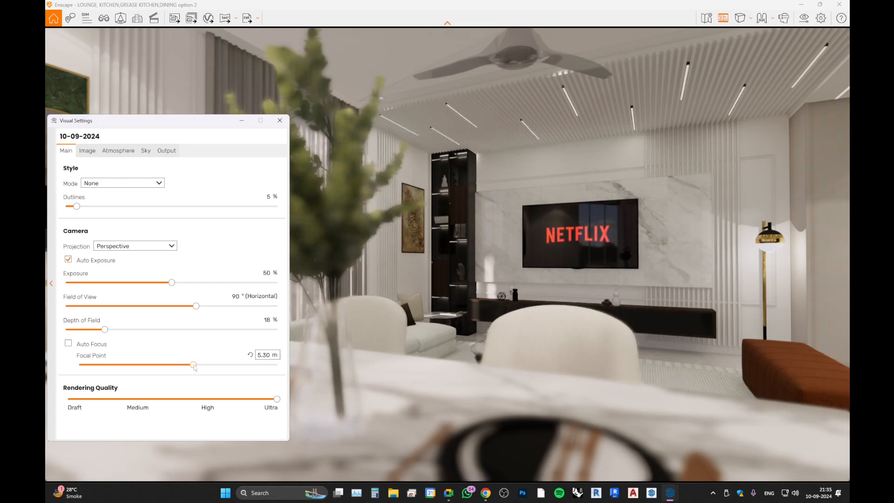
pyautogui.moveTo(105, 331); pyautogui.dragTo(96, 333)
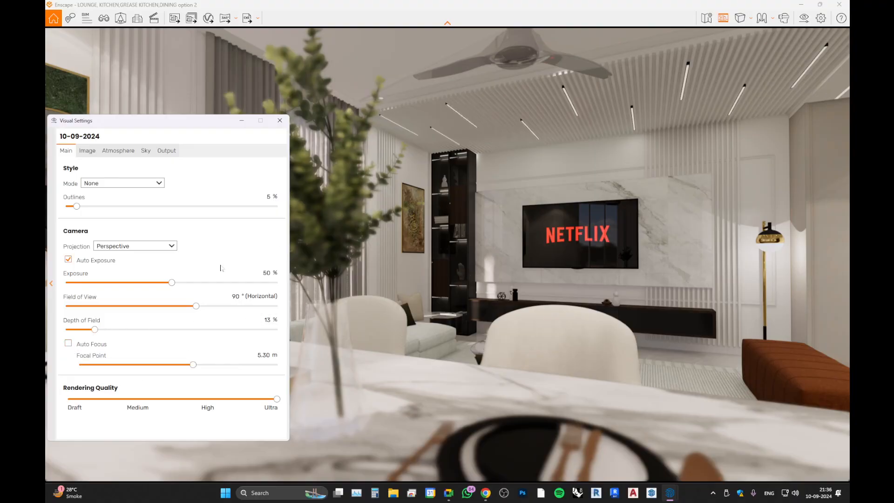
# Try depth of field at 0% and 10%, set the focal point to 0.65 m and raise the depth of field to 13%.
pyautogui.moveTo(95, 330); pyautogui.dragTo(54, 328)
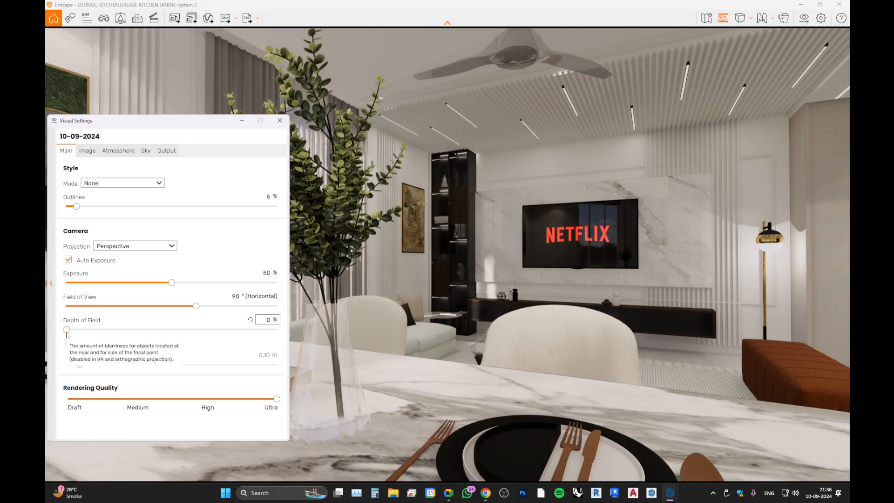
pyautogui.moveTo(66, 333); pyautogui.dragTo(88, 335)
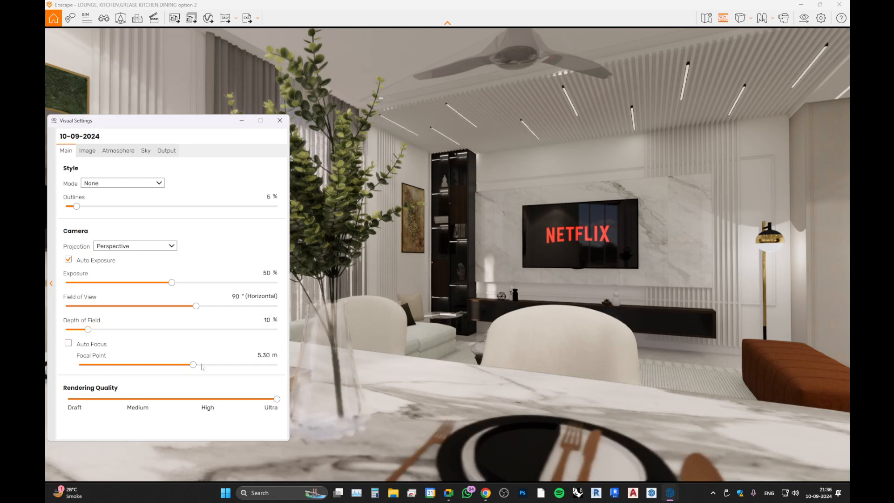
pyautogui.moveTo(194, 368); pyautogui.dragTo(134, 374)
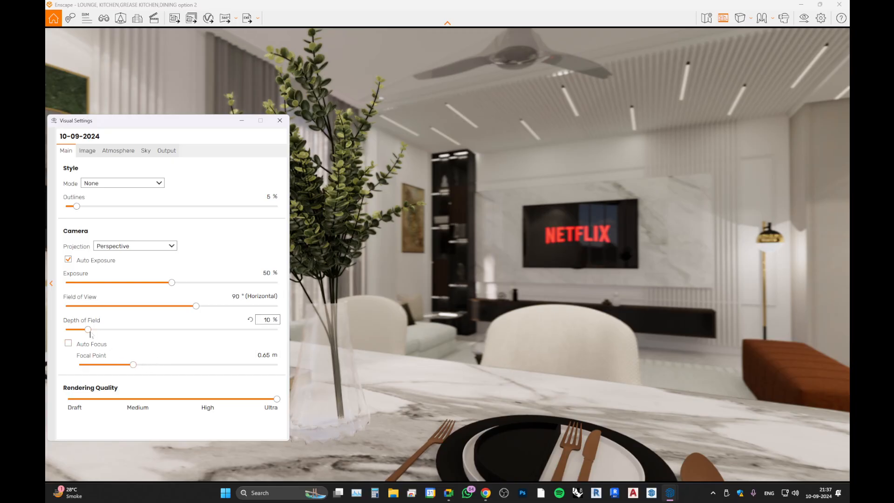
pyautogui.moveTo(89, 331); pyautogui.dragTo(95, 334)
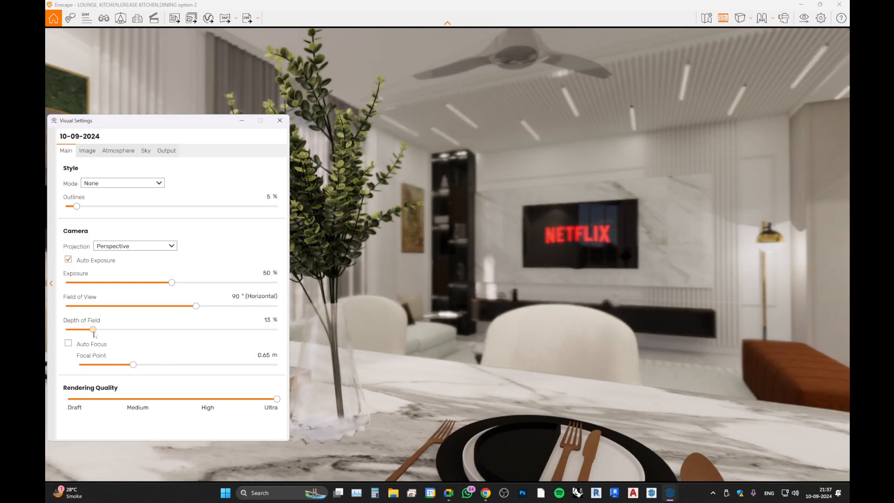
# Shift the camera to bring the whole plant and place setting into view, and set the focal point to 5.46 m.
pyautogui.moveTo(374, 378); pyautogui.dragTo(412, 375)
pyautogui.press('a')
pyautogui.press('d')
pyautogui.press('a')
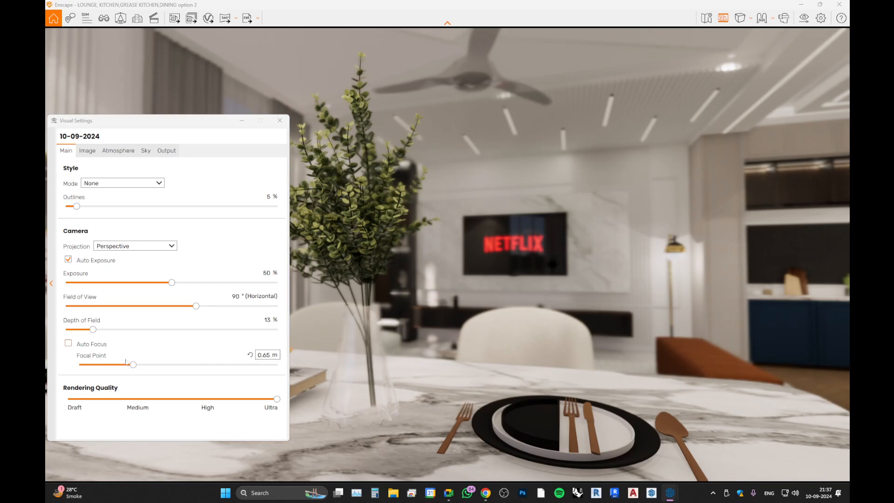
pyautogui.moveTo(133, 364); pyautogui.dragTo(195, 377)
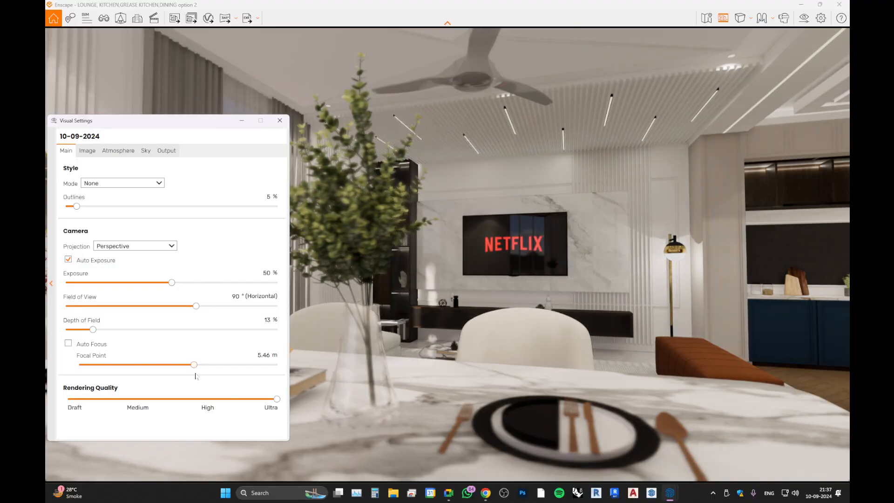
# Turn the camera toward the kitchen and pull it back beyond the near edge of the dining table.
pyautogui.moveTo(410, 229); pyautogui.dragTo(476, 235)
pyautogui.press('a')
pyautogui.press('w')
pyautogui.press('s')
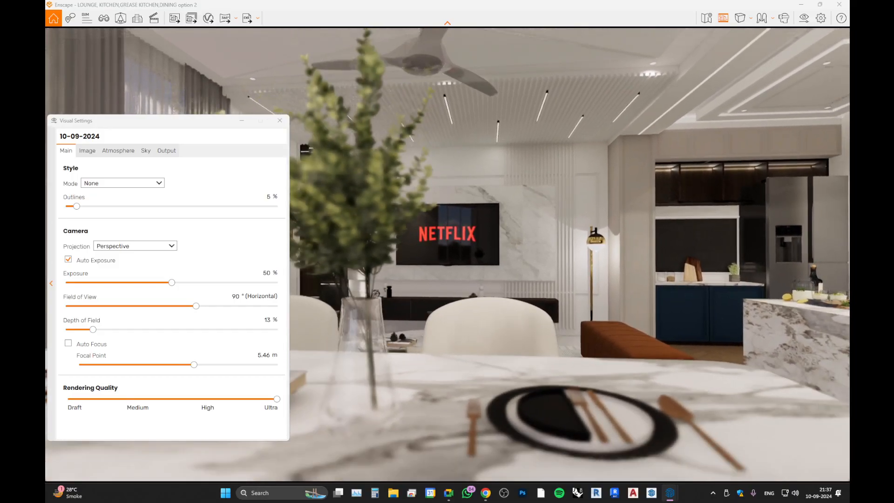
pyautogui.press('w')
pyautogui.press('s')
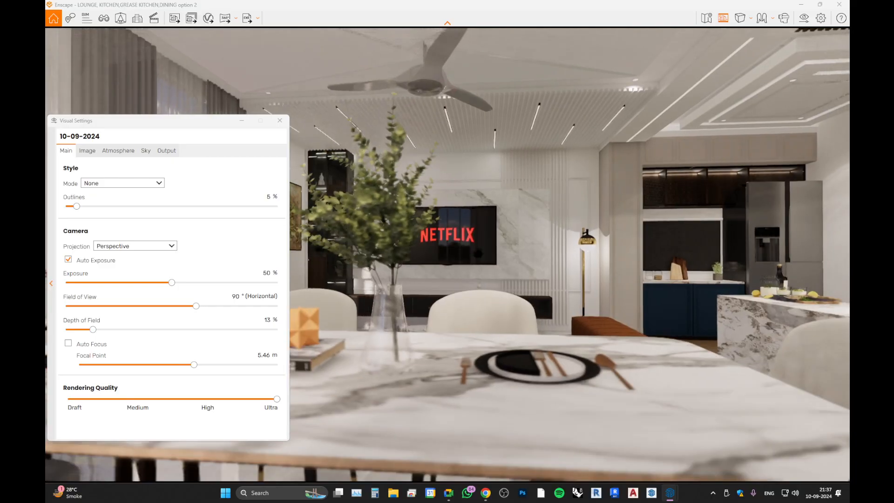
# Reframe the dining table against the TV wall, moving the settings window aside and back to check the whole view.
pyautogui.press('d')
pyautogui.press('d')
pyautogui.moveTo(476, 235); pyautogui.dragTo(352, 231)
pyautogui.press('d')
pyautogui.moveTo(210, 122); pyautogui.dragTo(40, 140)
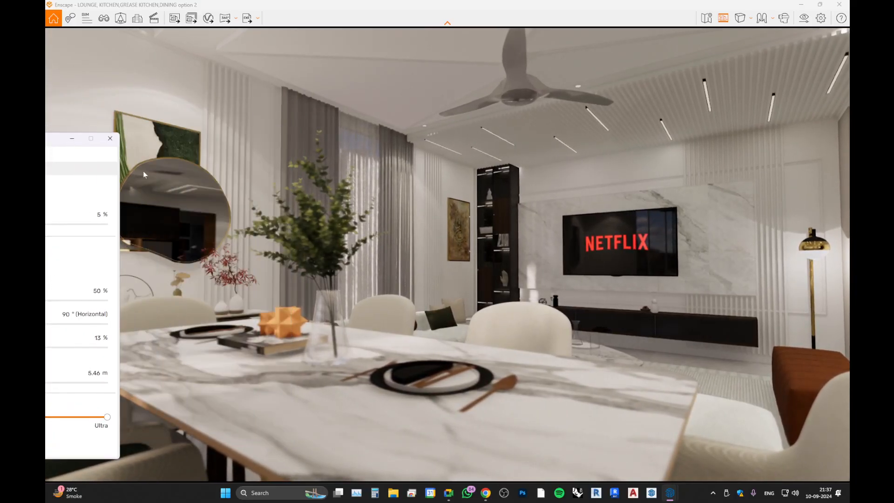
pyautogui.moveTo(447, 233); pyautogui.dragTo(480, 233)
pyautogui.moveTo(54, 141); pyautogui.dragTo(230, 135)
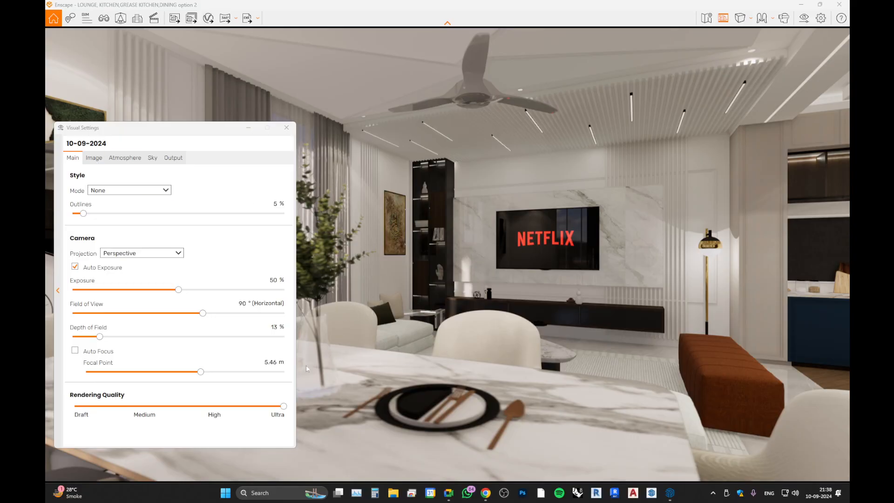
# Set the focal point to 3.46 m, bring the kitchen island into view and reduce the focal point to 1.59 m.
pyautogui.moveTo(201, 371)
pyautogui.mouseDown()
pyautogui.moveTo(177, 372)
pyautogui.moveTo(188, 372)
pyautogui.mouseUp()
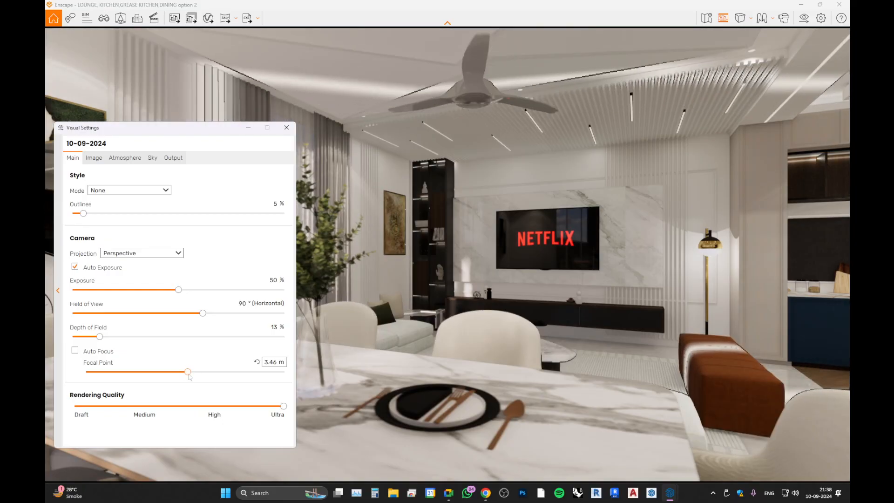
pyautogui.press('w')
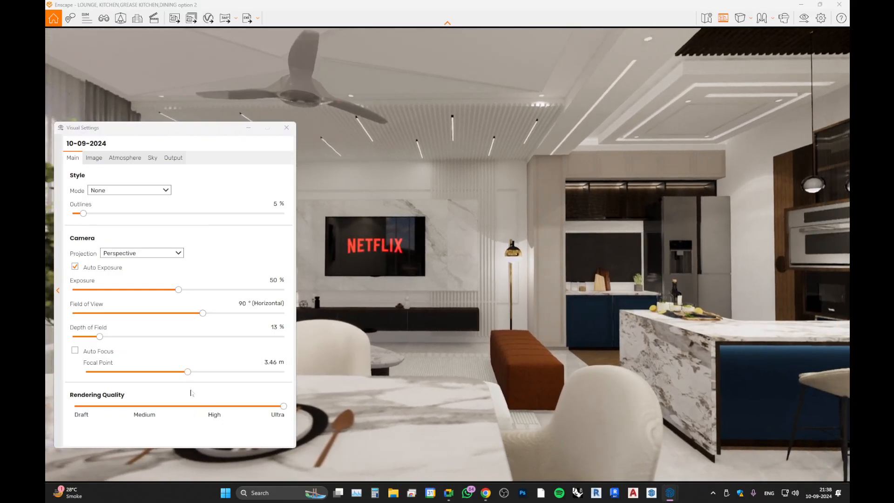
pyautogui.moveTo(188, 373); pyautogui.dragTo(168, 379)
# Move the camera to the kitchen island, framing the food board and bottle in front of the TV wall.
pyautogui.click(711, 322)
pyautogui.press('w')
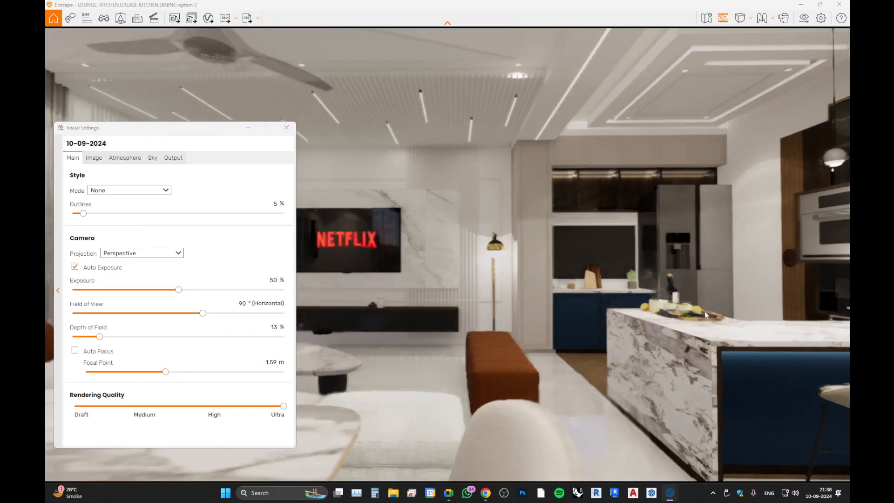
pyautogui.press('Left')
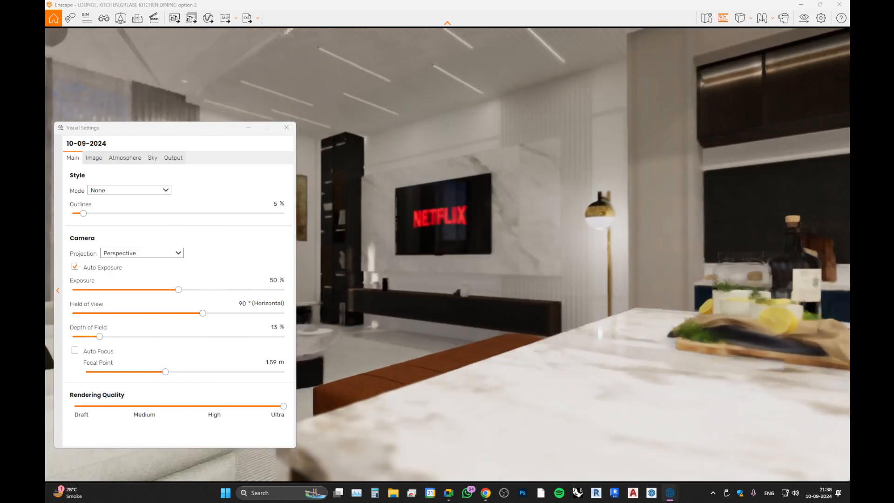
pyautogui.press('Right')
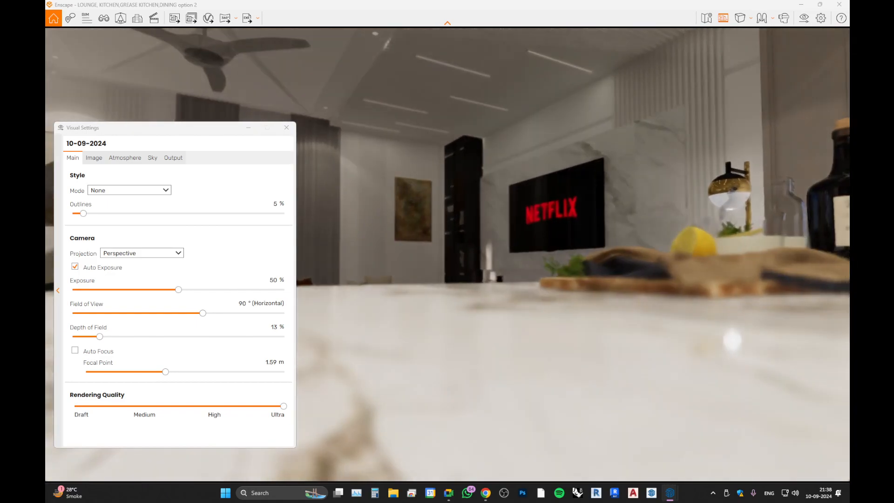
pyautogui.press('e')
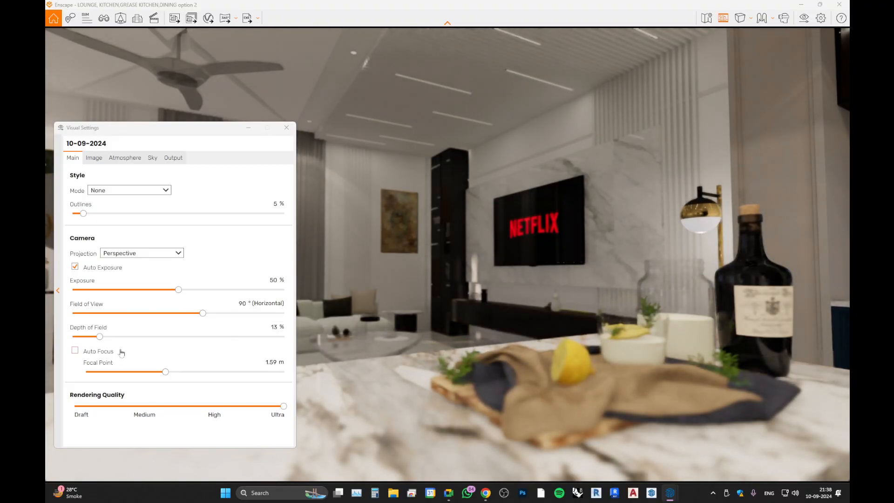
# Focus on the island's food board with a focal point of 0.56 m and a depth of field of 10%.
pyautogui.moveTo(165, 372); pyautogui.dragTo(129, 376)
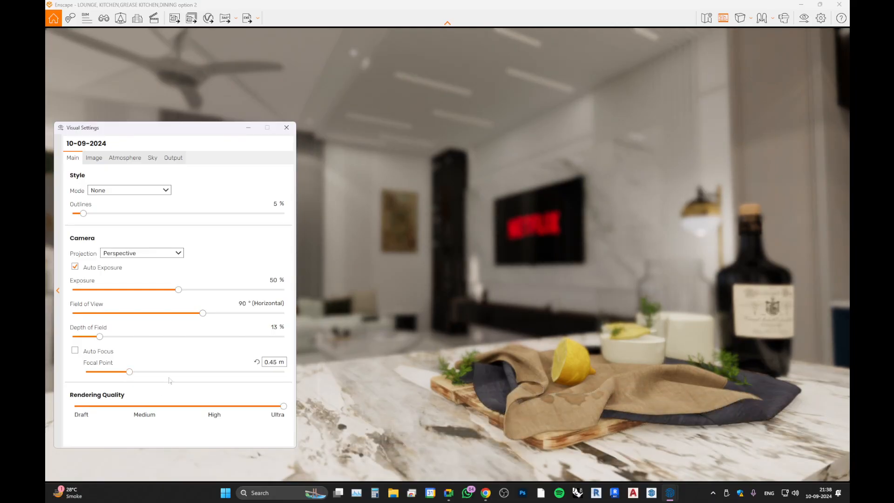
pyautogui.moveTo(99, 337); pyautogui.dragTo(95, 339)
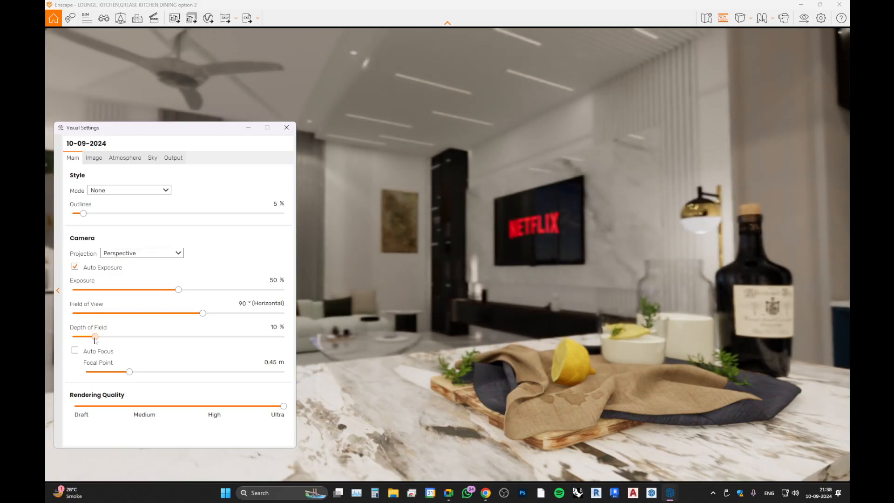
pyautogui.moveTo(129, 372)
pyautogui.mouseDown()
pyautogui.moveTo(122, 372)
pyautogui.moveTo(135, 372)
pyautogui.mouseUp()
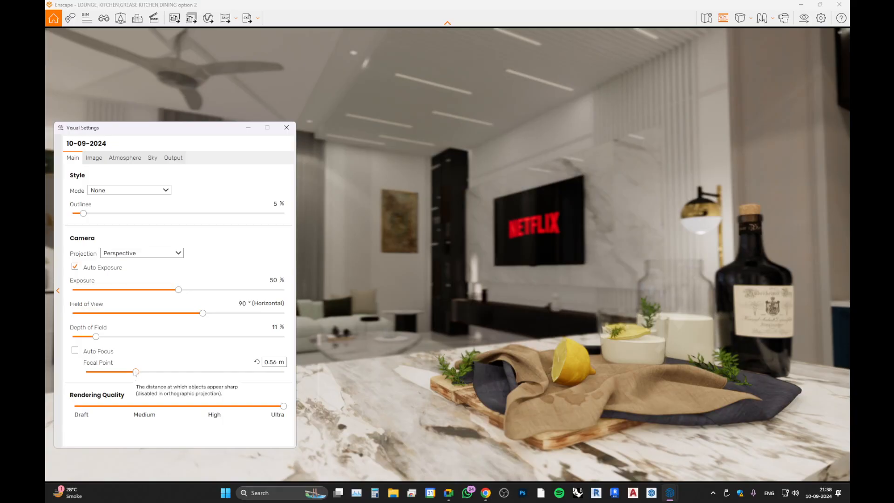
pyautogui.moveTo(96, 338); pyautogui.dragTo(95, 338)
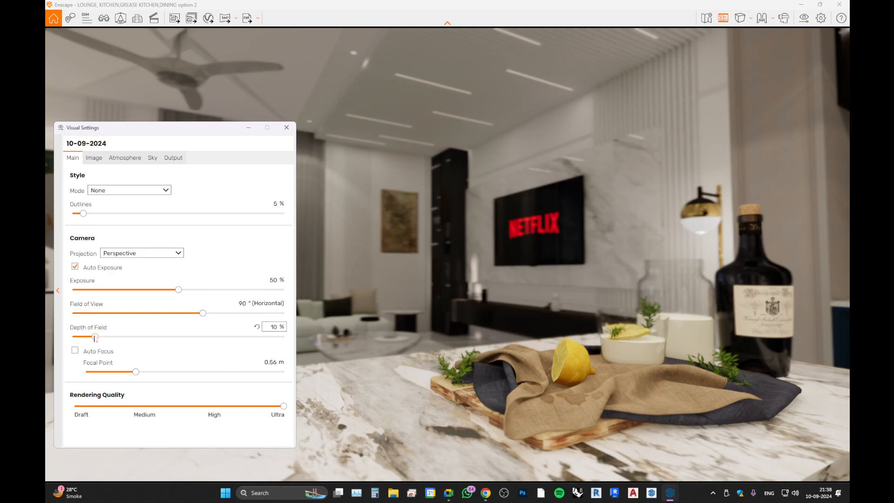
# Set the focal point to 4.25 m and depth of field to 14%, and view the bedroom render 6.png enlarged for comparison.
pyautogui.moveTo(136, 372); pyautogui.dragTo(194, 372)
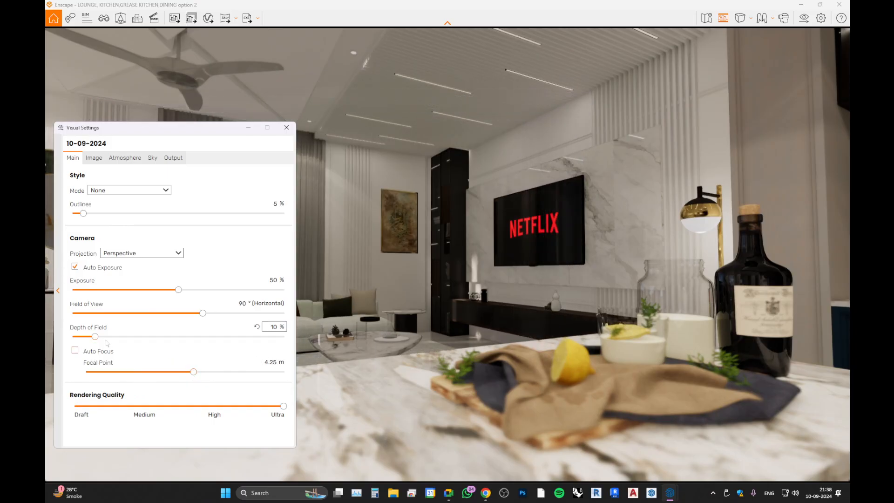
pyautogui.moveTo(95, 336); pyautogui.dragTo(103, 337)
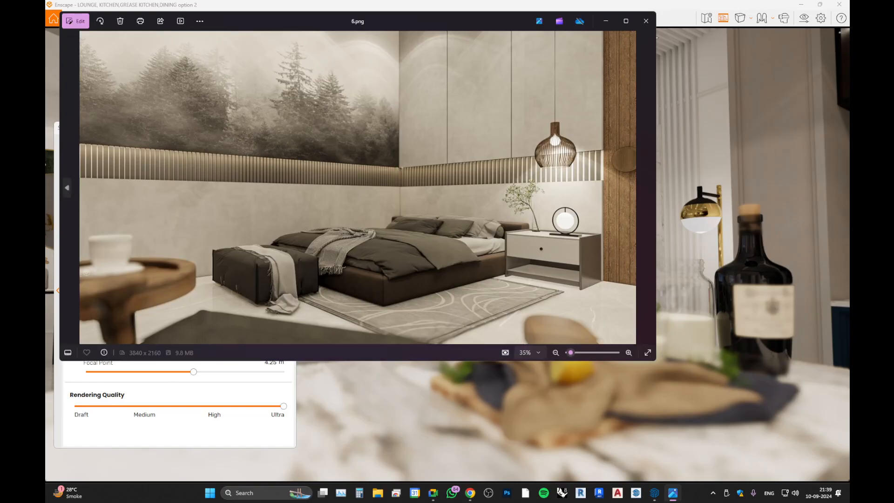
pyautogui.doubleClick(464, 29)
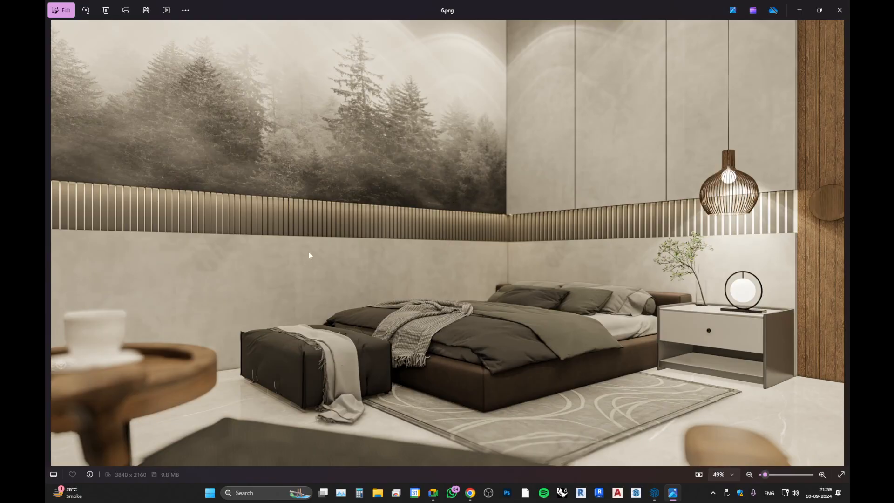
pyautogui.click(846, 5)
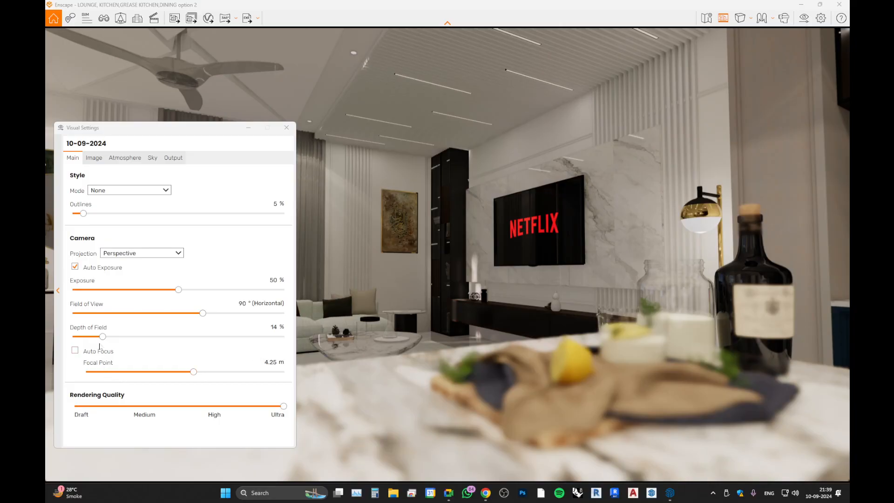
# Set the depth of field to 0% and nudge the camera angle over the kitchen island.
pyautogui.moveTo(102, 336); pyautogui.dragTo(73, 336)
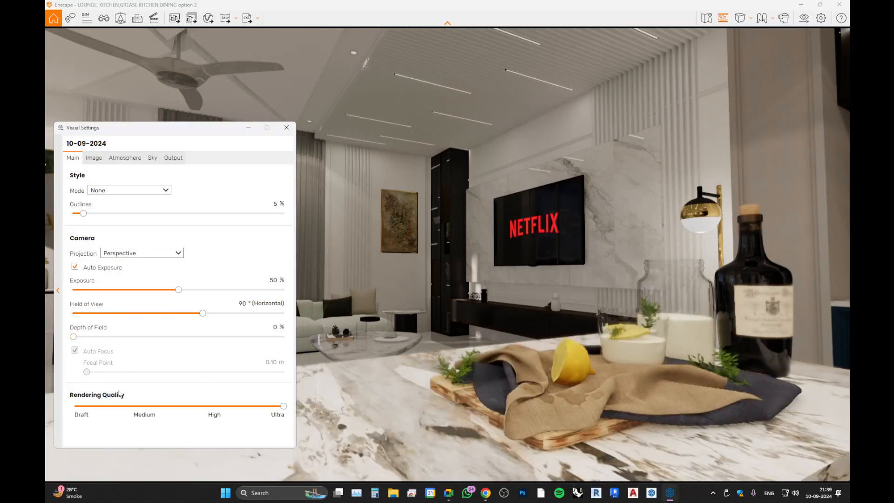
pyautogui.moveTo(114, 400)
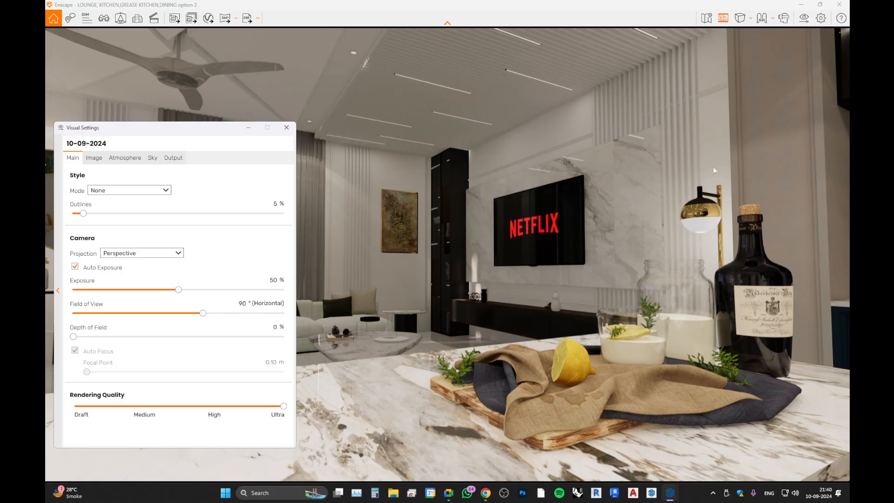
pyautogui.moveTo(566, 186); pyautogui.dragTo(567, 189)
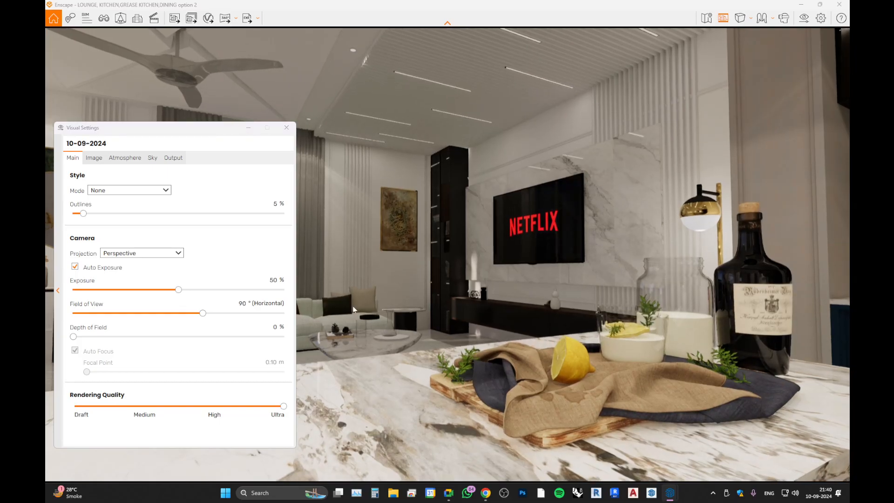
# Compare the High, Medium and Draft rendering qualities on the island view and return the quality to Ultra.
pyautogui.click(216, 410)
pyautogui.click(146, 411)
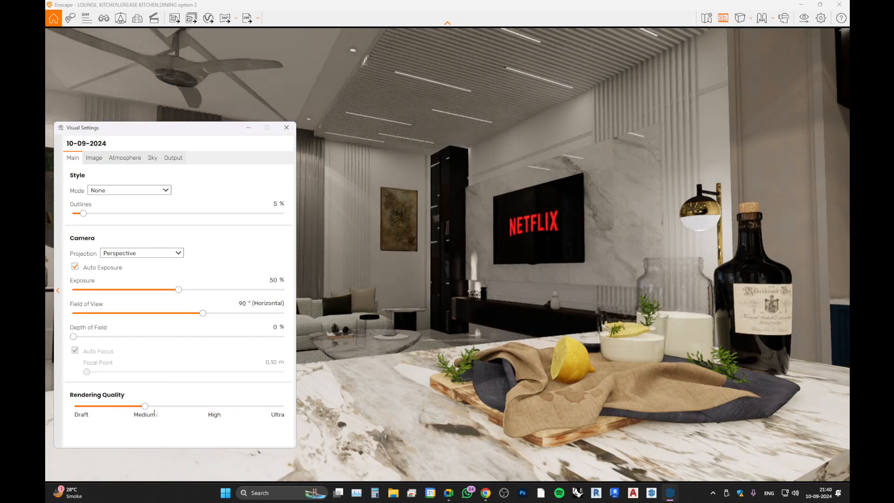
pyautogui.click(79, 411)
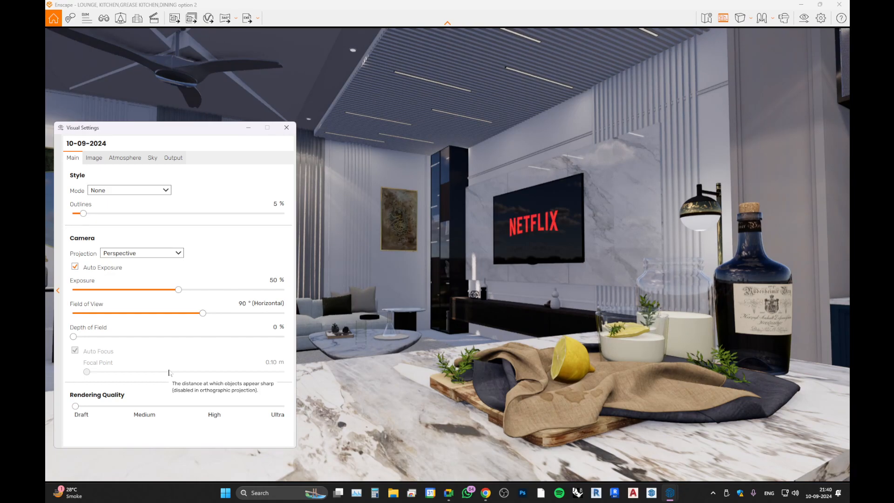
pyautogui.moveTo(75, 407); pyautogui.dragTo(275, 424)
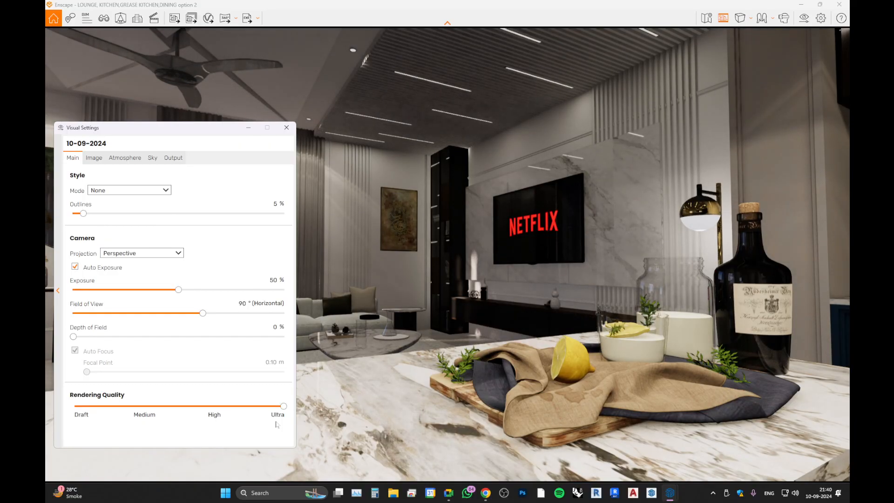
# Move the camera through the lounge, past the staircase and dining area, and face the TV wall from behind the sofa.
pyautogui.press('w')
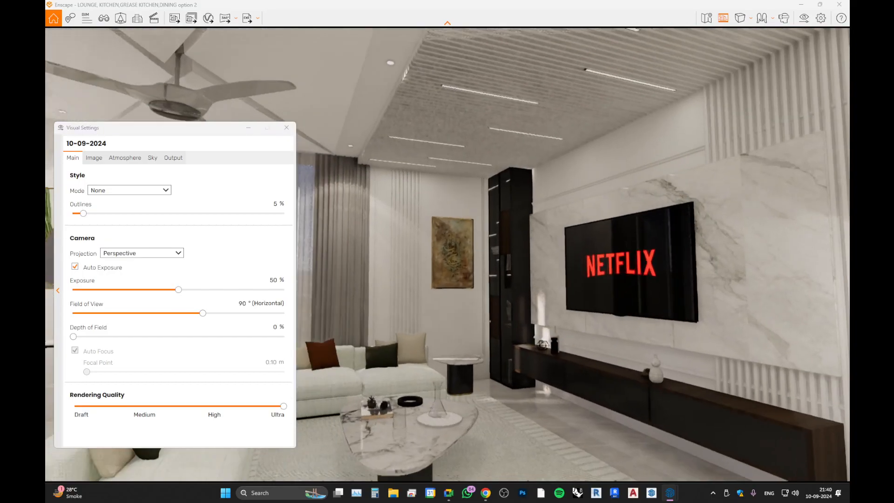
pyautogui.moveTo(605, 289); pyautogui.dragTo(481, 289)
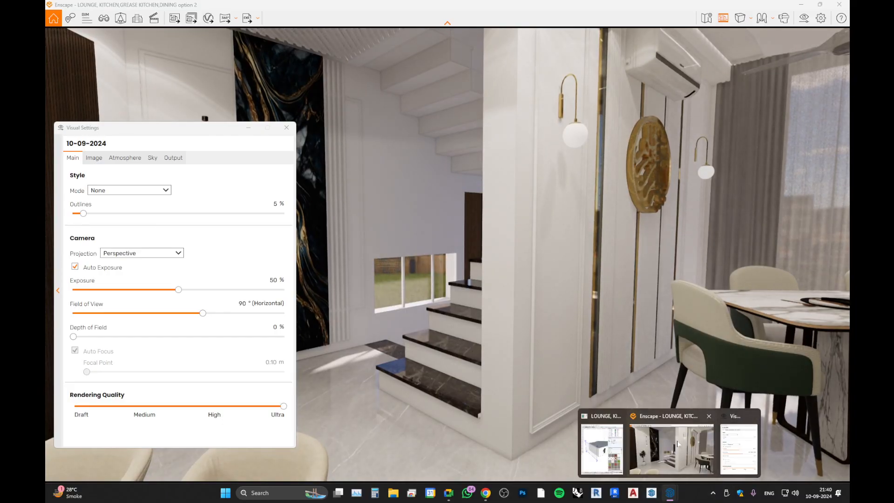
pyautogui.click(568, 266)
pyautogui.press('Right')
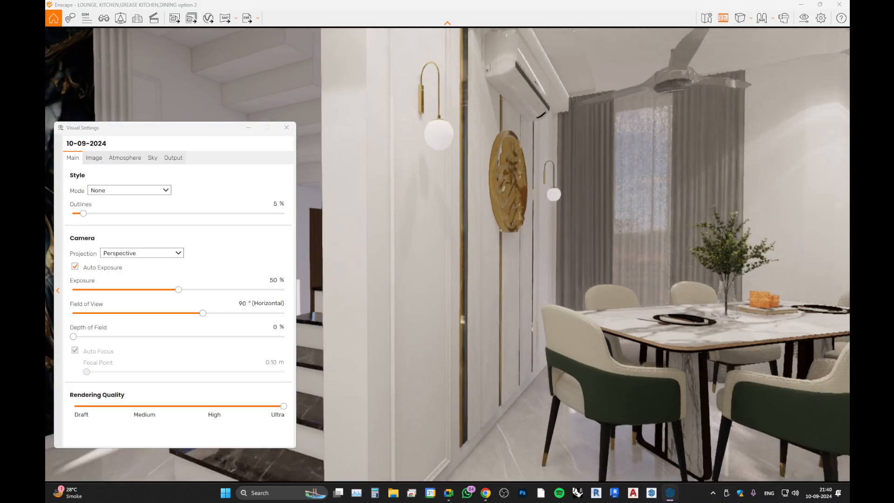
pyautogui.press('Right')
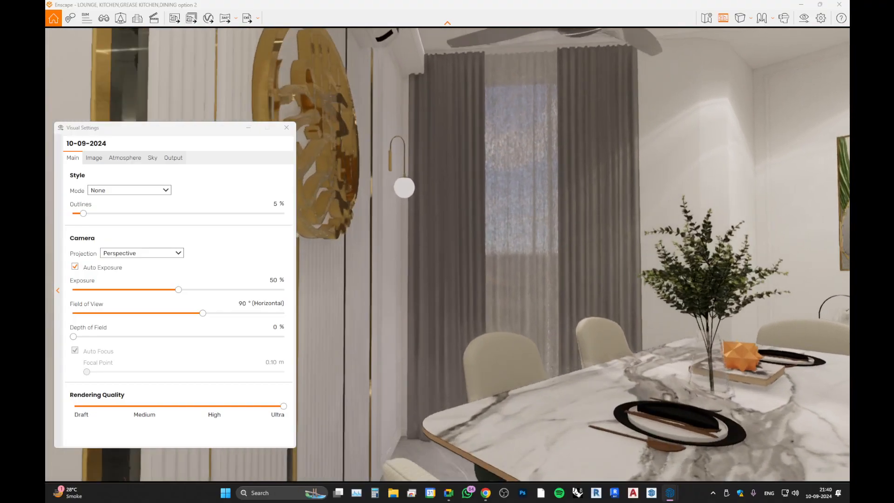
pyautogui.press('Right')
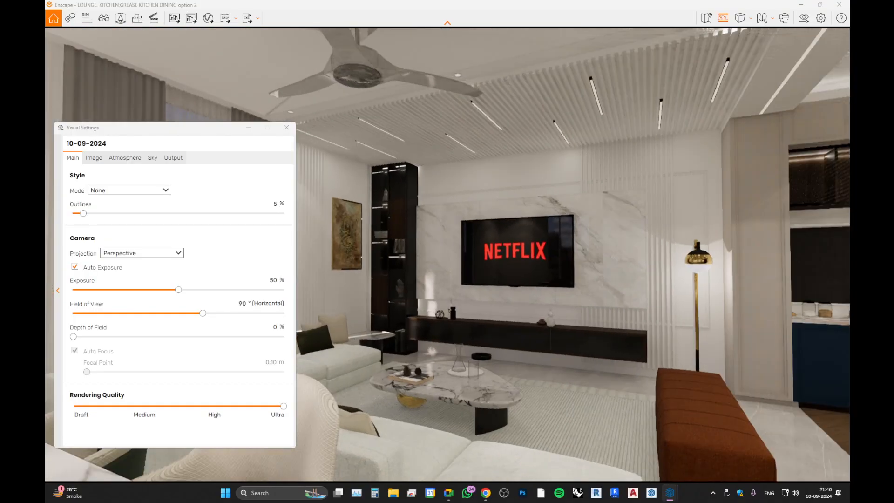
# Reframe the living room from farther back with the TV wall in view and bring up the image correction settings.
pyautogui.press('Left')
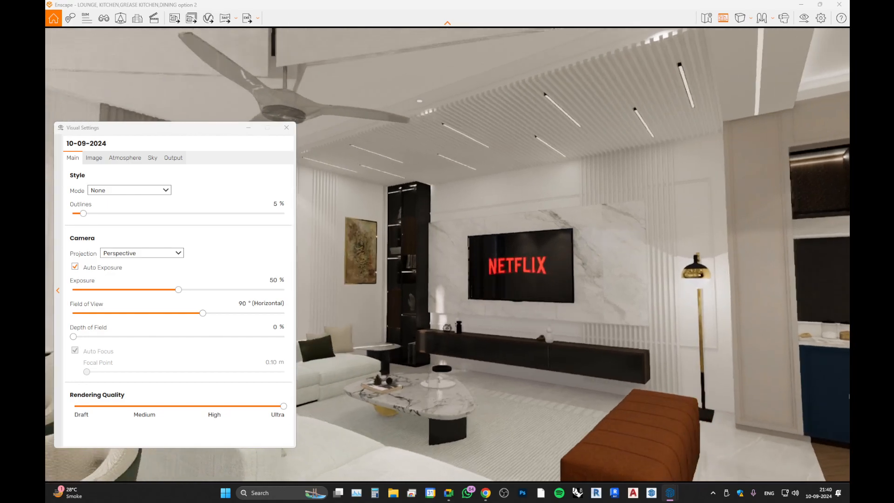
pyautogui.press('Down')
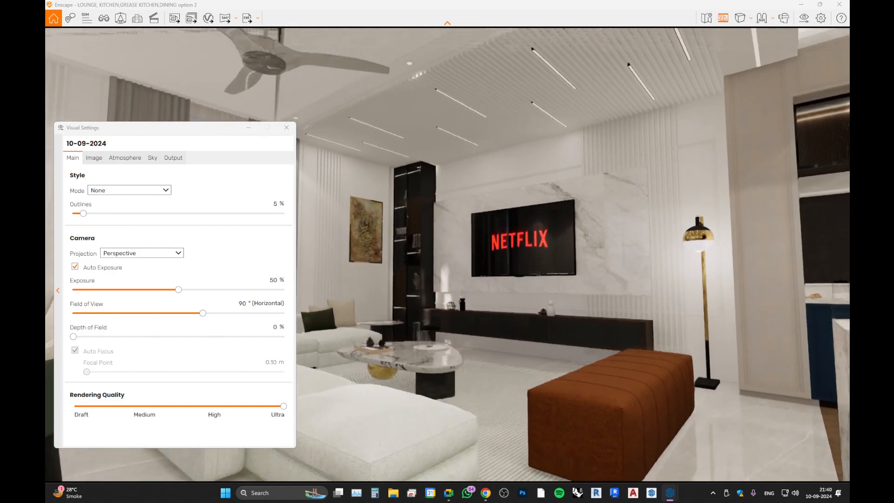
pyautogui.press('Left')
pyautogui.click(93, 158)
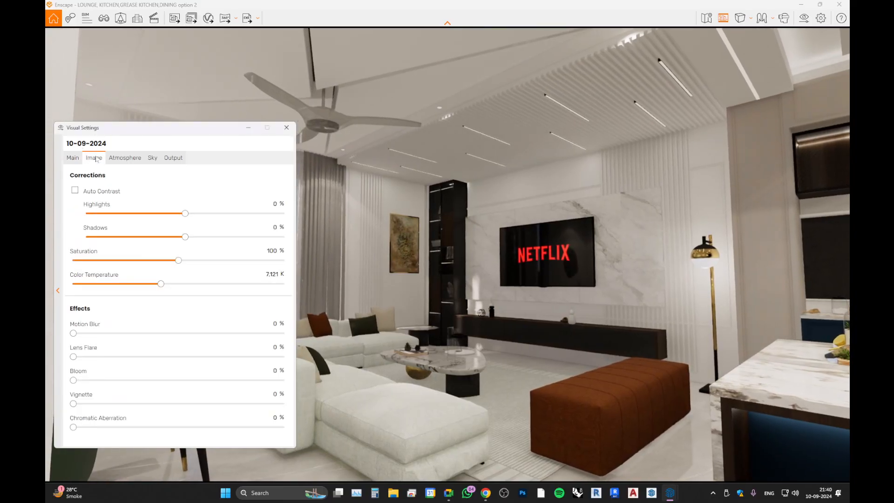
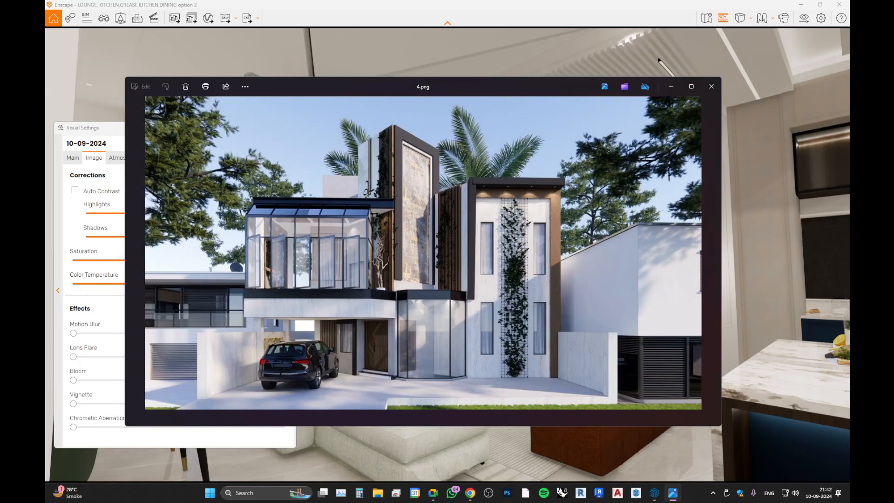
# Enlarge the house facade render and compare the raw and PP versions of images 4 and 5.
pyautogui.doubleClick(558, 88)
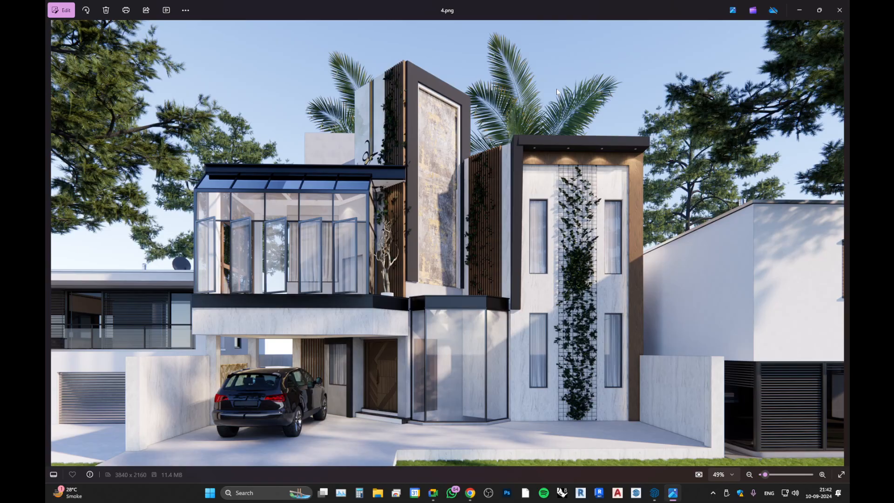
pyautogui.press('Right')
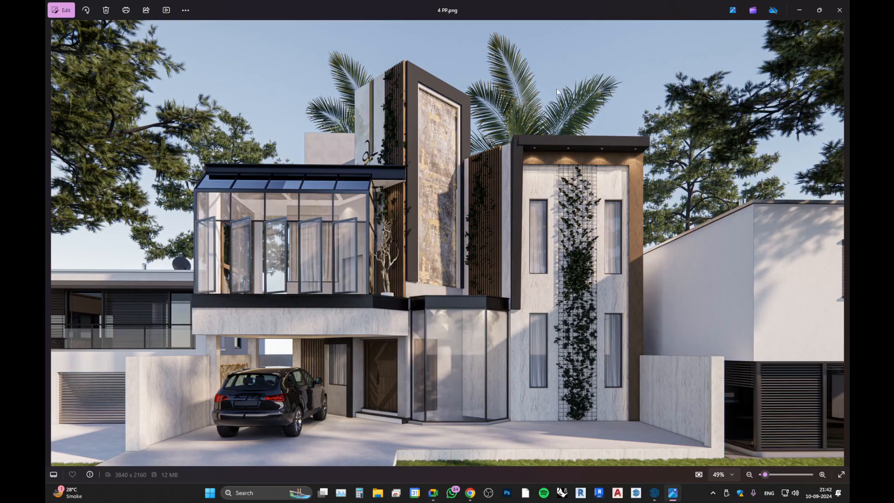
pyautogui.press('Left')
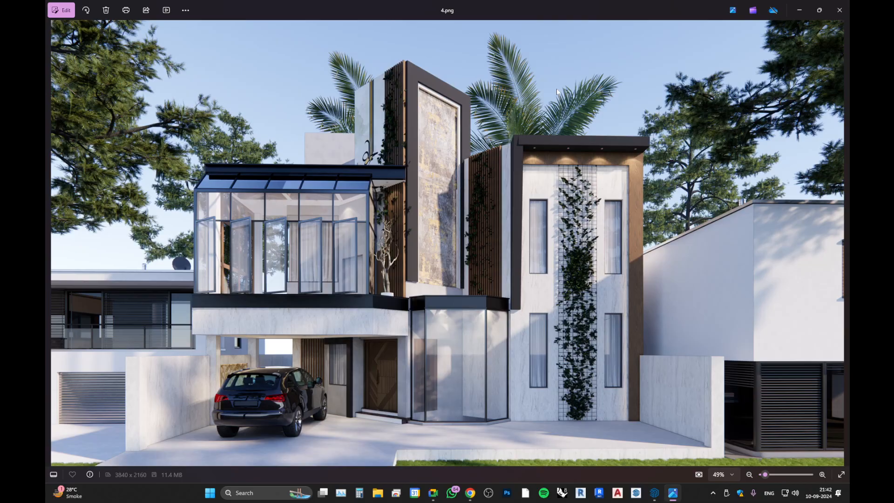
pyautogui.press('Right')
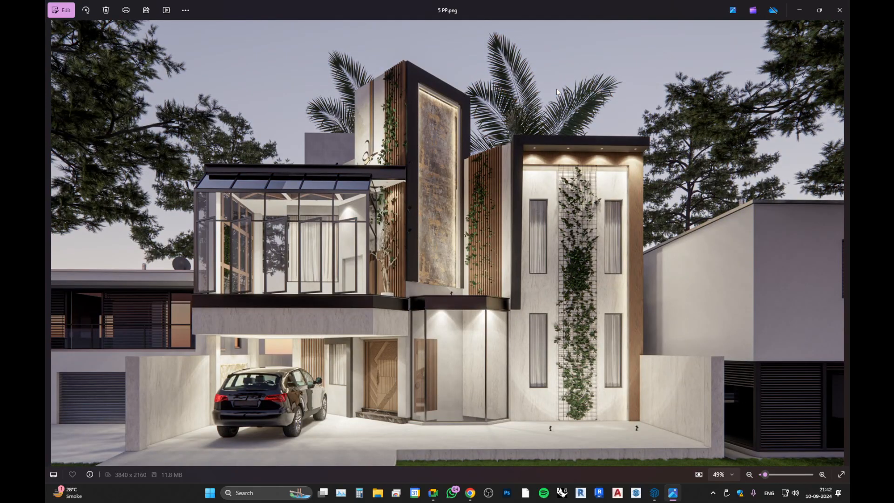
pyautogui.press('Right')
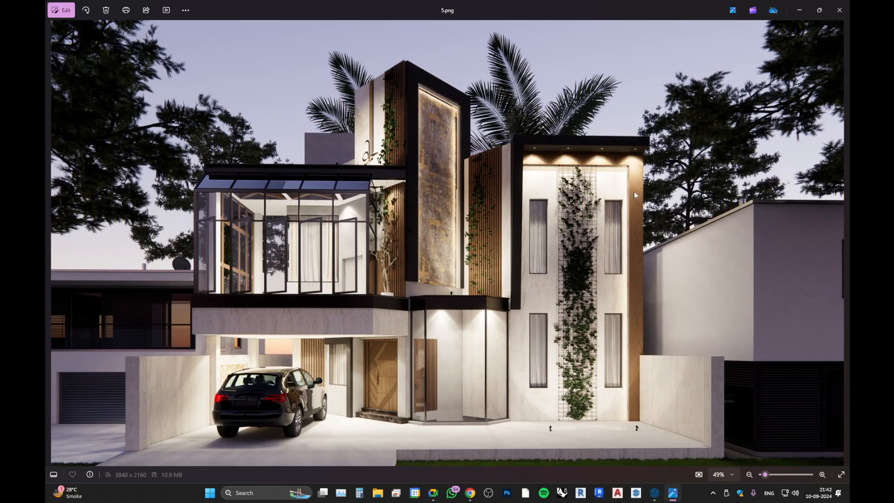
# Examine the facade lights in 5.png up close, at the roof soffit, wood panelling and glazed bay.
pyautogui.scroll(10, 633, 190)
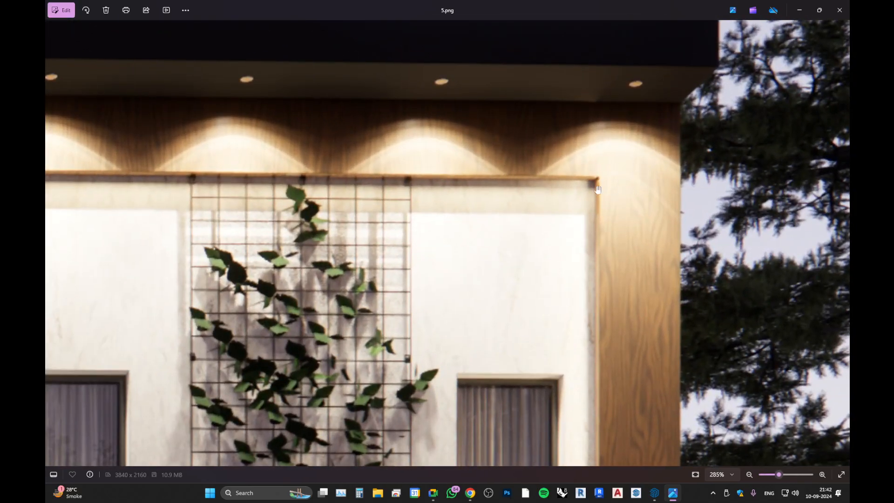
pyautogui.scroll(-3, 638, 163)
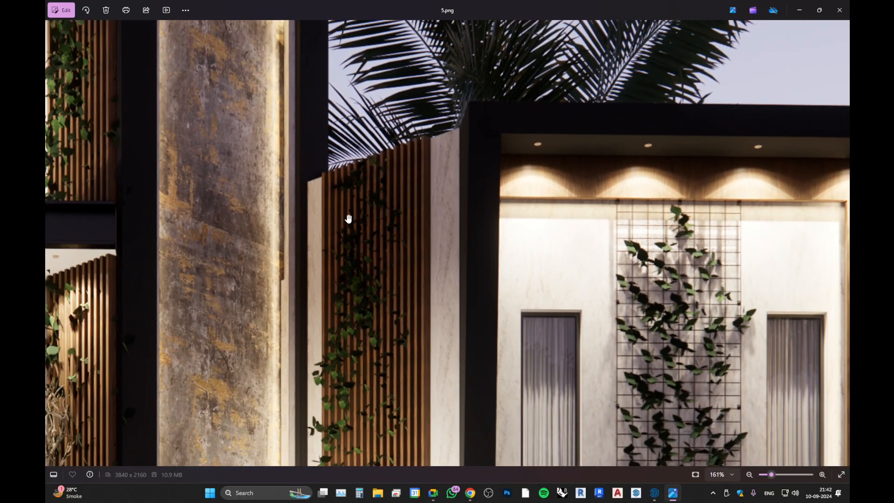
pyautogui.scroll(-1, 347, 224)
pyautogui.moveTo(347, 238); pyautogui.dragTo(557, 114)
pyautogui.moveTo(493, 146); pyautogui.dragTo(529, 52)
pyautogui.scroll(8, 590, 287)
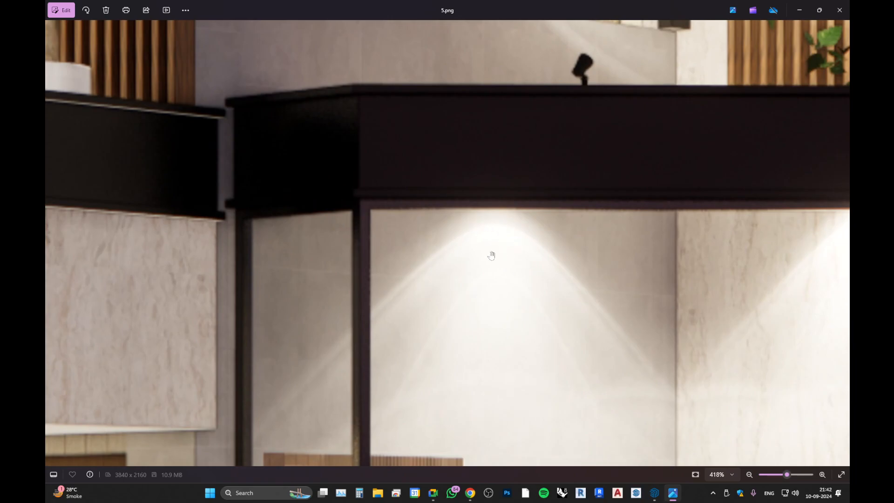
pyautogui.scroll(-8, 493, 254)
pyautogui.scroll(-3, 553, 278)
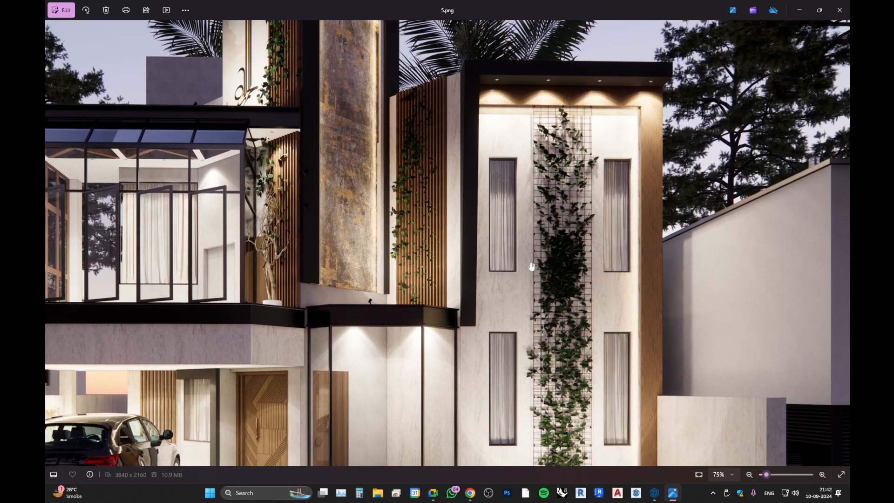
# Examine the soffit lighting in 5 PP.png up close and return to the Enscape interior scene.
pyautogui.press('Right')
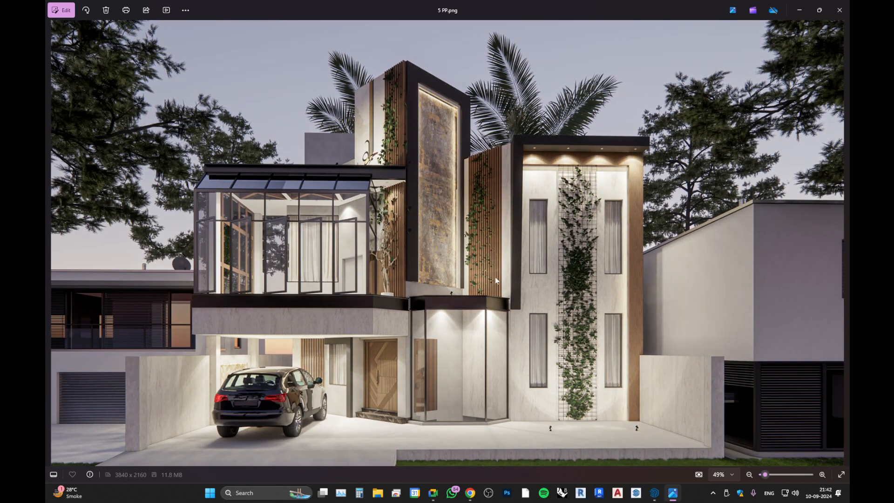
pyautogui.scroll(7, 601, 187)
pyautogui.scroll(3, 600, 187)
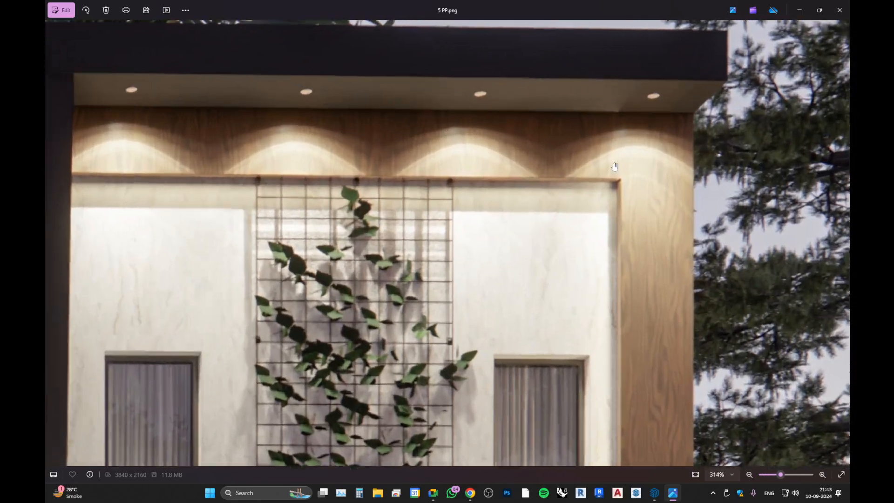
pyautogui.scroll(-5, 482, 255)
pyautogui.scroll(-4, 482, 255)
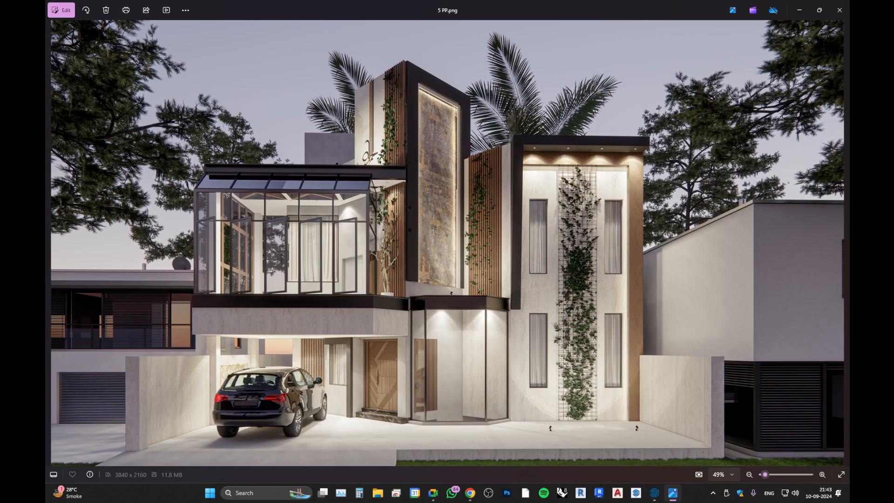
pyautogui.click(839, 10)
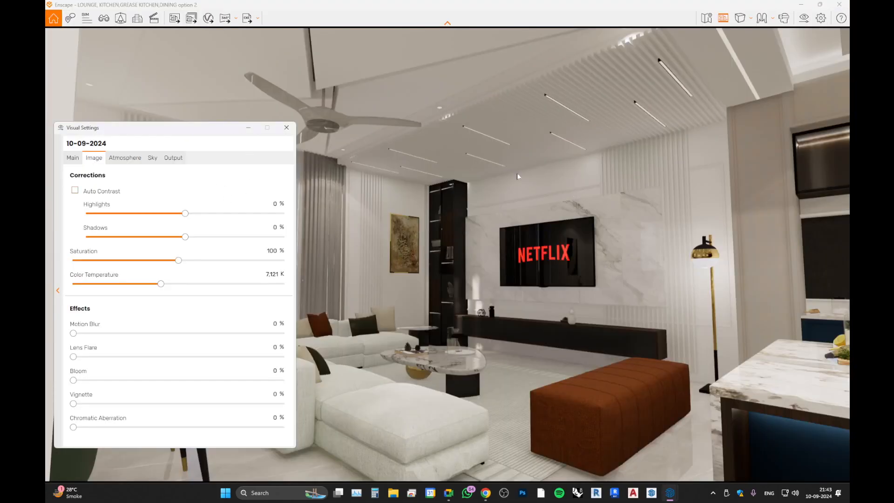
# Switch the camera projection to Two-Point for the living room view.
pyautogui.click(741, 19)
pyautogui.click(778, 49)
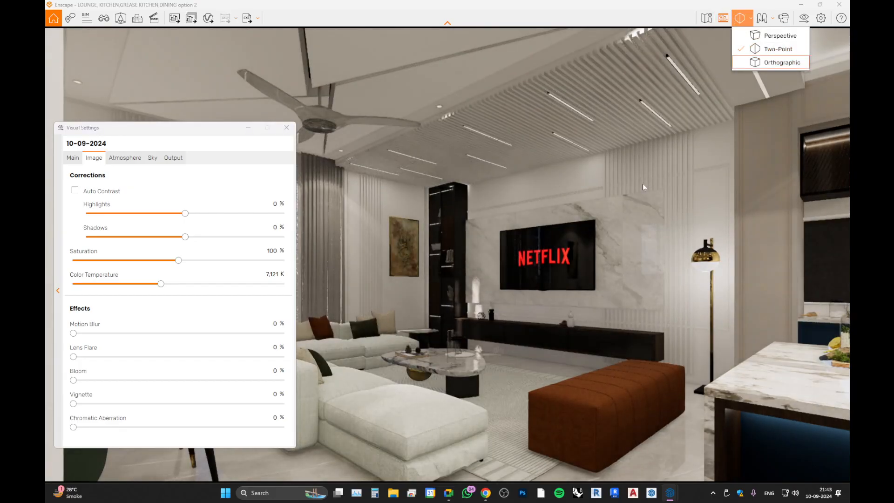
pyautogui.click(189, 146)
pyautogui.moveTo(160, 138); pyautogui.dragTo(199, 151)
# Set the image Highlights to 17% with the TV wall and dining area unobstructed for checking.
pyautogui.moveTo(223, 228); pyautogui.dragTo(269, 229)
pyautogui.moveTo(257, 142); pyautogui.dragTo(473, 142)
pyautogui.moveTo(109, 164); pyautogui.dragTo(233, 165)
pyautogui.moveTo(483, 224); pyautogui.dragTo(455, 228)
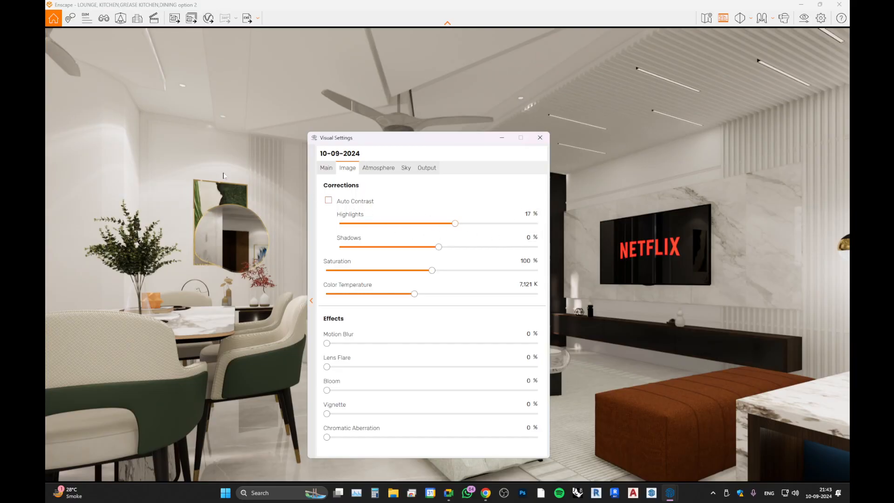
pyautogui.moveTo(458, 137); pyautogui.dragTo(192, 124)
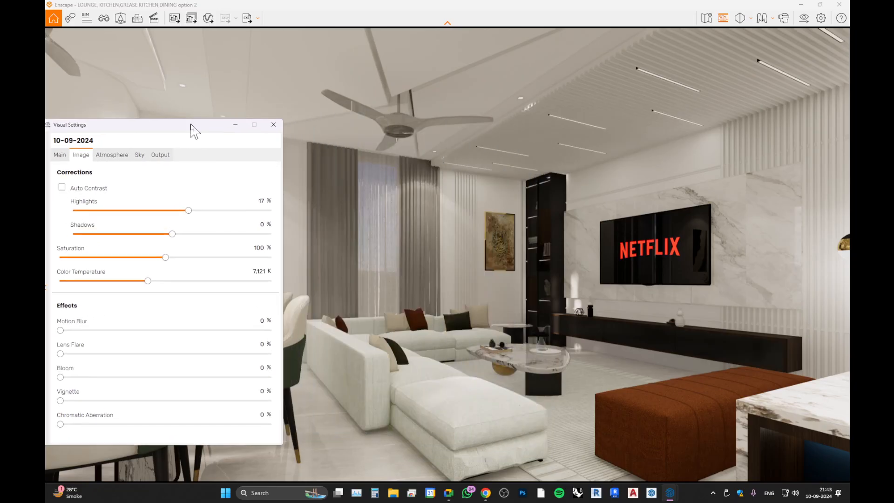
pyautogui.moveTo(450, 168); pyautogui.dragTo(450, 168)
pyautogui.moveTo(175, 125); pyautogui.dragTo(278, 122)
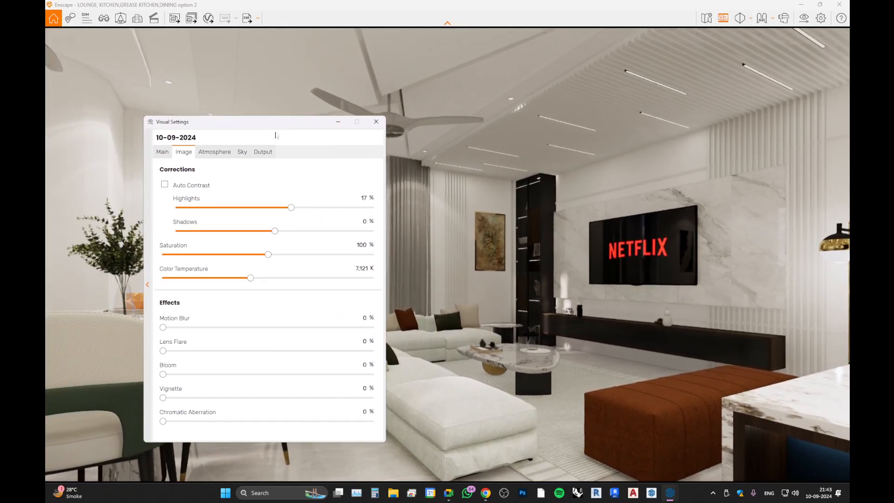
# Test Shadows levels of -20%, -42% and 31% on the living room and settle on -43%.
pyautogui.moveTo(275, 231); pyautogui.dragTo(255, 231)
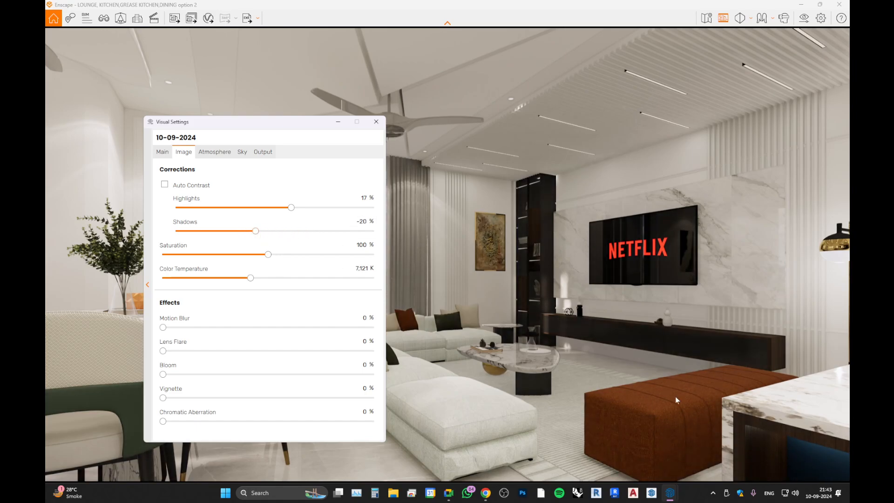
pyautogui.moveTo(259, 233); pyautogui.dragTo(234, 236)
pyautogui.moveTo(456, 266); pyautogui.dragTo(480, 266)
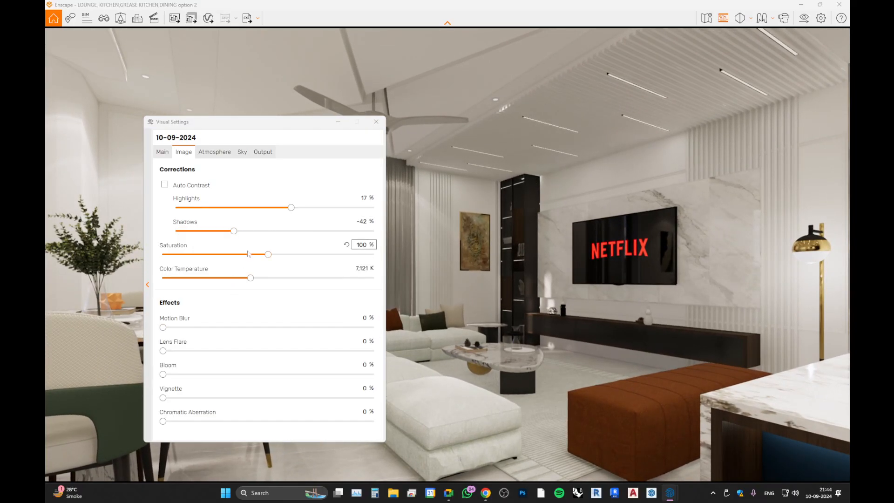
pyautogui.moveTo(234, 231); pyautogui.dragTo(308, 235)
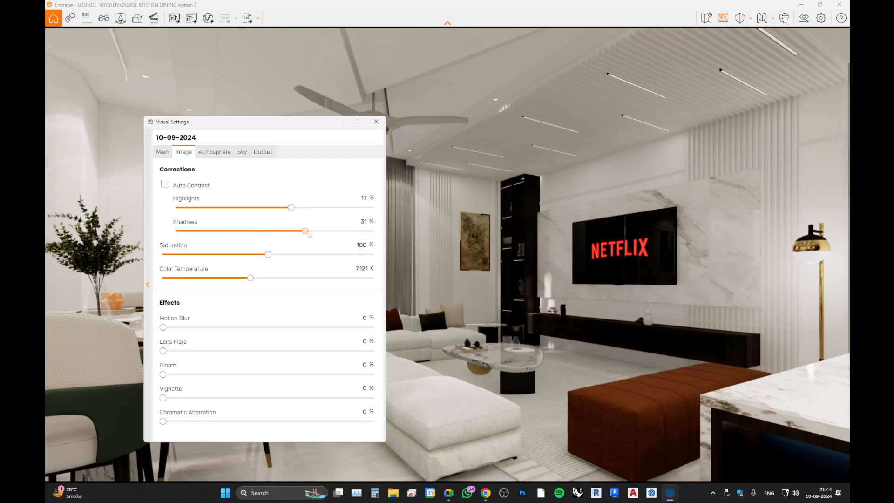
pyautogui.moveTo(308, 234); pyautogui.dragTo(250, 239)
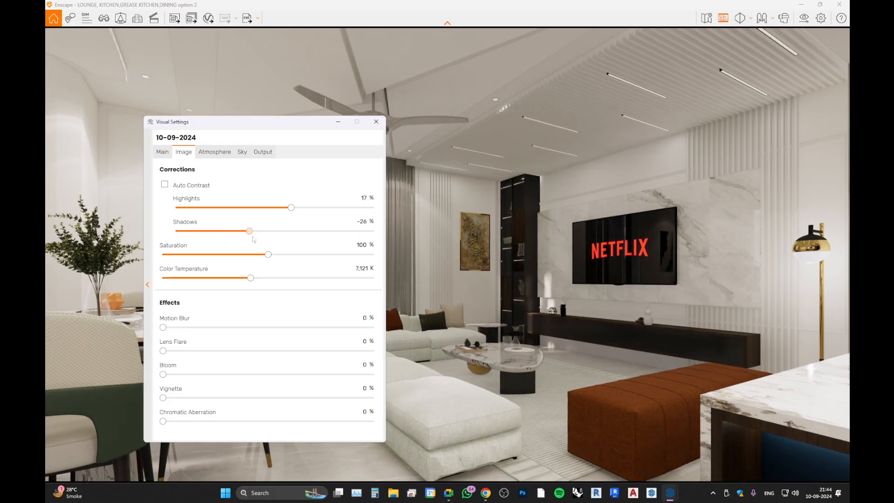
pyautogui.moveTo(251, 240); pyautogui.dragTo(236, 239)
# Move the camera around the living room beside the kitchen counter to examine the shadow correction from nearby viewpoints.
pyautogui.click(507, 267)
pyautogui.press('q')
pyautogui.moveTo(507, 267); pyautogui.dragTo(523, 261)
pyautogui.press('a')
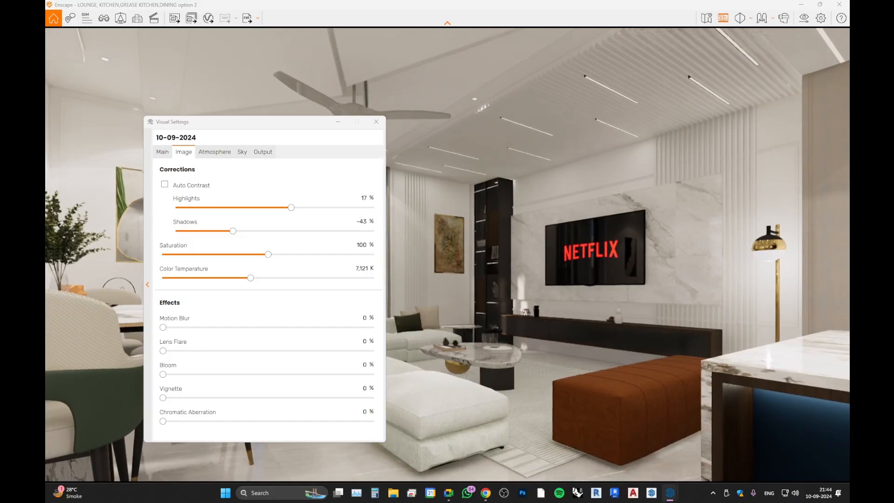
pyautogui.press('s')
pyautogui.press('d')
pyautogui.press('w')
pyautogui.moveTo(523, 262); pyautogui.dragTo(488, 264)
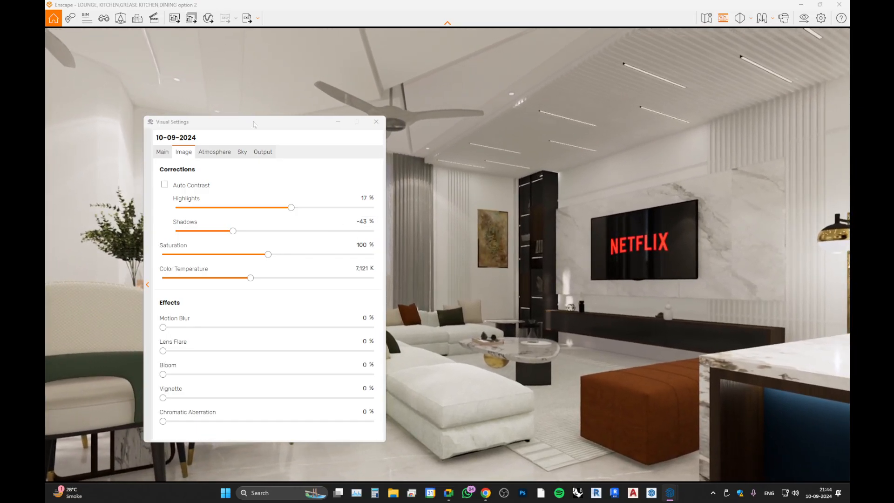
# Test Shadows at 93% with the dining area uncovered and finish with Shadows at -60%.
pyautogui.moveTo(252, 124); pyautogui.dragTo(703, 60)
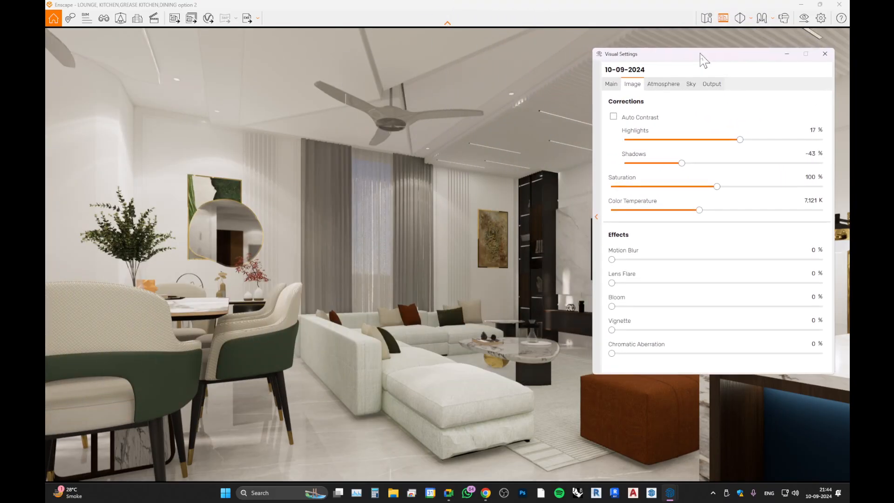
pyautogui.moveTo(681, 164); pyautogui.dragTo(815, 167)
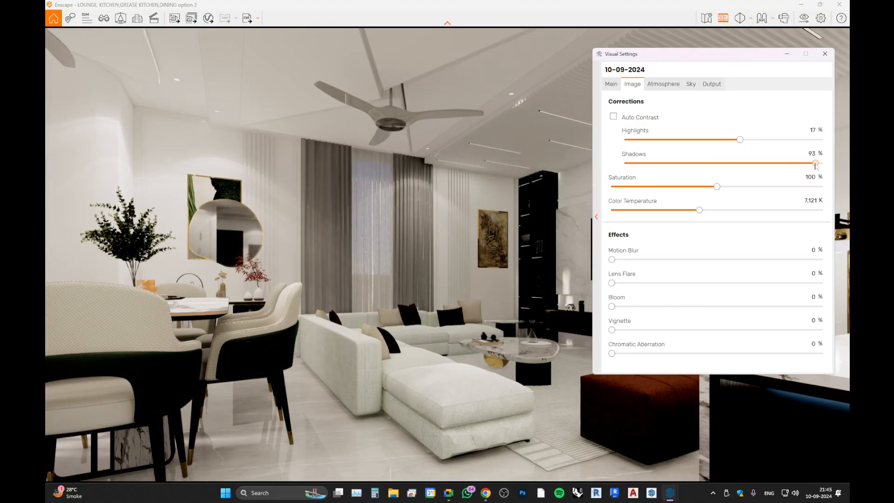
pyautogui.moveTo(816, 166); pyautogui.dragTo(670, 176)
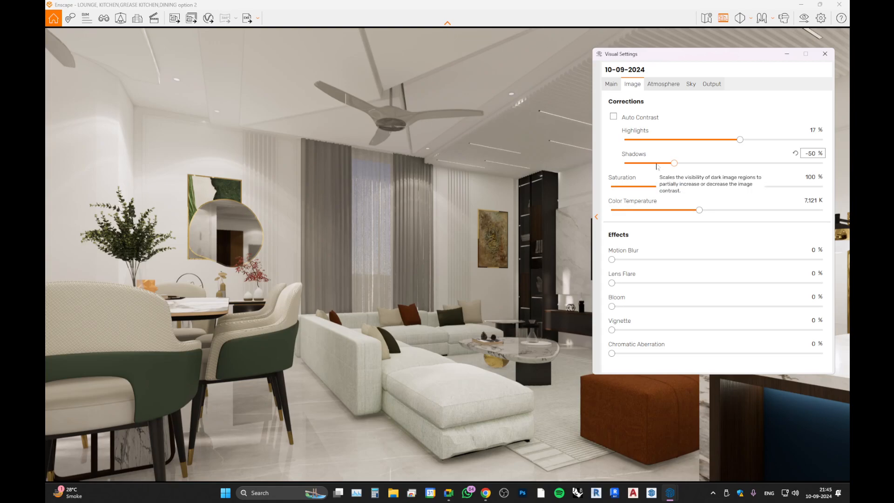
pyautogui.moveTo(674, 164)
pyautogui.mouseDown()
pyautogui.moveTo(573, 167)
pyautogui.moveTo(803, 163)
pyautogui.moveTo(630, 165)
pyautogui.moveTo(664, 169)
pyautogui.mouseUp()
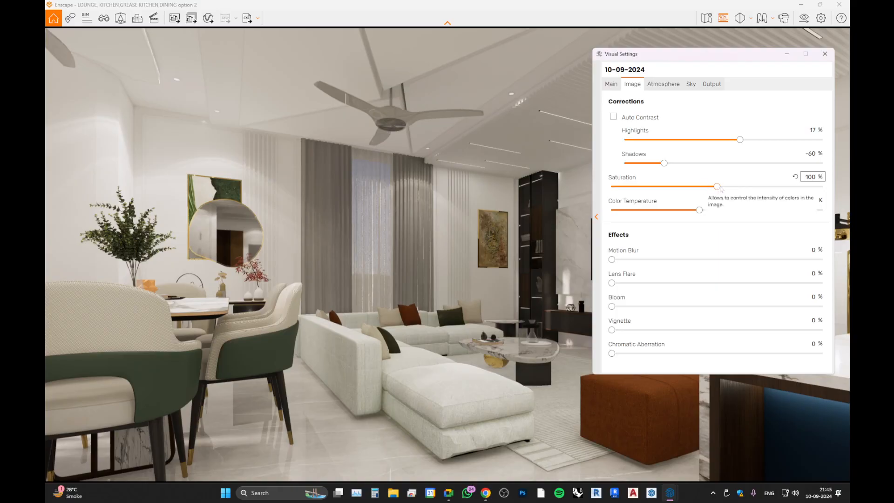
# Lower the image Highlights and balance the brightness by setting the camera Exposure to 54%.
pyautogui.moveTo(739, 141); pyautogui.dragTo(736, 166)
pyautogui.click(611, 84)
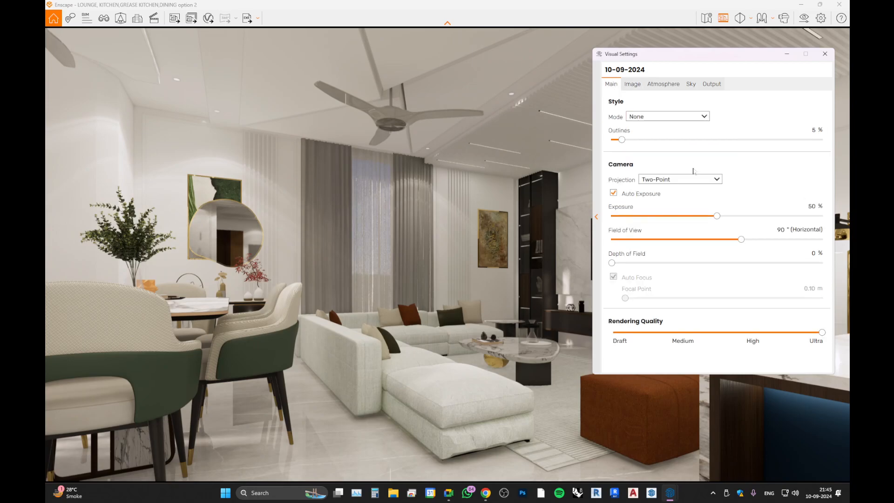
pyautogui.moveTo(716, 219)
pyautogui.mouseDown()
pyautogui.moveTo(709, 220)
pyautogui.moveTo(728, 220)
pyautogui.mouseUp()
pyautogui.click(634, 85)
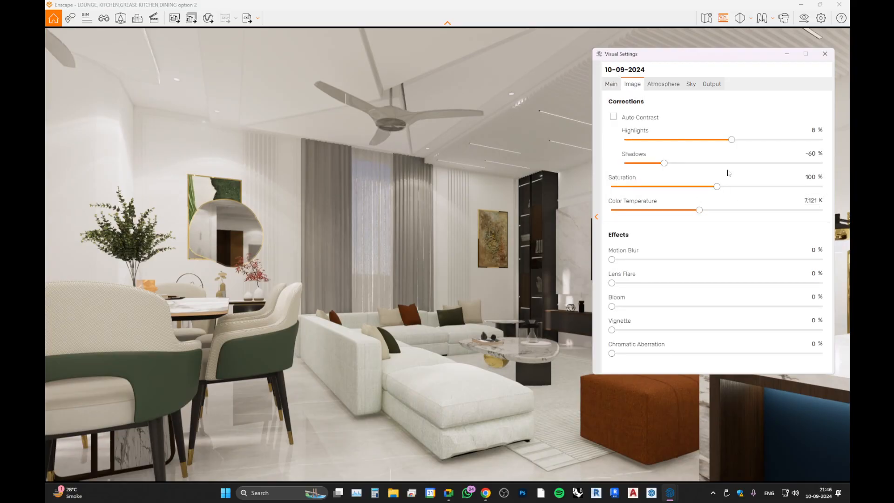
pyautogui.moveTo(727, 145); pyautogui.dragTo(683, 147)
pyautogui.click(611, 85)
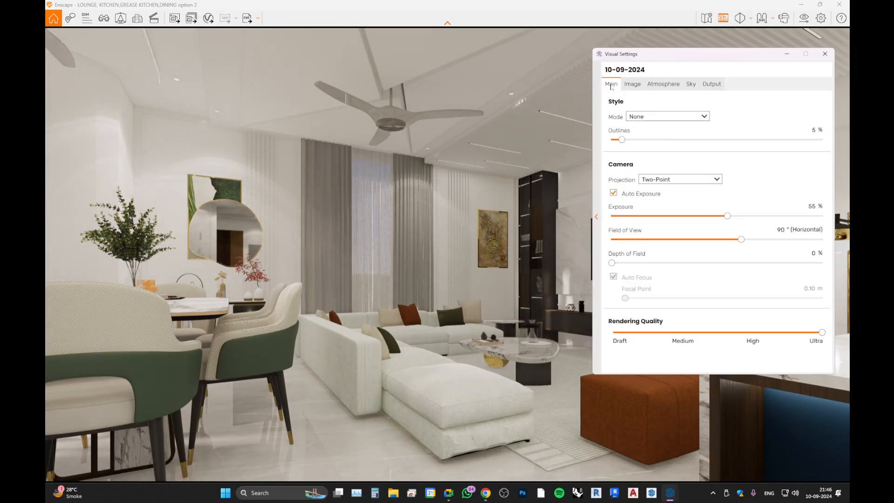
pyautogui.moveTo(728, 219)
pyautogui.mouseDown()
pyautogui.moveTo(704, 219)
pyautogui.moveTo(724, 218)
pyautogui.mouseUp()
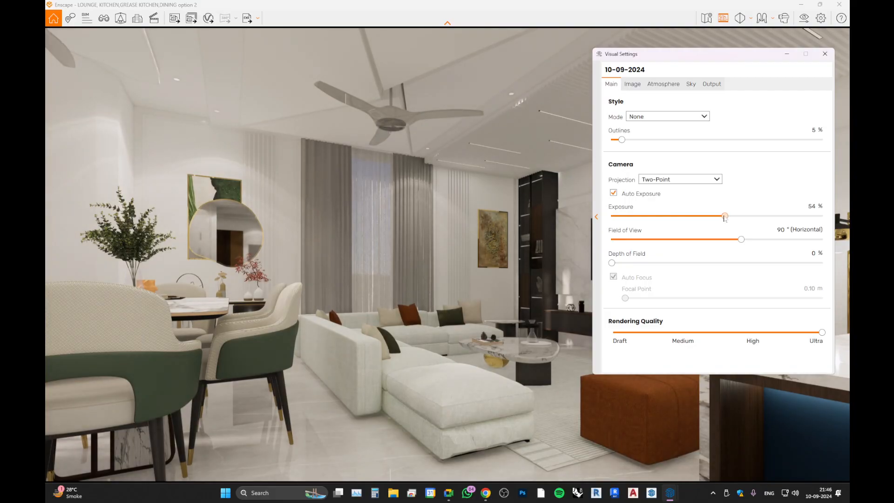
# Test Saturation at 92% and 124% on the living room image and settle on 112%.
pyautogui.click(633, 83)
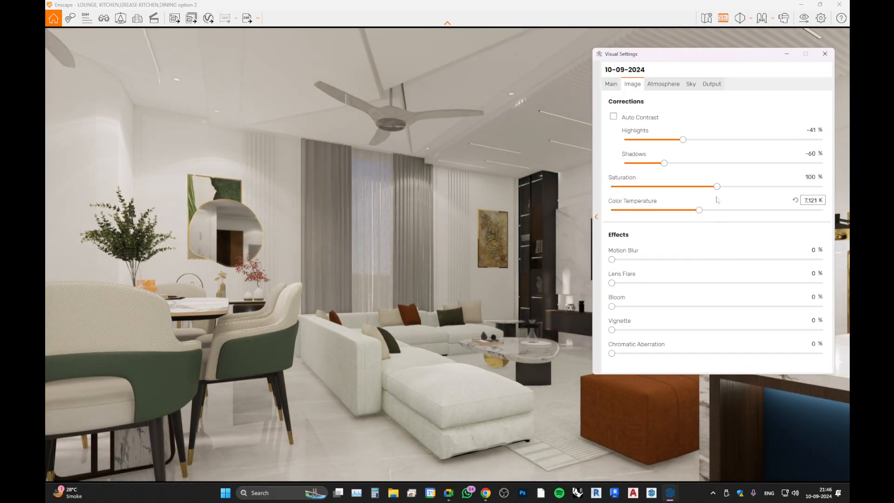
pyautogui.moveTo(518, 202); pyautogui.dragTo(526, 204)
pyautogui.moveTo(451, 270); pyautogui.dragTo(459, 266)
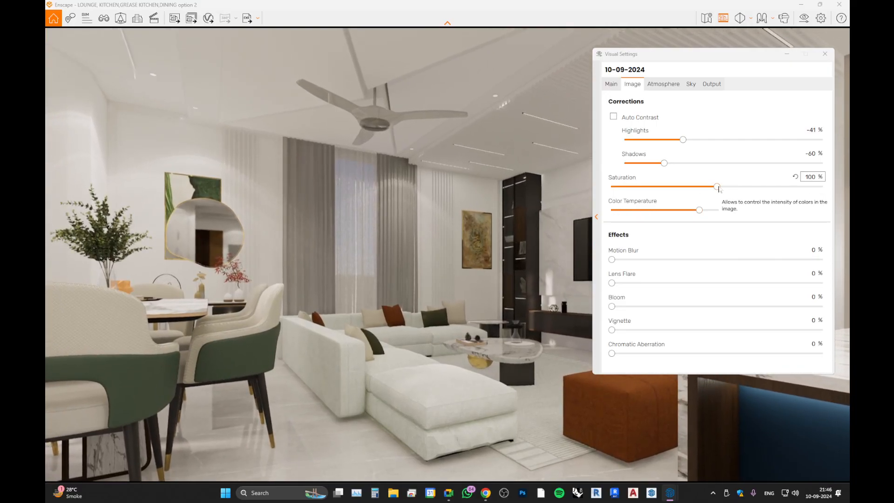
pyautogui.moveTo(718, 187)
pyautogui.mouseDown()
pyautogui.moveTo(613, 189)
pyautogui.moveTo(804, 187)
pyautogui.moveTo(833, 203)
pyautogui.moveTo(797, 188)
pyautogui.moveTo(762, 189)
pyautogui.moveTo(822, 188)
pyautogui.moveTo(689, 196)
pyautogui.moveTo(711, 202)
pyautogui.mouseUp()
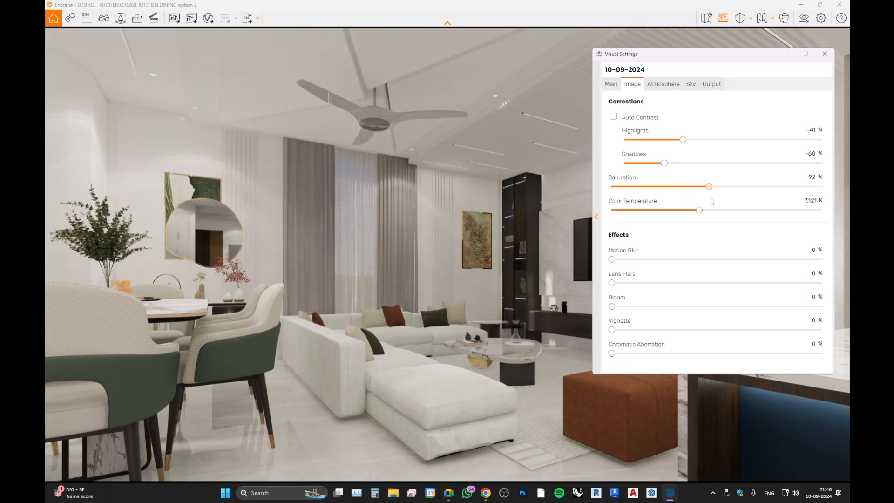
pyautogui.moveTo(711, 201); pyautogui.dragTo(708, 201)
pyautogui.moveTo(708, 201); pyautogui.dragTo(743, 191)
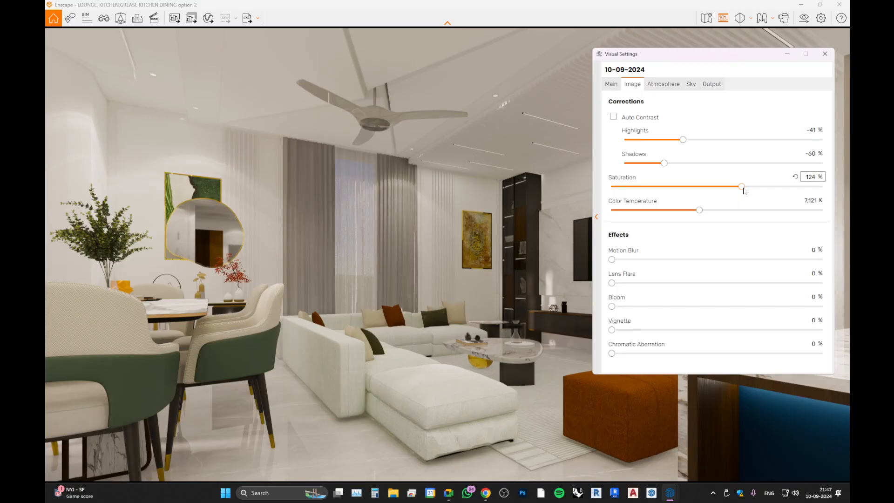
pyautogui.moveTo(744, 187)
pyautogui.mouseDown()
pyautogui.moveTo(684, 190)
pyautogui.moveTo(763, 199)
pyautogui.moveTo(733, 198)
pyautogui.mouseUp()
pyautogui.moveTo(735, 198)
pyautogui.mouseDown()
pyautogui.moveTo(706, 199)
pyautogui.moveTo(730, 191)
pyautogui.mouseUp()
pyautogui.click(796, 177)
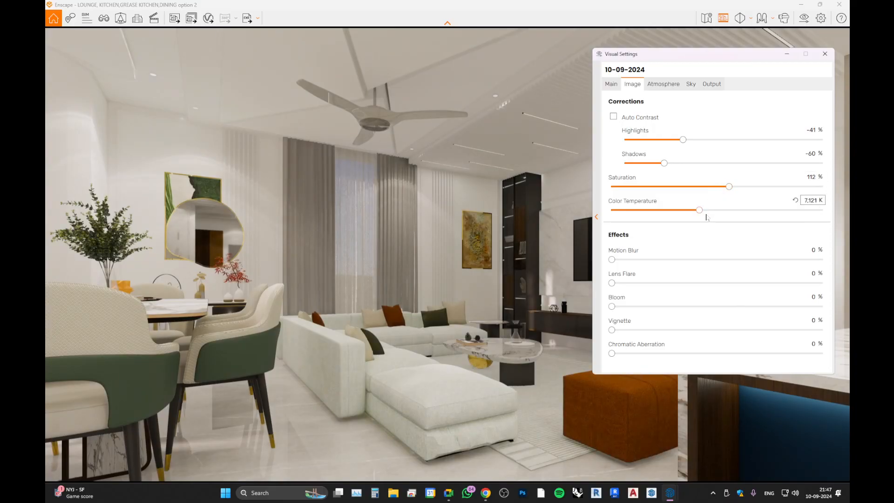
# Test Color Temperature at 15,000 K, settle on 7,309 K, and raise Saturation to 118%.
pyautogui.moveTo(701, 212); pyautogui.dragTo(825, 212)
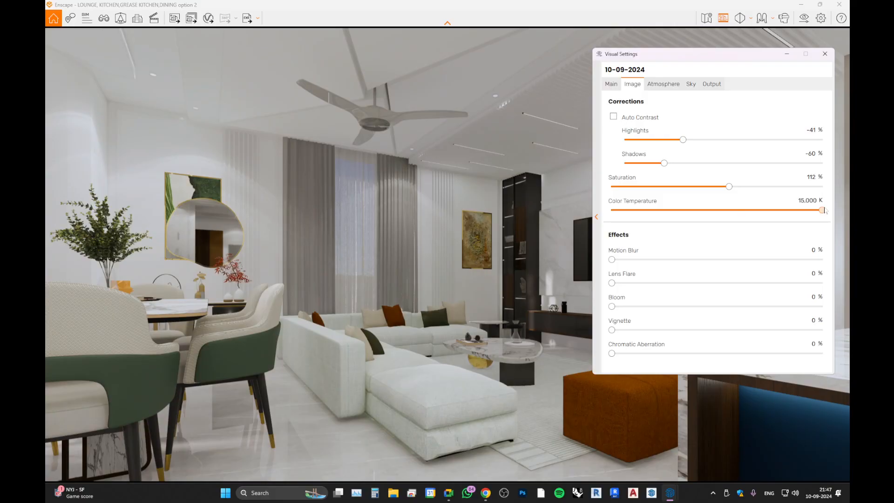
pyautogui.moveTo(825, 211); pyautogui.dragTo(705, 217)
pyautogui.moveTo(729, 187); pyautogui.dragTo(705, 214)
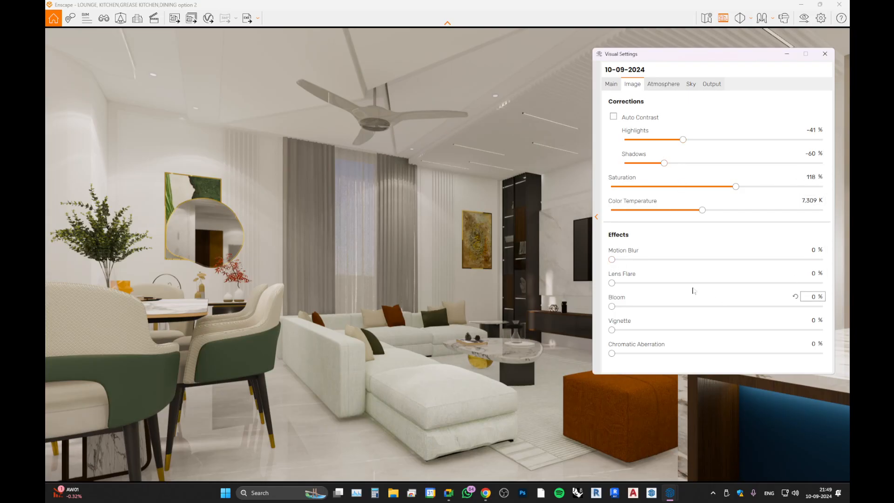
# Try Bloom at 18% and reduce it to 6%, with Vignette at 50% and Lens Flare and Chromatic Aberration at 0%.
pyautogui.moveTo(612, 283)
pyautogui.mouseDown()
pyautogui.moveTo(697, 284)
pyautogui.moveTo(608, 285)
pyautogui.mouseUp()
pyautogui.moveTo(612, 306); pyautogui.dragTo(545, 349)
pyautogui.moveTo(612, 306); pyautogui.dragTo(651, 312)
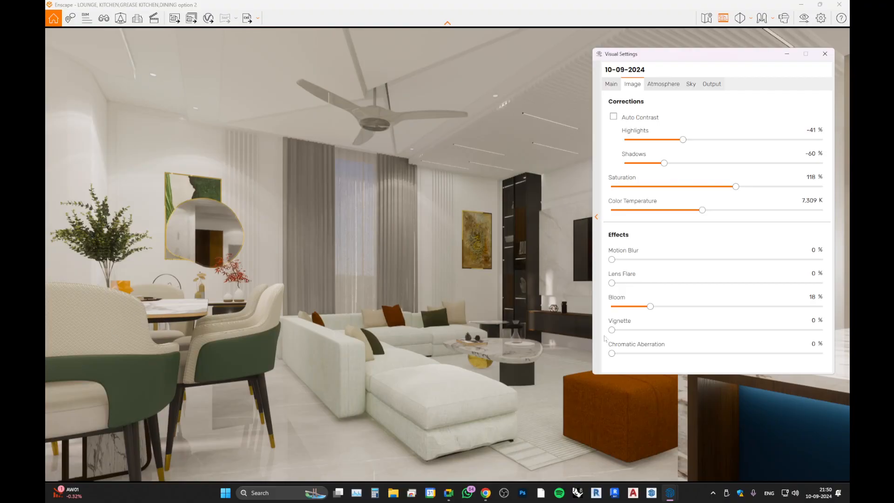
pyautogui.moveTo(650, 306); pyautogui.dragTo(625, 312)
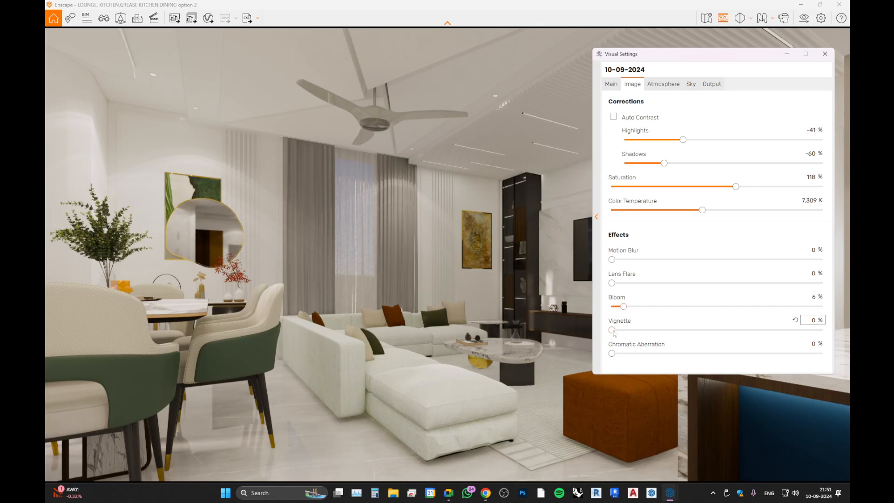
pyautogui.moveTo(619, 334); pyautogui.dragTo(719, 343)
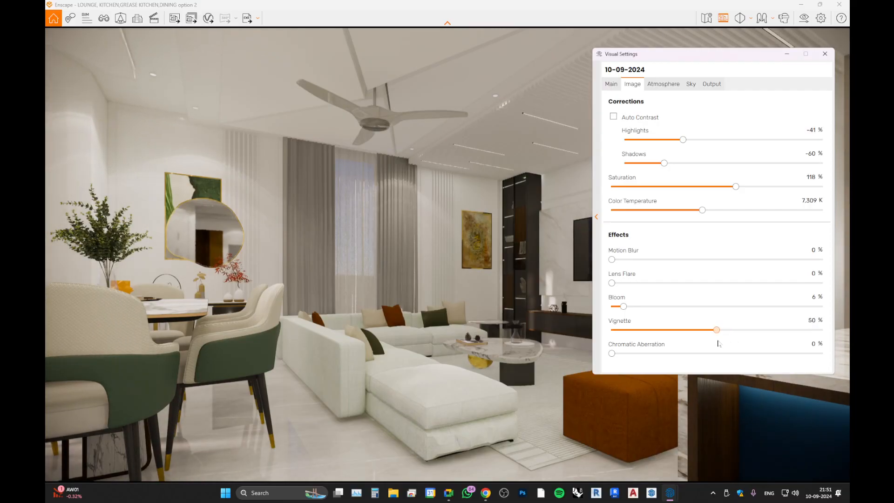
pyautogui.moveTo(612, 354); pyautogui.dragTo(608, 380)
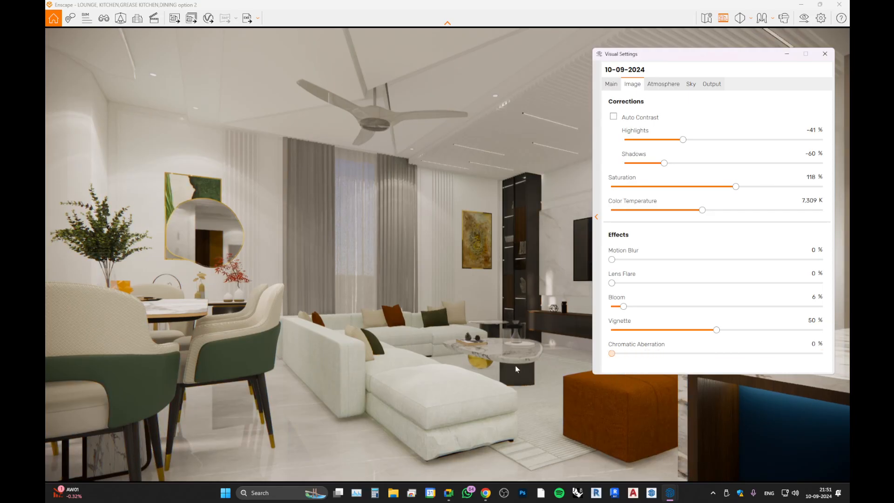
# Lower Shadow Sharpness to 9% in the atmosphere illumination settings.
pyautogui.click(656, 84)
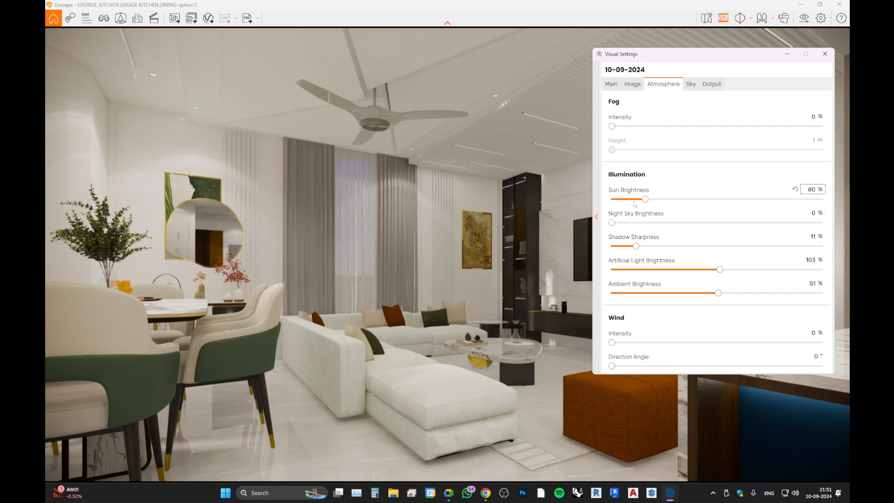
pyautogui.moveTo(637, 223)
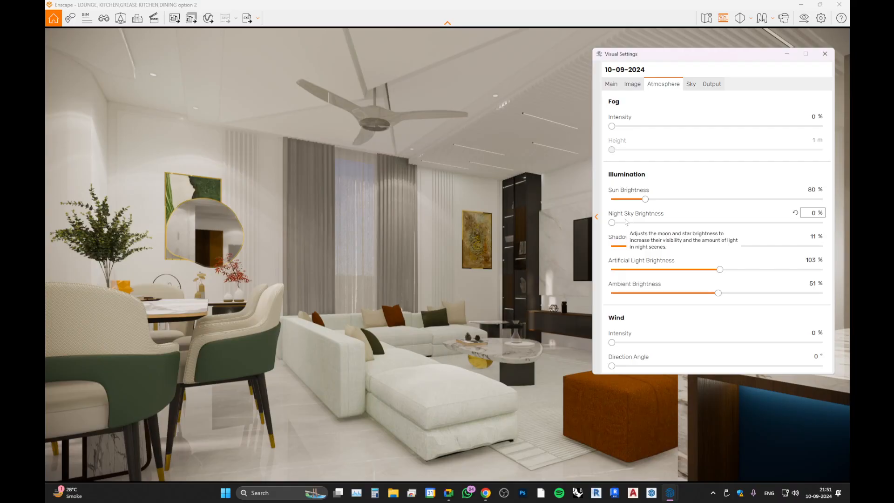
pyautogui.moveTo(638, 250)
pyautogui.moveTo(638, 250)
pyautogui.mouseDown()
pyautogui.moveTo(706, 250)
pyautogui.moveTo(634, 253)
pyautogui.mouseUp()
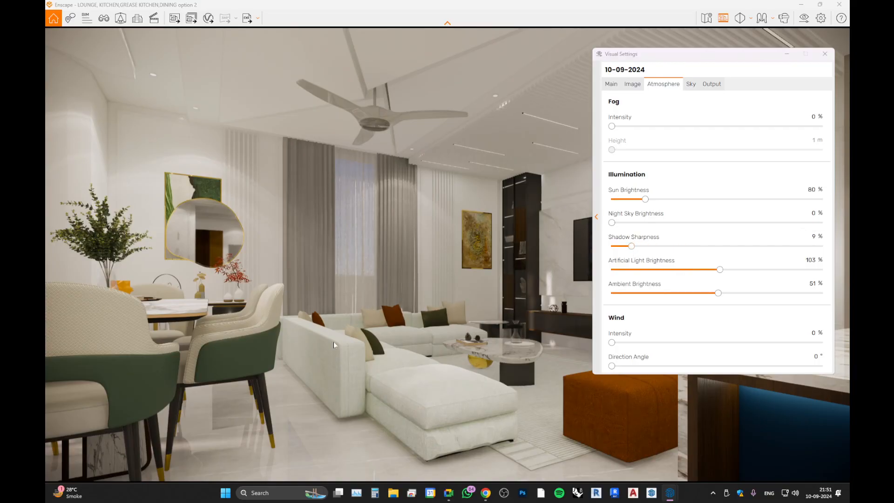
# Shift the time of day through 15:17 and 10:44 and raise Sun Brightness to 148%.
pyautogui.press('u')
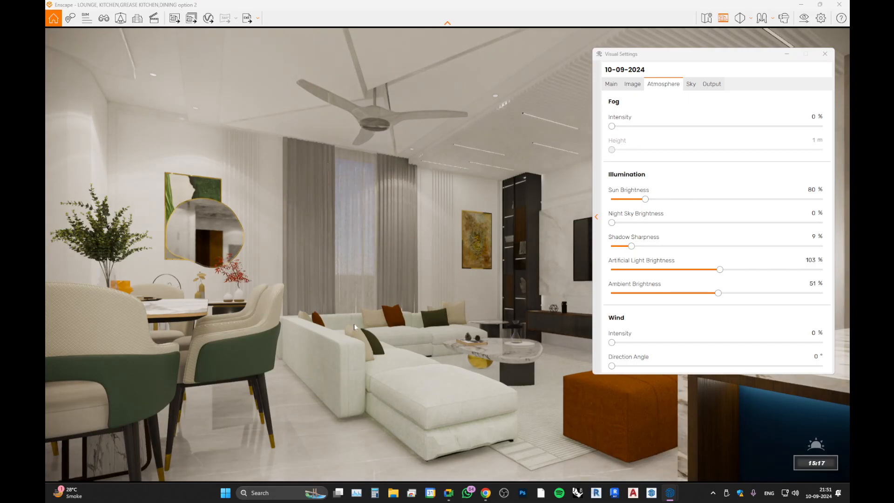
pyautogui.press('u')
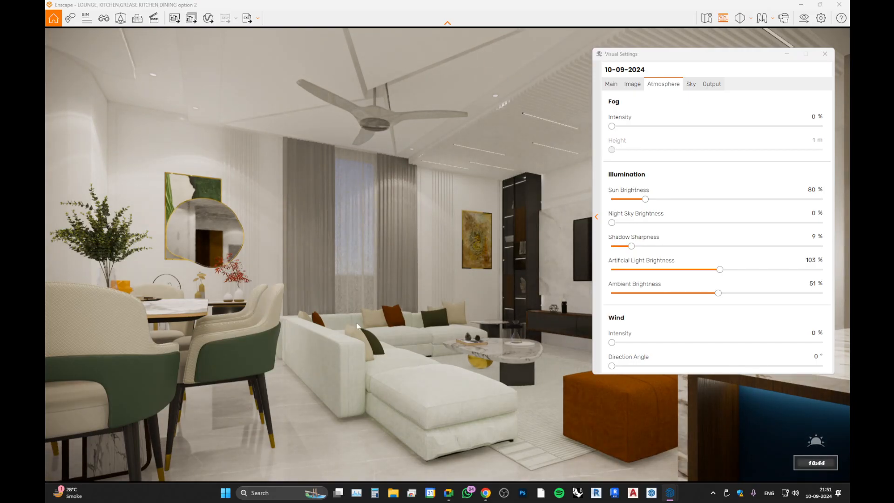
pyautogui.press('i')
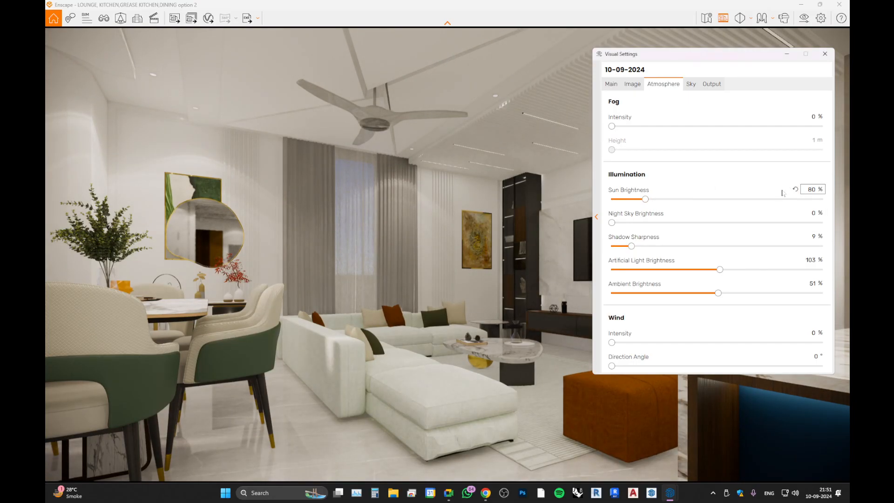
pyautogui.moveTo(644, 201); pyautogui.dragTo(674, 199)
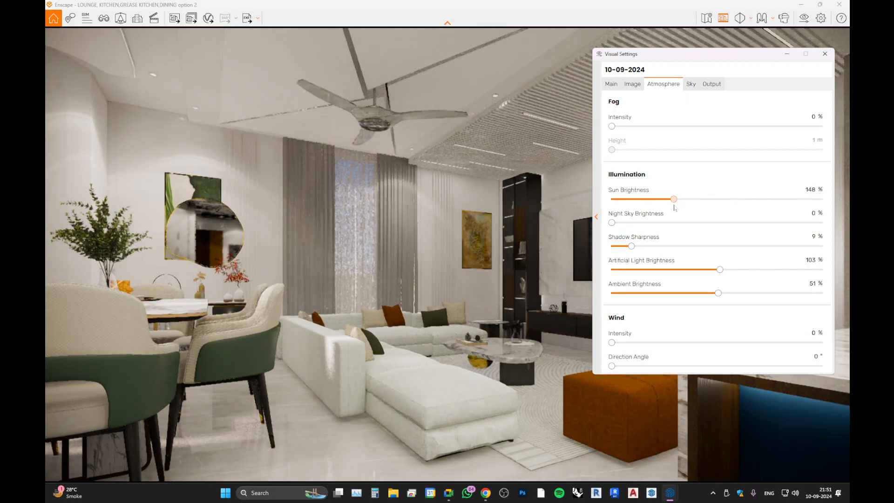
# Move the time of day back and forth between 08:11 and 15:48 to adjust the sunlight entering the living room.
pyautogui.press('i')
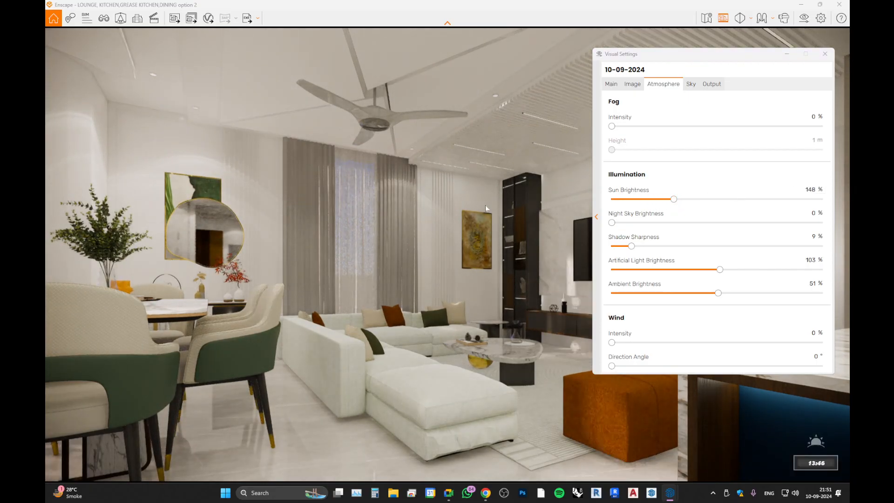
pyautogui.press('i')
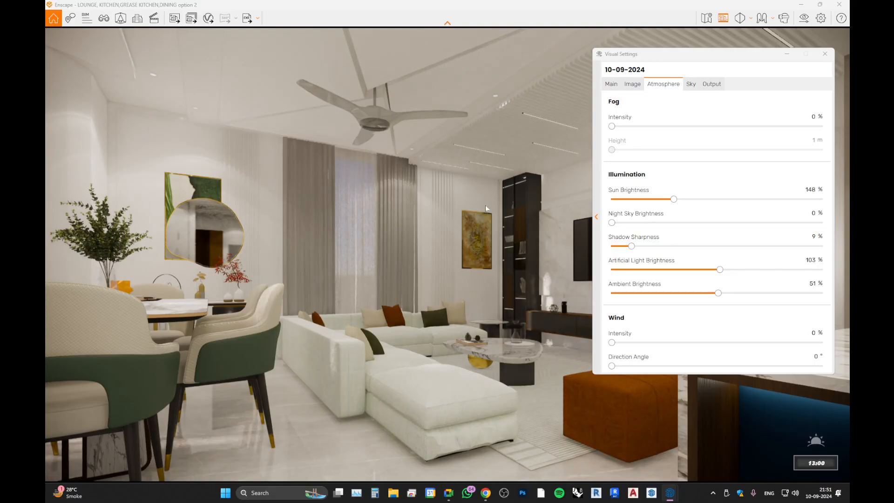
pyautogui.press('u')
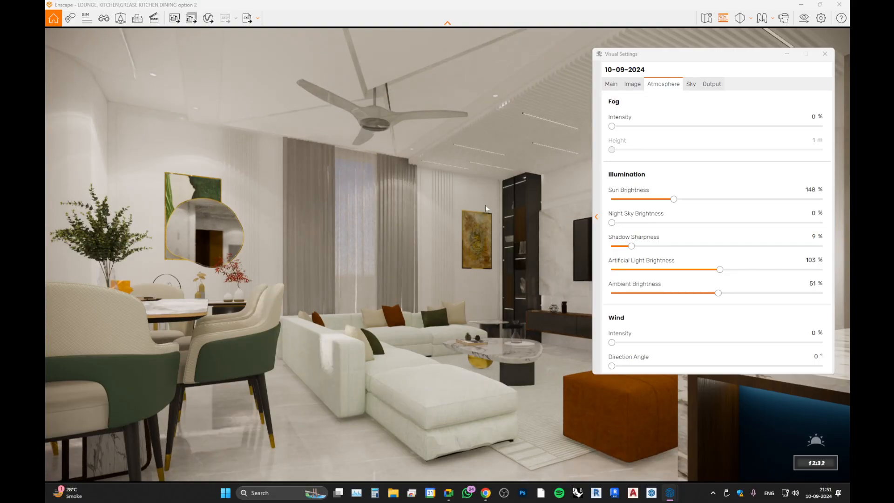
pyautogui.press('i')
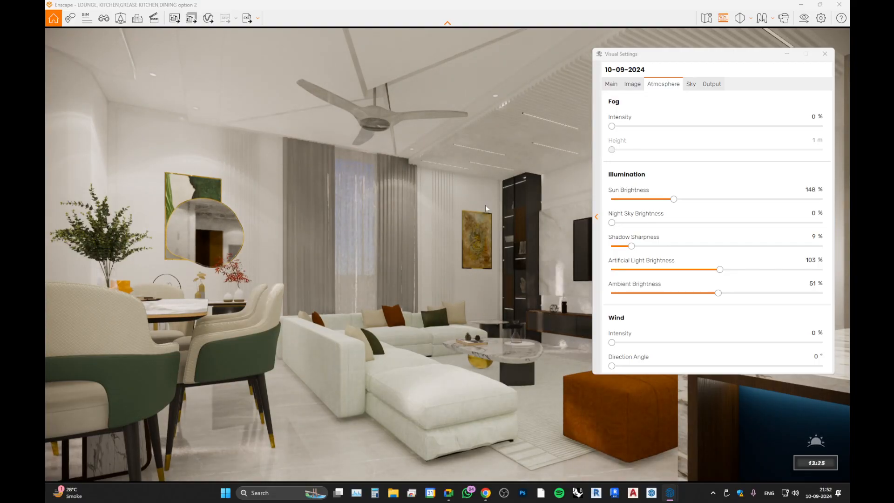
pyautogui.press('u')
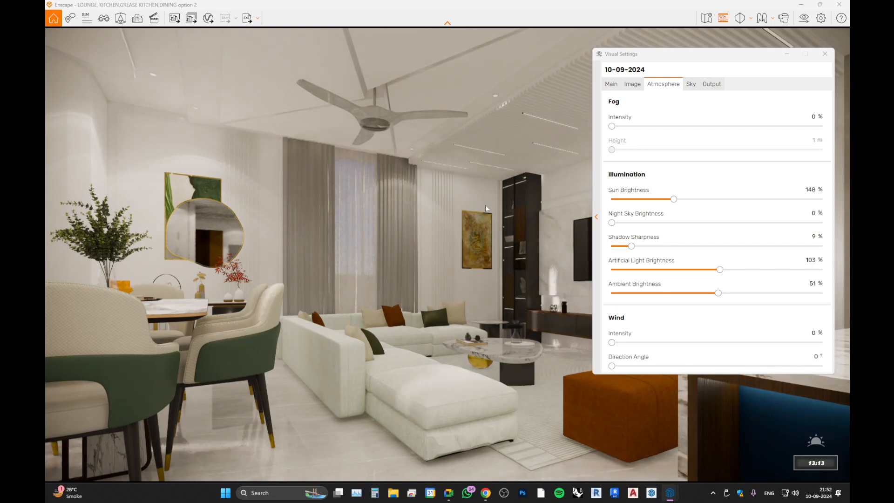
pyautogui.press('u')
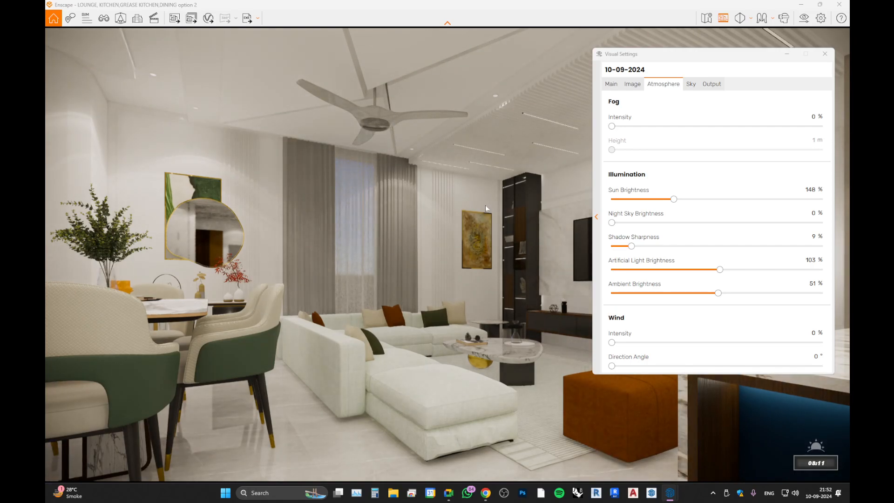
pyautogui.press('i')
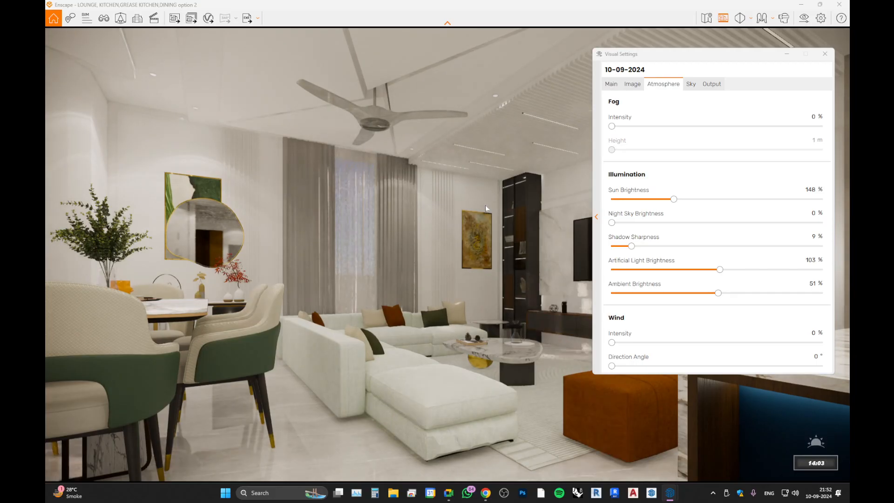
pyautogui.press('u')
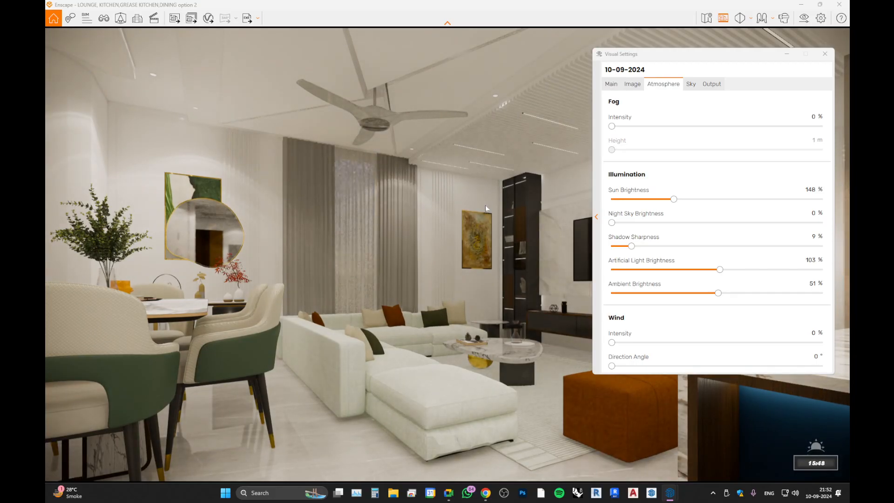
pyautogui.press('u')
pyautogui.press('i')
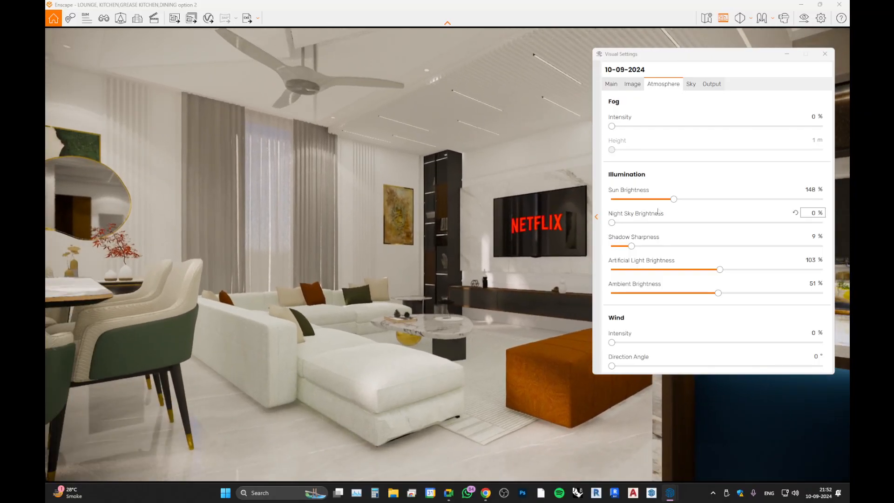
# Raise Sun Brightness to 341% and Shadow Sharpness to 39%, judging the sunlight patches on the TV wall up close.
pyautogui.moveTo(673, 199); pyautogui.dragTo(756, 201)
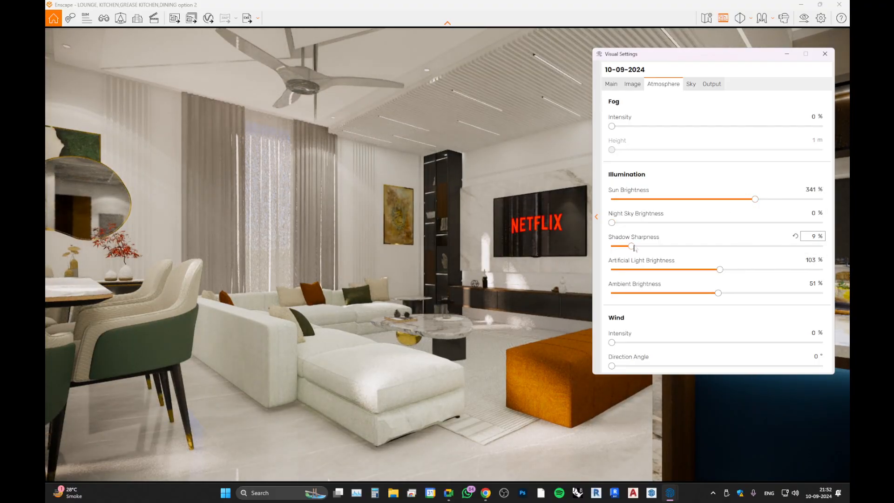
pyautogui.press('w')
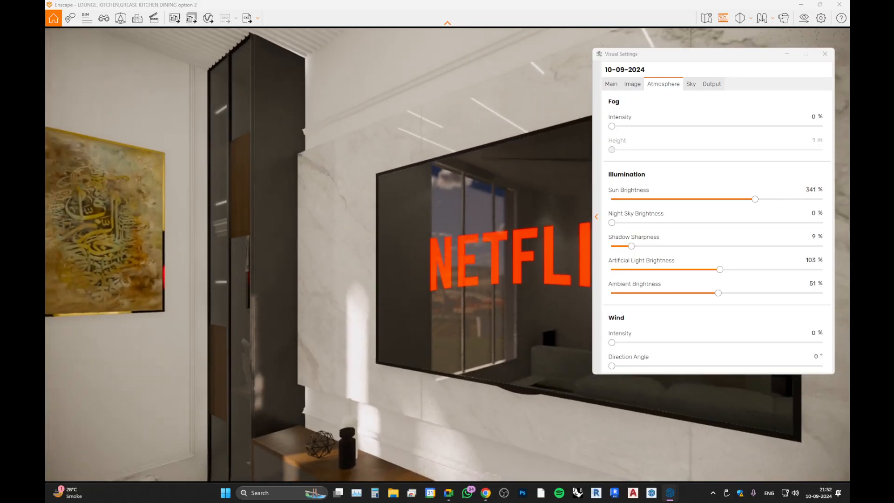
pyautogui.moveTo(509, 247); pyautogui.dragTo(509, 289)
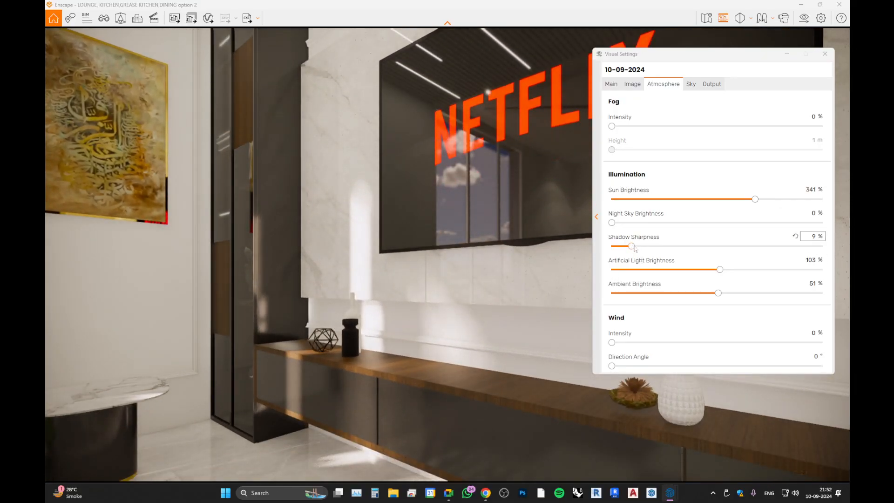
pyautogui.moveTo(634, 248); pyautogui.dragTo(688, 250)
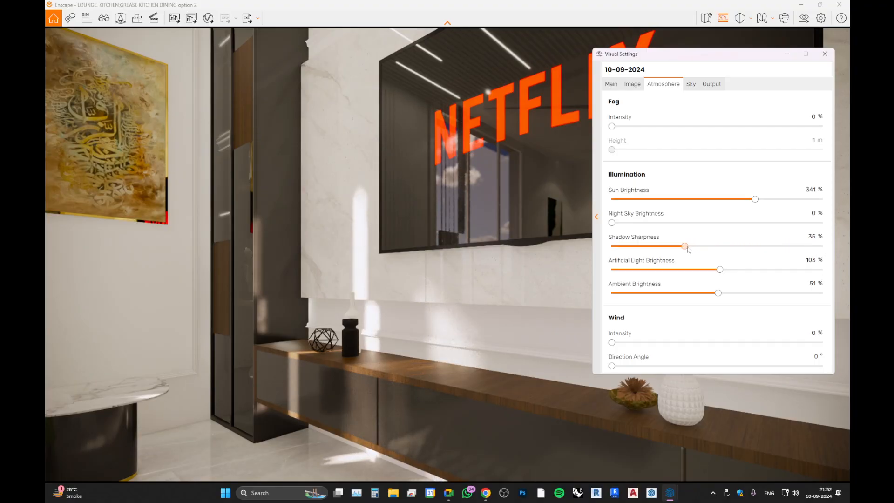
# Move the camera back from the TV wall and out through the curtained window to examine the sunlight and exterior surroundings.
pyautogui.click(375, 259)
pyautogui.press('s')
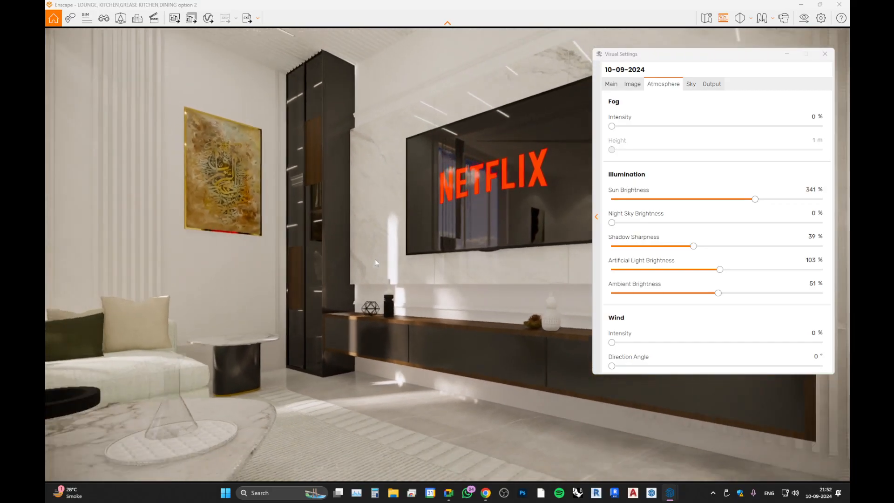
pyautogui.press('s')
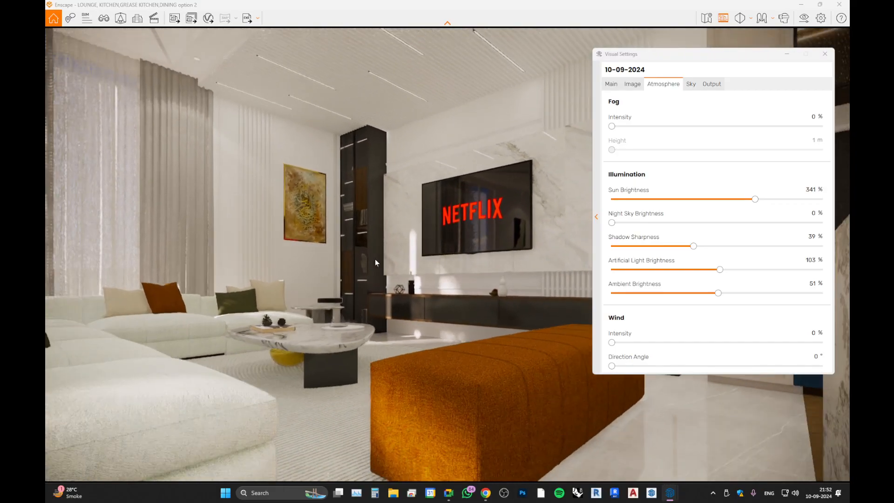
pyautogui.press('s')
pyautogui.moveTo(376, 259)
pyautogui.mouseDown()
pyautogui.moveTo(242, 255)
pyautogui.moveTo(358, 259)
pyautogui.mouseUp()
pyautogui.press('w')
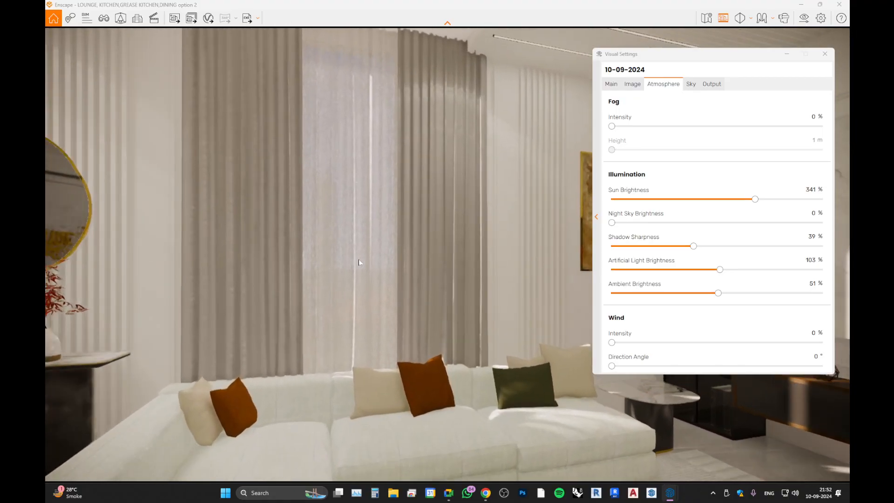
pyautogui.press('w')
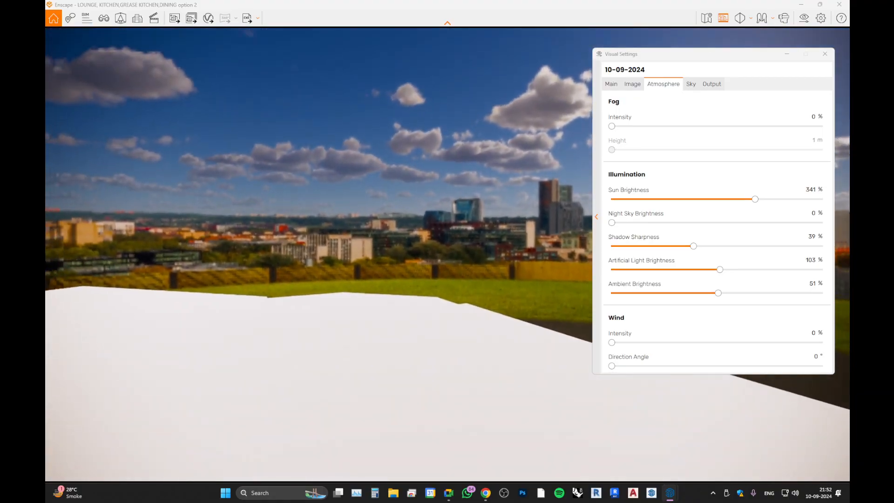
# Turn the exterior view towards the open sky and set the cloud Density and Variety to 0%.
pyautogui.moveTo(359, 259); pyautogui.dragTo(554, 230)
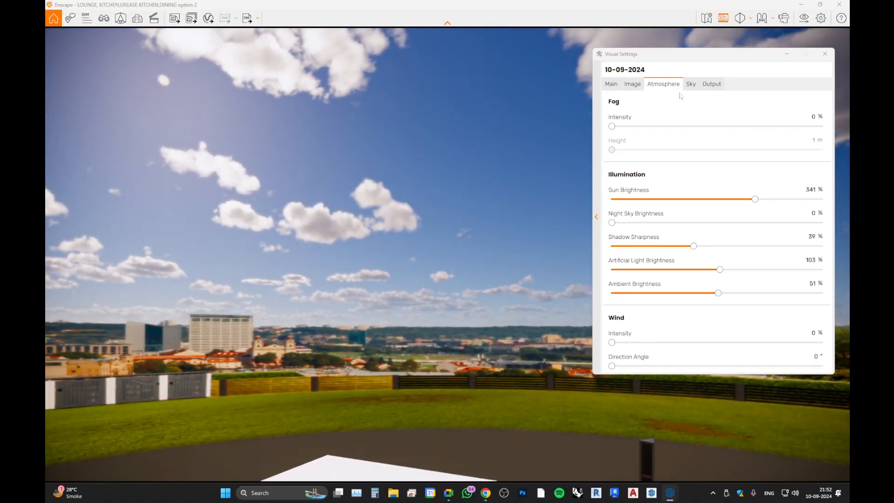
pyautogui.click(692, 84)
pyautogui.moveTo(718, 232); pyautogui.dragTo(612, 232)
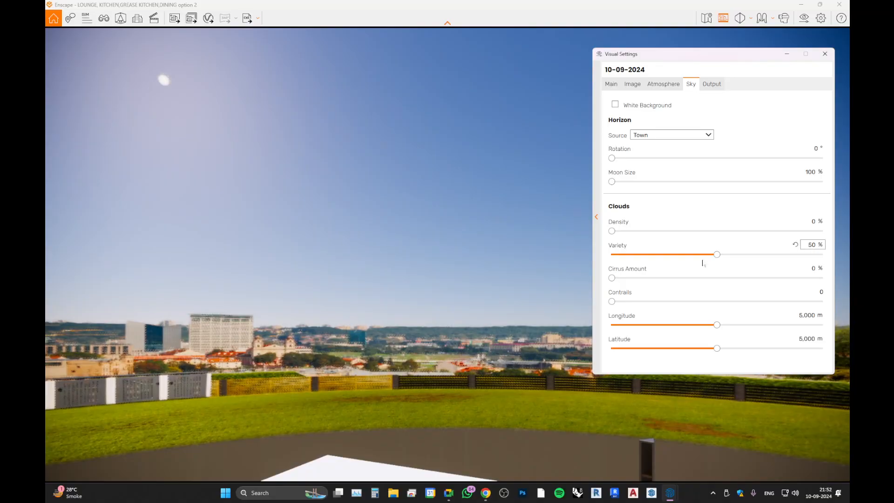
pyautogui.moveTo(718, 254); pyautogui.dragTo(565, 247)
# Return inside to the curtained lounge window and shift the time of day through 14:37 so sunlight falls on the sofa.
pyautogui.press('q')
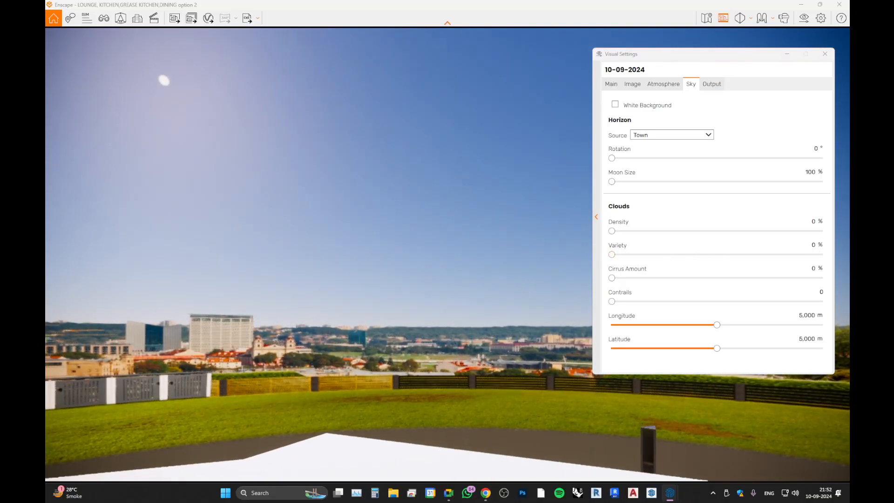
pyautogui.press('q')
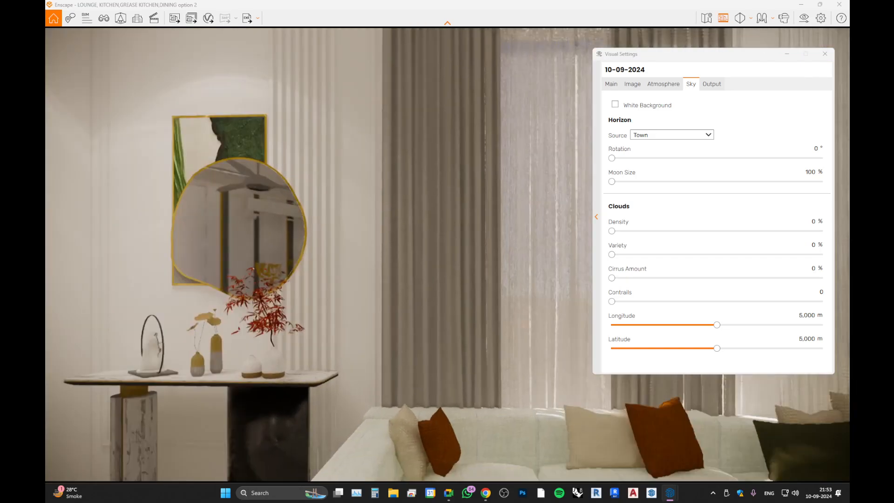
pyautogui.moveTo(316, 254)
pyautogui.mouseDown()
pyautogui.moveTo(480, 237)
pyautogui.moveTo(419, 246)
pyautogui.moveTo(451, 240)
pyautogui.mouseUp()
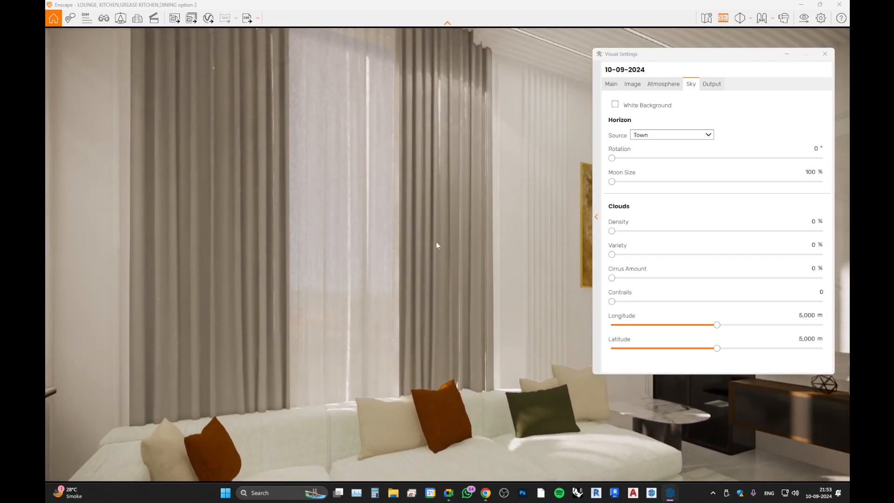
pyautogui.press('u')
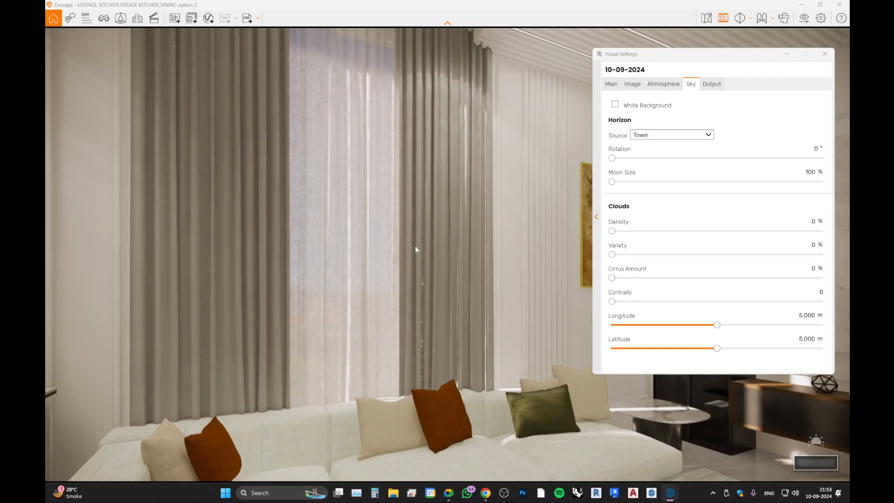
pyautogui.press('u')
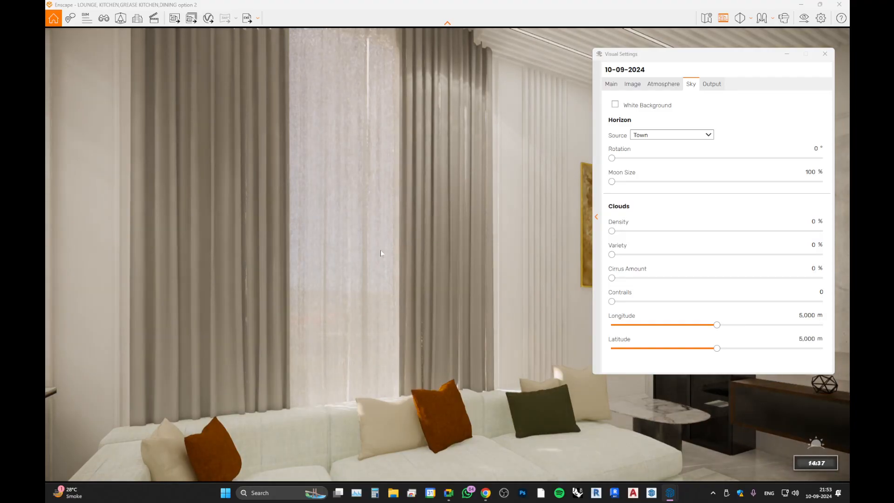
pyautogui.press('u')
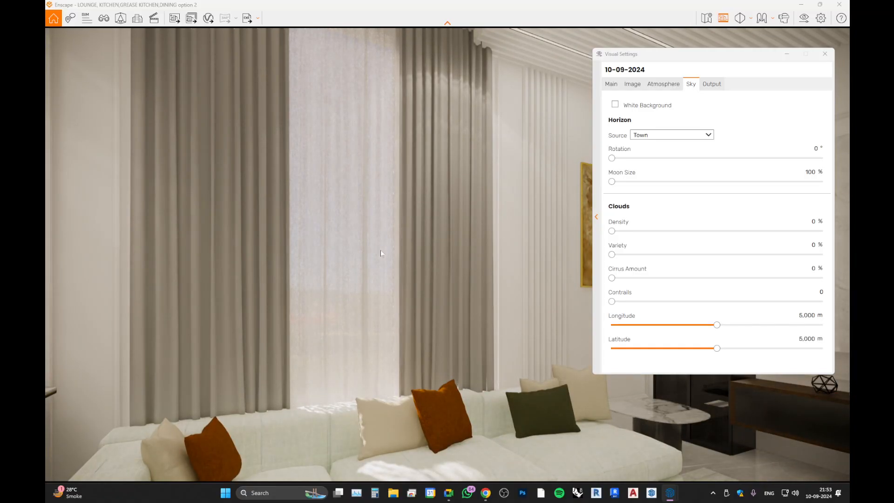
# Examine the sheer curtain and the sunlight pattern on the sofa back up close.
pyautogui.press('w')
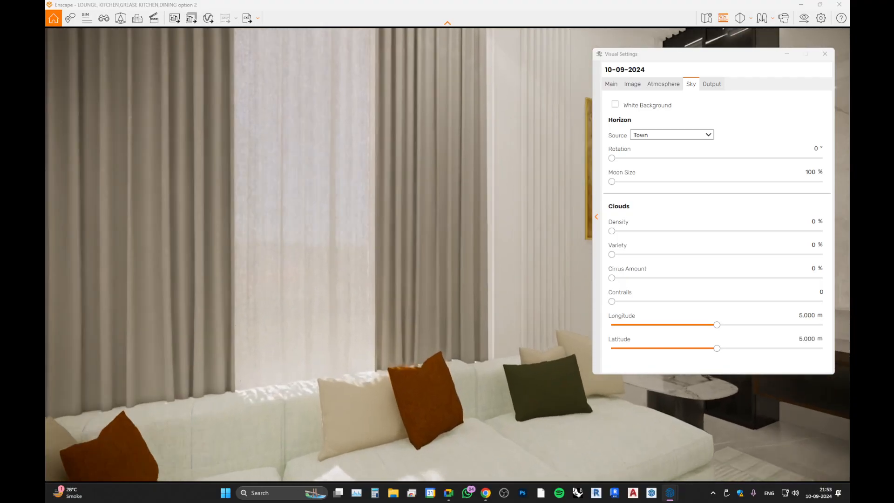
pyautogui.press('w')
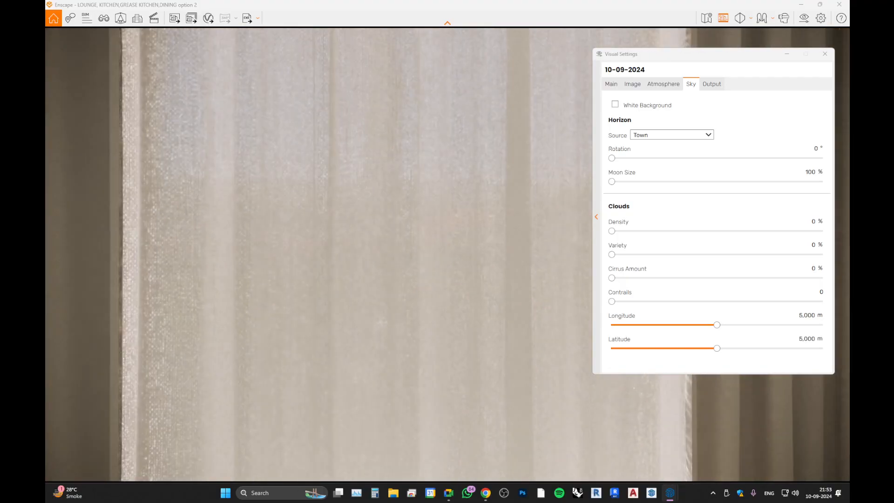
pyautogui.press('s')
pyautogui.press('a')
pyautogui.moveTo(200, 342); pyautogui.dragTo(242, 365)
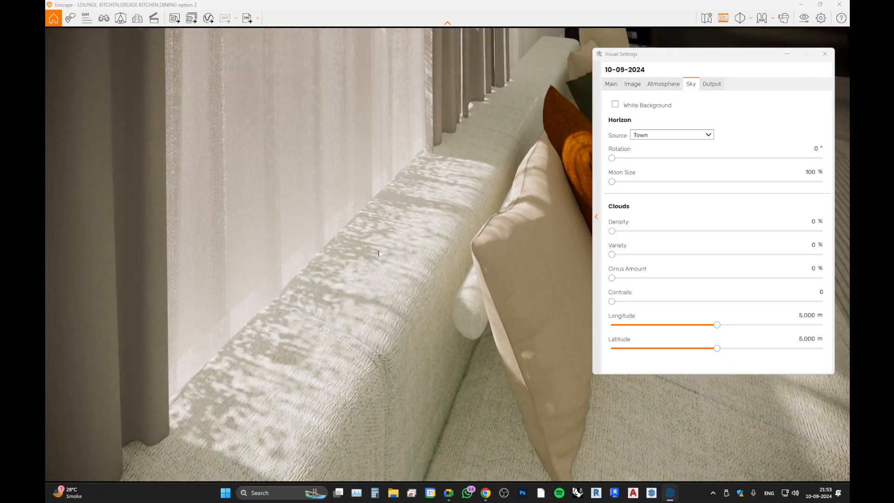
pyautogui.press('s')
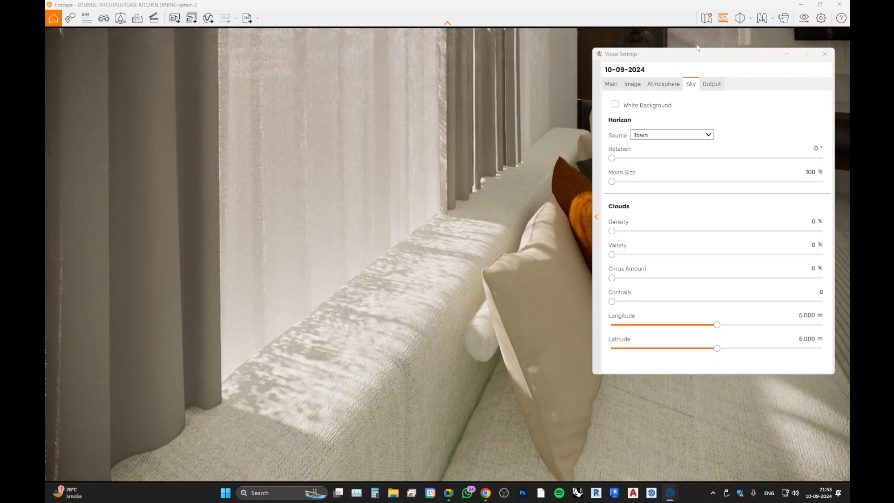
# Switch the projection to Perspective and reduce Shadow Sharpness to 4% while viewing the sunlit sofa back.
pyautogui.click(749, 21)
pyautogui.click(776, 36)
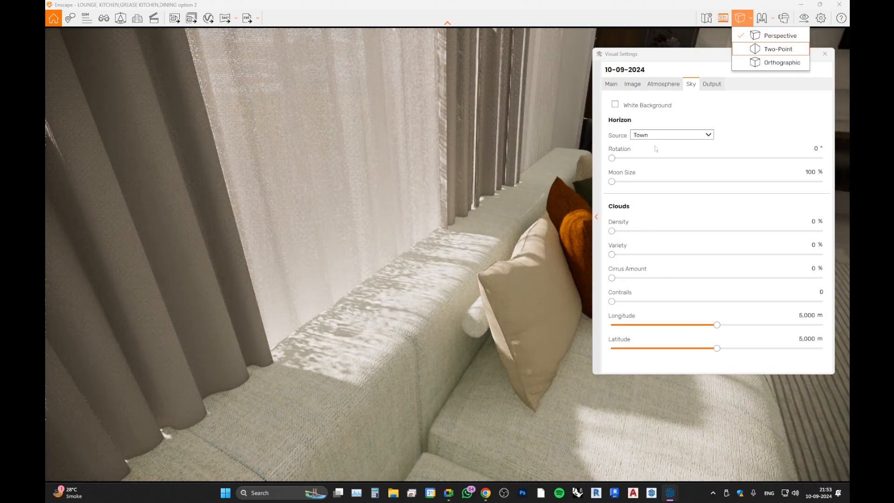
pyautogui.click(657, 87)
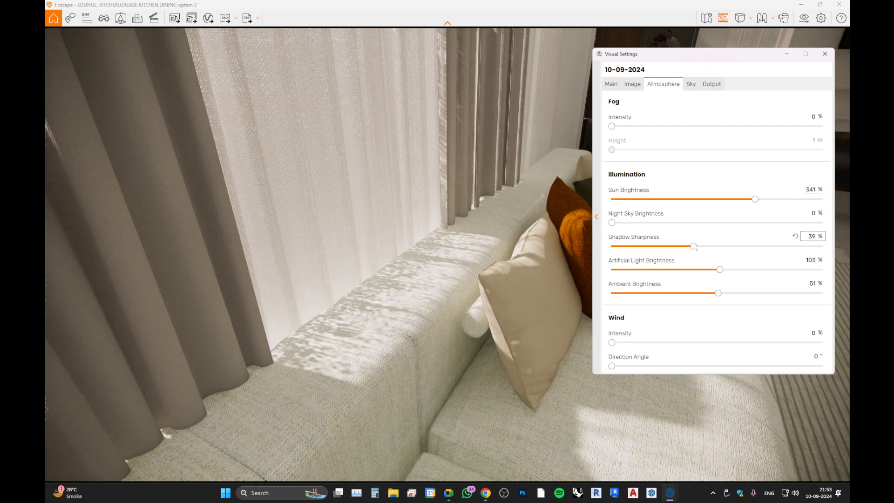
pyautogui.moveTo(696, 247); pyautogui.dragTo(612, 249)
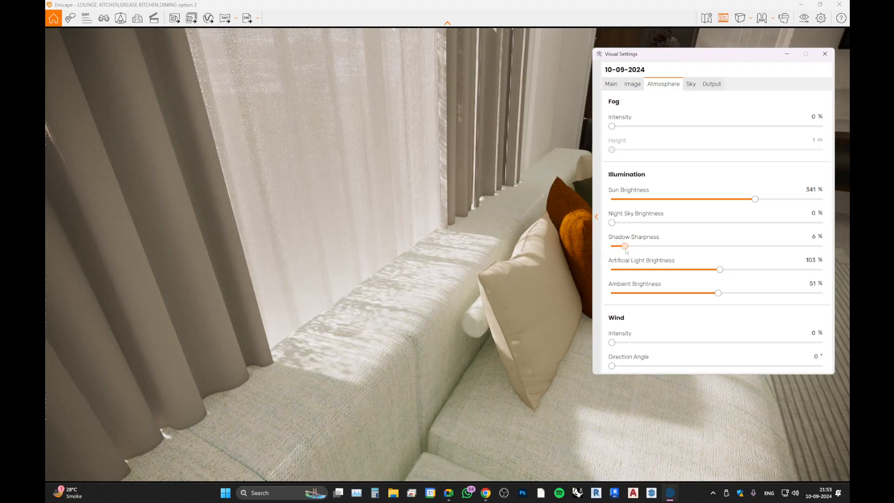
# Move through the dining area to examine how the shadows look on the wall panels, chairs and wall lamps.
pyautogui.press('s')
pyautogui.moveTo(380, 302); pyautogui.dragTo(316, 295)
pyautogui.press('d')
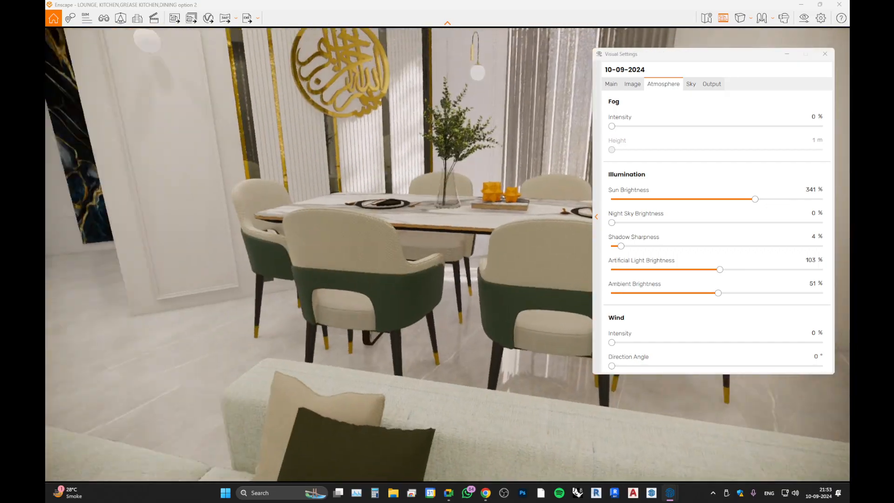
pyautogui.press('w')
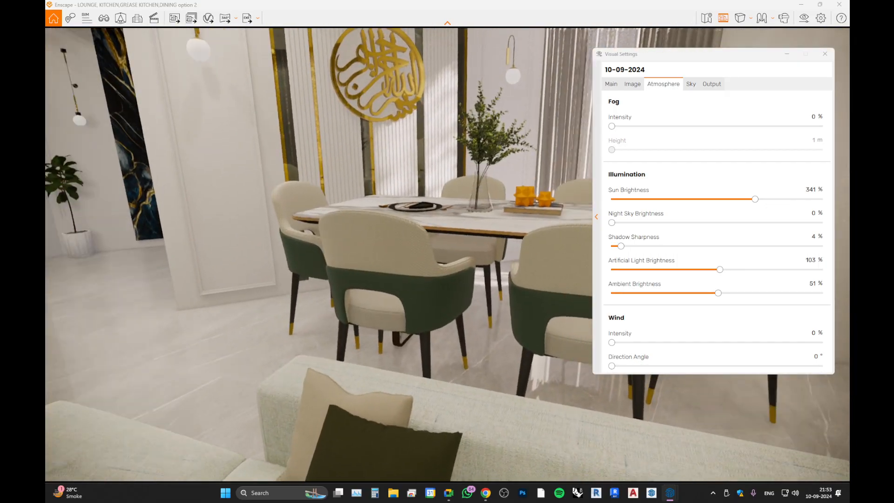
pyautogui.press('w')
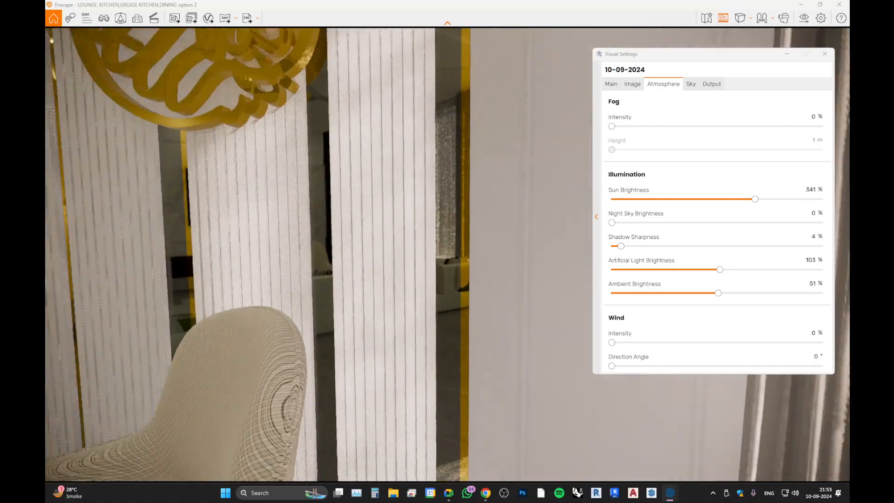
pyautogui.press('a')
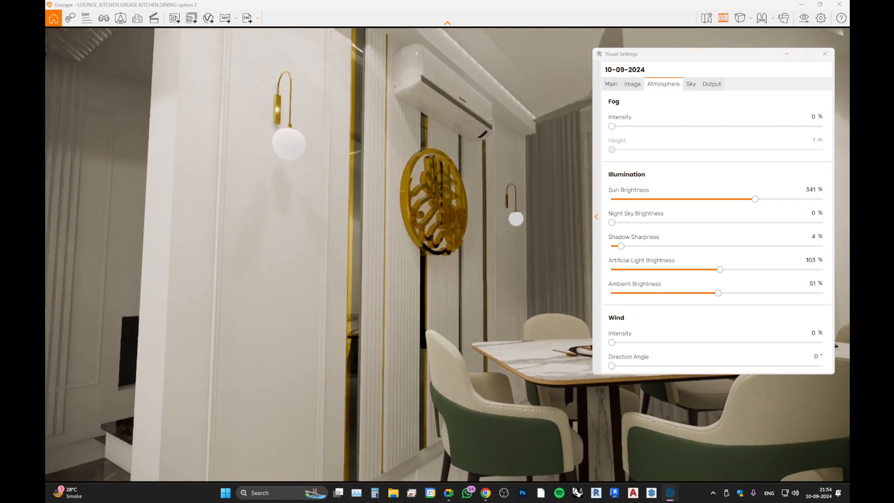
pyautogui.moveTo(419, 261); pyautogui.dragTo(387, 247)
# Go to the staircase and shift the time of day through 08:13 and 07:30 until window sunlight falls across the floor.
pyautogui.press('w')
pyautogui.keyDown('shift'); pyautogui.moveTo(387, 246); pyautogui.dragTo(331, 279, button='right'); pyautogui.keyUp('shift')
pyautogui.moveTo(330, 279); pyautogui.dragTo(350, 280)
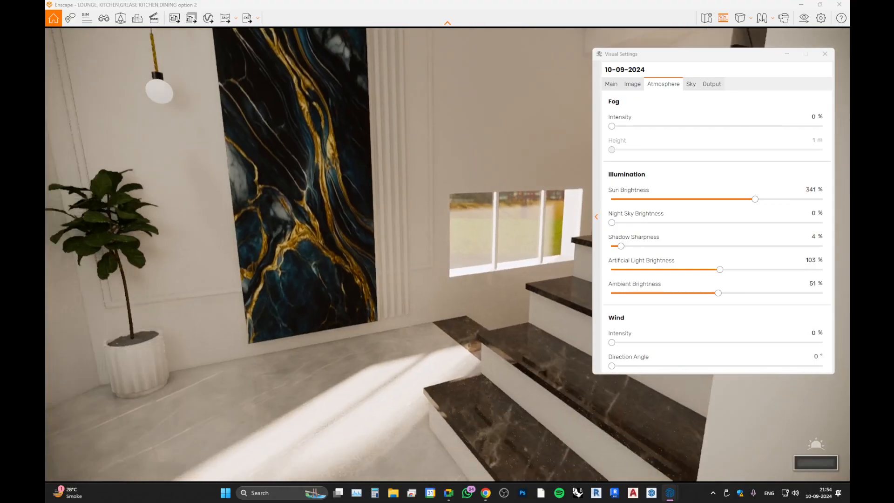
pyautogui.moveTo(350, 280); pyautogui.dragTo(336, 315)
pyautogui.moveTo(336, 316)
pyautogui.keyDown('shift'); pyautogui.mouseDown(button='right')
pyautogui.moveTo(349, 316)
pyautogui.moveTo(333, 316)
pyautogui.mouseUp(button='right'); pyautogui.keyUp('shift')
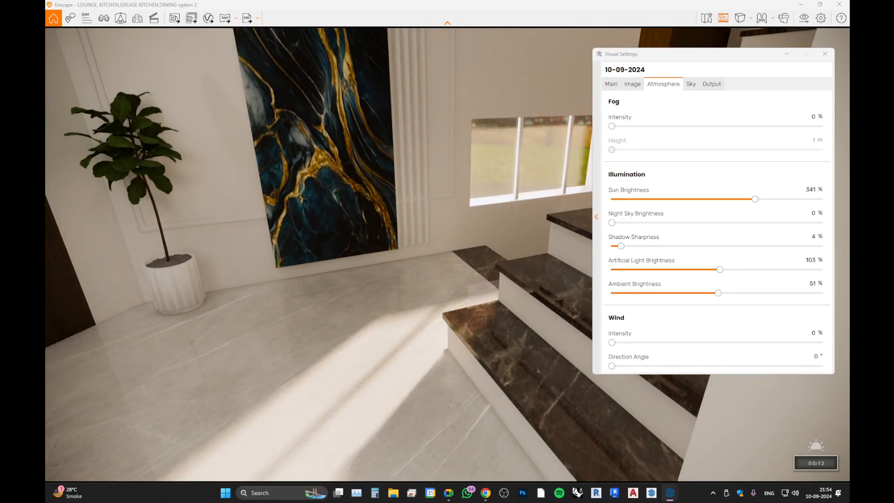
pyautogui.keyDown('shift'); pyautogui.moveTo(396, 298); pyautogui.dragTo(380, 298, button='right'); pyautogui.keyUp('shift')
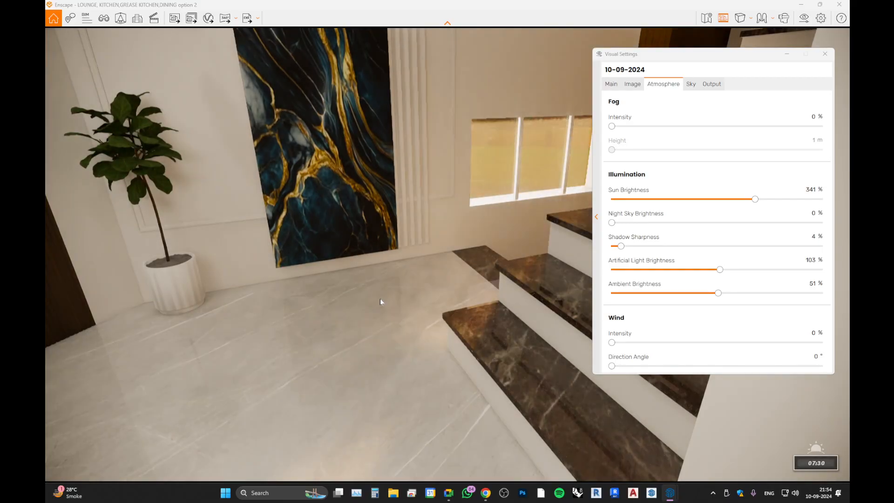
pyautogui.press('i')
pyautogui.press('i')
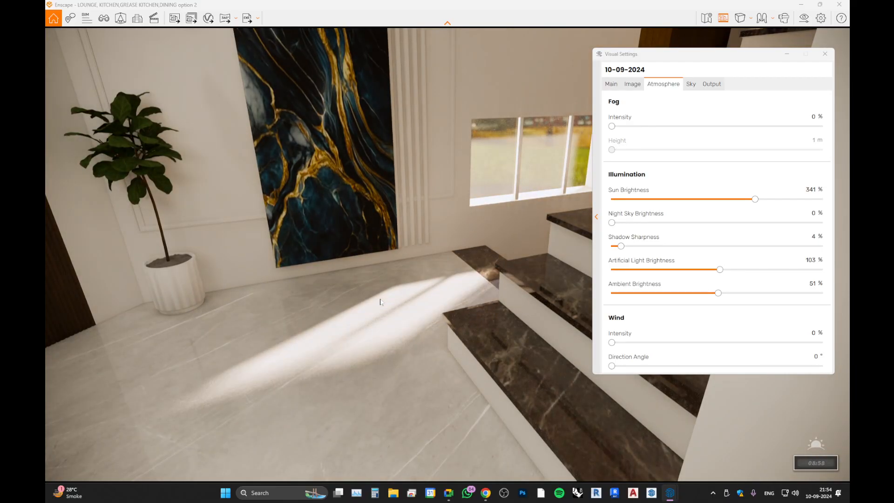
# Test Shadow Sharpness at 100% on the sunlight beside the stairs, settle on 17%, and inspect the shadow edges up close.
pyautogui.moveTo(623, 247); pyautogui.dragTo(828, 256)
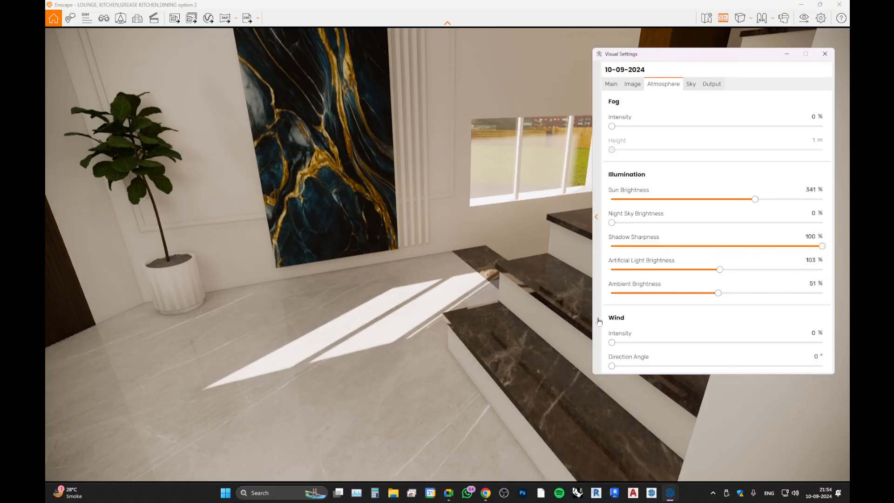
pyautogui.moveTo(429, 319); pyautogui.dragTo(429, 320)
pyautogui.press('w')
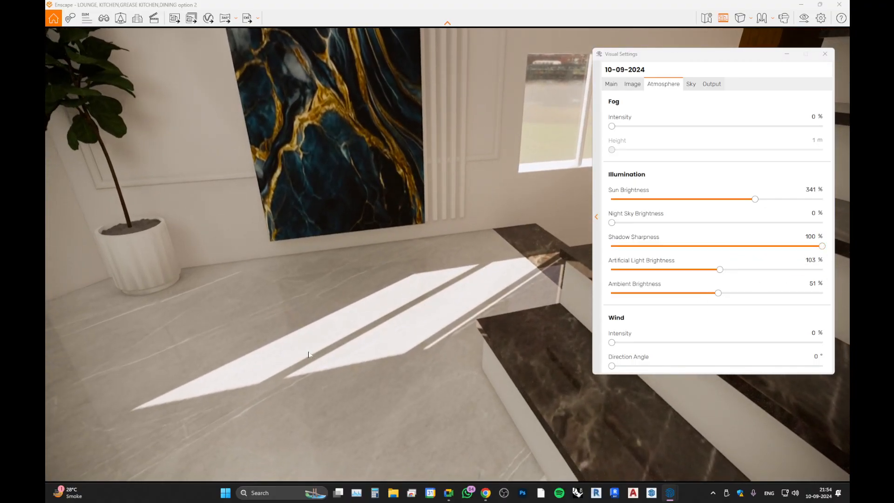
pyautogui.moveTo(825, 249); pyautogui.dragTo(639, 253)
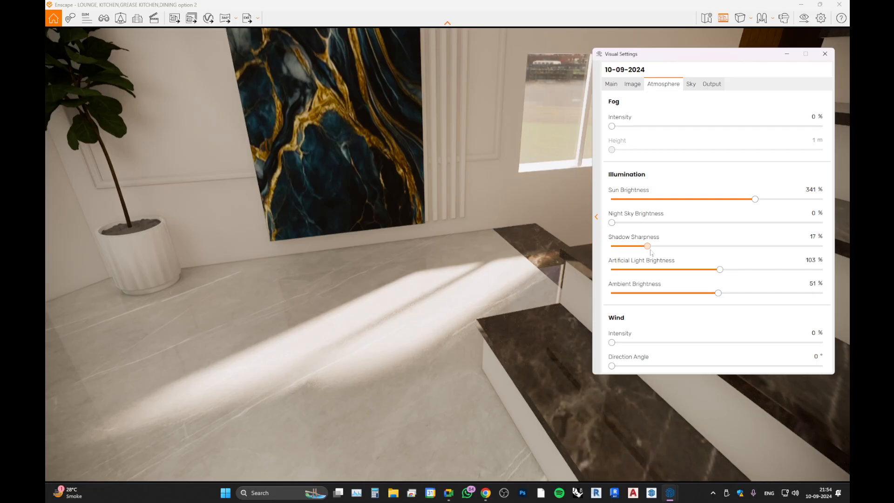
pyautogui.press('w')
pyautogui.moveTo(372, 279); pyautogui.dragTo(406, 256)
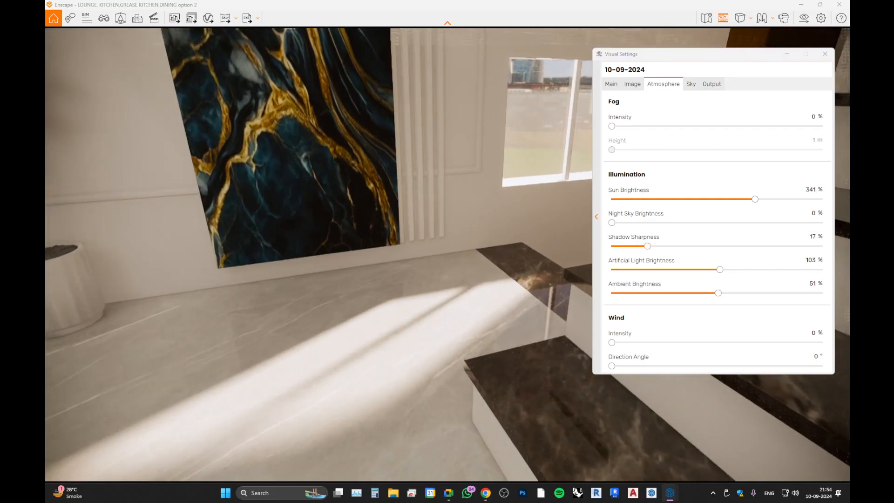
pyautogui.press('s')
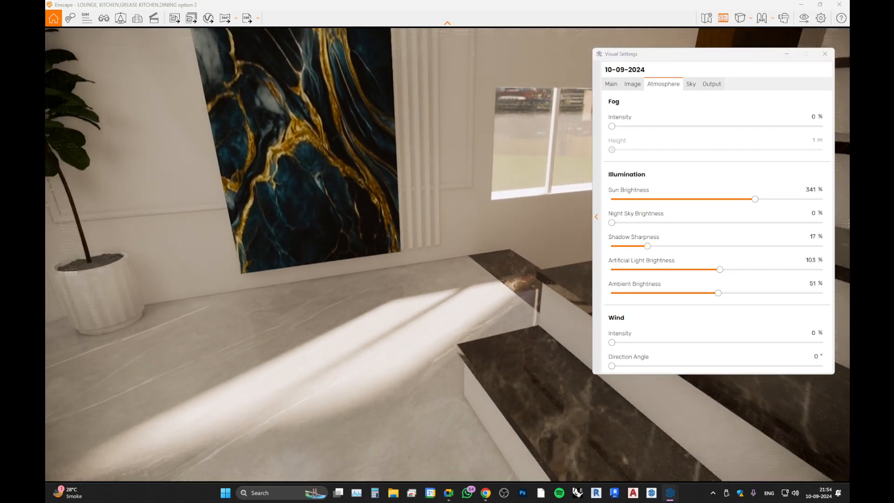
# Return to the wide lounge view and adjust Artificial Light Brightness through 35%, 68%, 200%, 122% and 91%, settling on 78%.
pyautogui.press('a')
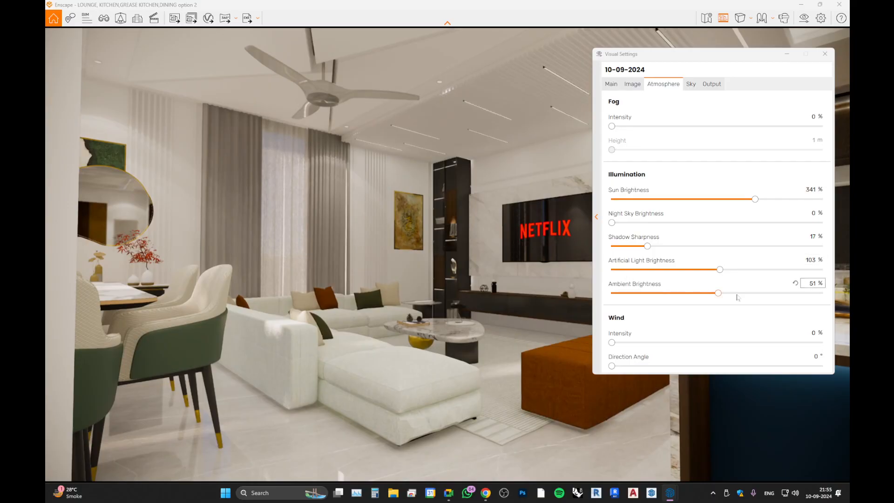
pyautogui.moveTo(720, 270); pyautogui.dragTo(646, 275)
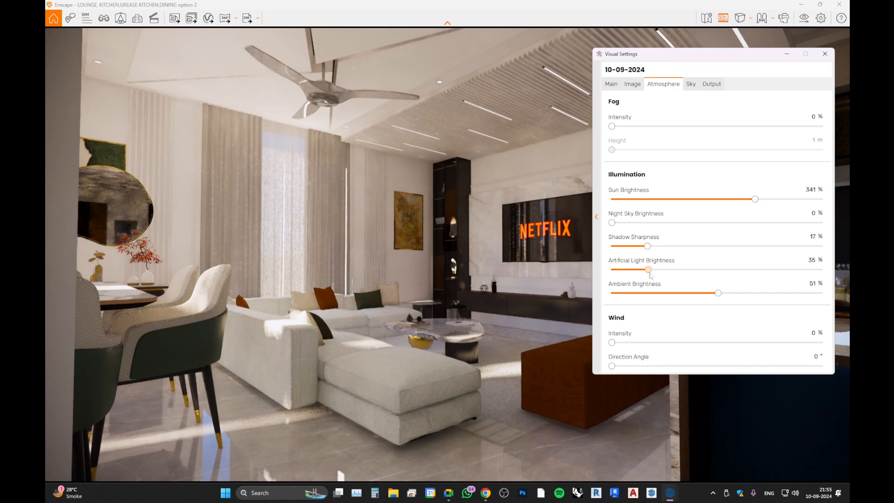
pyautogui.moveTo(649, 274); pyautogui.dragTo(685, 279)
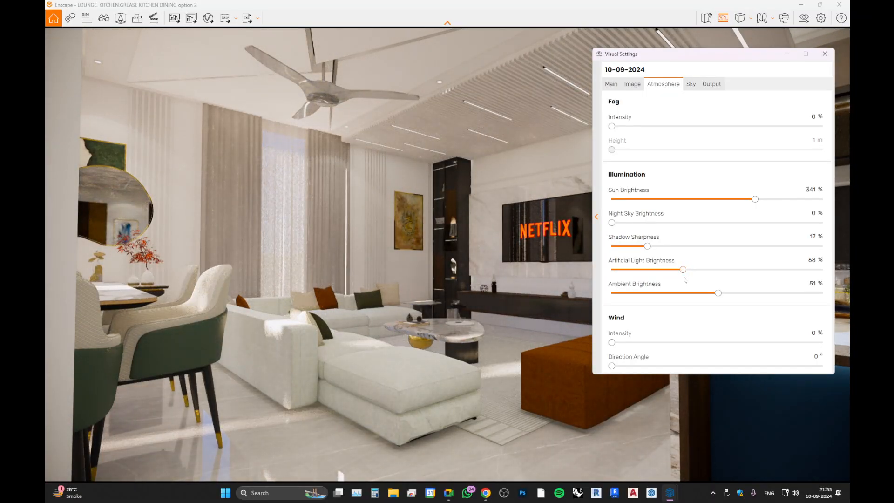
pyautogui.moveTo(684, 275); pyautogui.dragTo(849, 274)
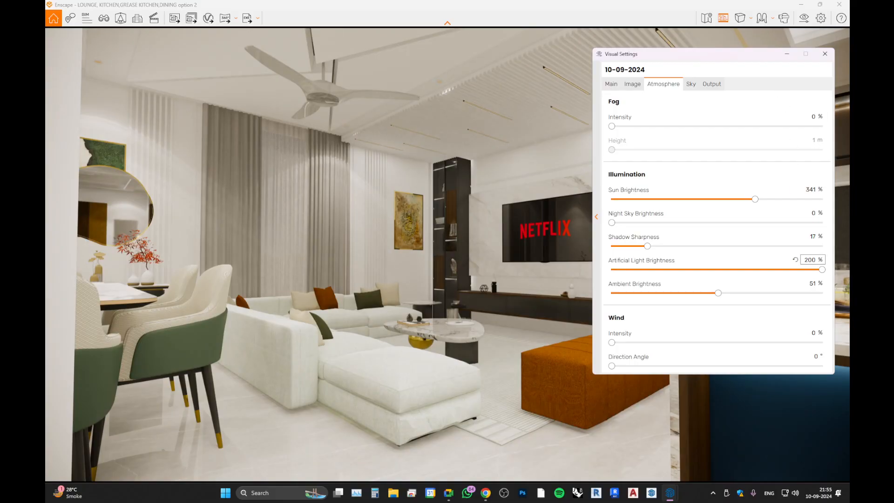
pyautogui.moveTo(820, 274); pyautogui.dragTo(739, 275)
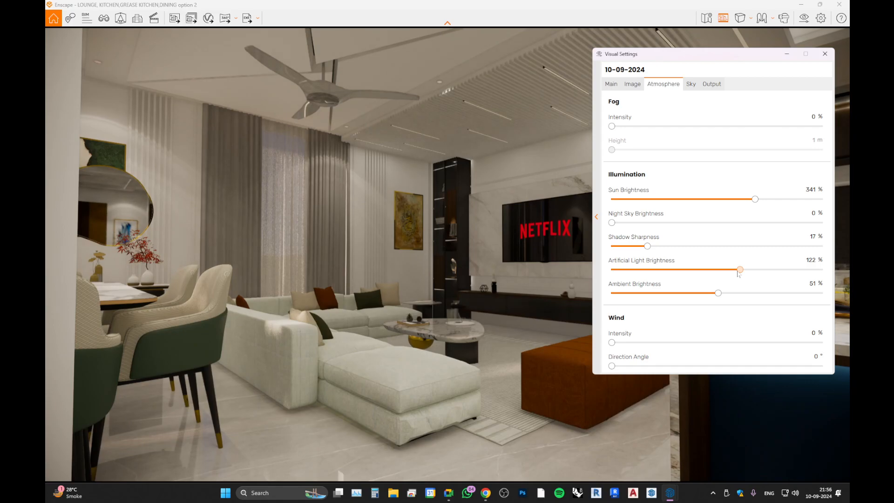
pyautogui.moveTo(738, 274); pyautogui.dragTo(707, 273)
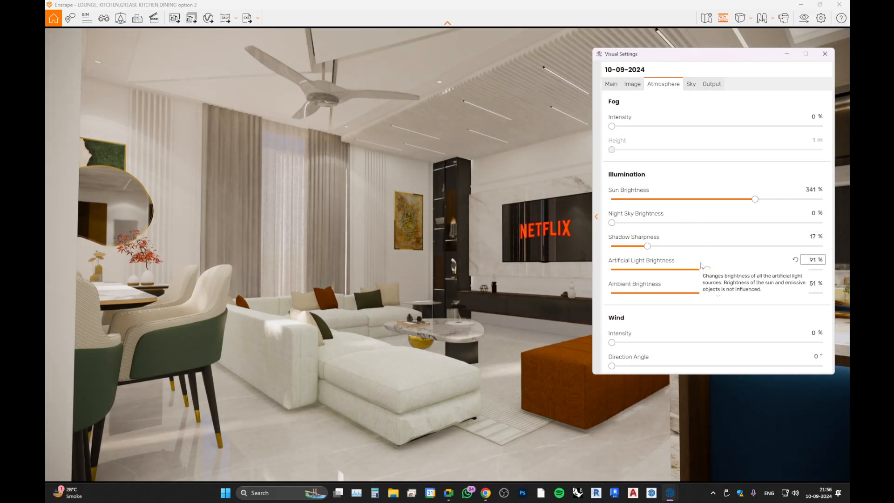
pyautogui.moveTo(708, 274); pyautogui.dragTo(694, 274)
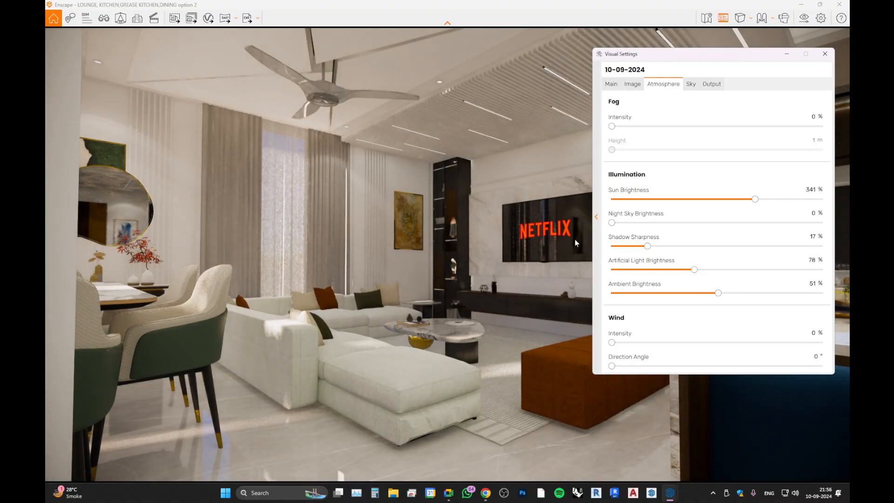
# Set Ambient Brightness to 88% and enable the white background for the sky.
pyautogui.moveTo(720, 293); pyautogui.dragTo(801, 298)
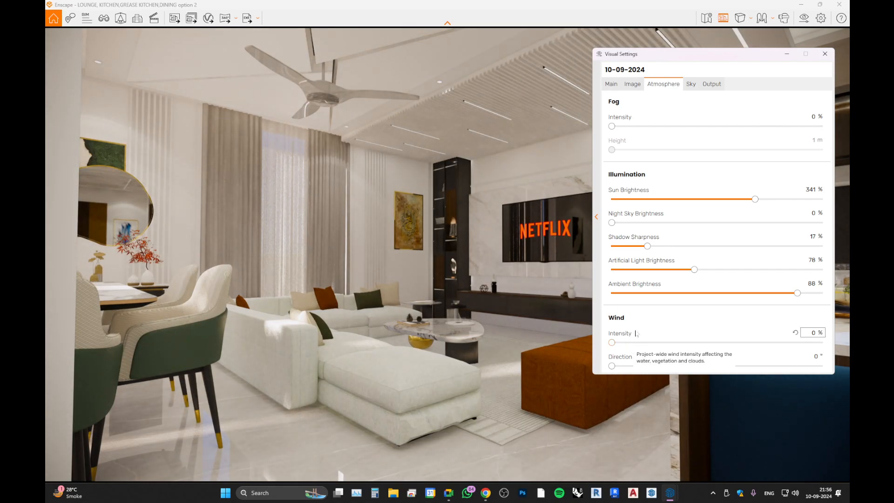
pyautogui.click(691, 84)
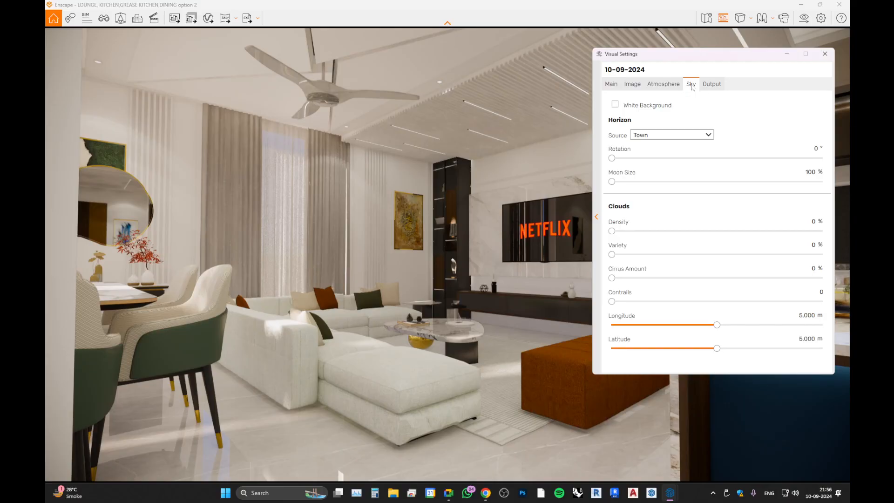
pyautogui.click(642, 111)
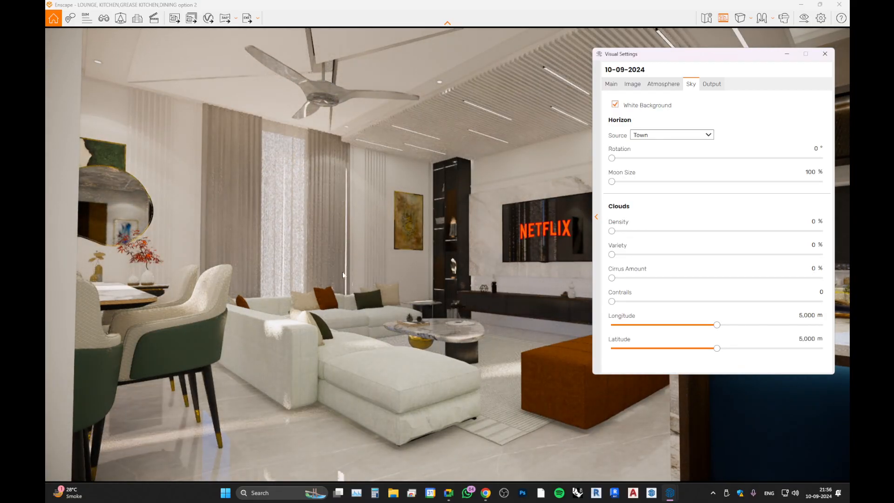
# Fly through the curtained lounge window and examine the white background from outside the building.
pyautogui.moveTo(419, 261); pyautogui.dragTo(251, 223)
pyautogui.press('d')
pyautogui.press('w')
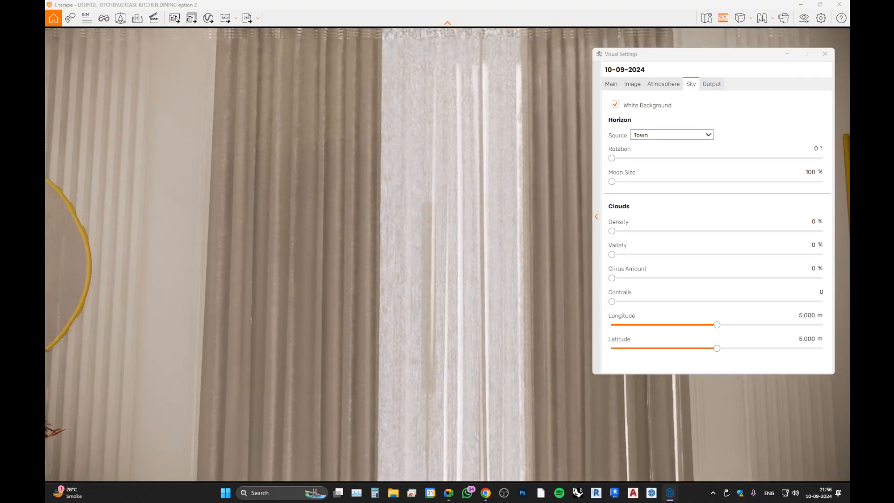
pyautogui.press('w')
pyautogui.press('w')
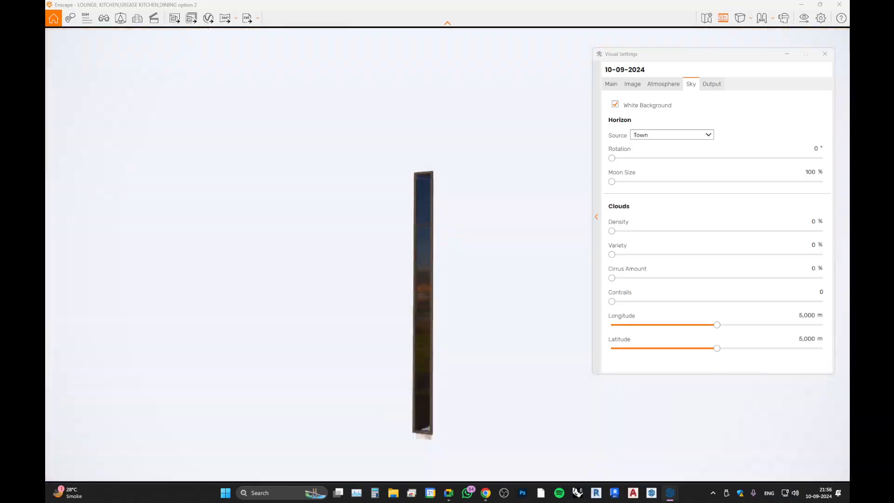
pyautogui.press('s')
pyautogui.press('w')
pyautogui.moveTo(373, 252); pyautogui.dragTo(303, 205)
pyautogui.press('s')
pyautogui.press('s')
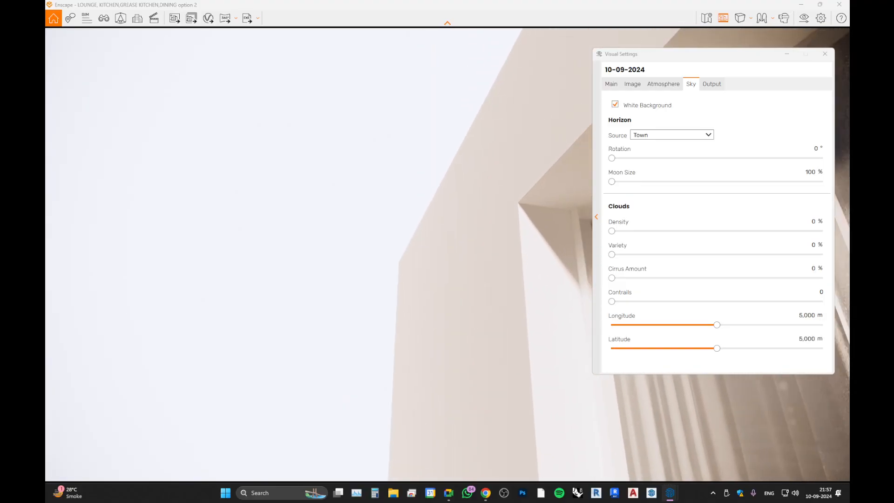
pyautogui.press('e')
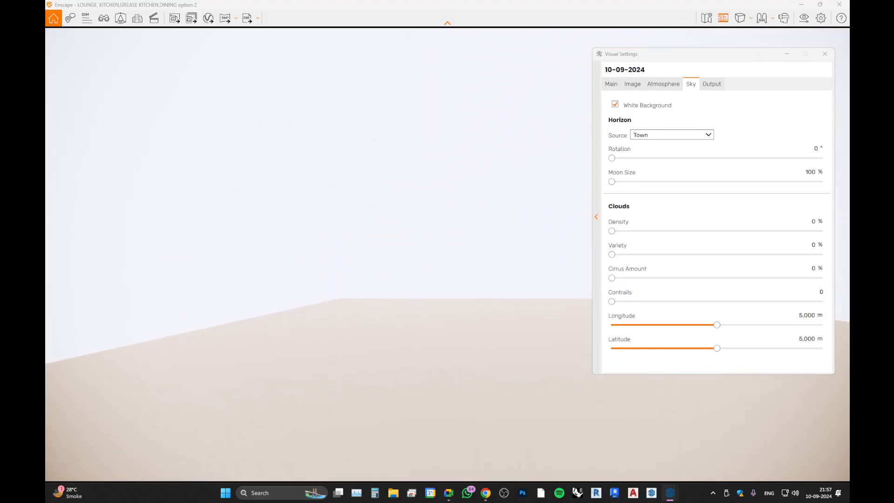
# Turn off the white background and look around at the Town horizon outside the building.
pyautogui.click(616, 105)
pyautogui.press('a')
pyautogui.moveTo(314, 207); pyautogui.dragTo(58, 275)
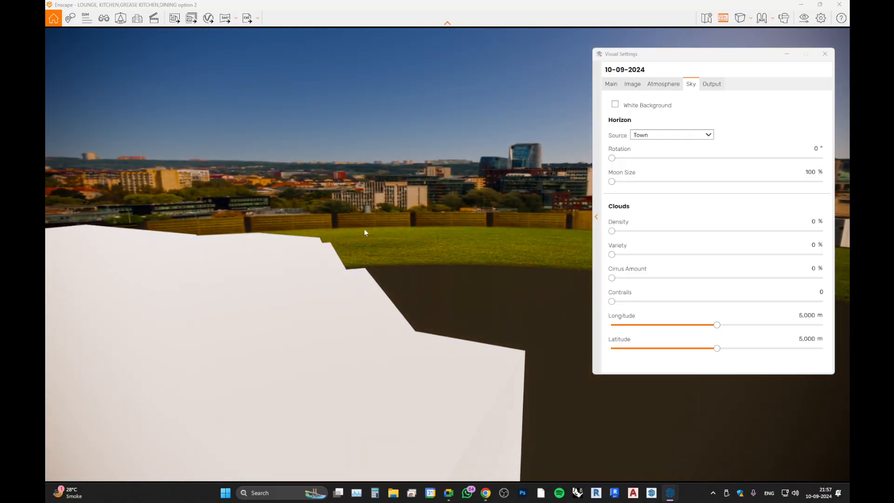
pyautogui.scroll(1, 266, 290)
pyautogui.moveTo(265, 289); pyautogui.dragTo(322, 275)
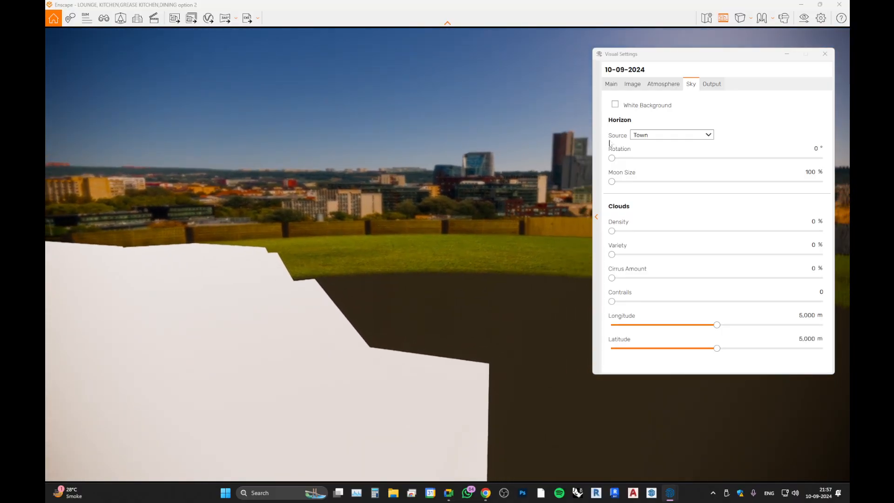
# Re-enable the white background and return indoors to the wide lounge view with the dining chairs in the foreground.
pyautogui.click(639, 111)
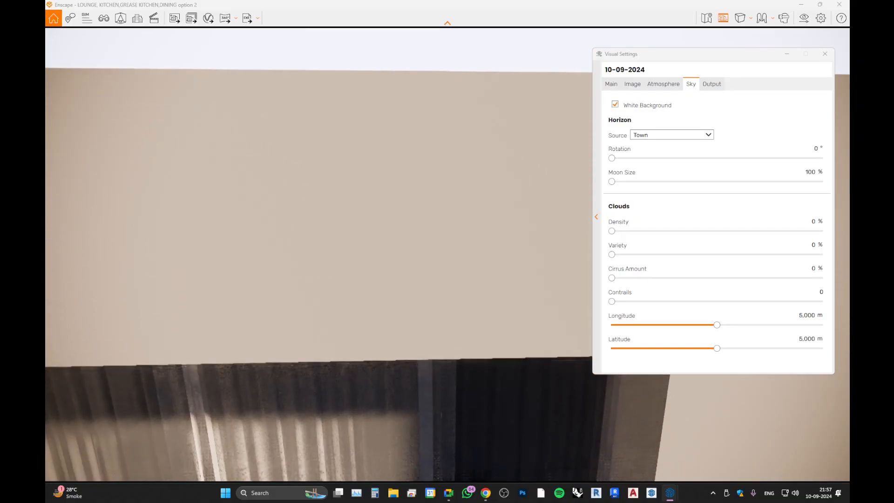
pyautogui.press('w')
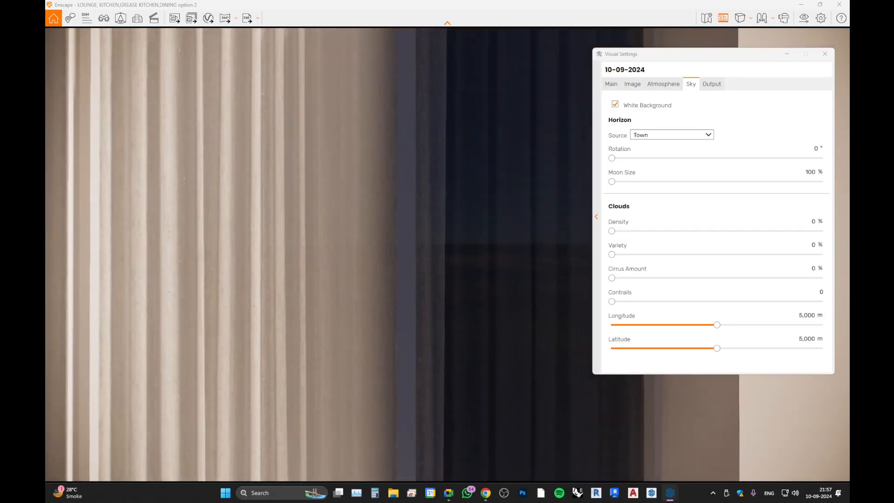
pyautogui.press('w')
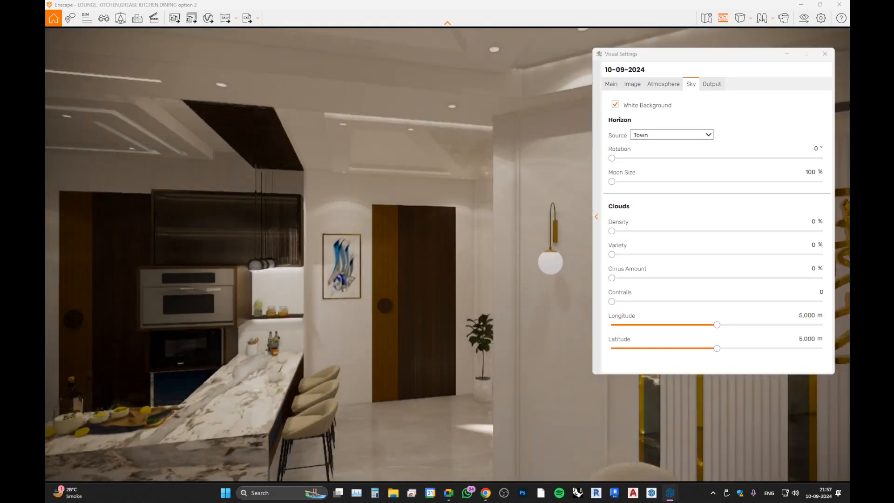
pyautogui.moveTo(447, 261); pyautogui.dragTo(65, 316)
pyautogui.press('s')
pyautogui.press('s')
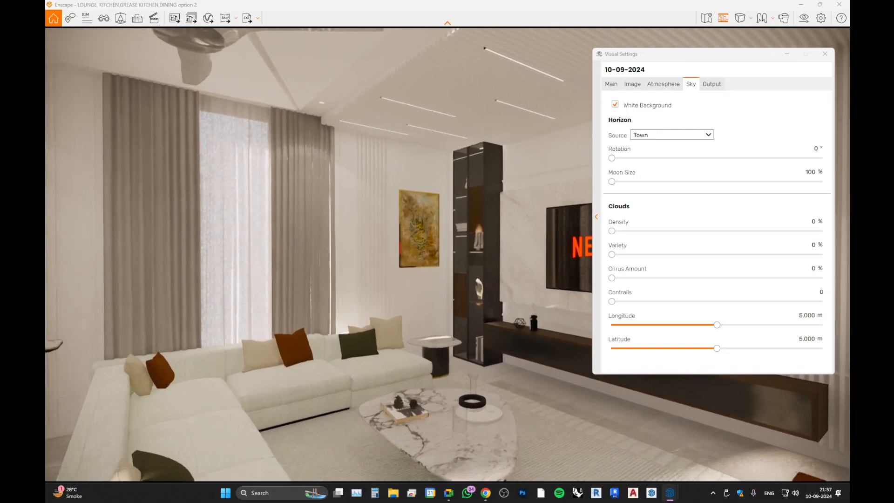
pyautogui.press('s')
pyautogui.press('s')
pyautogui.press('s')
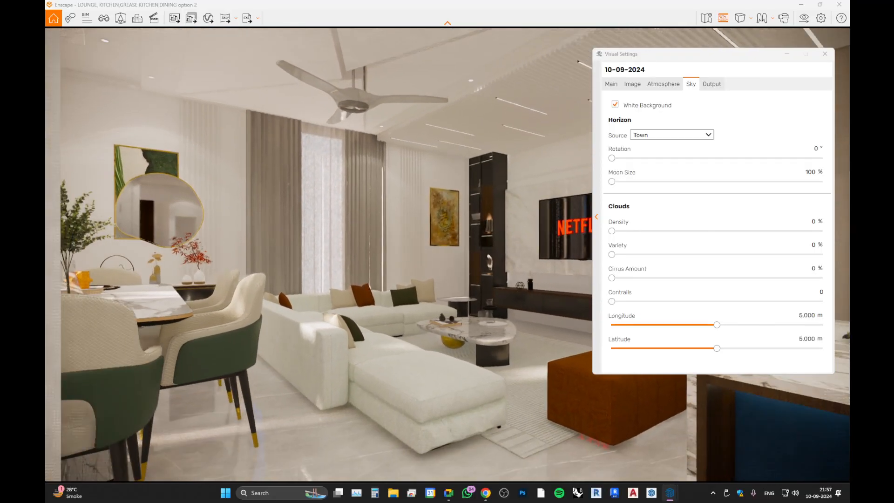
pyautogui.press('a')
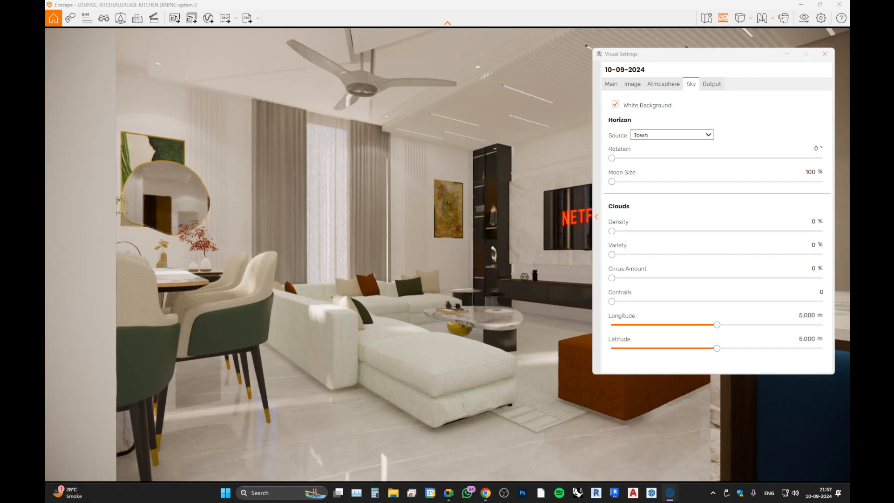
pyautogui.press('w')
pyautogui.press('s')
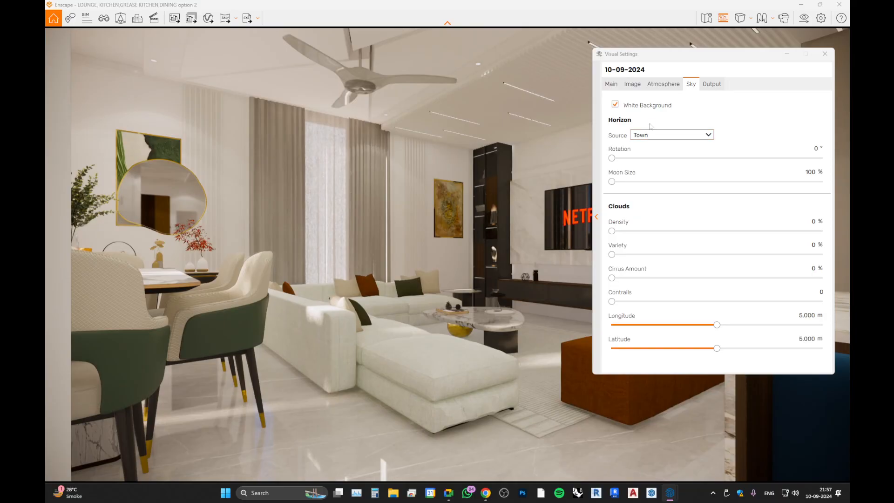
# Turn off the white background and set the horizon source to Clear.
pyautogui.click(636, 111)
pyautogui.click(643, 135)
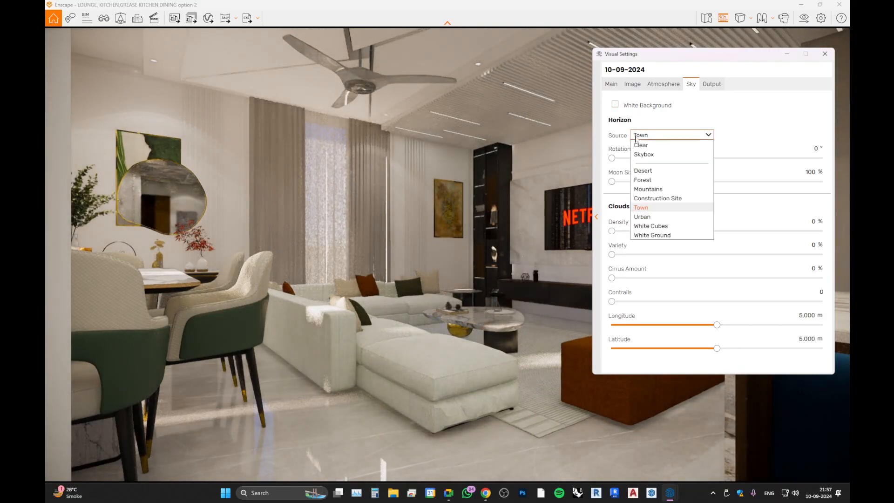
pyautogui.click(640, 145)
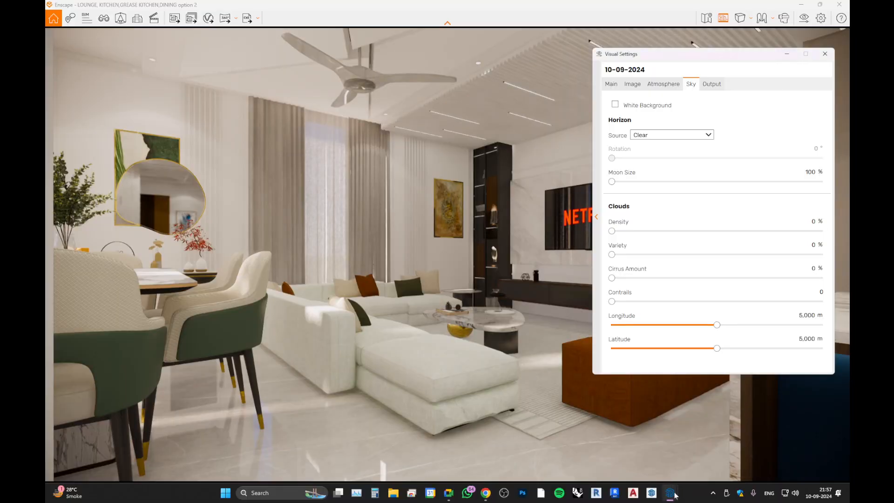
# Switch to SketchUp, maximize its window, and bring the camera inside the lounge facing the window curtains.
pyautogui.moveTo(674, 495)
pyautogui.click(601, 445)
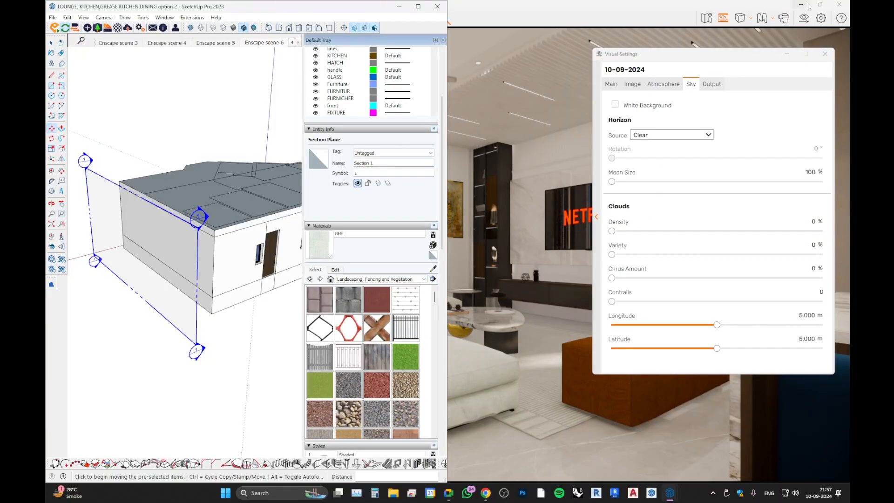
pyautogui.click(420, 9)
pyautogui.scroll(3, 402, 300)
pyautogui.scroll(2, 459, 170)
pyautogui.moveTo(459, 171)
pyautogui.mouseDown(button='middle')
pyautogui.moveTo(168, 172)
pyautogui.moveTo(213, 211)
pyautogui.mouseUp(button='middle')
pyautogui.scroll(2, 220, 194)
pyautogui.scroll(2, 338, 163)
pyautogui.moveTo(337, 163); pyautogui.dragTo(276, 93, button='middle')
pyautogui.press('i')
pyautogui.moveTo(405, 247); pyautogui.dragTo(115, 315)
pyautogui.moveTo(252, 312); pyautogui.dragTo(117, 310)
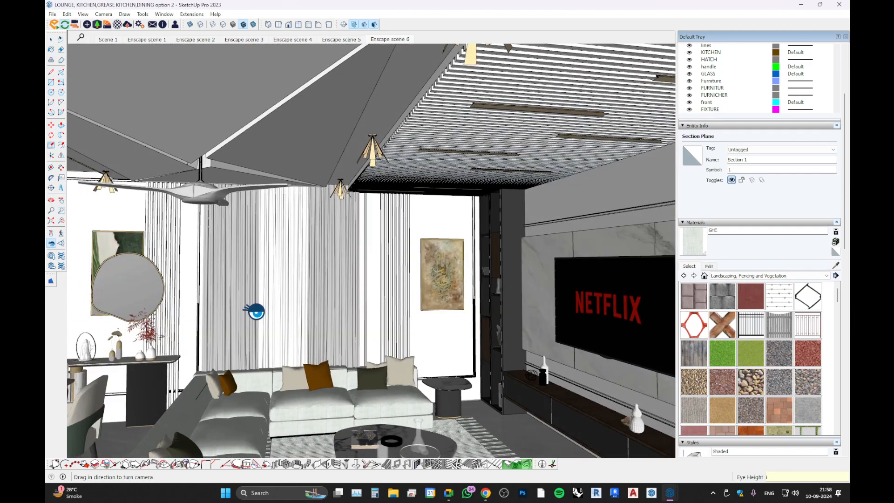
# Open the lounge curtain group, delete the white sheer between the two grey drapes, and close the group.
pyautogui.scroll(4, 258, 303)
pyautogui.moveTo(261, 295); pyautogui.dragTo(351, 282, button='middle')
pyautogui.press('space')
pyautogui.doubleClick(303, 269)
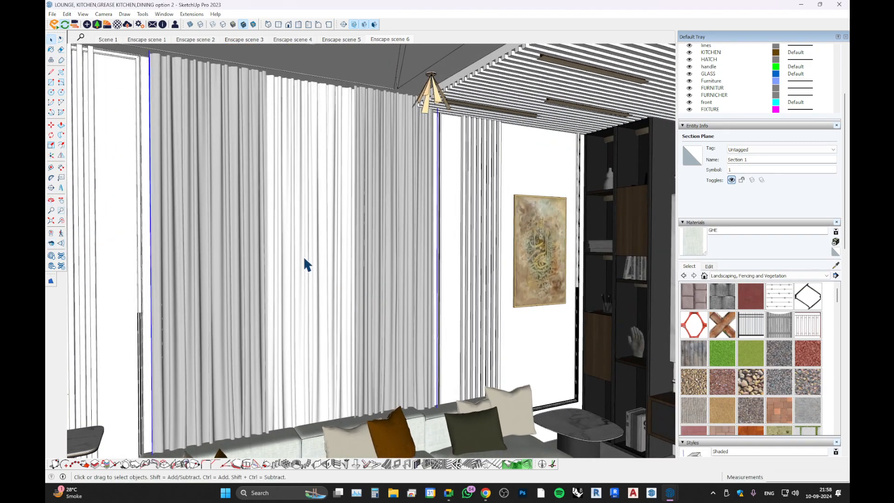
pyautogui.scroll(4, 327, 279)
pyautogui.click(313, 273)
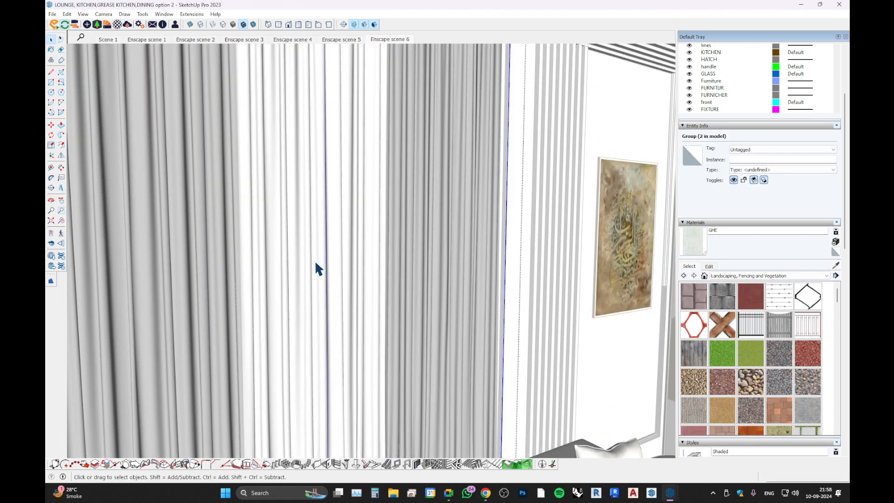
pyautogui.moveTo(318, 244); pyautogui.dragTo(342, 239, button='middle')
pyautogui.scroll(-5, 342, 239)
pyautogui.moveTo(406, 274); pyautogui.dragTo(312, 300, button='middle')
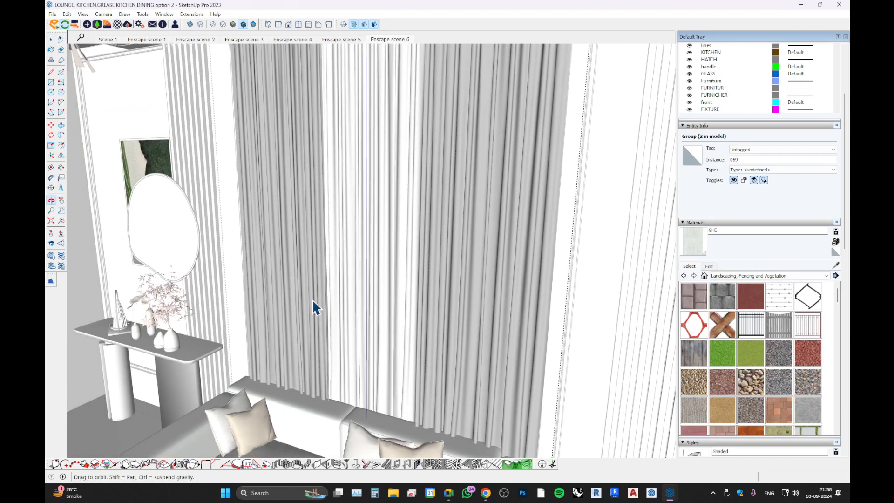
pyautogui.press('i')
pyautogui.scroll(-3, 359, 307)
pyautogui.scroll(-3, 360, 313)
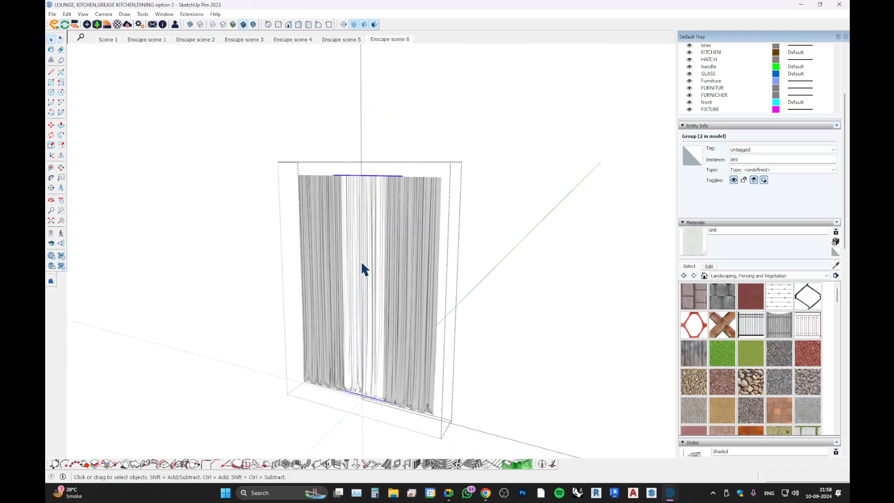
pyautogui.moveTo(361, 268); pyautogui.dragTo(361, 302, button='middle')
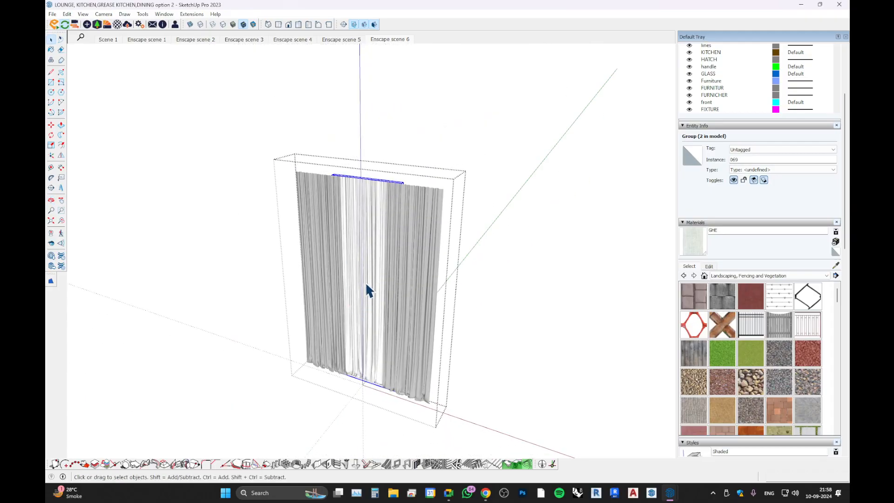
pyautogui.press('Delete')
pyautogui.moveTo(362, 227); pyautogui.dragTo(368, 309, button='middle')
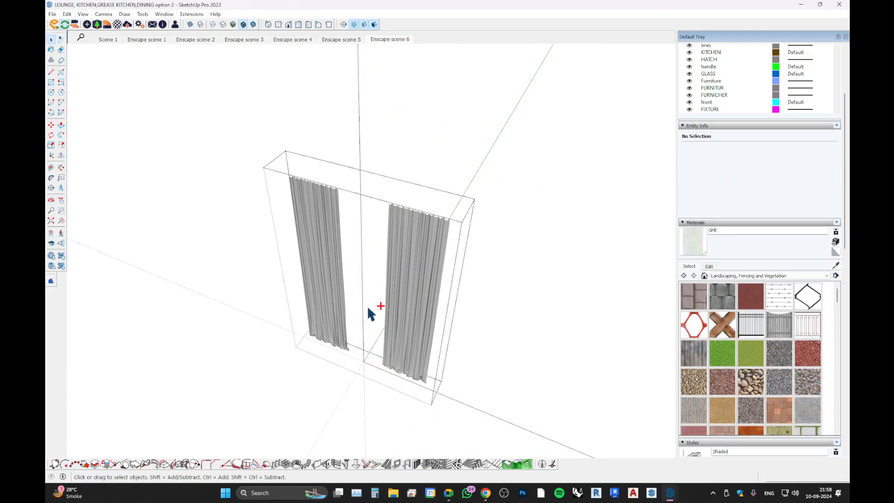
pyautogui.moveTo(356, 245); pyautogui.dragTo(415, 243, button='middle')
pyautogui.rightClick(367, 239)
pyautogui.click(384, 262)
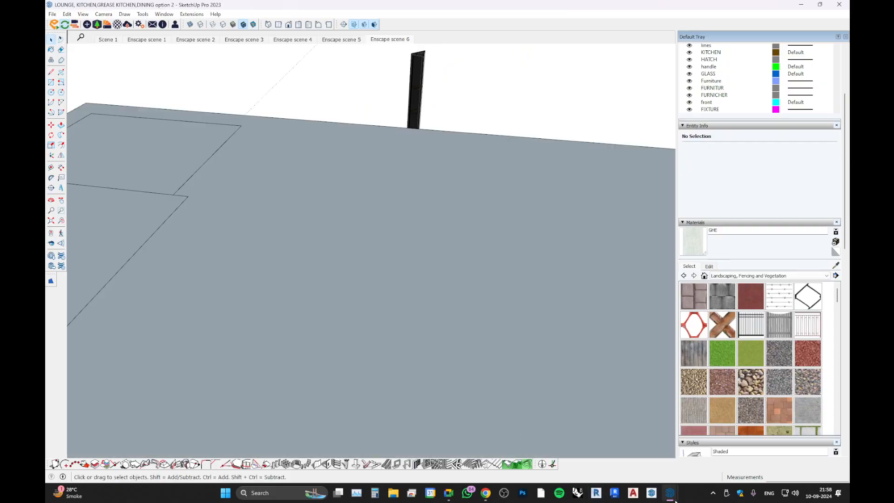
# Return to Enscape and set the horizon source to Urban.
pyautogui.moveTo(670, 493)
pyautogui.click(701, 466)
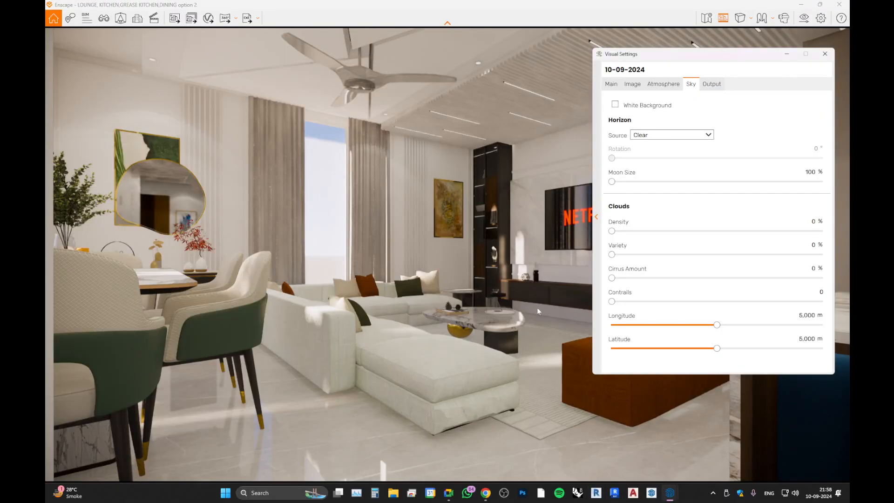
pyautogui.press('u')
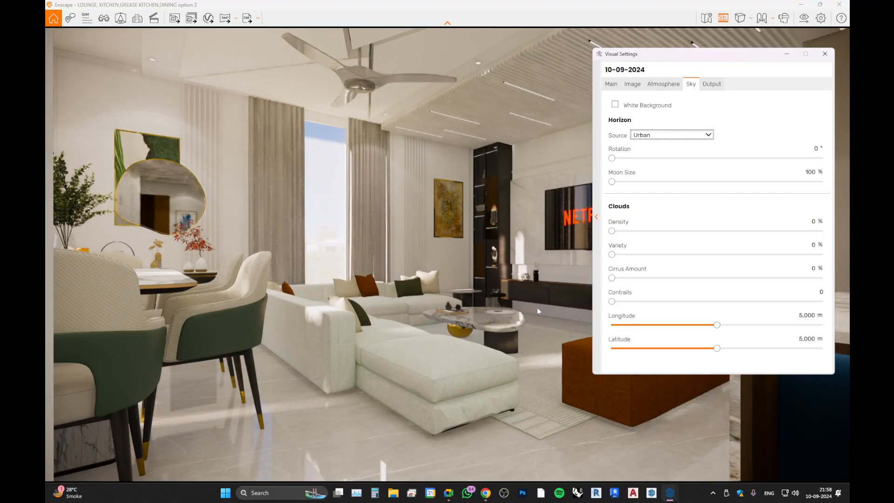
# Shift the time of day through 08:09 and past 08:57 until sunlight falls on the sofa and TV wall.
pyautogui.click(421, 281)
pyautogui.press('u')
pyautogui.press('u')
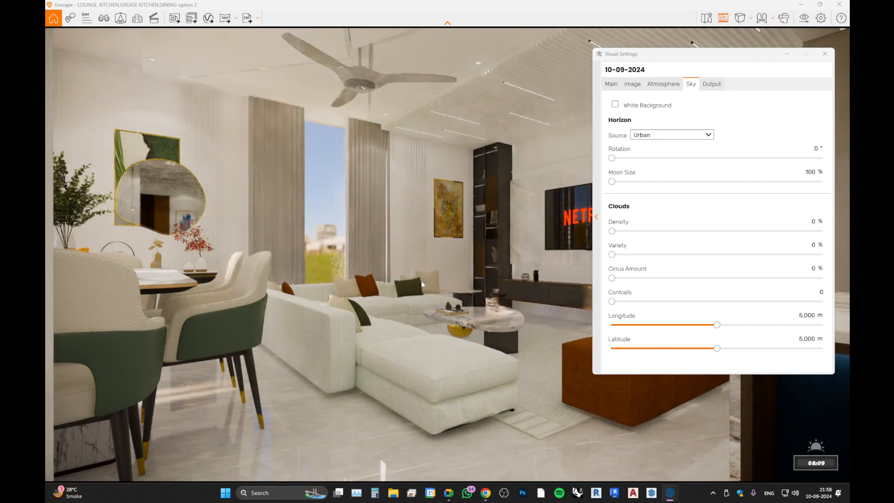
pyautogui.press('i')
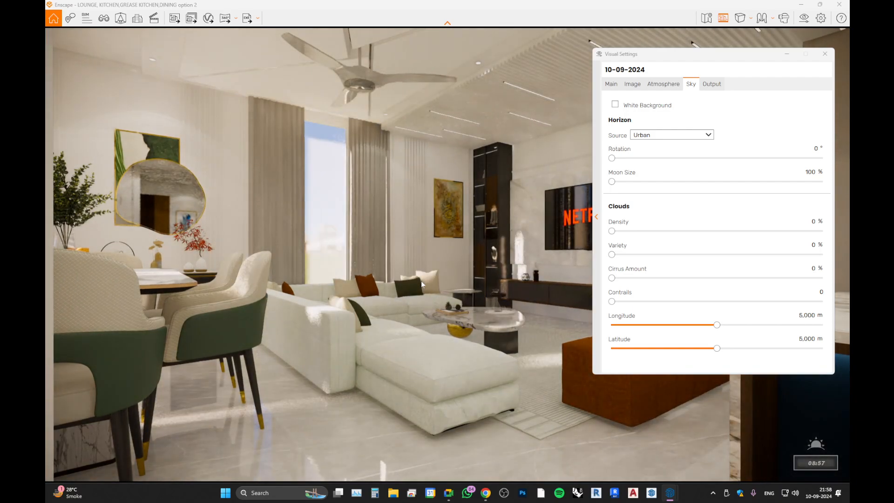
pyautogui.press('i')
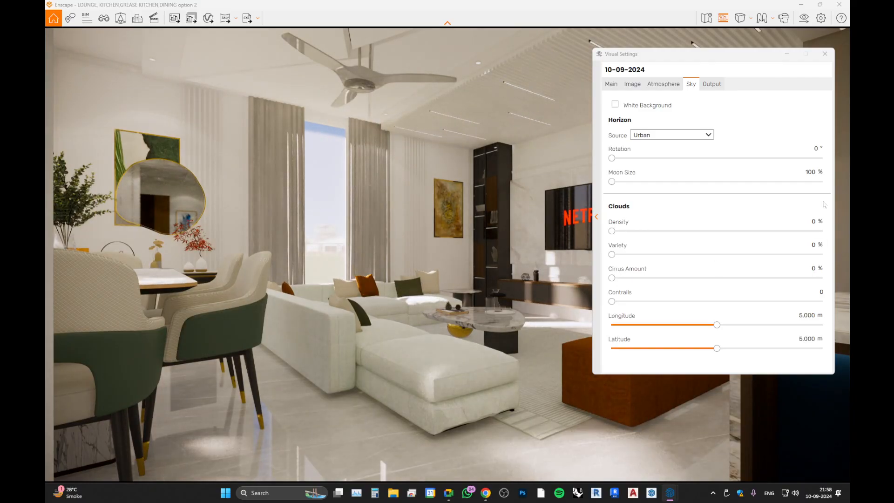
# Re-enable the white background and review the camera settings and the image corrections.
pyautogui.click(644, 105)
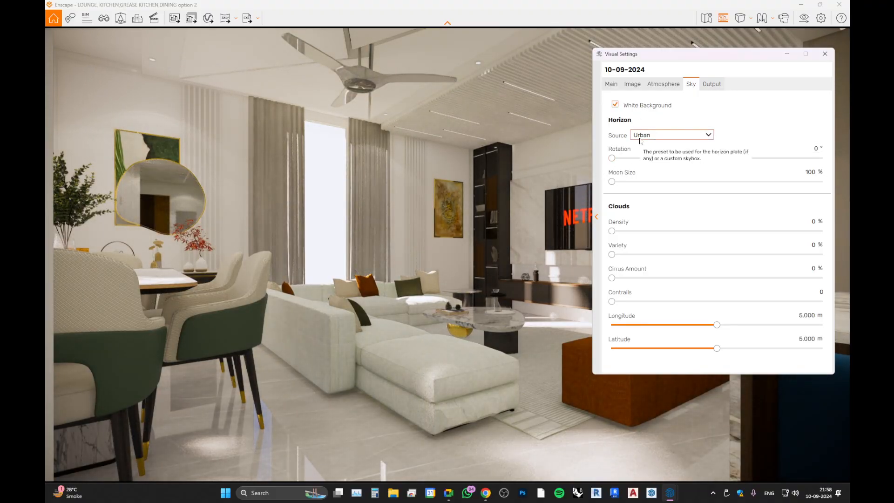
pyautogui.click(613, 84)
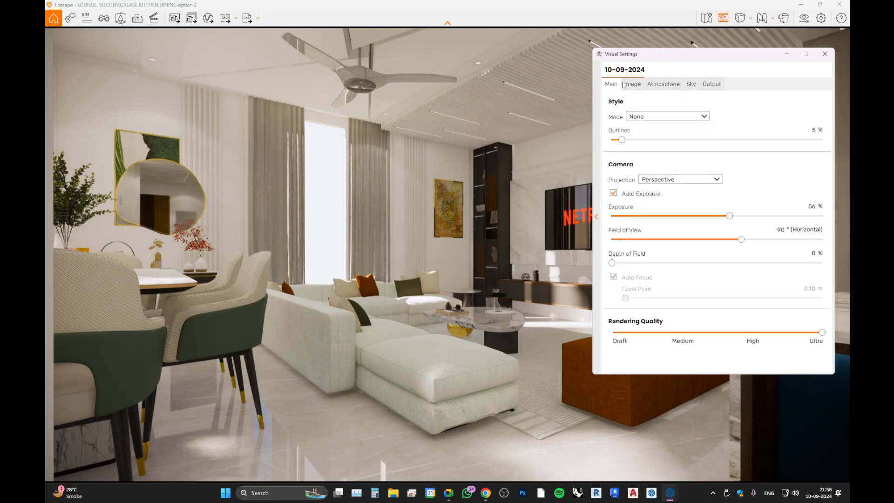
pyautogui.click(631, 85)
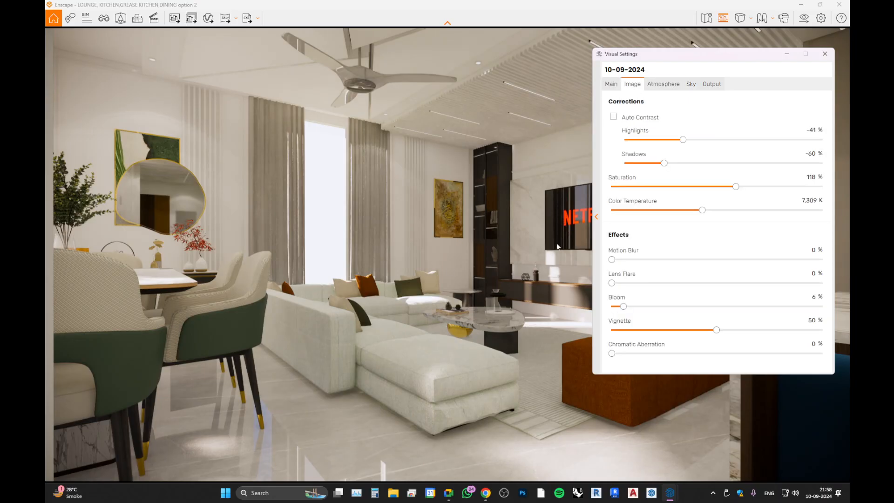
# Lower the sun brightness in the illumination settings to 117 %.
pyautogui.click(654, 85)
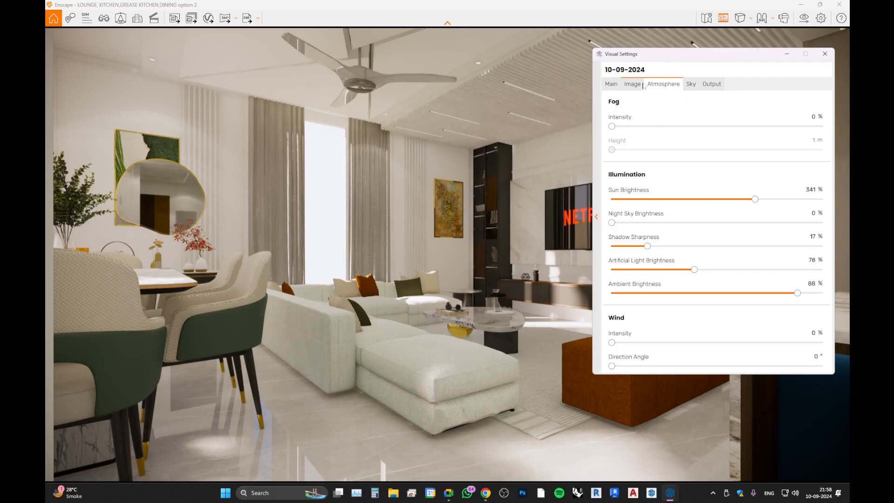
pyautogui.moveTo(755, 200); pyautogui.dragTo(649, 213)
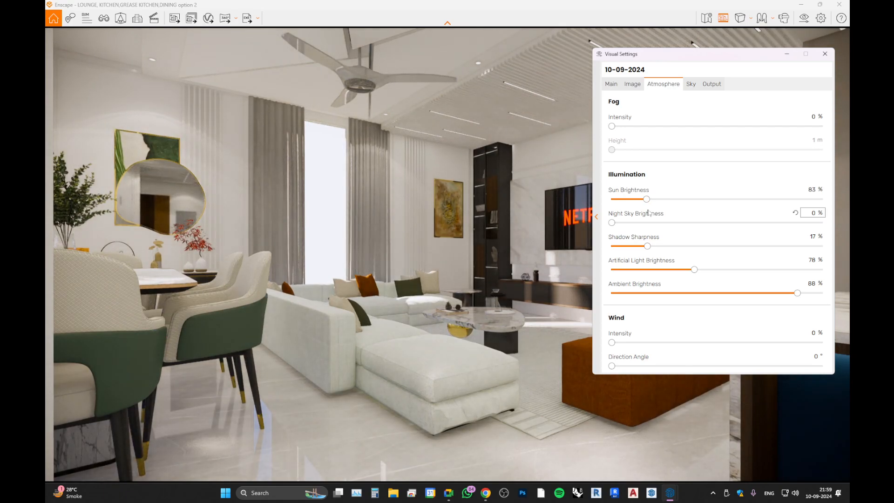
pyautogui.moveTo(647, 199); pyautogui.dragTo(661, 200)
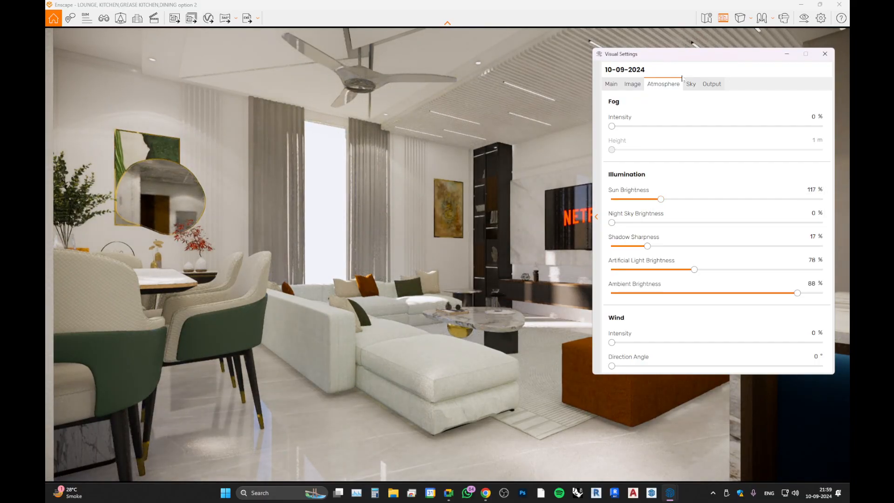
# Turn off the white background for the sky and open the list of horizon sources.
pyautogui.click(687, 87)
pyautogui.click(672, 134)
pyautogui.click(634, 106)
pyautogui.click(634, 106)
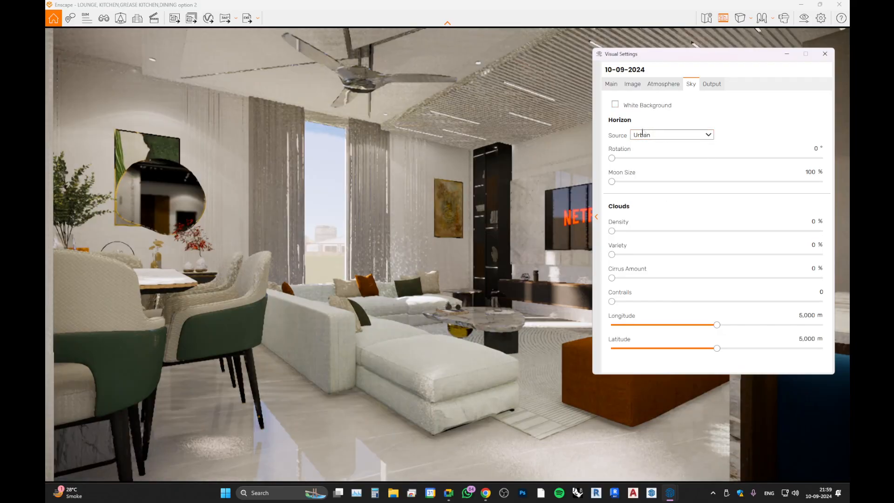
pyautogui.click(655, 135)
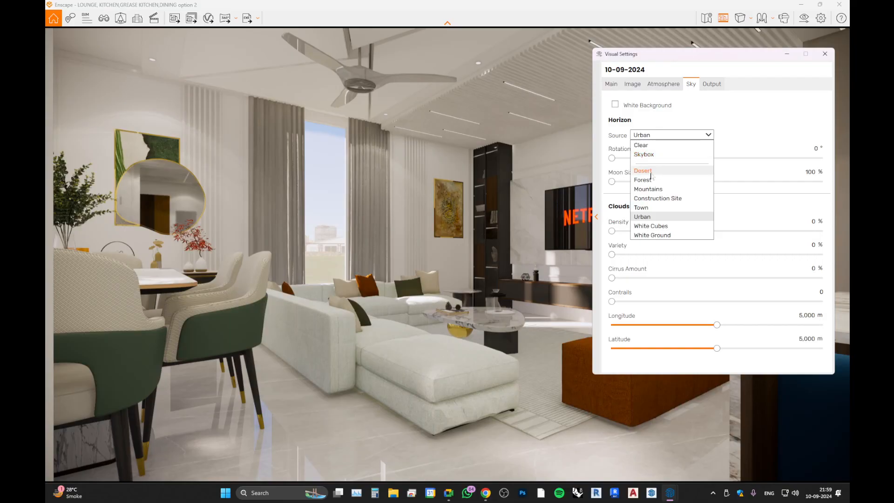
# Switch to Chrome, open the Poly Haven site in a new tab, dismiss the cookie notice and browse its HDRIs.
pyautogui.click(485, 492)
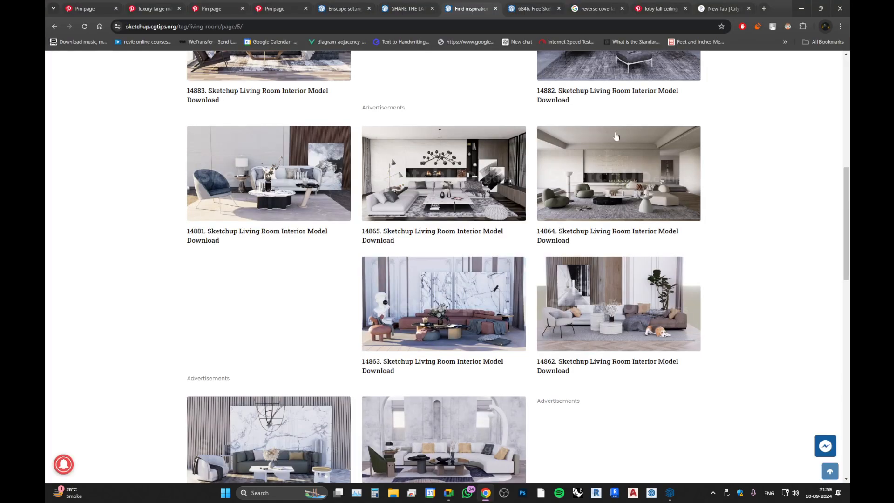
pyautogui.click(761, 6)
pyautogui.write('poly')
pyautogui.press('Return')
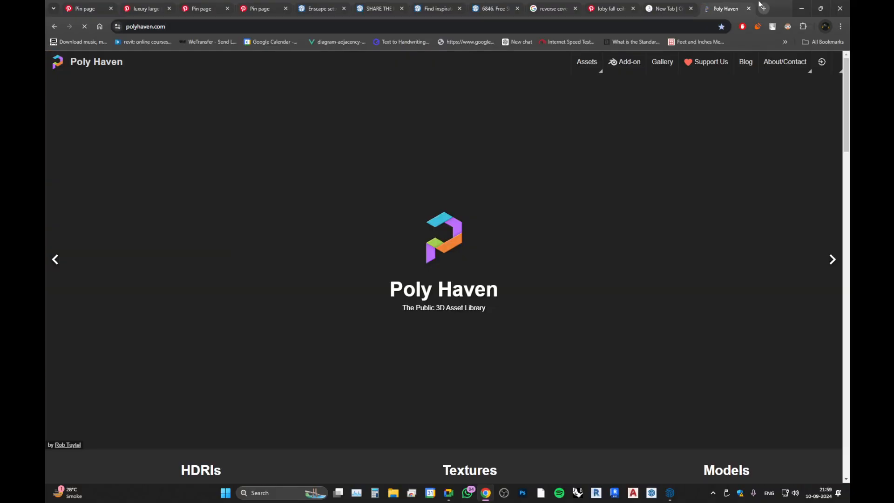
pyautogui.scroll(-5, 394, 234)
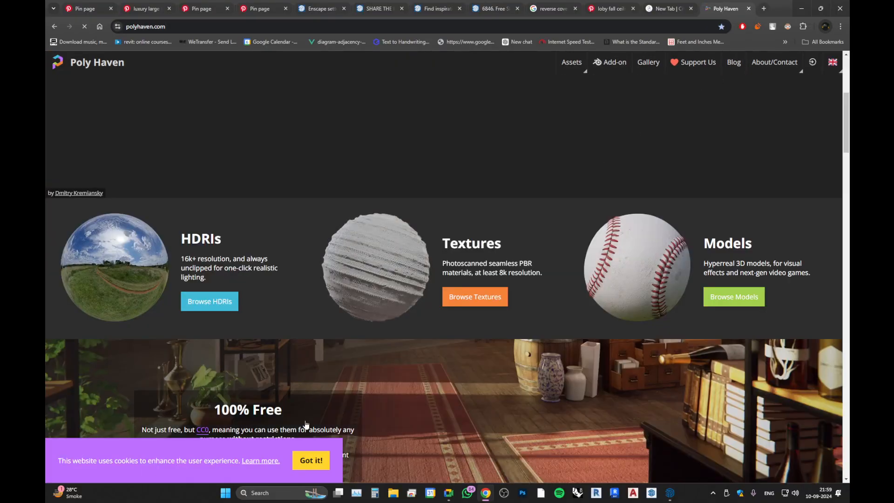
pyautogui.click(311, 460)
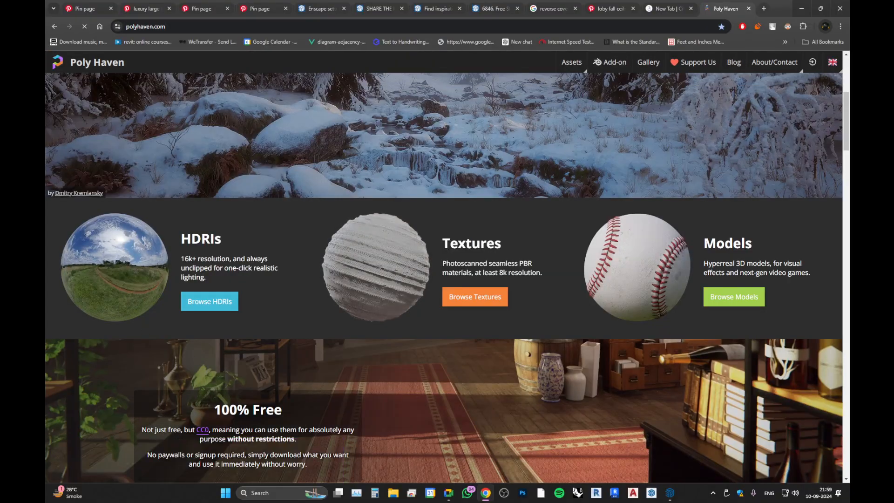
pyautogui.click(208, 311)
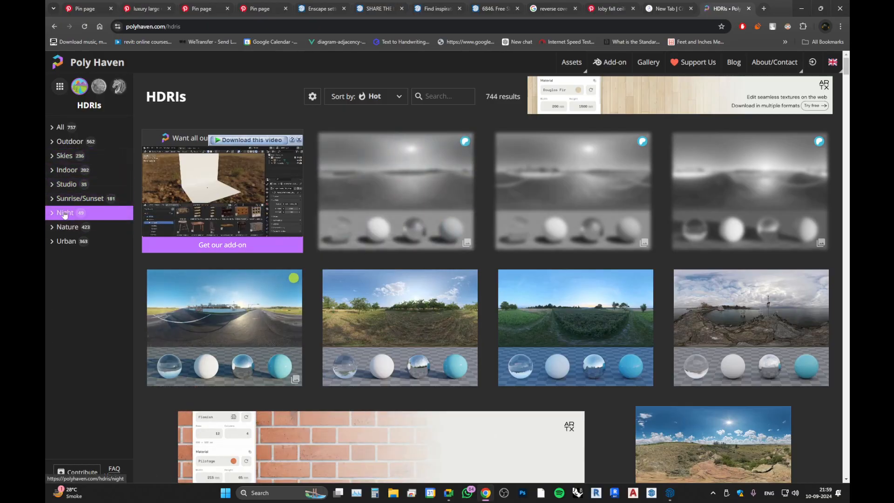
# Look through the Sunrise/Sunset HDRIs and open the Golf Course Sunrise page in a separate tab.
pyautogui.click(70, 198)
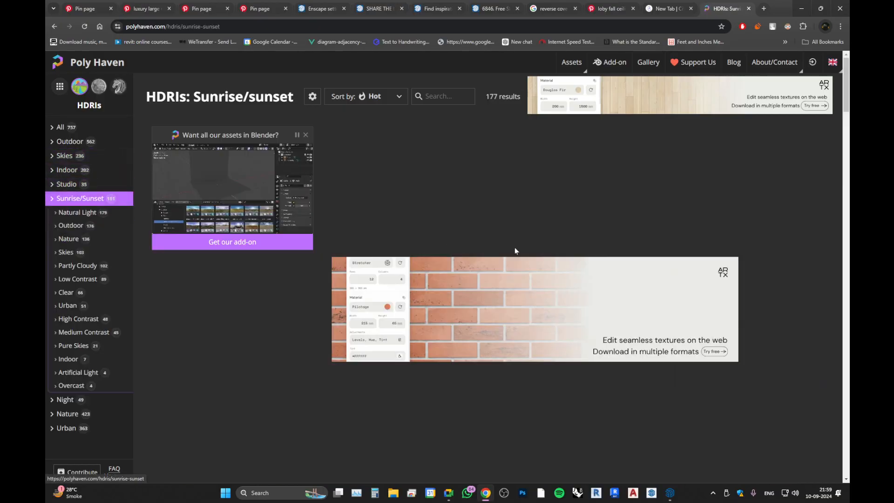
pyautogui.scroll(-10, 488, 291)
pyautogui.scroll(1, 487, 293)
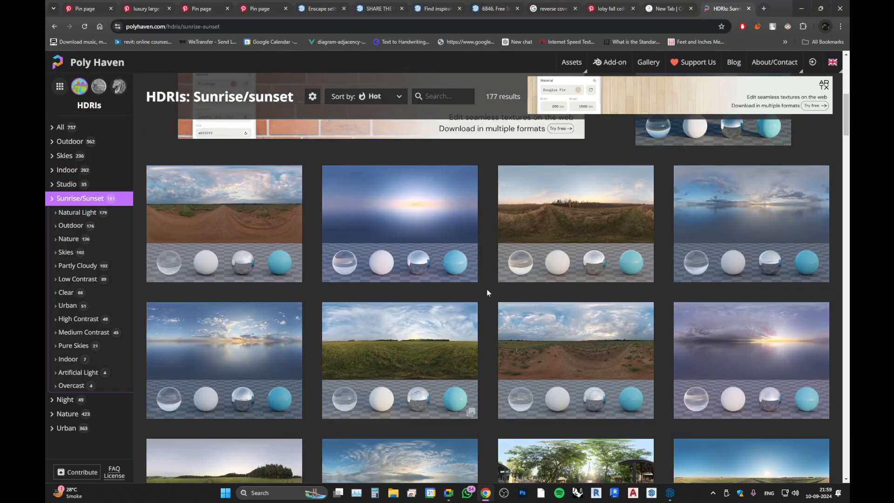
pyautogui.scroll(-4, 202, 236)
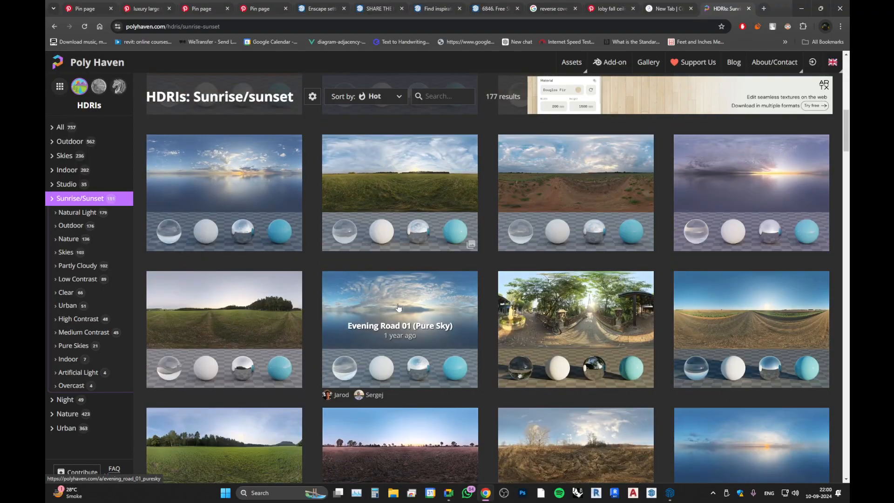
pyautogui.scroll(3, 373, 300)
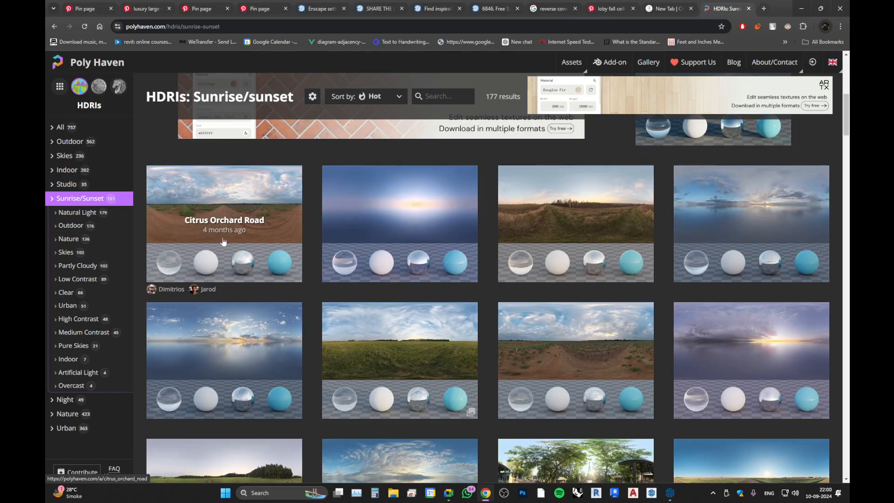
pyautogui.scroll(-13, 224, 241)
pyautogui.scroll(3, 375, 234)
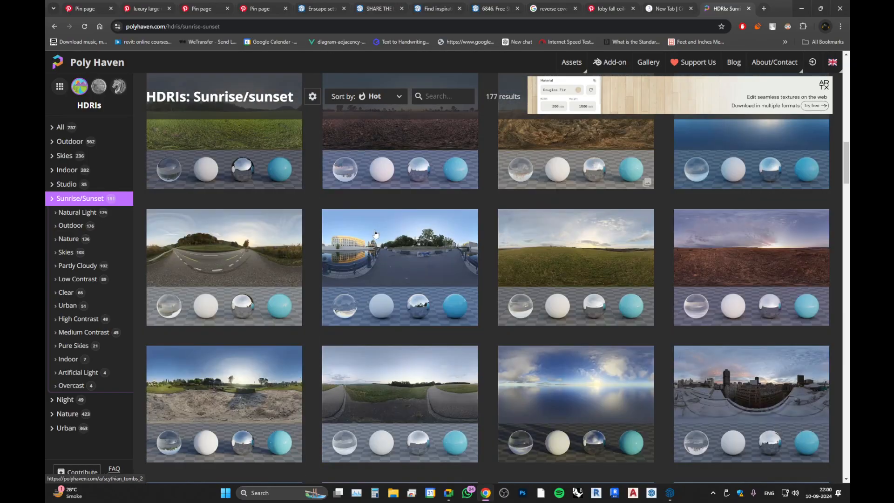
pyautogui.scroll(-3, 521, 266)
pyautogui.scroll(-6, 483, 260)
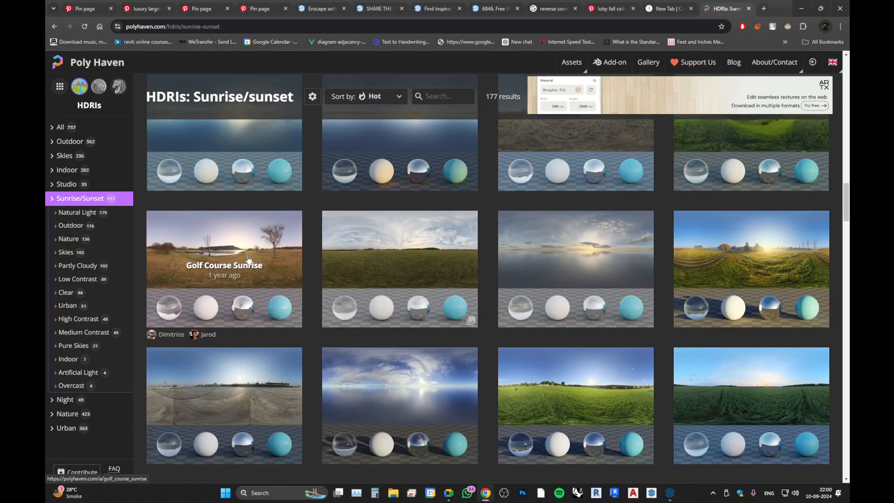
pyautogui.middleClick(238, 260)
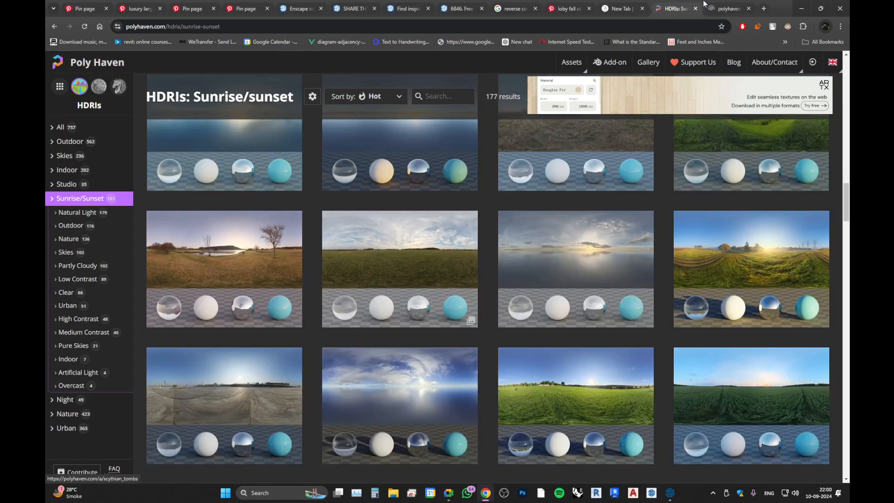
pyautogui.click(713, 4)
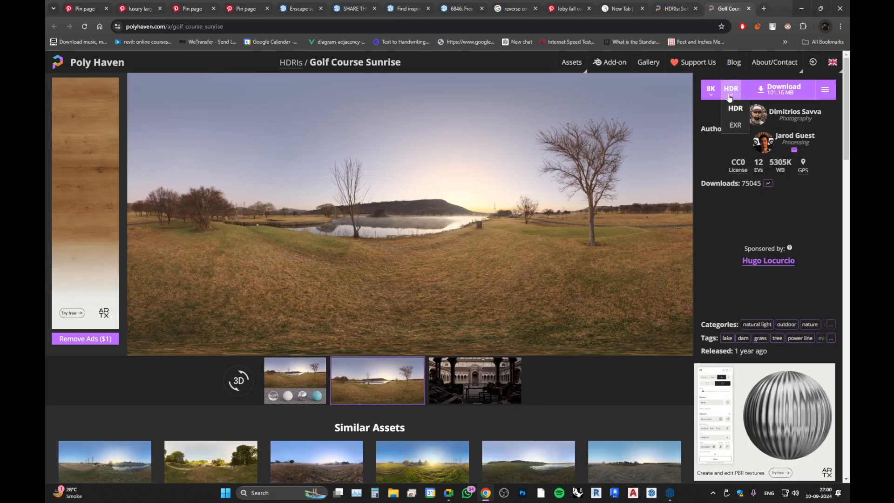
# Download Golf Course Sunrise in 8K HDR format, save it as golf_course_sunrise_8k.hdr in the 7. ArchConceito folder, and check the download progress.
pyautogui.click(715, 98)
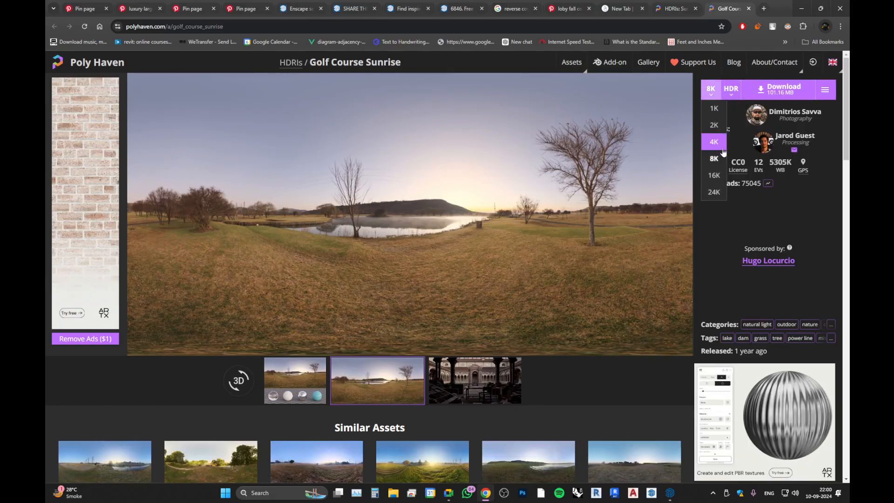
pyautogui.click(735, 118)
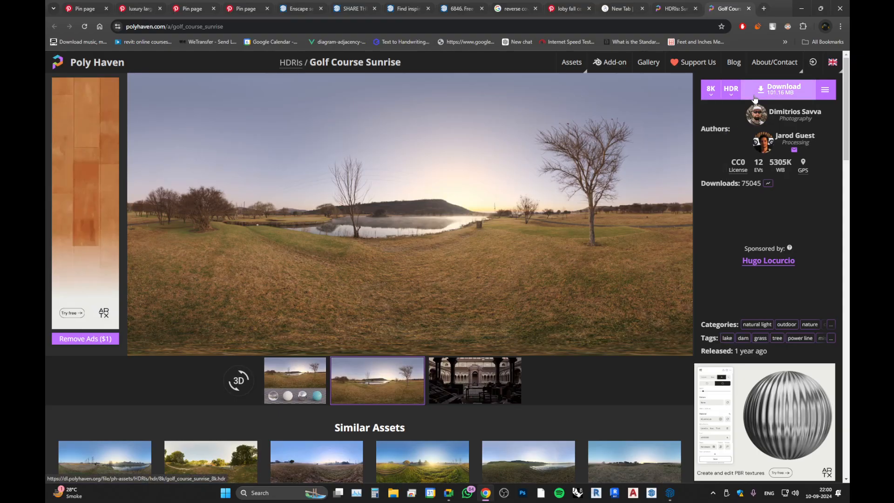
pyautogui.click(755, 100)
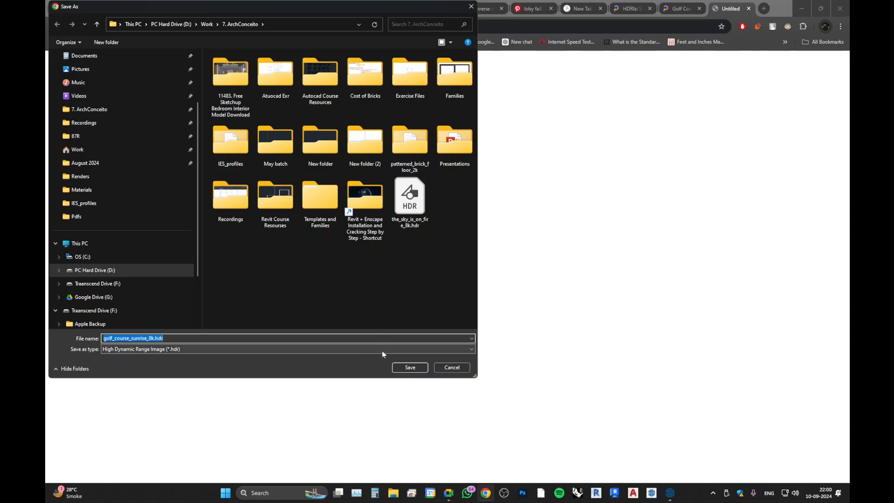
pyautogui.click(399, 368)
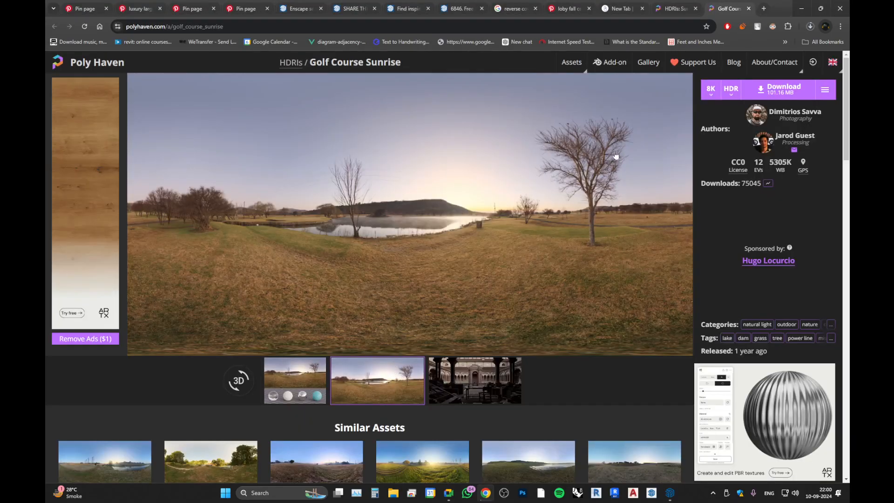
pyautogui.click(811, 26)
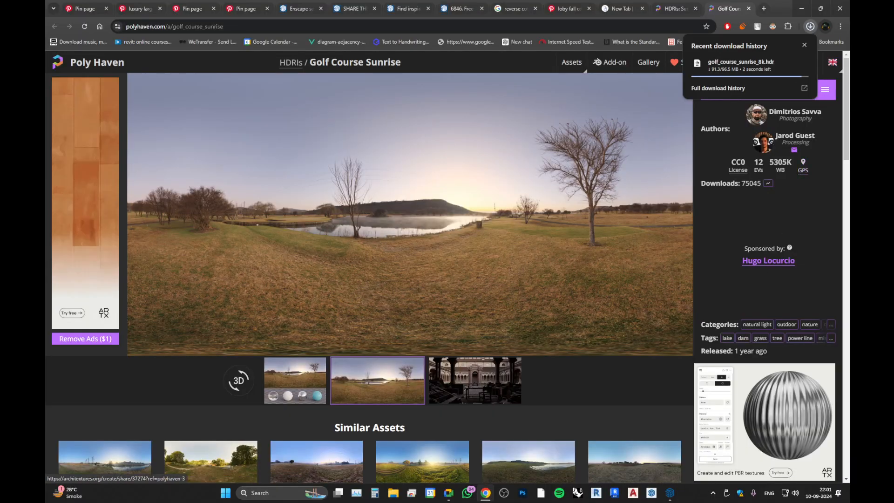
# Return to Enscape, set the horizon source to Forest and move the camera up outside the building to view the horizon.
pyautogui.click(676, 490)
pyautogui.click(612, 457)
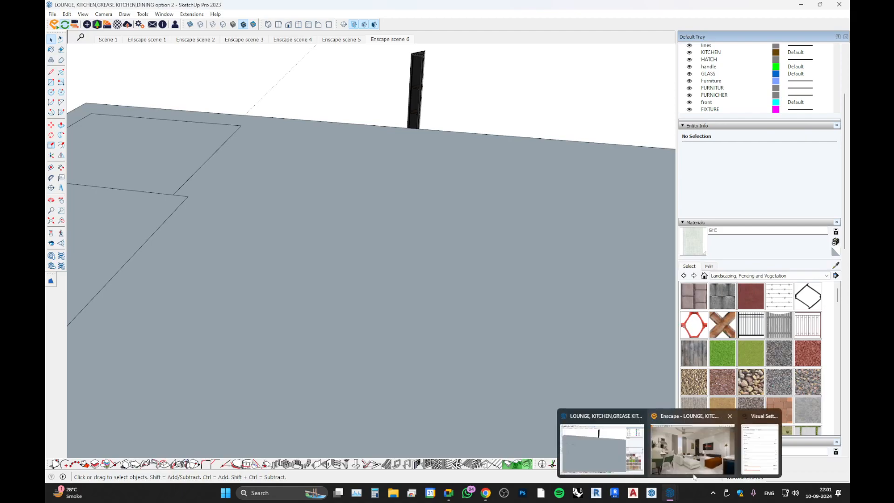
pyautogui.click(693, 448)
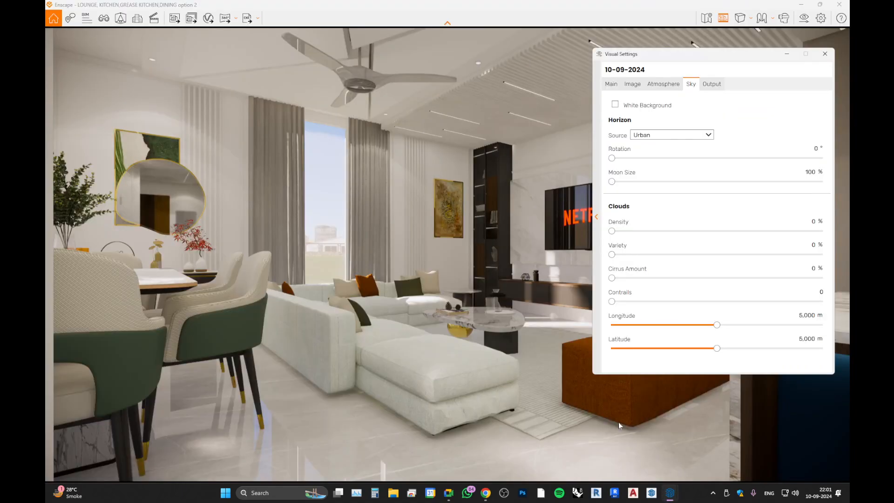
pyautogui.click(655, 135)
pyautogui.click(644, 164)
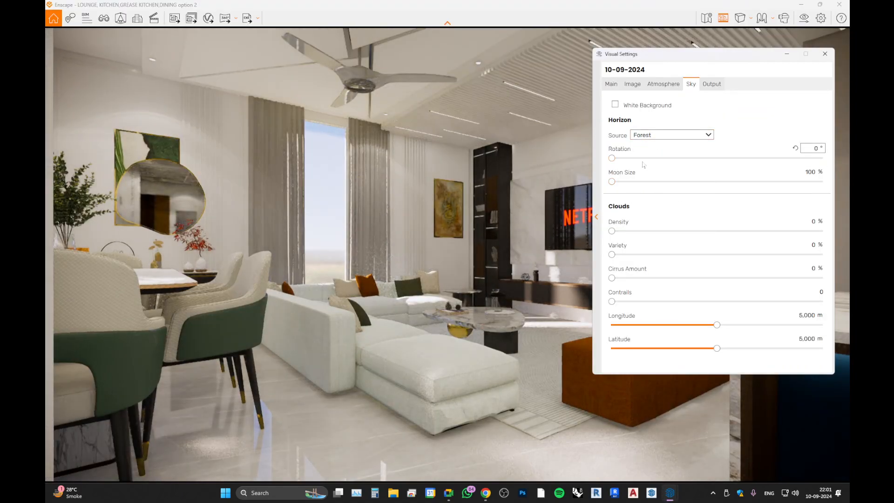
pyautogui.press('e')
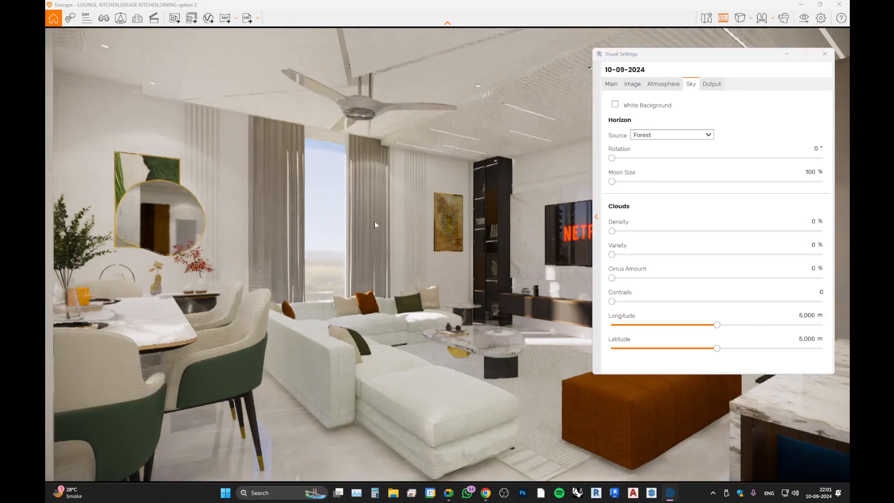
pyautogui.press('e')
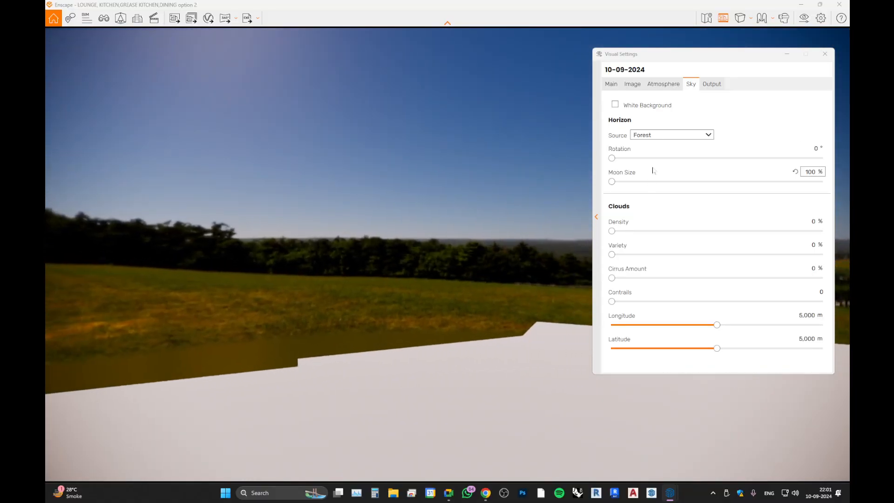
# Try the Mountains, Construction Site, Urban and Town horizon sources one after another.
pyautogui.click(666, 136)
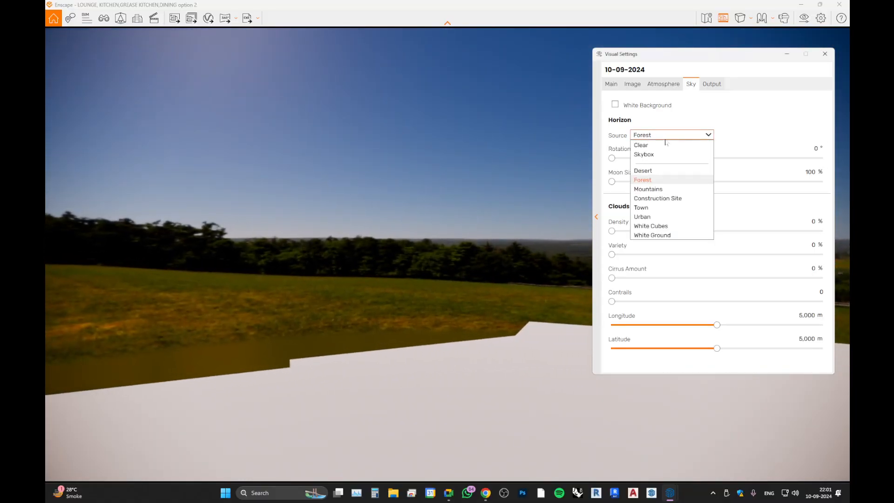
pyautogui.click(655, 189)
pyautogui.click(664, 136)
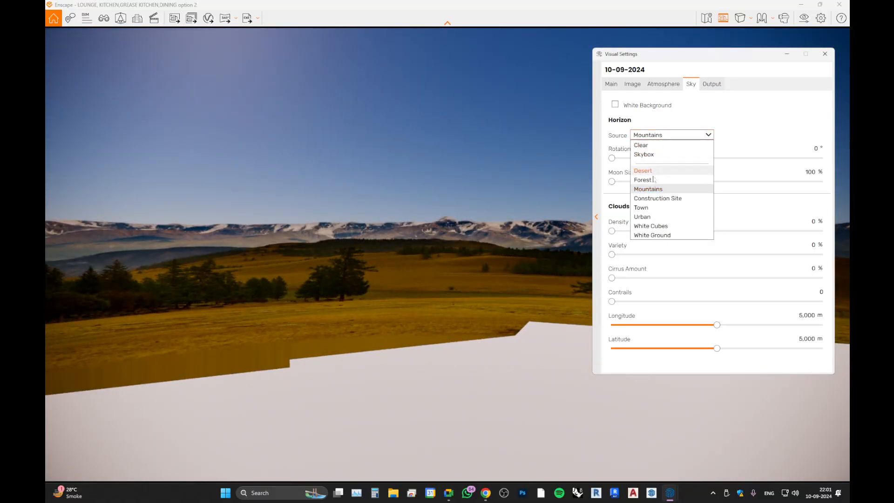
pyautogui.click(655, 198)
pyautogui.click(661, 134)
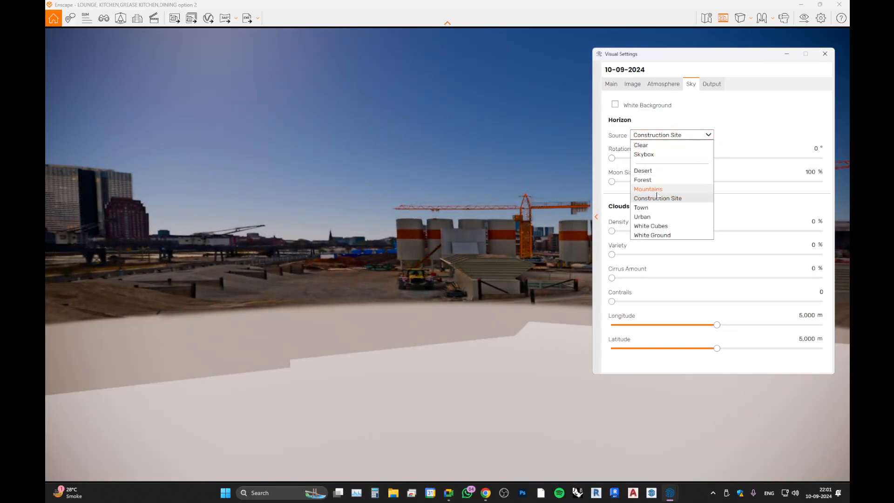
pyautogui.click(652, 217)
pyautogui.click(658, 136)
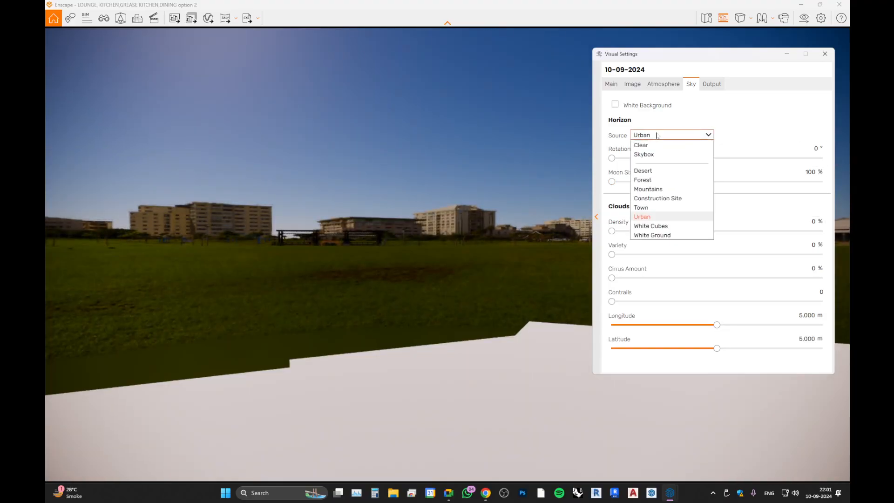
pyautogui.click(643, 208)
# Try the White Cubes and White Ground horizon sources one after the other.
pyautogui.click(658, 135)
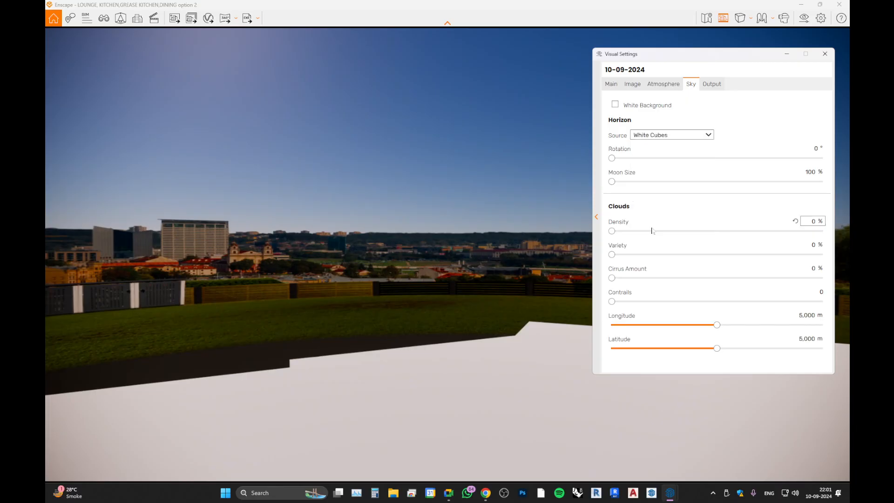
pyautogui.click(652, 226)
pyautogui.click(658, 135)
pyautogui.click(660, 235)
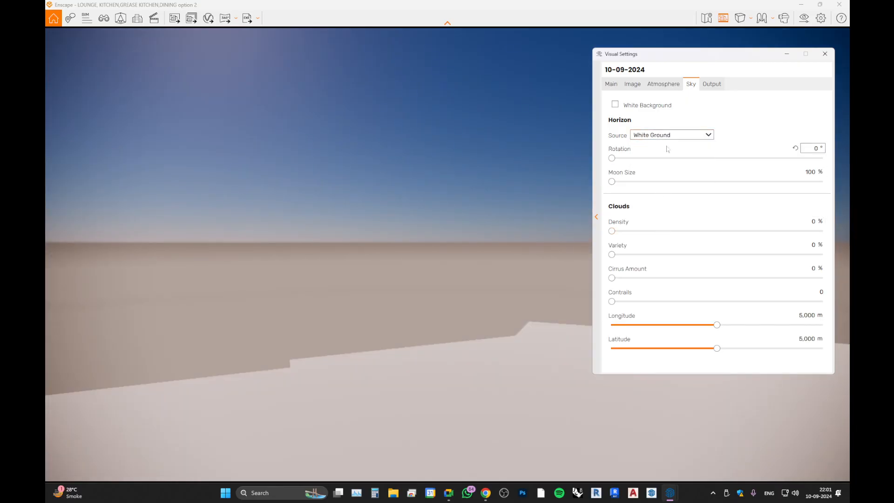
# Set the horizon source to Skybox and load golf_course_sunrise_8k.hdr from the 7. ArchConceito folder, checking its Poly Haven page in the browser.
pyautogui.click(668, 136)
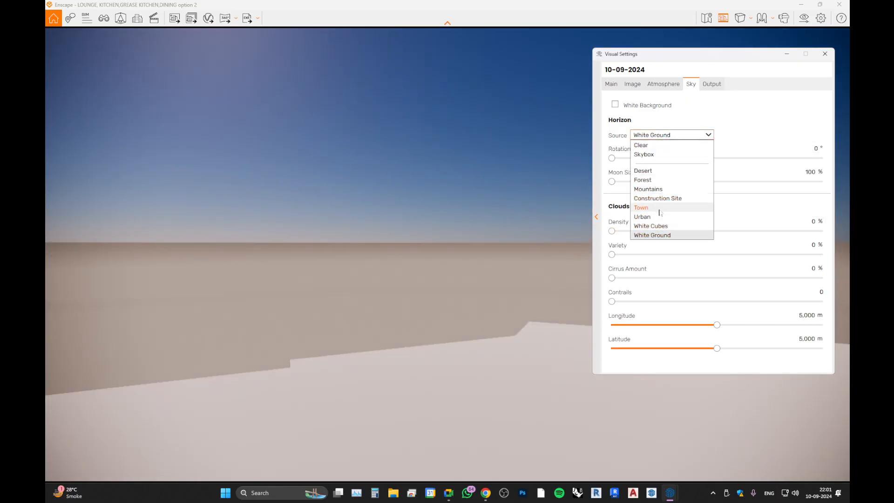
pyautogui.click(660, 155)
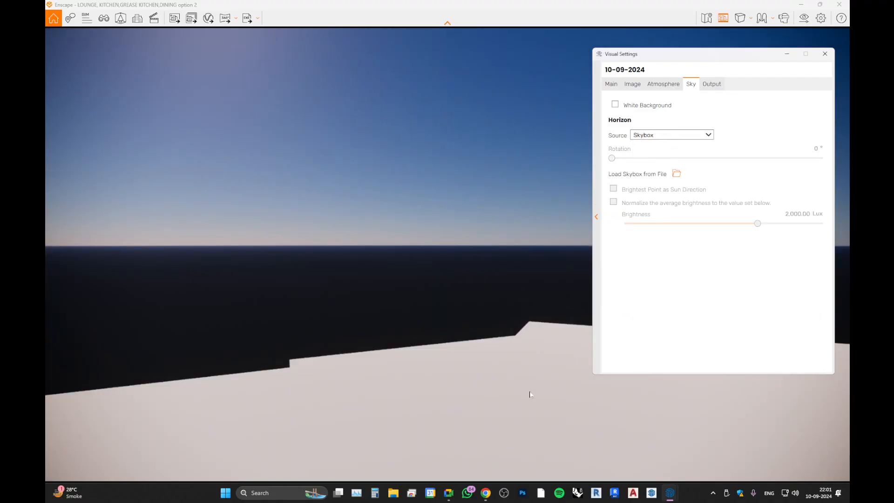
pyautogui.click(486, 493)
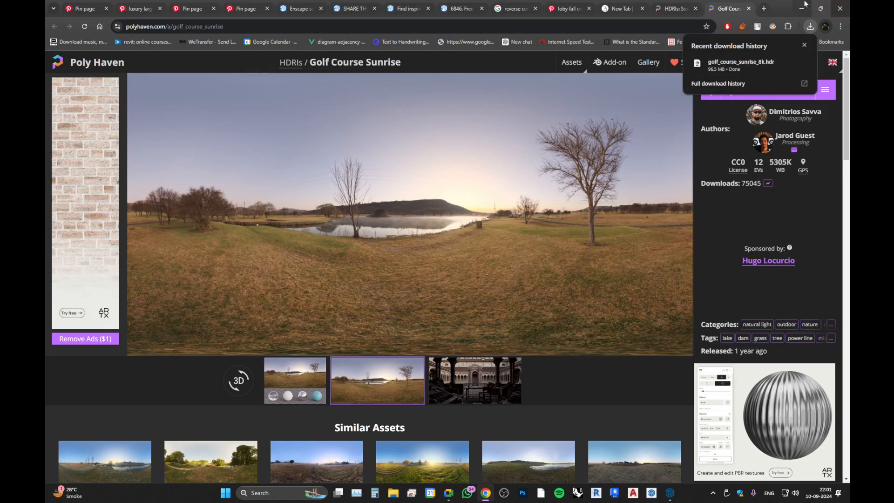
pyautogui.click(840, 7)
pyautogui.click(676, 174)
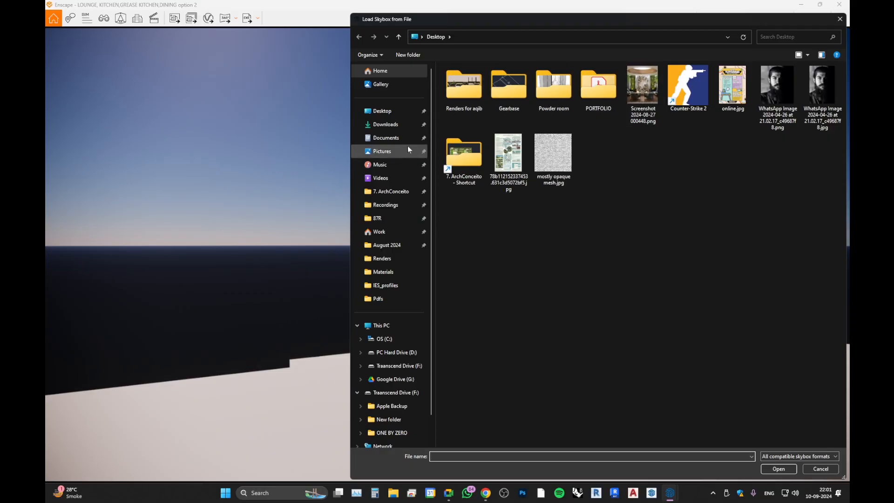
pyautogui.doubleClick(465, 156)
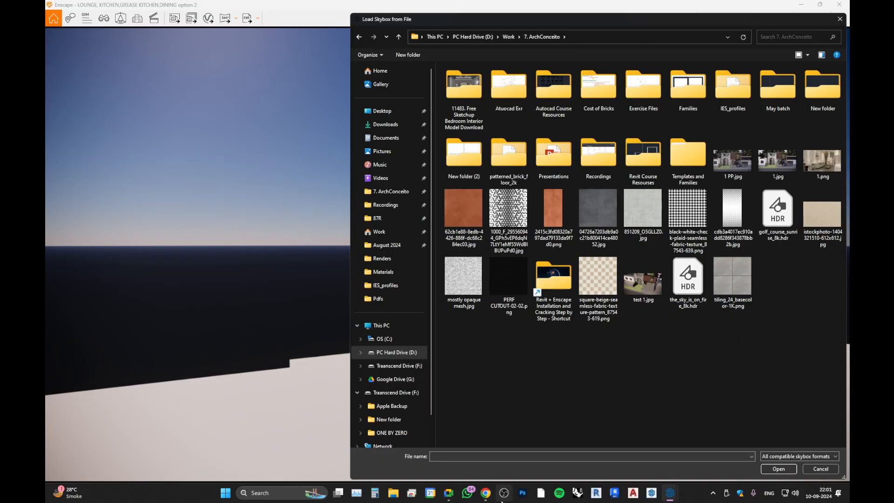
pyautogui.click(485, 494)
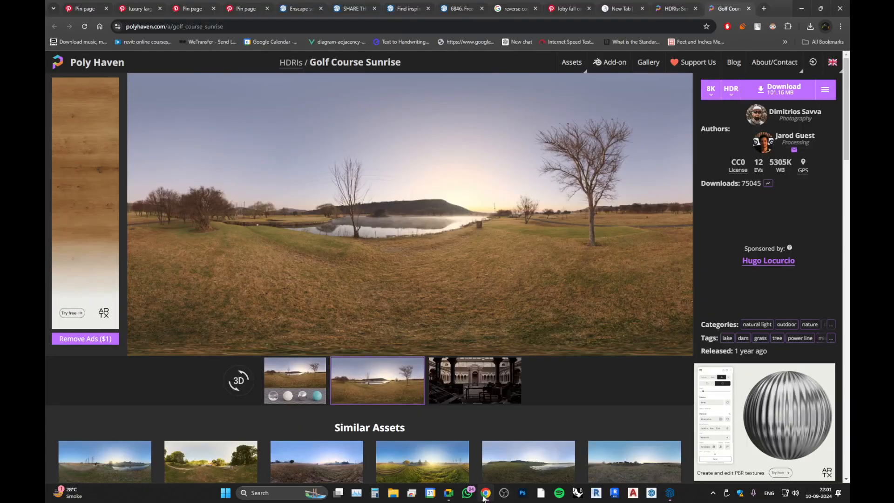
pyautogui.hotkey('alt', 'Tab')
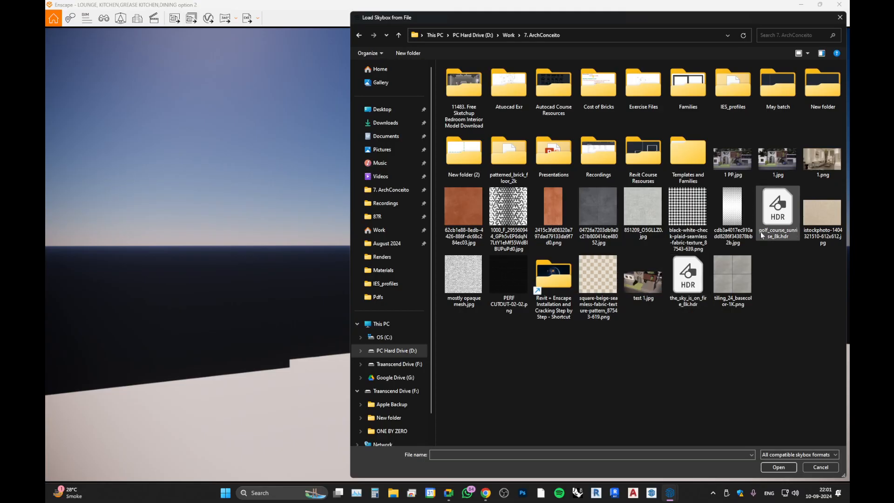
pyautogui.doubleClick(773, 214)
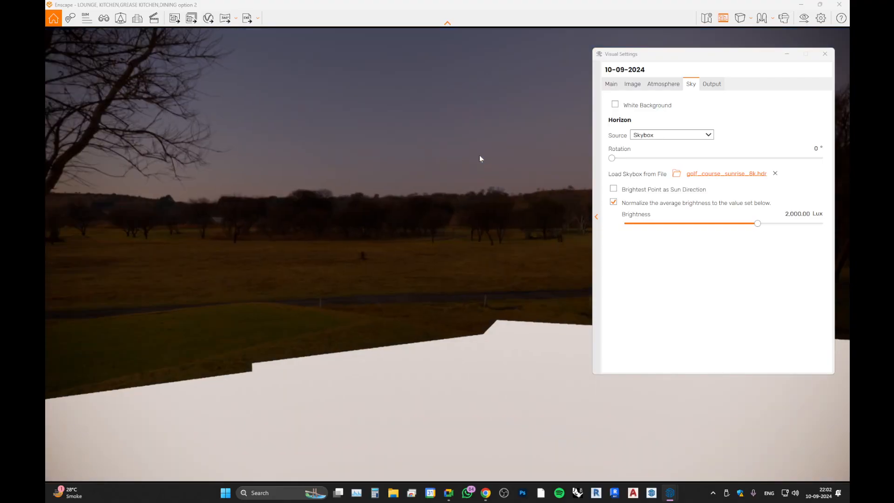
# Return to the lounge interior, enable Brightest Point as Sun Direction and rotate the skybox to 80°.
pyautogui.moveTo(471, 157); pyautogui.dragTo(673, 159)
pyautogui.press('q')
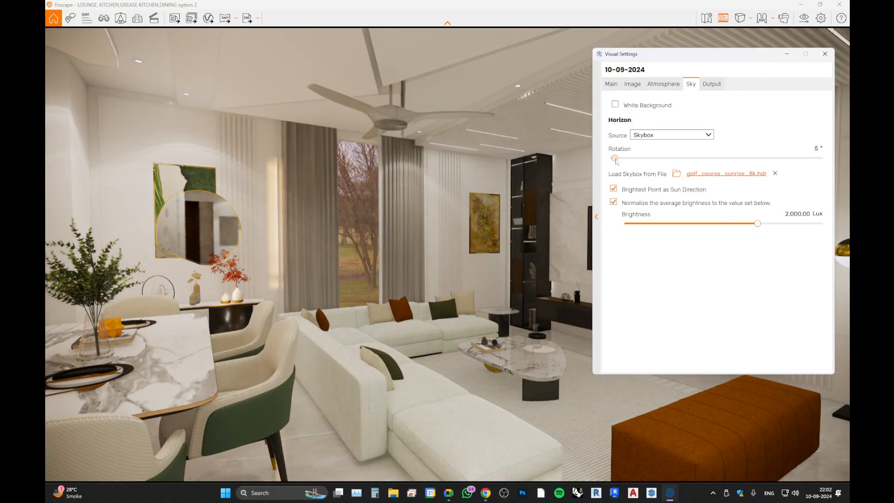
pyautogui.moveTo(626, 159); pyautogui.dragTo(659, 158)
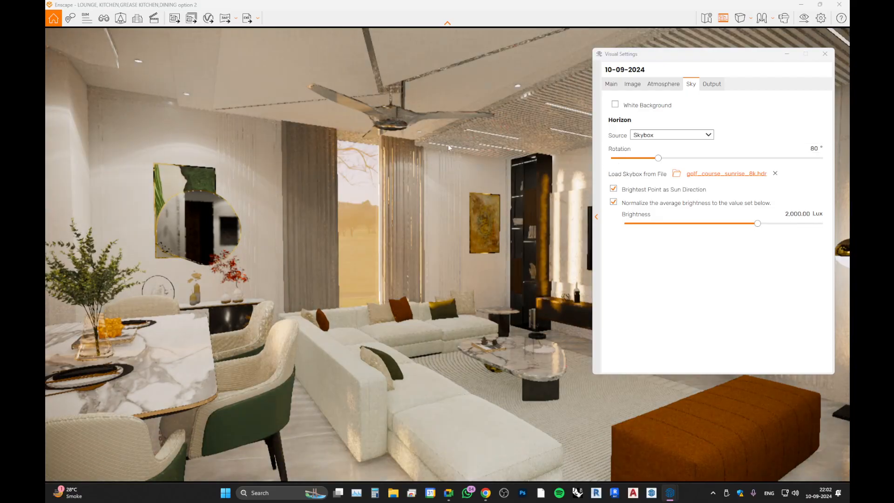
# Inspect the skybox from outside the building, rotate it to 107° and move back inside to face the lounge.
pyautogui.press('e')
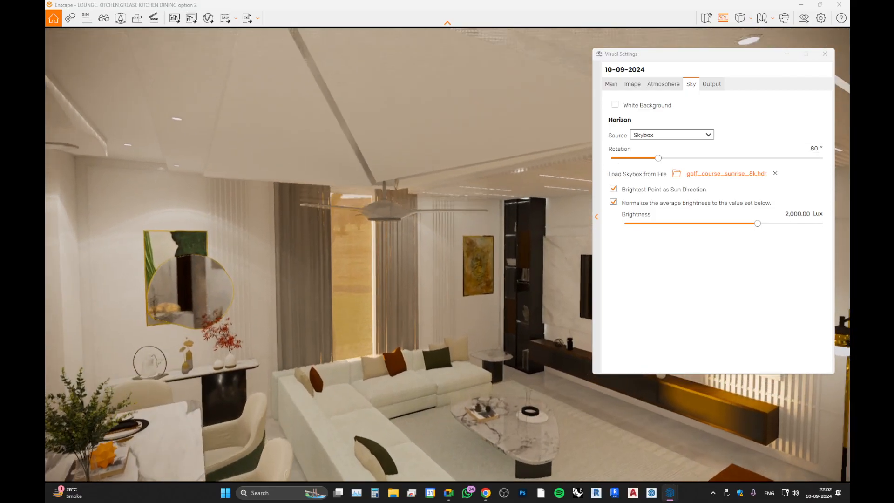
pyautogui.press('e')
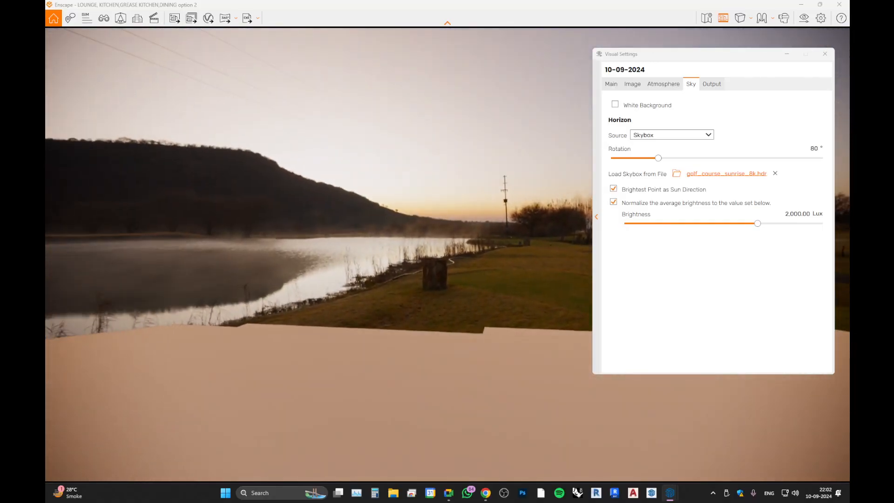
pyautogui.moveTo(420, 261); pyautogui.dragTo(201, 186)
pyautogui.moveTo(550, 154); pyautogui.dragTo(459, 147)
pyautogui.moveTo(660, 160)
pyautogui.mouseDown()
pyautogui.moveTo(648, 161)
pyautogui.moveTo(694, 163)
pyautogui.moveTo(675, 162)
pyautogui.mouseUp()
pyautogui.click(574, 235)
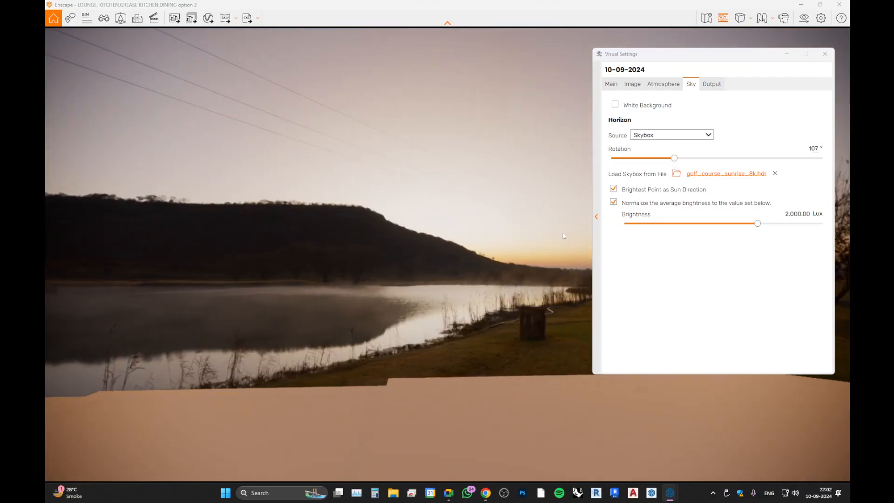
pyautogui.press('e')
pyautogui.press('e')
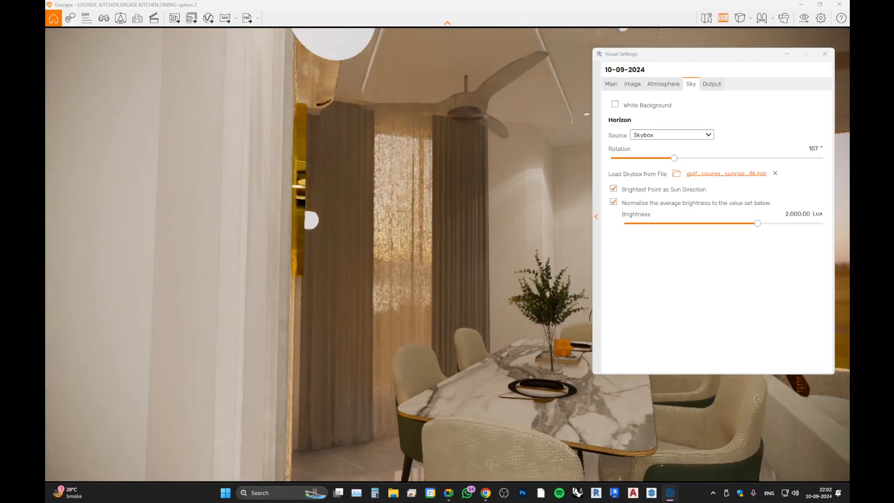
pyautogui.moveTo(573, 235); pyautogui.dragTo(733, 231)
pyautogui.press('s')
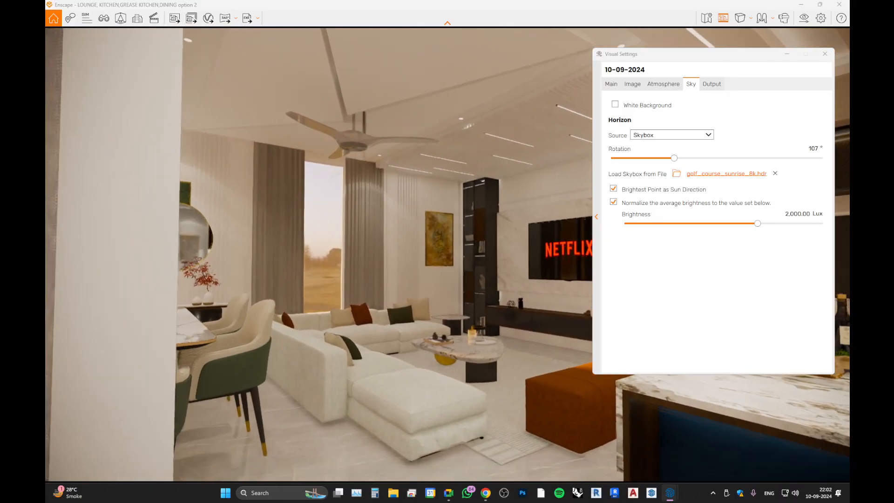
pyautogui.press('w')
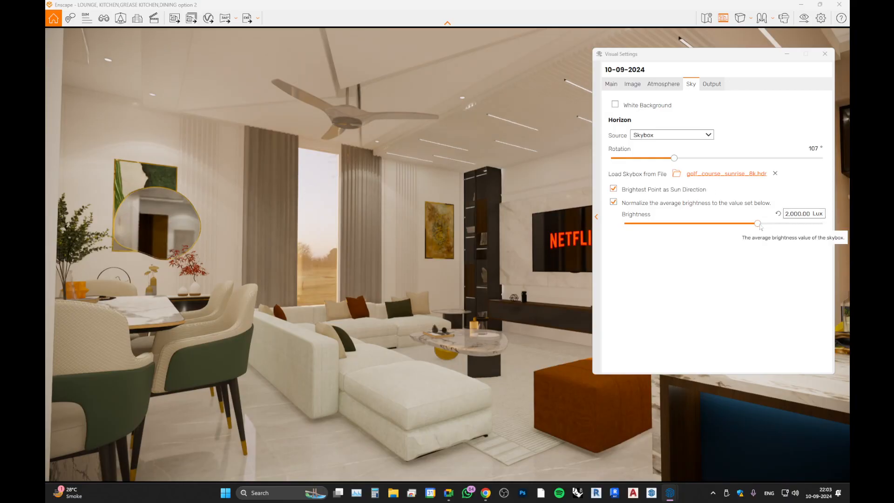
# Lower the skybox brightness to 1,373.02 Lux and compare the view with brightness normalization off and on.
pyautogui.moveTo(758, 223)
pyautogui.mouseDown()
pyautogui.moveTo(710, 225)
pyautogui.moveTo(779, 226)
pyautogui.moveTo(755, 230)
pyautogui.mouseUp()
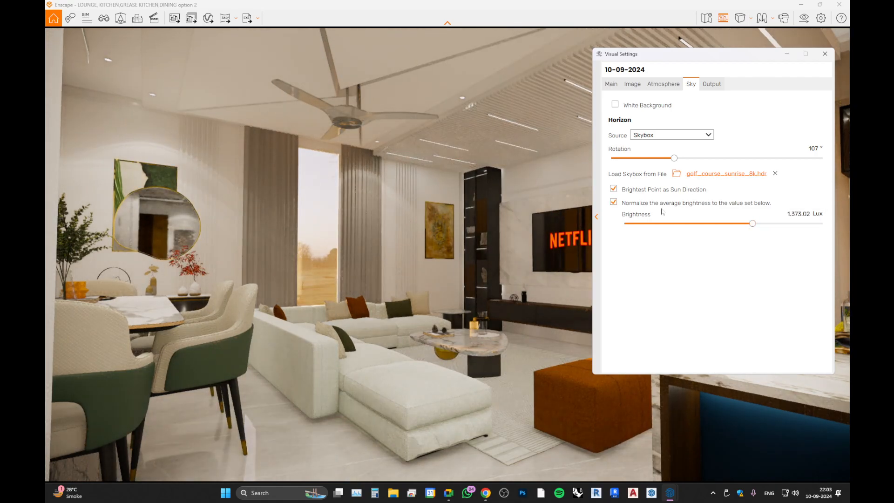
pyautogui.click(666, 208)
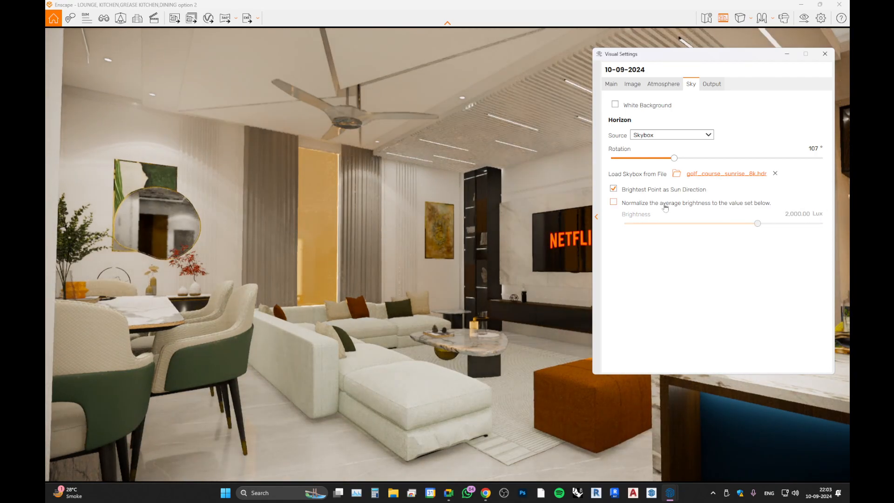
pyautogui.click(666, 208)
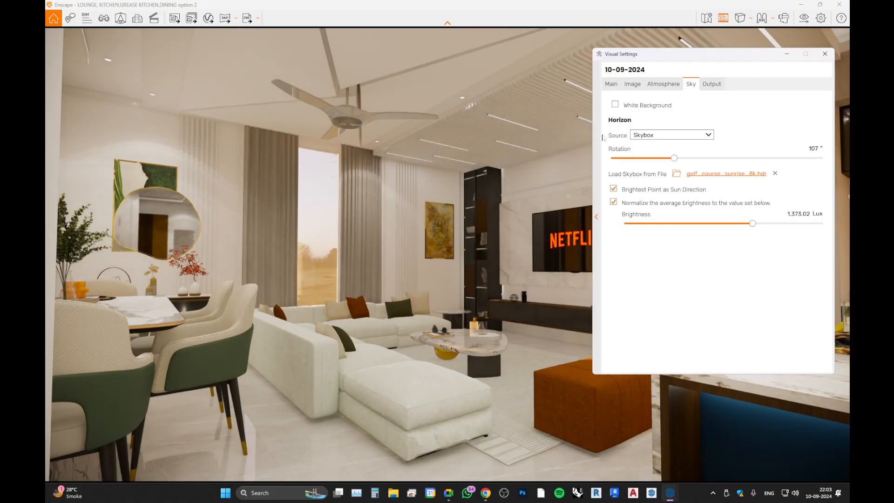
# Examine the skybox lighting around the dining table, wall decoration and lounge.
pyautogui.moveTo(252, 293); pyautogui.dragTo(46, 297)
pyautogui.press('s')
pyautogui.press('w')
pyautogui.press('d')
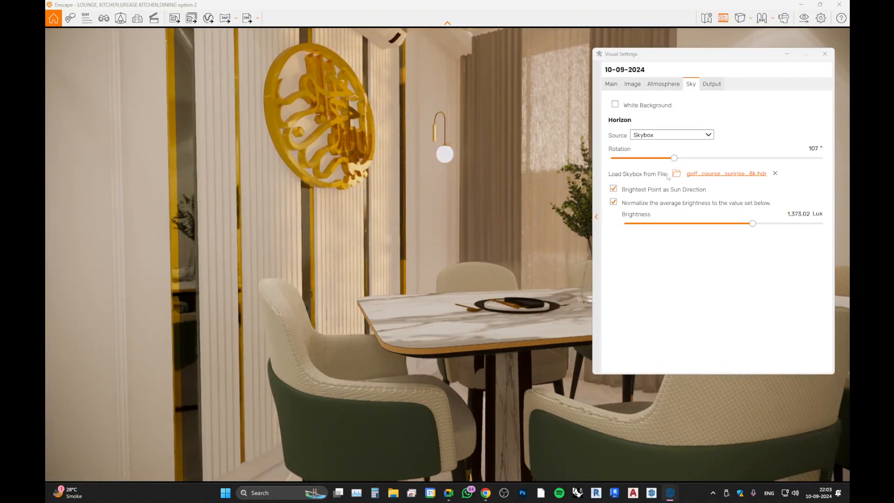
pyautogui.press('s')
pyautogui.moveTo(496, 182); pyautogui.dragTo(698, 193)
pyautogui.press('s')
pyautogui.press('s')
pyautogui.press('a')
# Rotate the skybox to 58° to adjust the sunlight falling on the TV wall.
pyautogui.moveTo(674, 161)
pyautogui.mouseDown()
pyautogui.moveTo(650, 162)
pyautogui.moveTo(664, 162)
pyautogui.mouseUp()
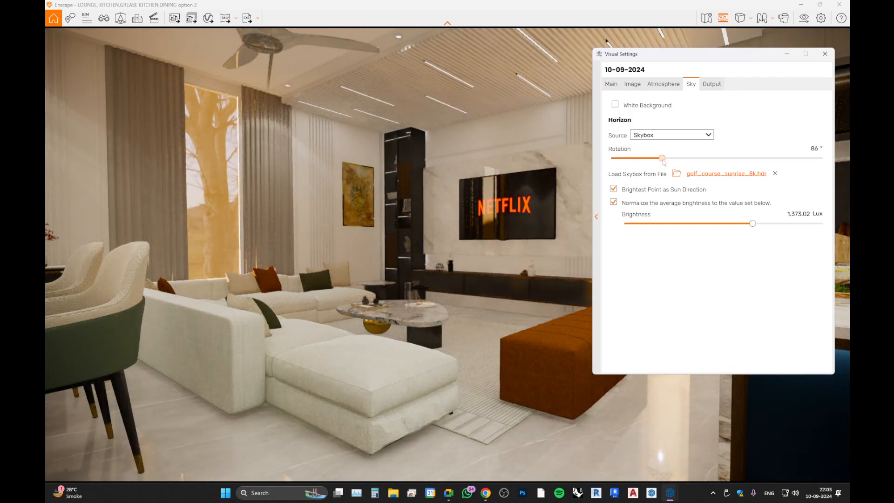
pyautogui.moveTo(656, 161); pyautogui.dragTo(652, 161)
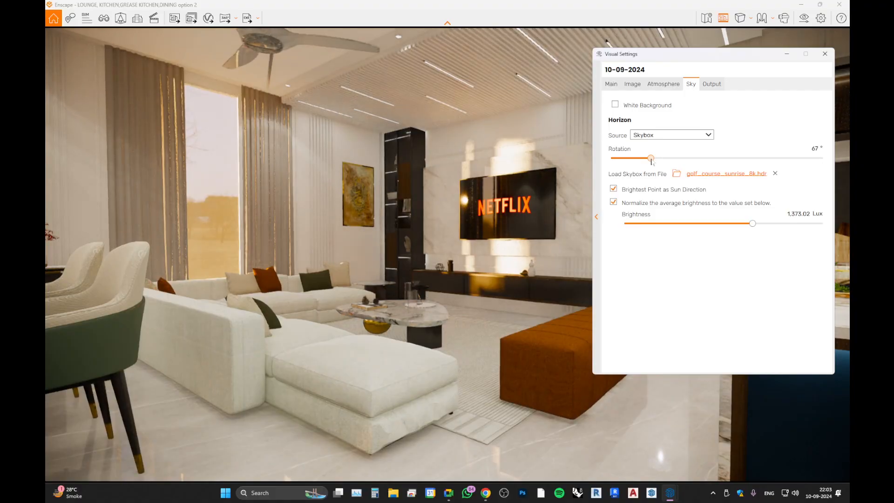
pyautogui.moveTo(651, 161); pyautogui.dragTo(646, 161)
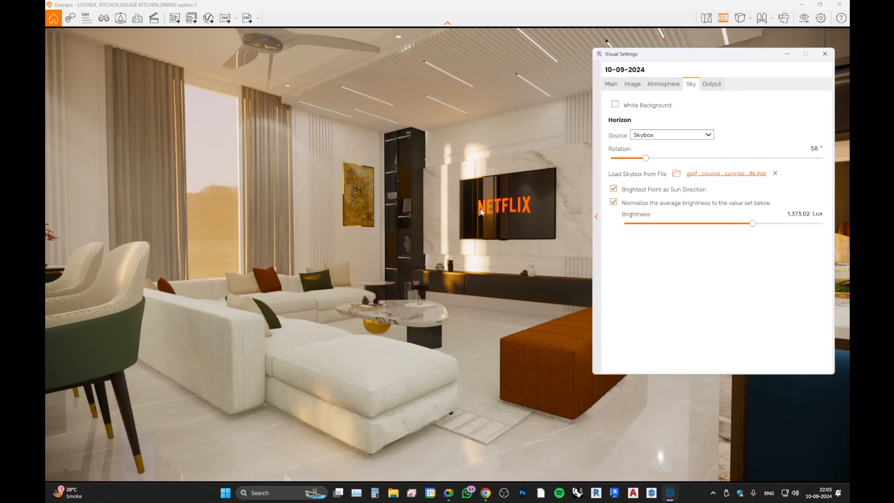
# Set the image color temperature to 5,776 K and the saturation to 102%.
pyautogui.click(632, 83)
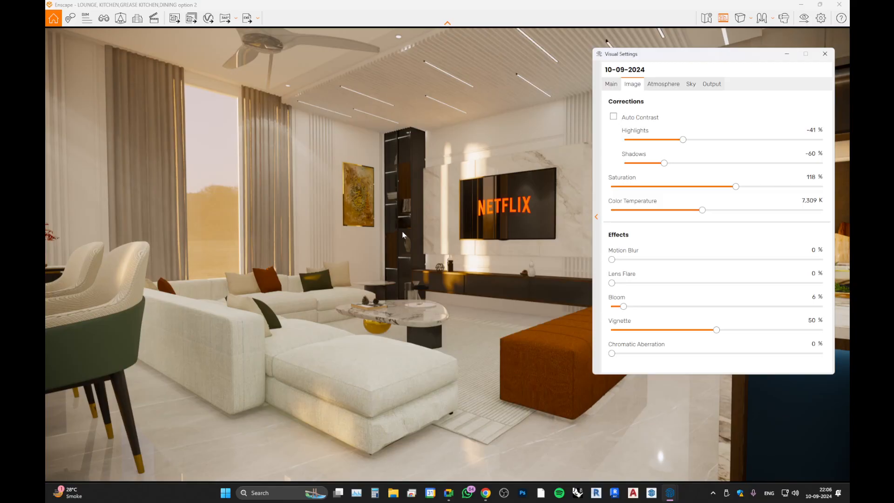
pyautogui.moveTo(703, 210); pyautogui.dragTo(679, 217)
pyautogui.moveTo(391, 208); pyautogui.dragTo(364, 190)
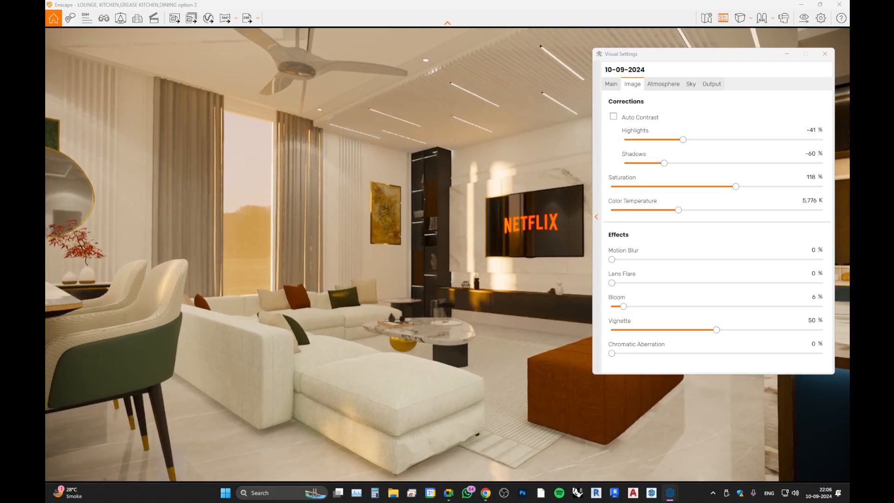
pyautogui.moveTo(735, 190); pyautogui.dragTo(718, 197)
pyautogui.moveTo(465, 187); pyautogui.dragTo(467, 192)
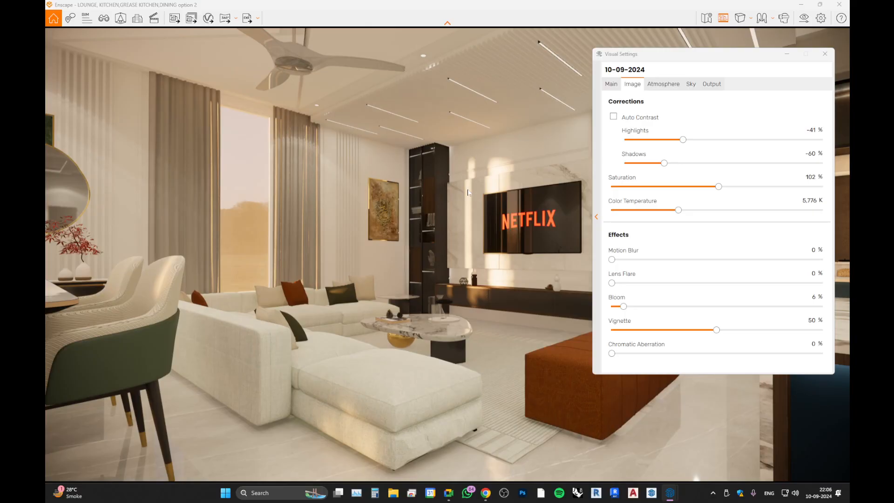
# Compare the lounge lighting between the Clear and Skybox horizon sources, switching back and forth and ending on Clear.
pyautogui.click(691, 84)
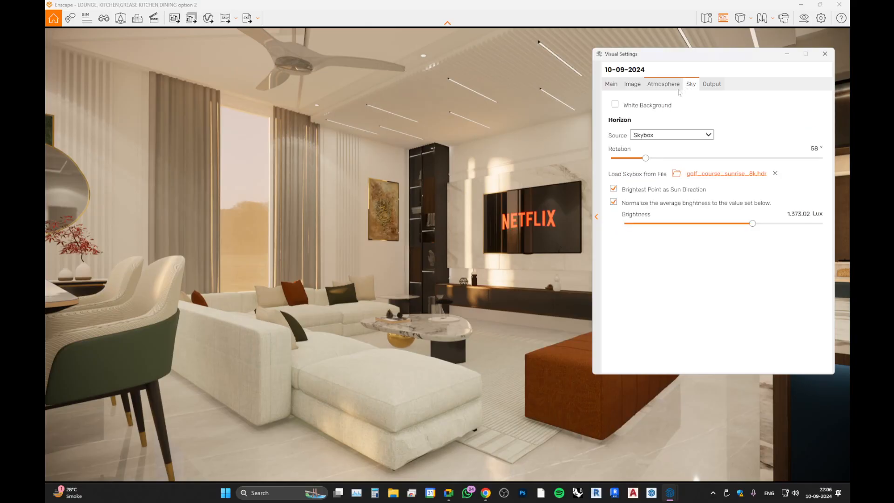
pyautogui.click(654, 135)
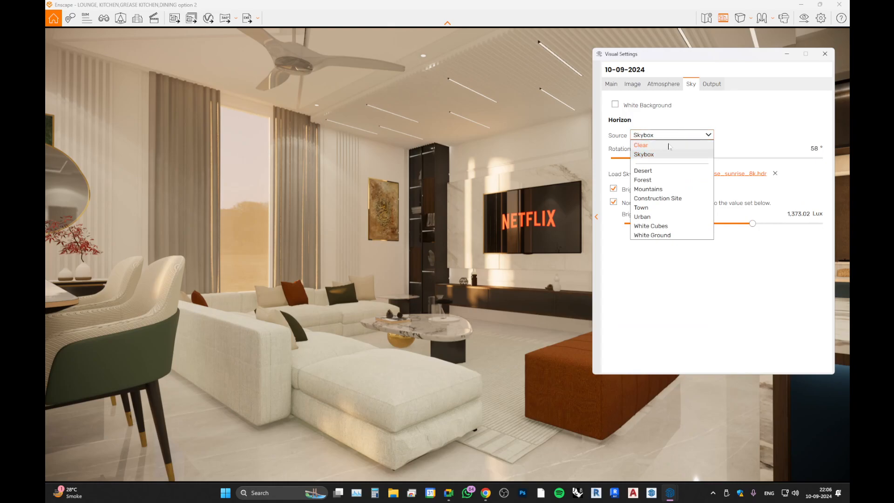
pyautogui.click(669, 146)
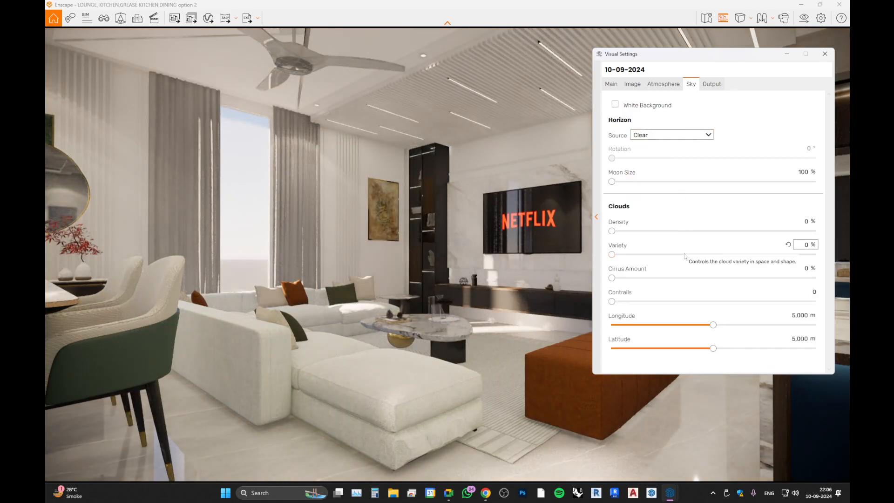
pyautogui.click(678, 136)
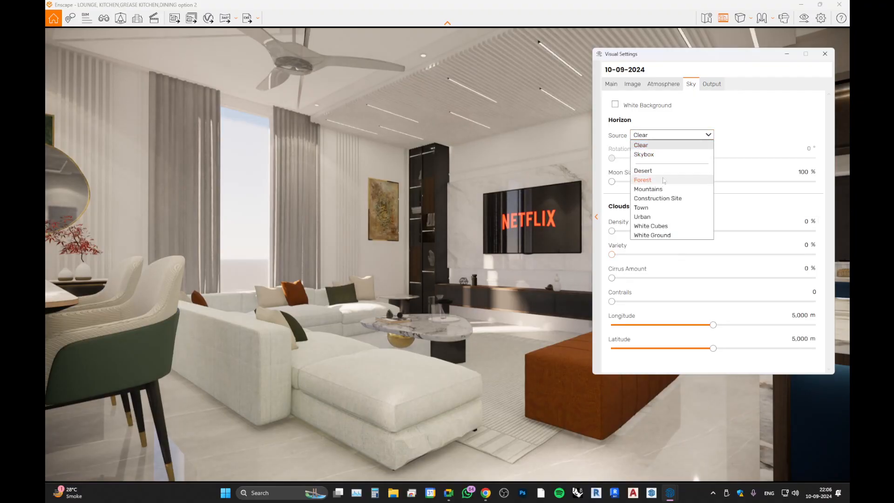
pyautogui.click(672, 159)
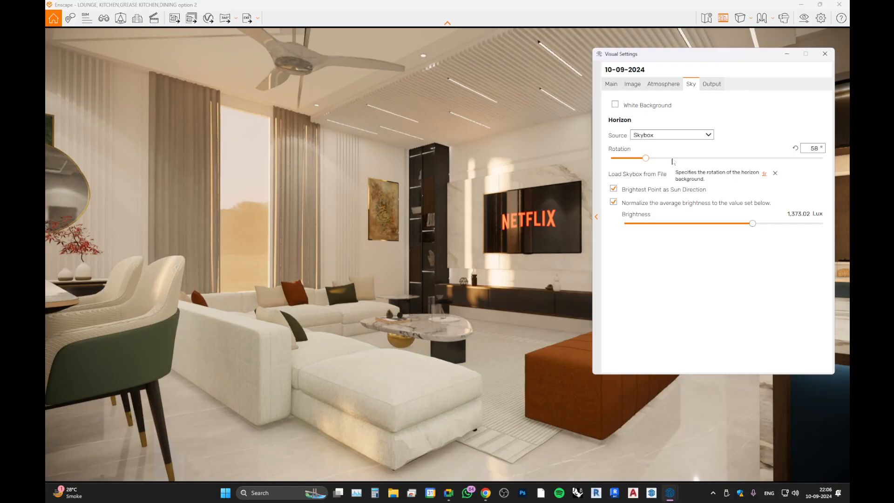
pyautogui.click(672, 135)
pyautogui.click(686, 145)
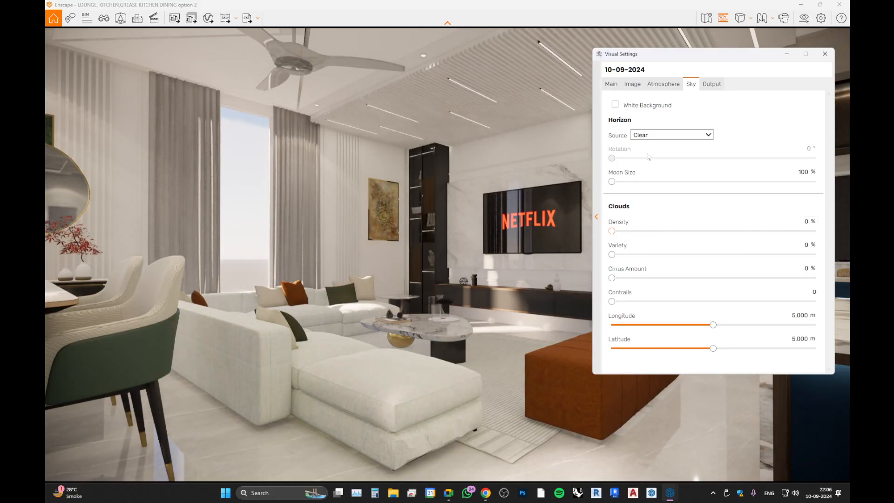
pyautogui.click(659, 136)
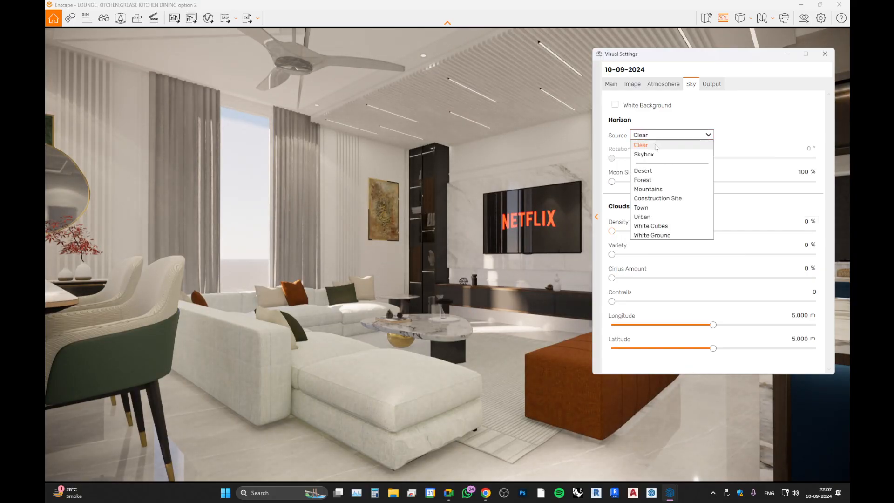
pyautogui.click(691, 108)
# Look through the available output resolution options and keep Full HD.
pyautogui.click(711, 89)
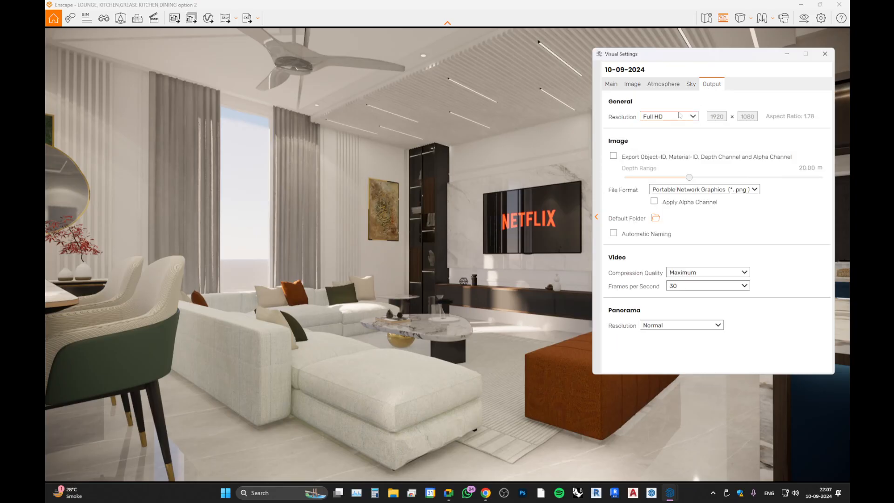
pyautogui.click(651, 119)
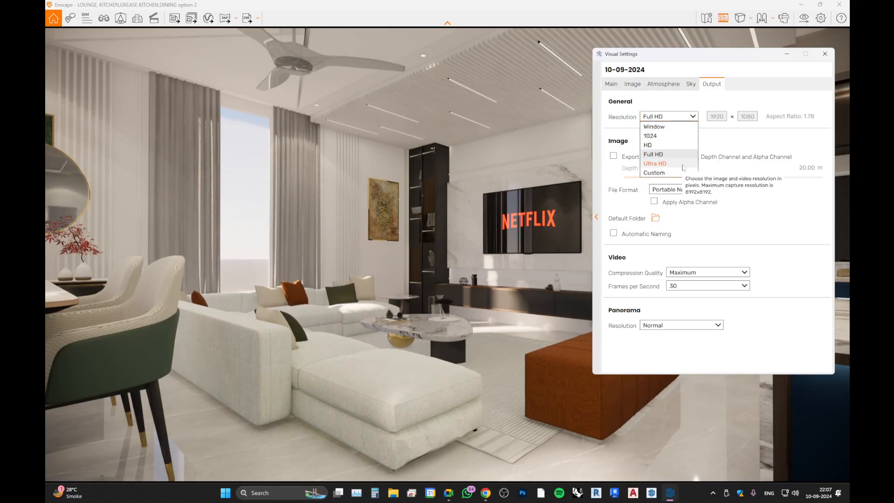
pyautogui.click(655, 154)
# Set the horizon source to Skybox and the output resolution to Ultra HD.
pyautogui.click(691, 83)
pyautogui.click(652, 136)
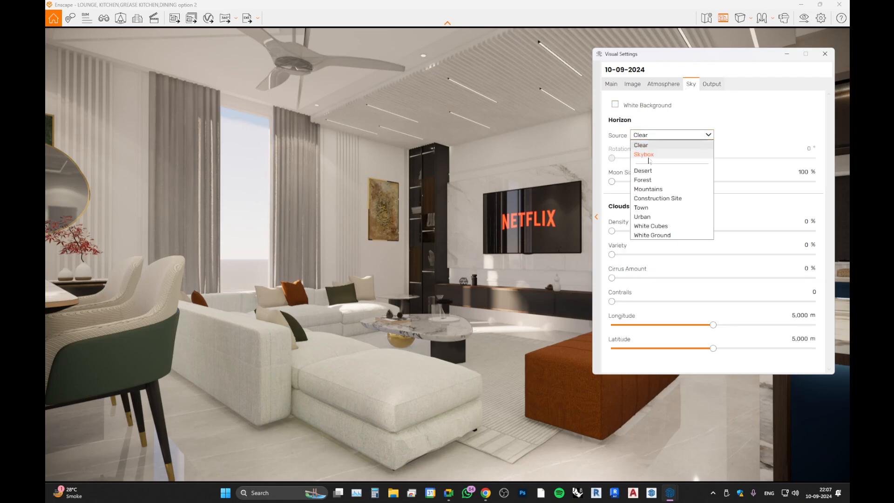
pyautogui.click(644, 155)
pyautogui.click(711, 84)
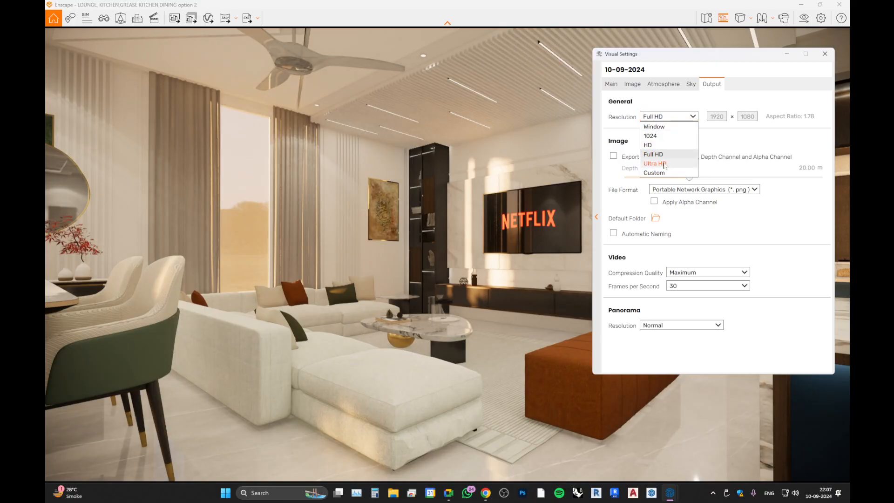
pyautogui.click(664, 164)
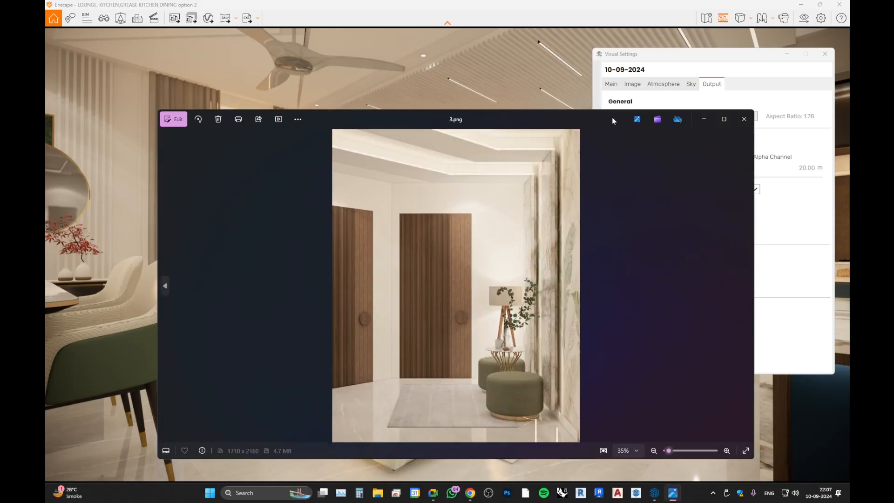
# Examine the portrait renders of the entrance lobby and the bedroom nightstand in the image viewer, closing each one.
pyautogui.doubleClick(612, 117)
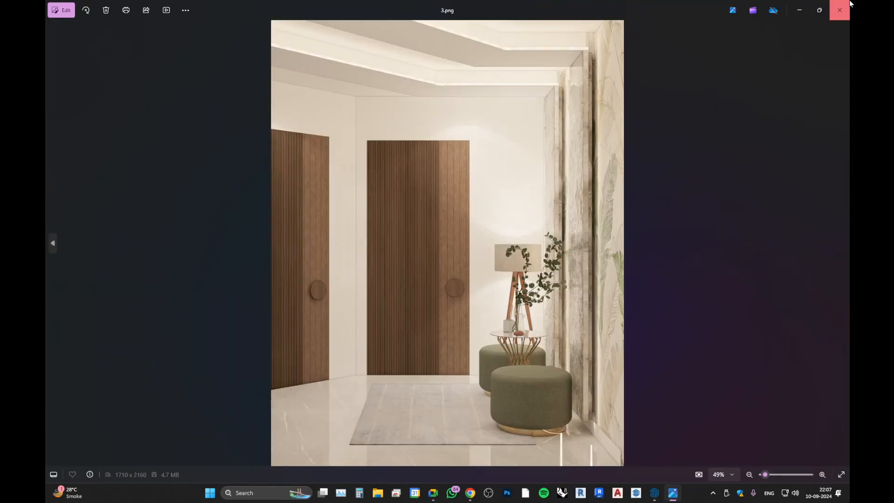
pyautogui.click(840, 10)
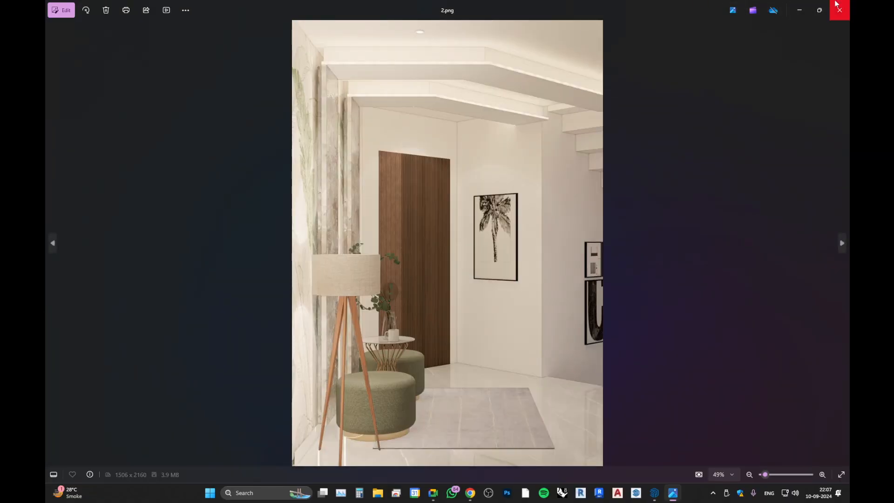
pyautogui.click(839, 9)
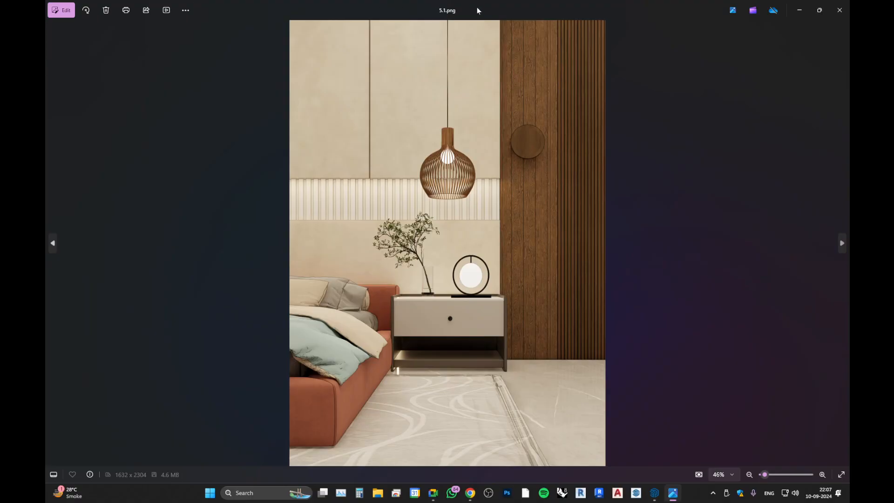
pyautogui.click(839, 10)
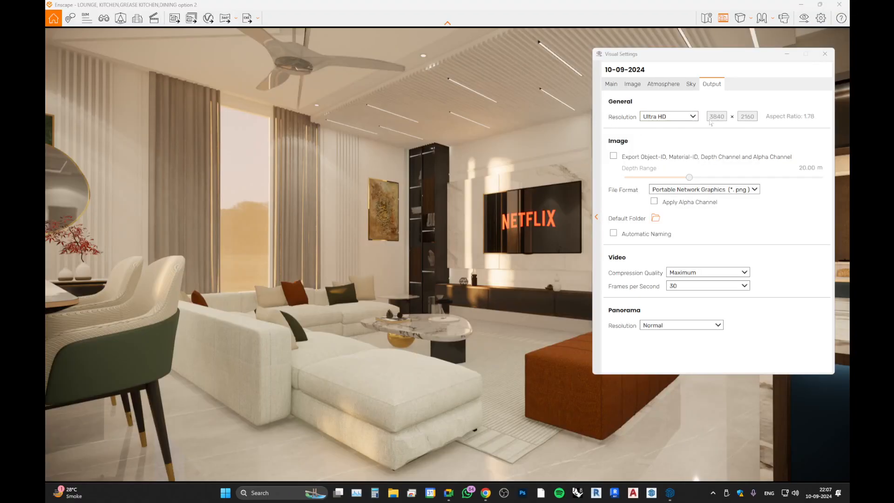
# Switch the output resolution to Custom and back to Ultra HD to compare the two options.
pyautogui.click(694, 116)
pyautogui.click(664, 173)
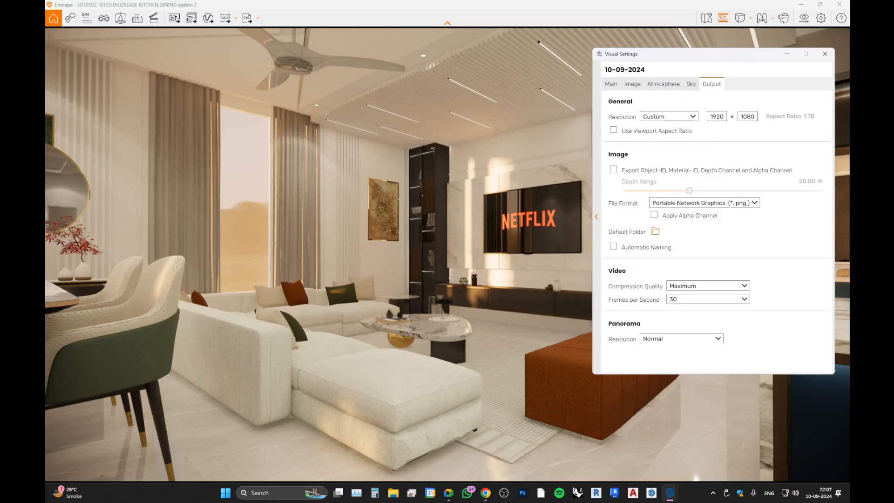
pyautogui.click(694, 118)
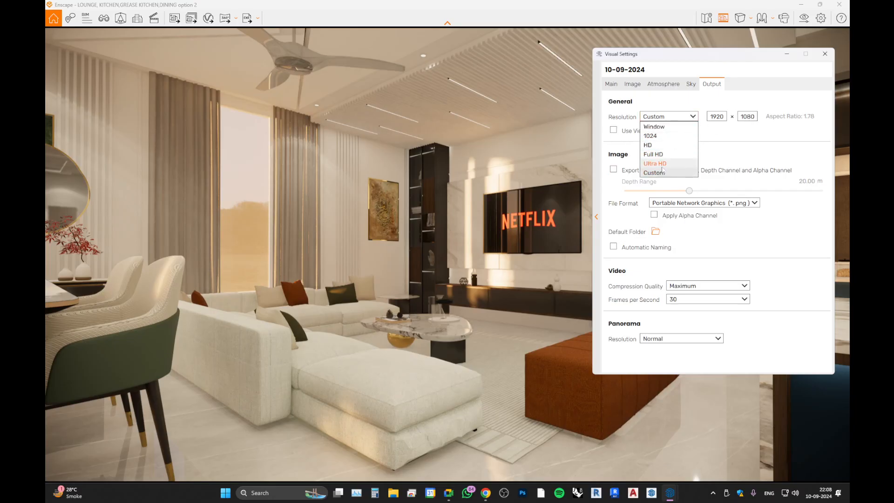
pyautogui.click(662, 164)
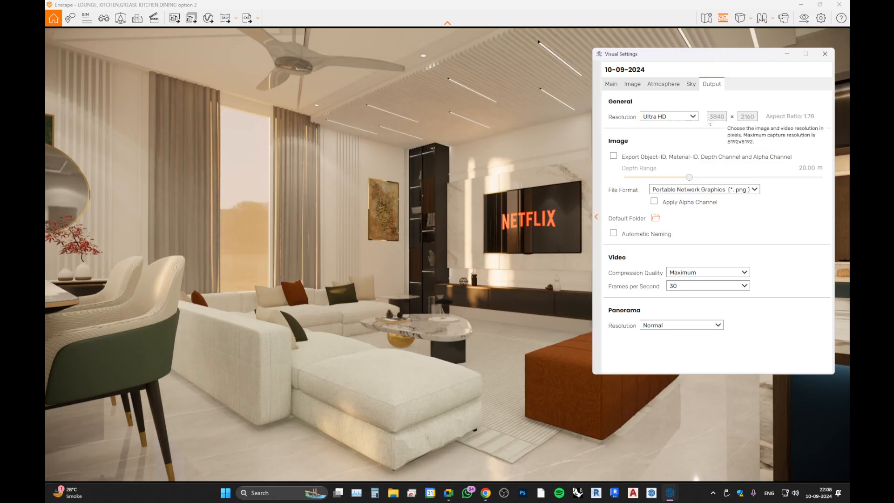
# Set a custom portrait output resolution of 2160 × 3840.
pyautogui.click(692, 118)
pyautogui.click(669, 172)
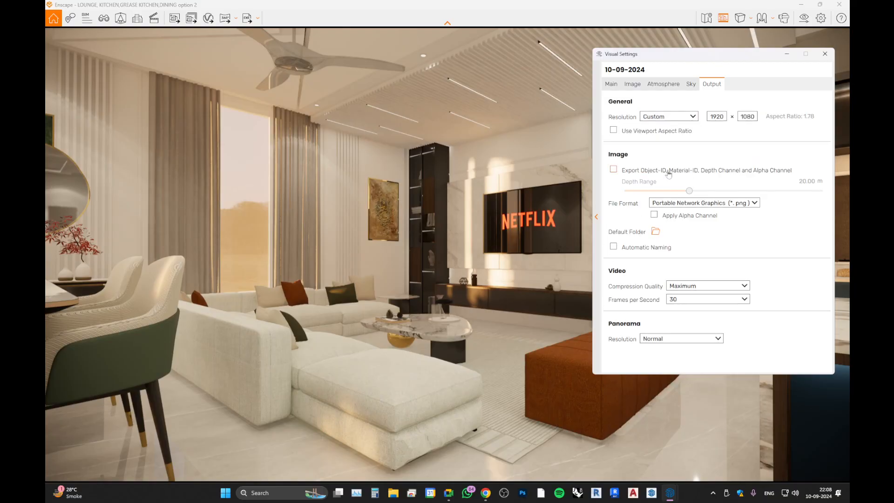
pyautogui.doubleClick(718, 117)
pyautogui.write('2160')
pyautogui.press('Return')
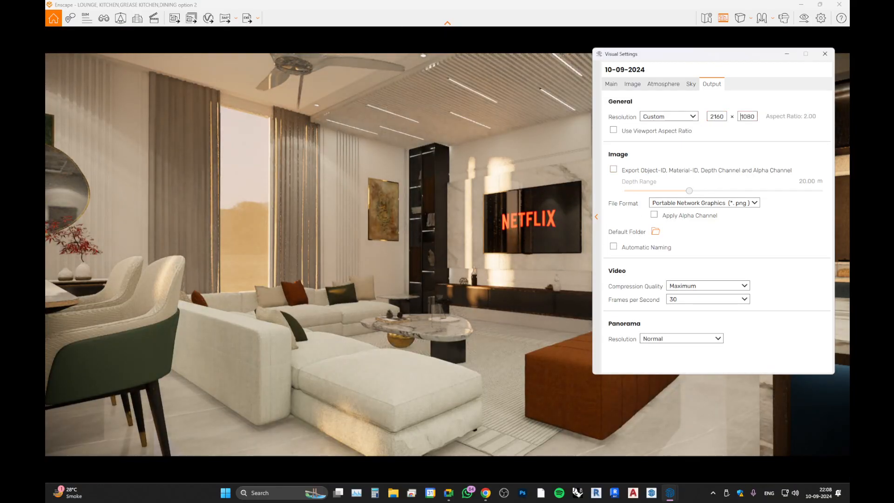
pyautogui.doubleClick(748, 117)
pyautogui.press('BackSpace')
pyautogui.write('3840')
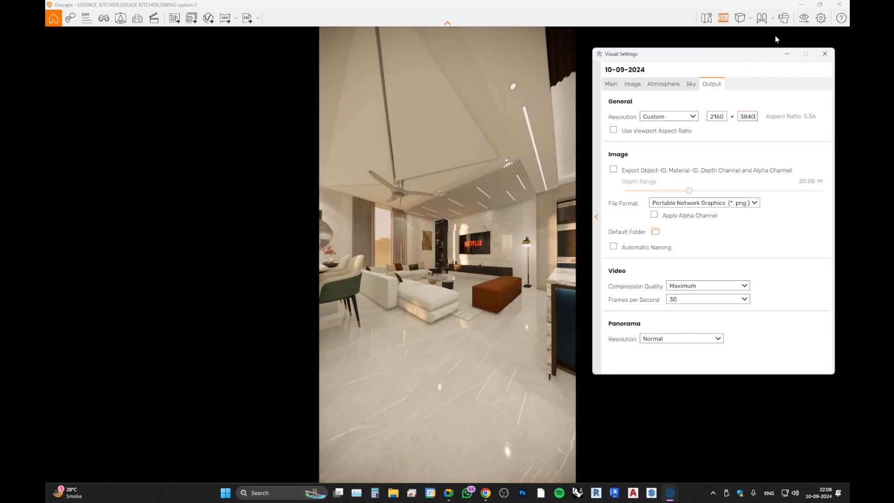
# Set the camera's field of view to 60°, check the lounge and TV wall framing, and narrow it to 46°.
pyautogui.click(611, 84)
pyautogui.doubleClick(780, 229)
pyautogui.write('60')
pyautogui.press('Return')
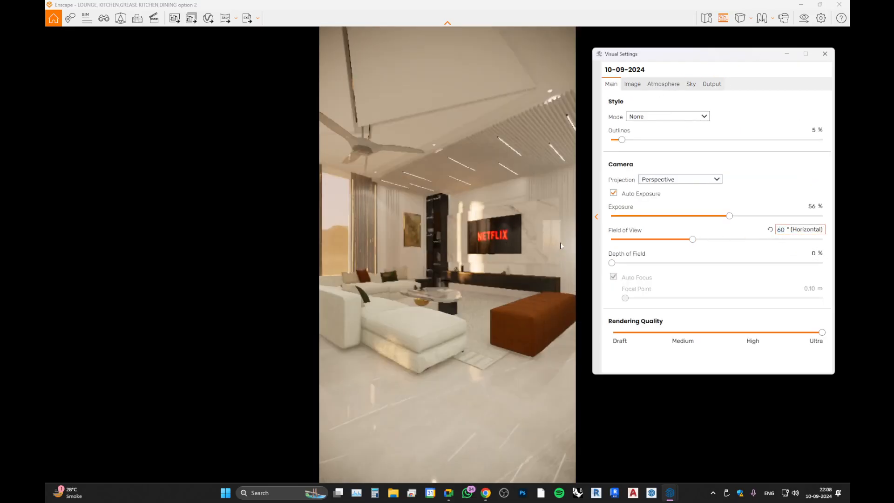
pyautogui.moveTo(487, 226); pyautogui.dragTo(447, 225)
pyautogui.press('Left')
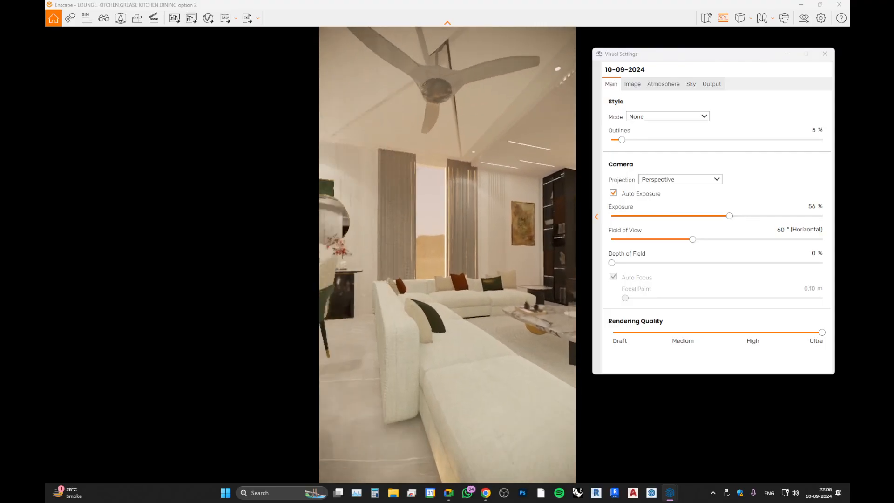
pyautogui.press('Right')
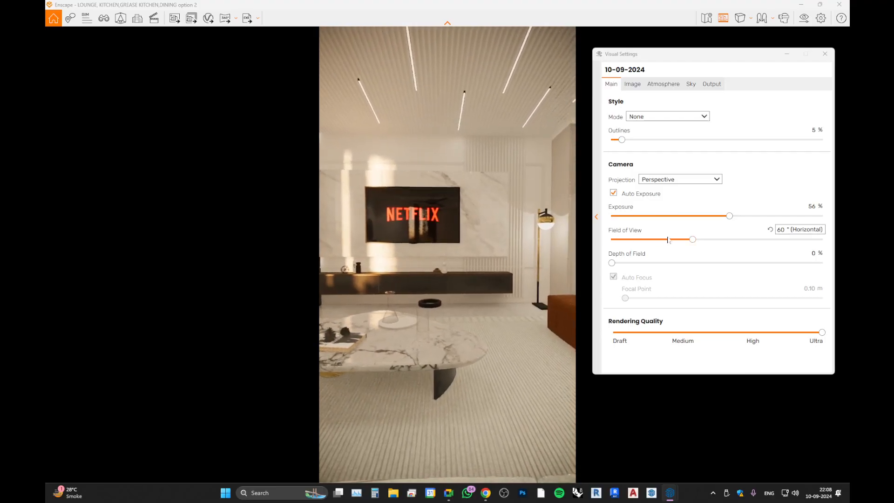
pyautogui.moveTo(692, 240); pyautogui.dragTo(669, 241)
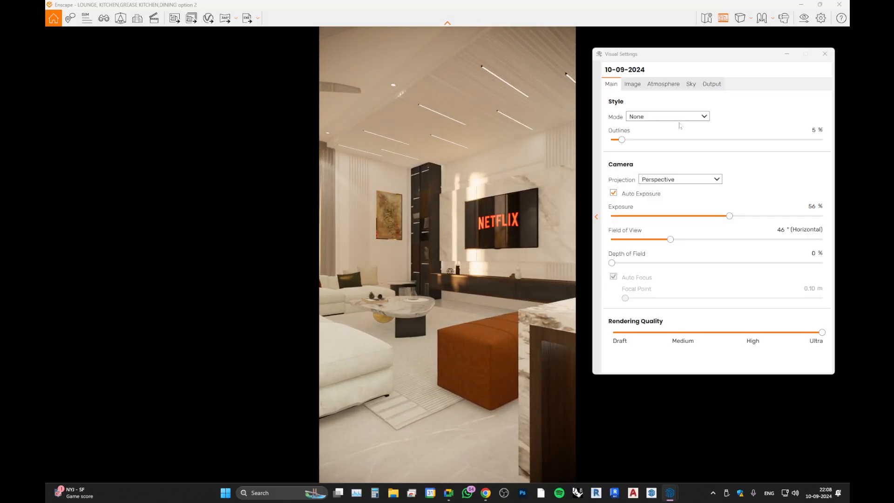
# Return the output resolution from the custom portrait size to Ultra HD.
pyautogui.click(714, 84)
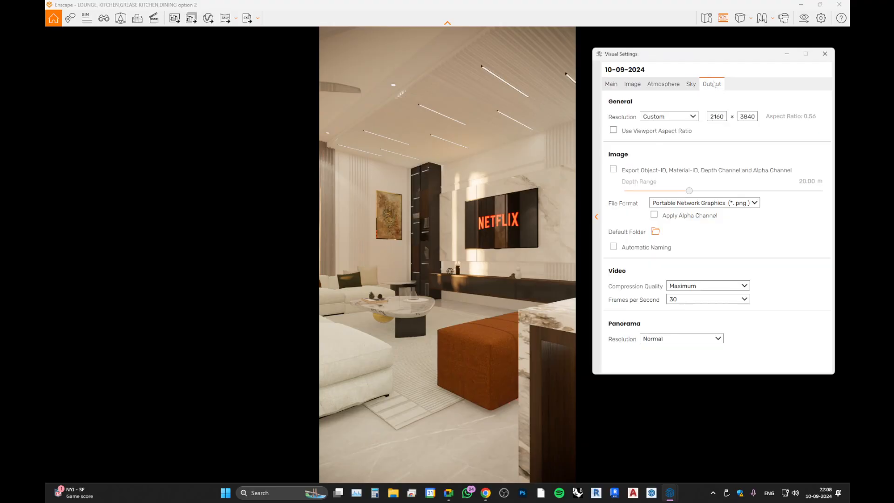
pyautogui.click(691, 116)
pyautogui.click(662, 163)
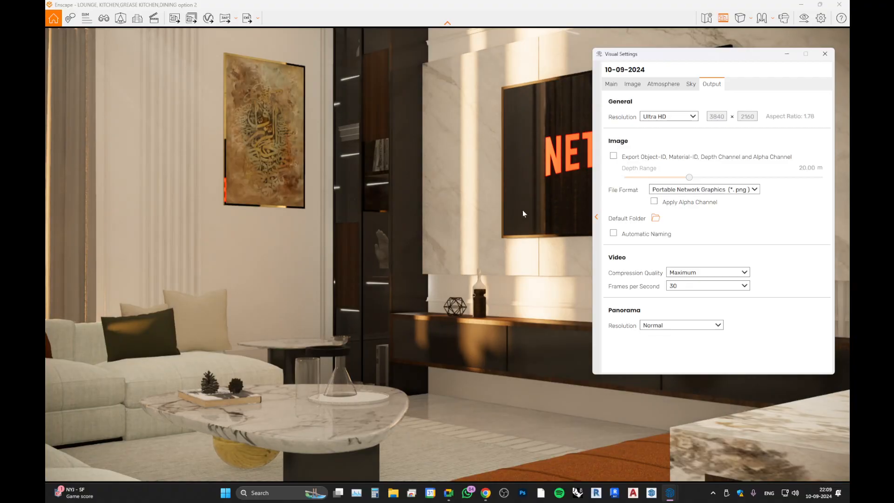
# Uncover the TV wall and review the channel export option and image file formats in the output settings.
pyautogui.moveTo(638, 56); pyautogui.dragTo(225, 113)
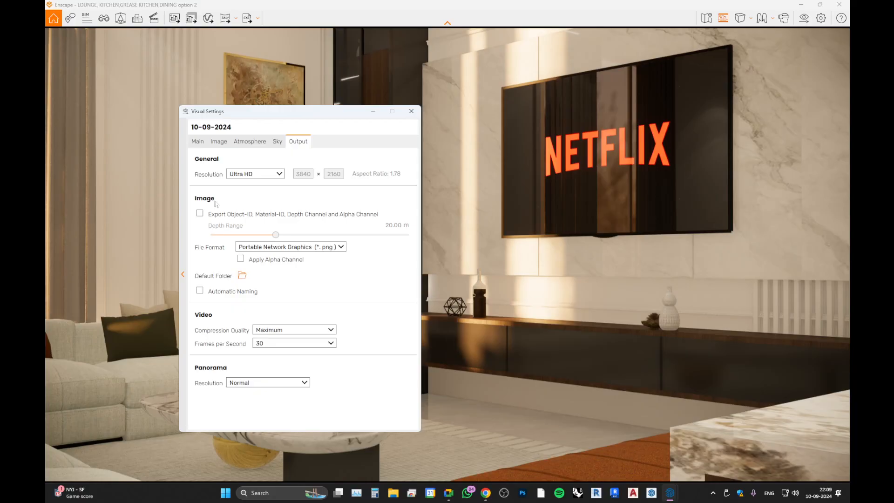
pyautogui.click(237, 216)
pyautogui.click(237, 216)
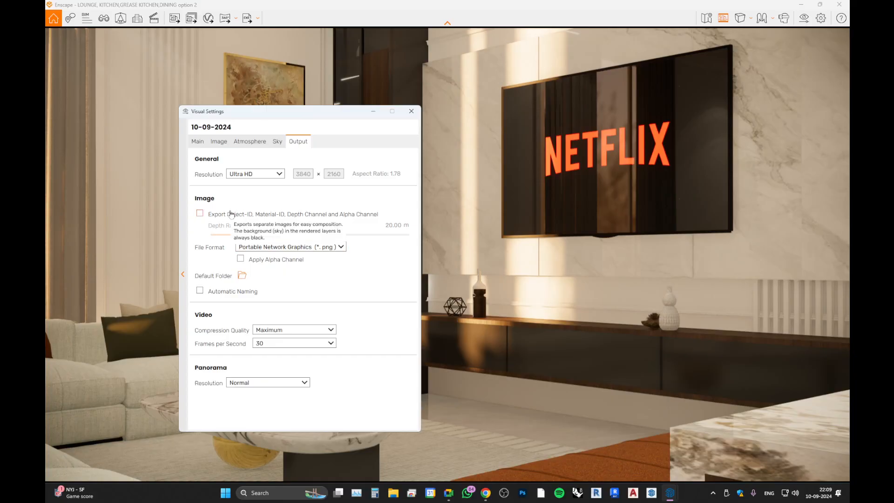
pyautogui.click(242, 250)
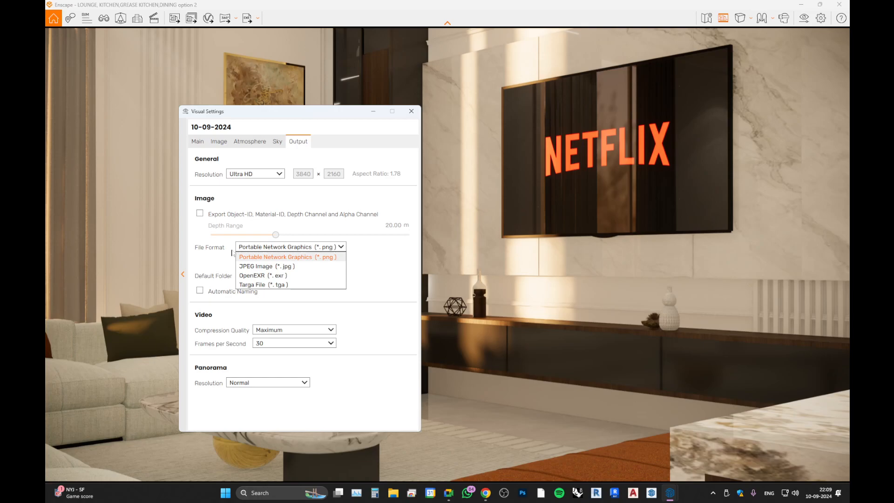
pyautogui.click(199, 265)
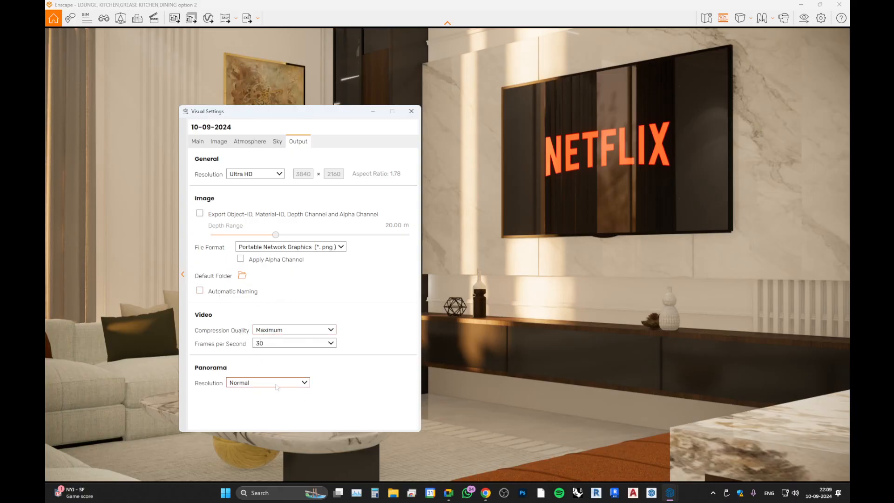
# Look around the dining side of the lounge and review the panorama resolution options in the visual settings' output section.
pyautogui.click(376, 112)
pyautogui.moveTo(390, 210); pyautogui.dragTo(224, 219)
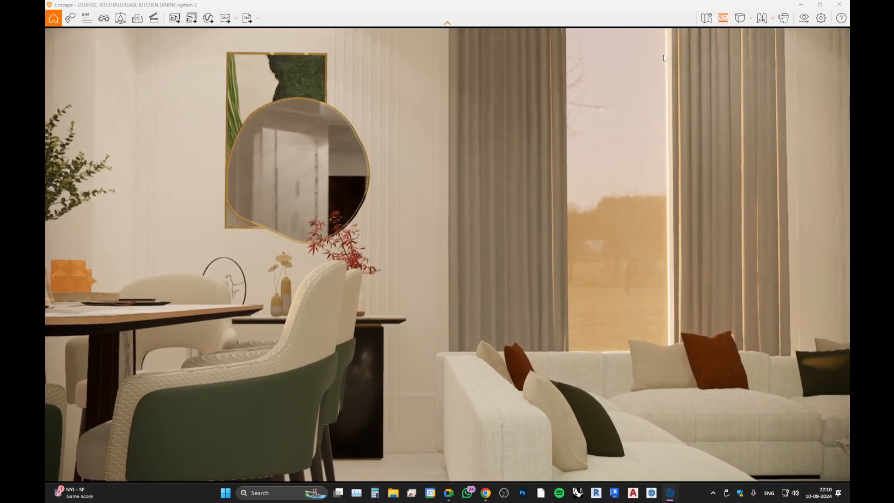
pyautogui.click(804, 19)
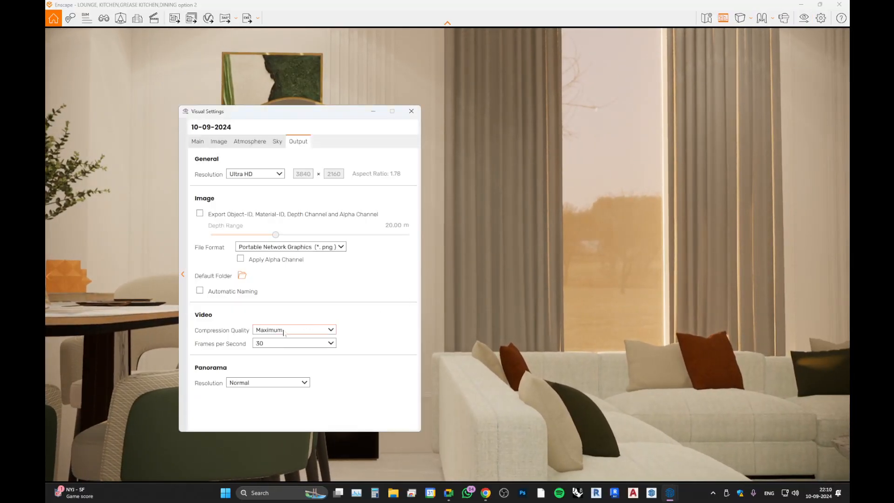
pyautogui.click(296, 384)
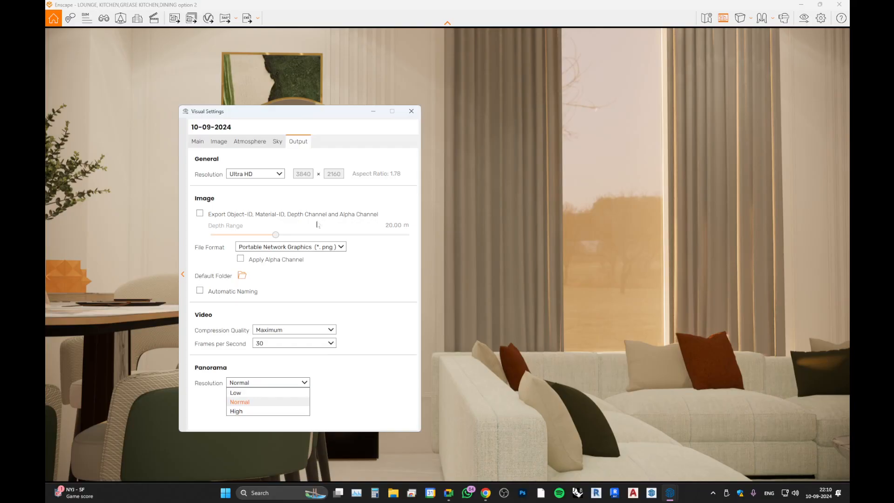
pyautogui.click(374, 120)
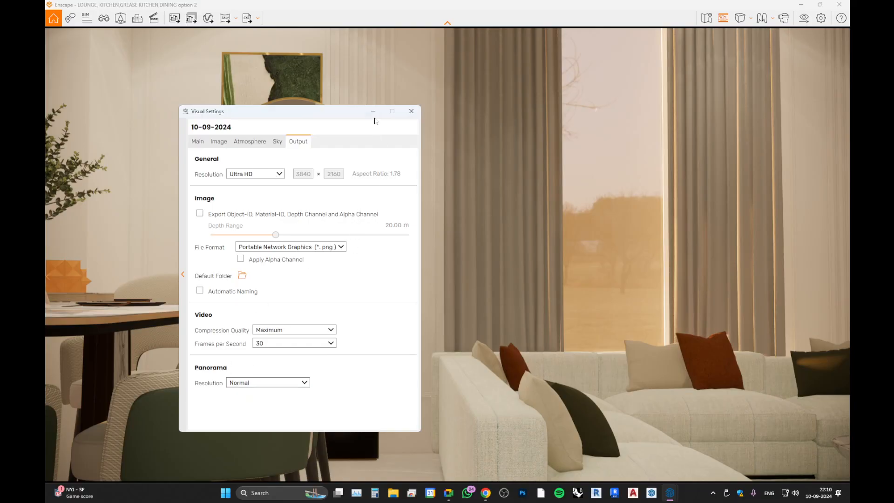
pyautogui.click(411, 111)
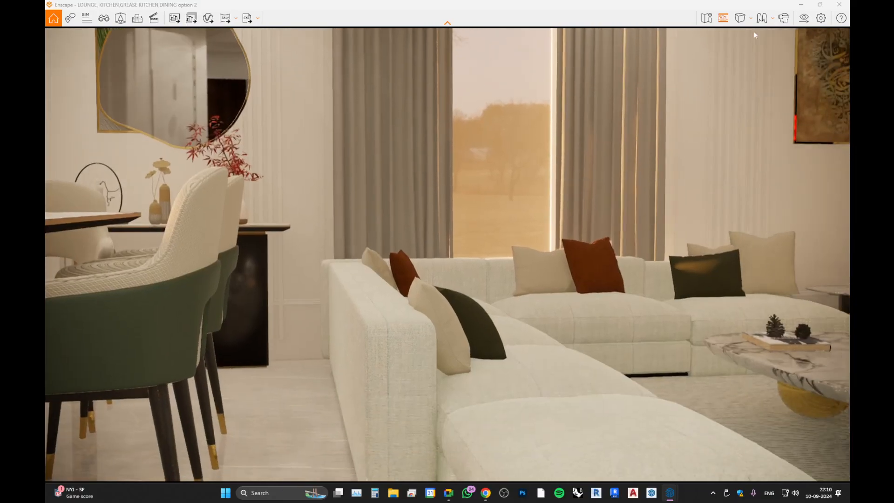
# Set the camera's horizontal field of view to 90° in the visual settings and close them.
pyautogui.click(805, 18)
pyautogui.click(197, 141)
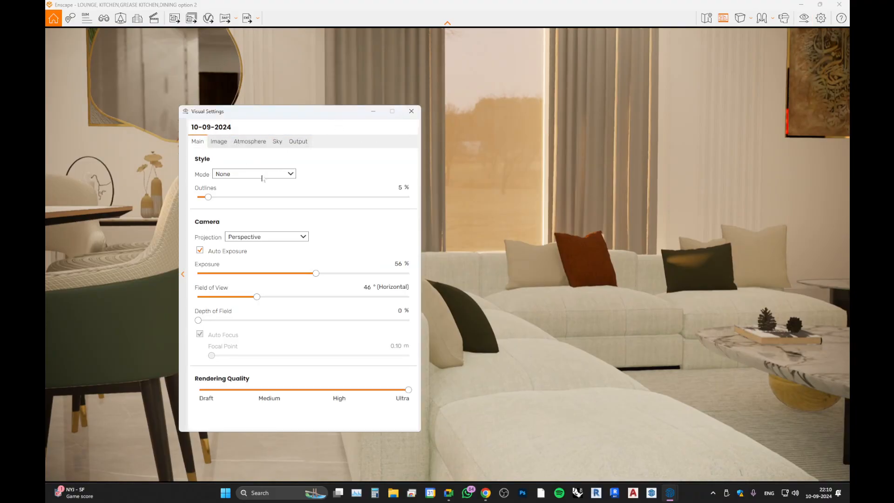
pyautogui.click(357, 287)
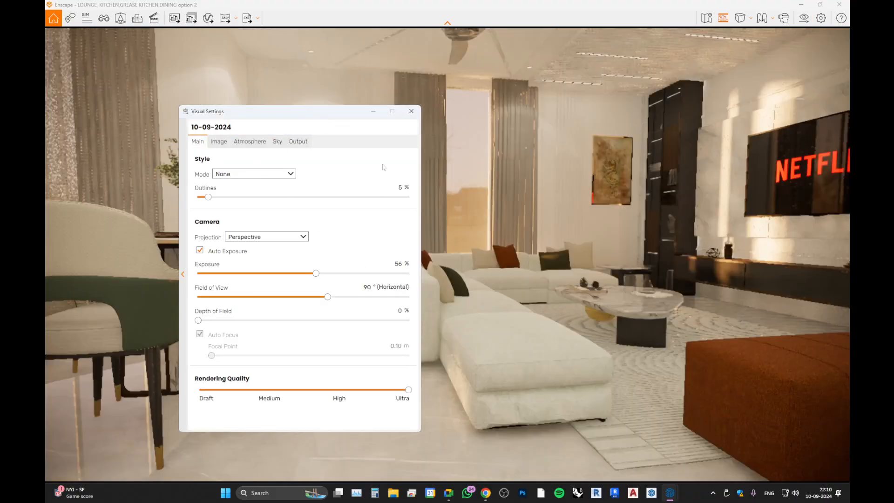
pyautogui.click(411, 111)
# Frame the Netflix TV wall head-on and check the screenshot export's save options without saving an image.
pyautogui.moveTo(403, 268); pyautogui.dragTo(396, 239)
pyautogui.press('w')
pyautogui.press('w')
pyautogui.press('d')
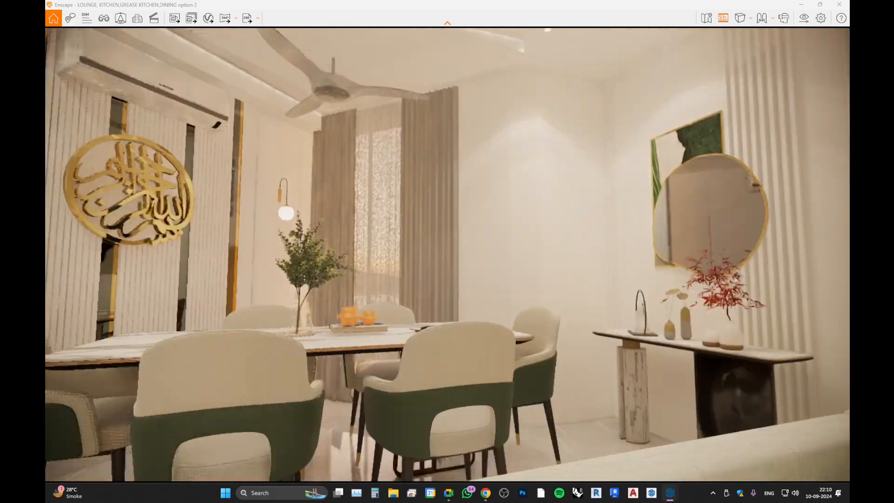
pyautogui.press('w')
pyautogui.moveTo(396, 239); pyautogui.dragTo(405, 228)
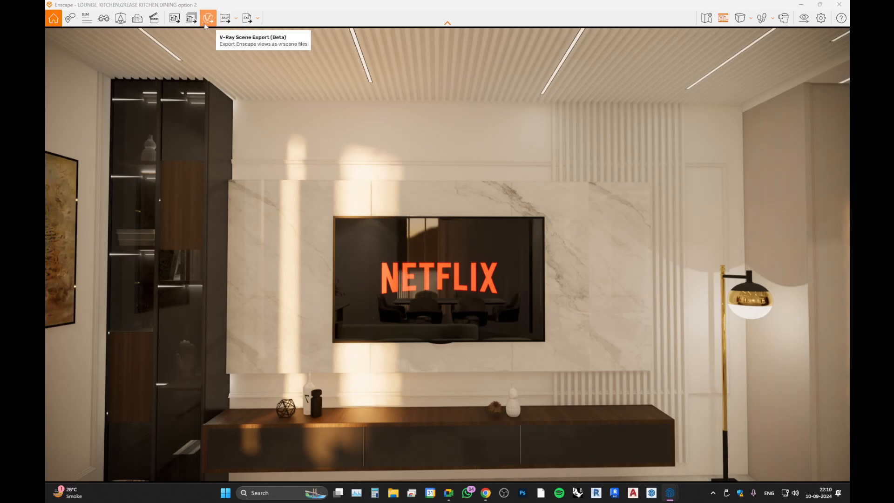
pyautogui.click(174, 18)
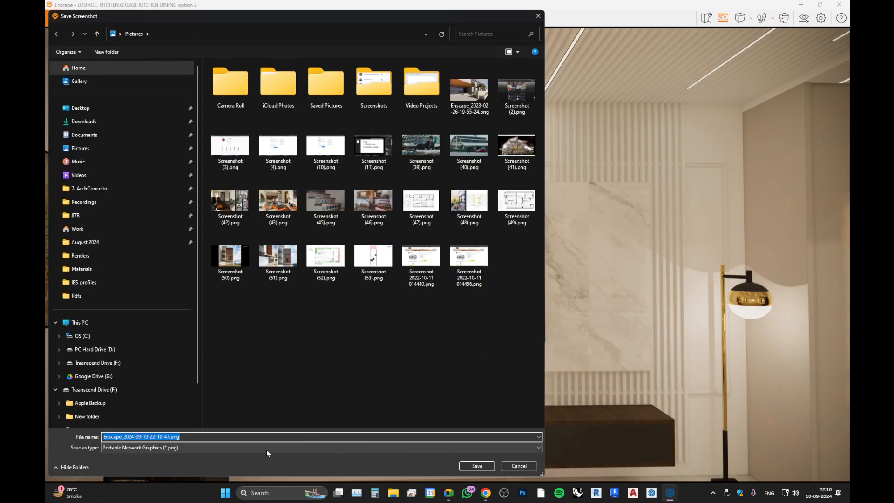
pyautogui.click(509, 465)
# Set the output image file format to JPEG and check the screenshot save type without saving.
pyautogui.click(804, 18)
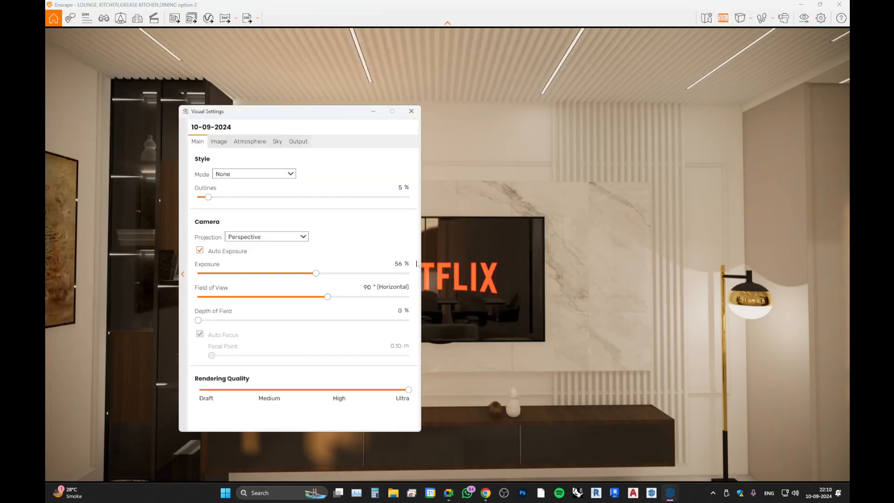
pyautogui.click(296, 141)
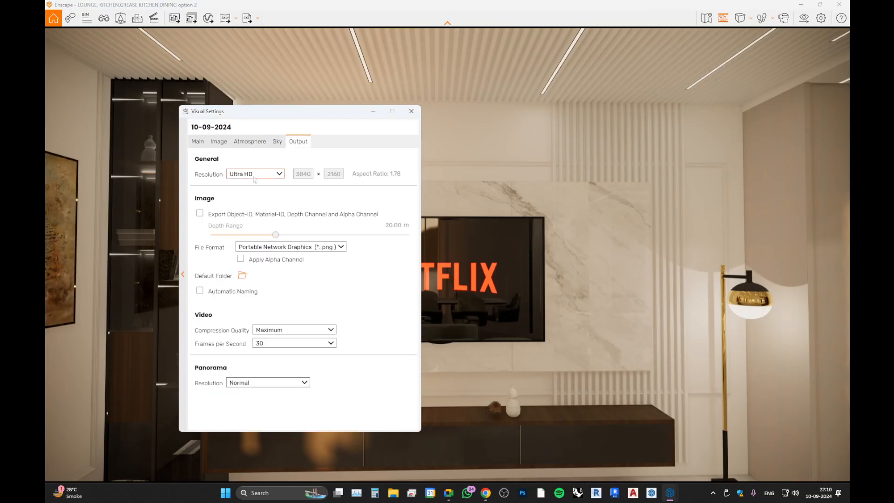
pyautogui.click(292, 250)
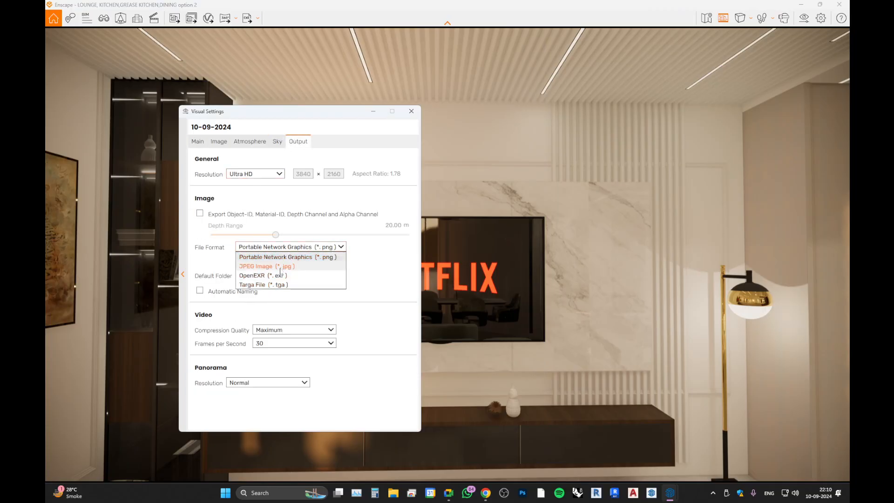
pyautogui.click(280, 268)
pyautogui.click(411, 110)
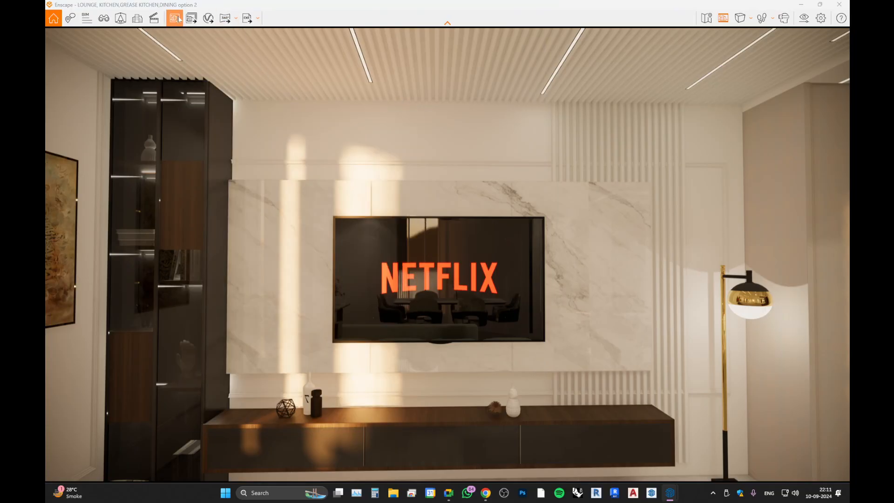
pyautogui.click(179, 18)
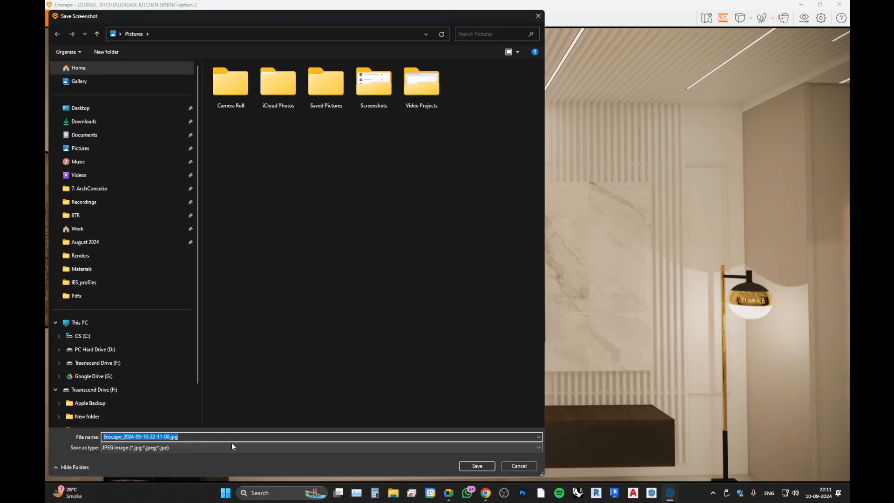
pyautogui.click(520, 465)
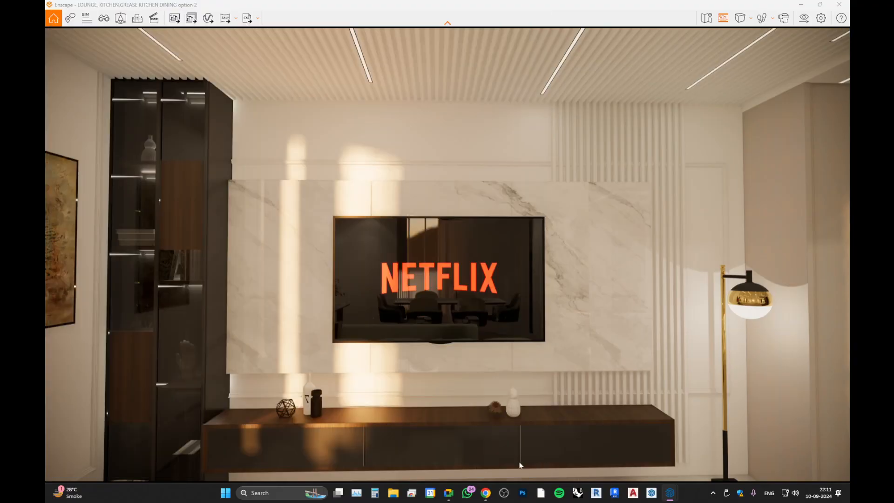
# Start a panorama export of the interior.
pyautogui.click(804, 18)
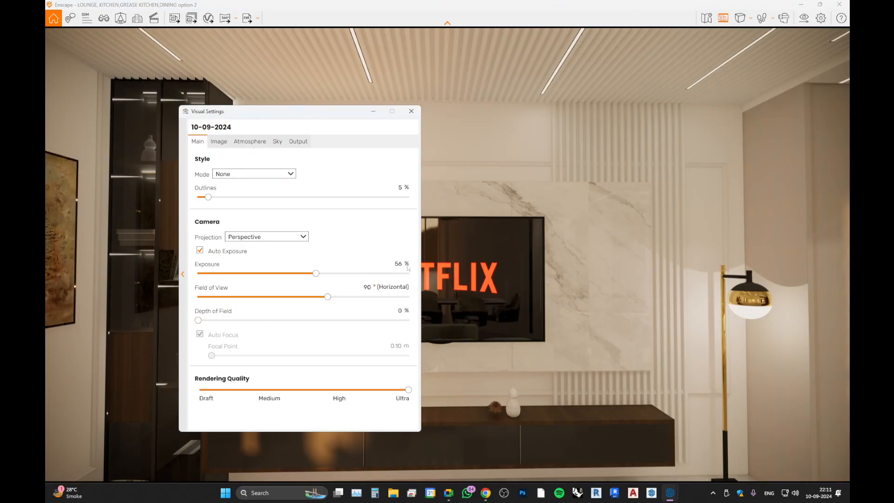
pyautogui.click(411, 111)
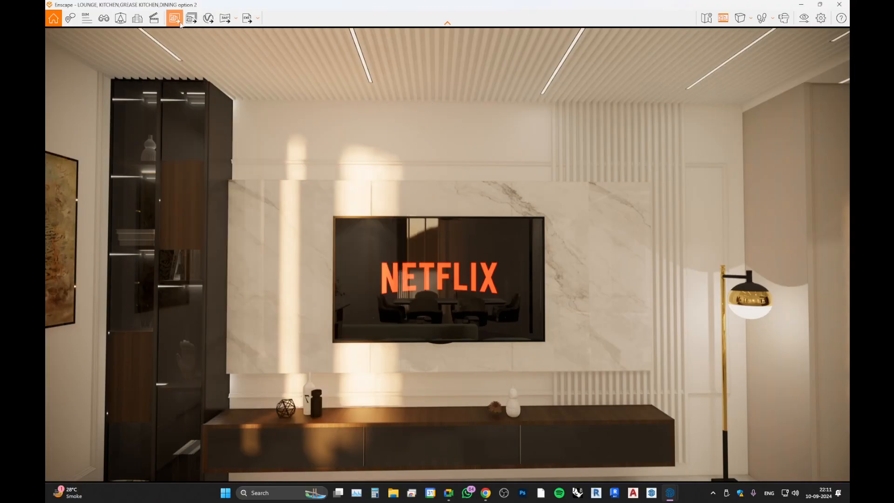
pyautogui.click(225, 18)
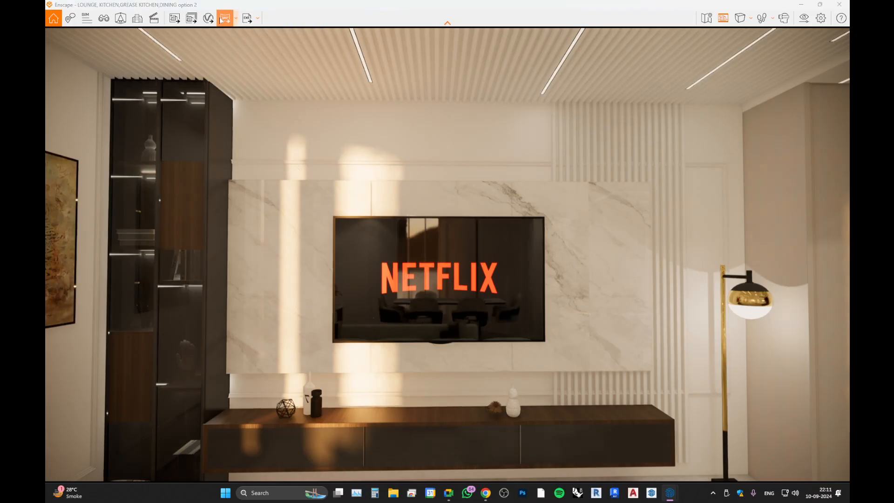
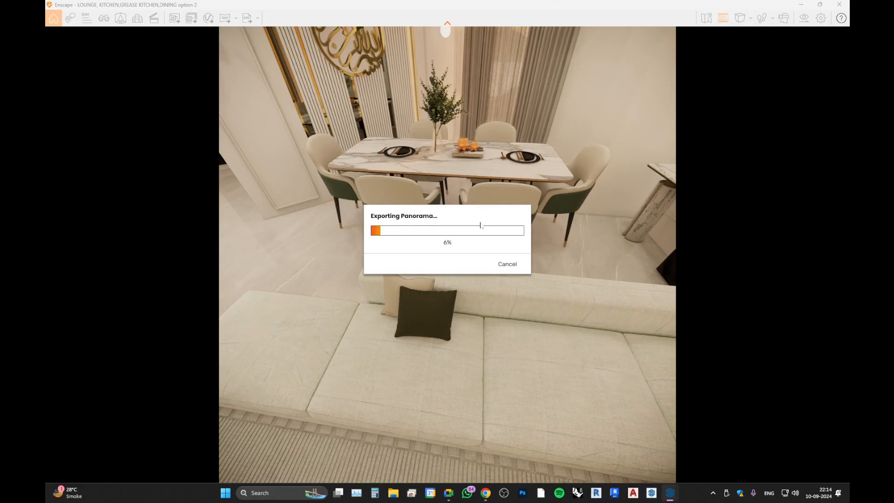
# Switch to Chrome and search Google for "p360" in a new tab.
pyautogui.click(486, 493)
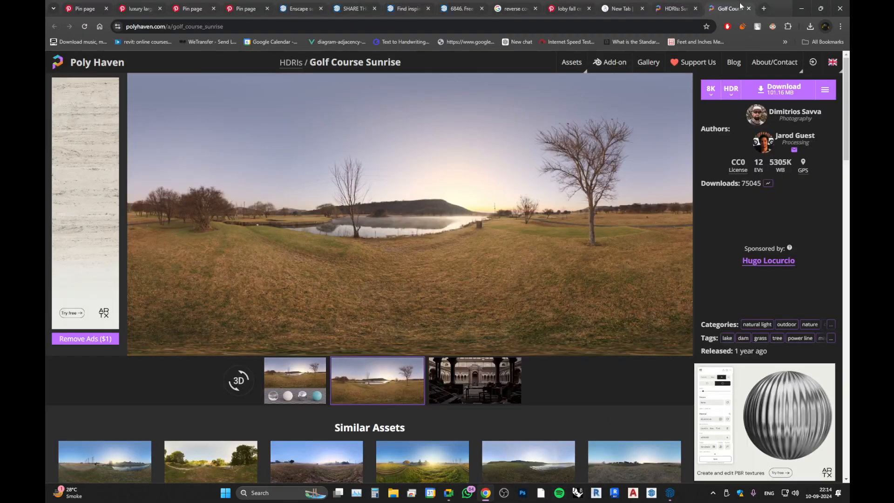
pyautogui.click(764, 8)
pyautogui.write('p3')
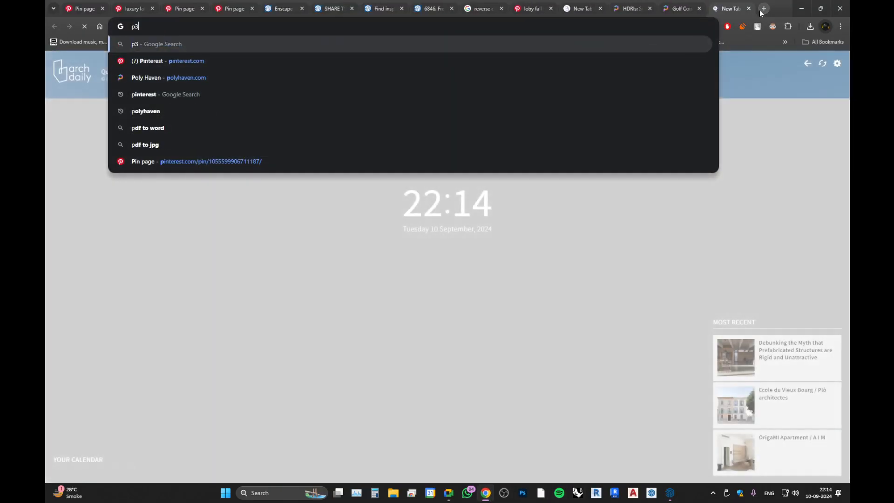
pyautogui.write('60')
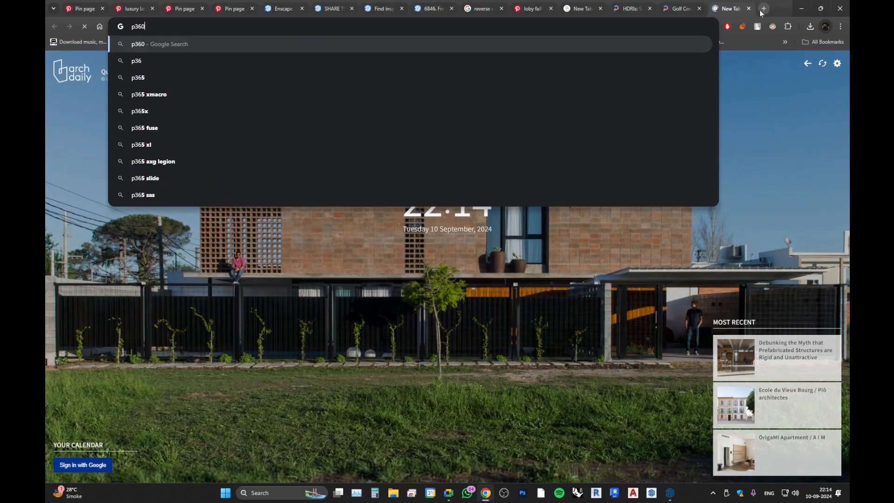
pyautogui.press('Return')
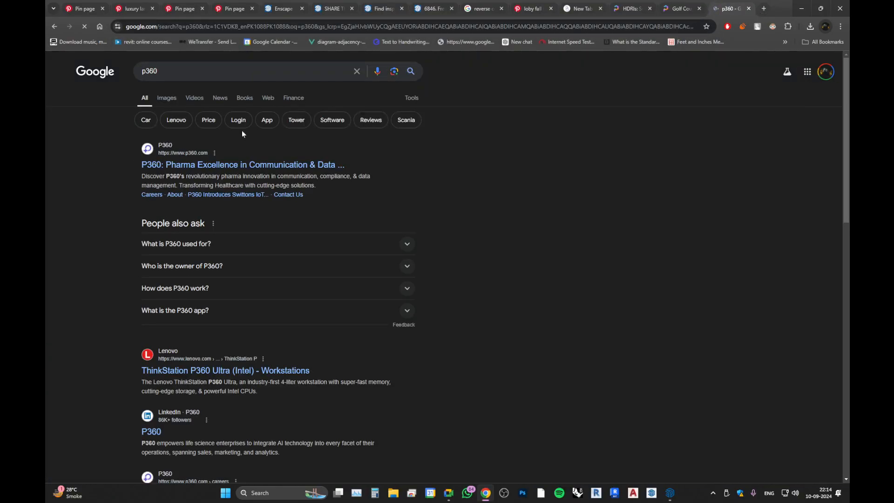
# Refine the Google search to "p360 play store".
pyautogui.click(286, 77)
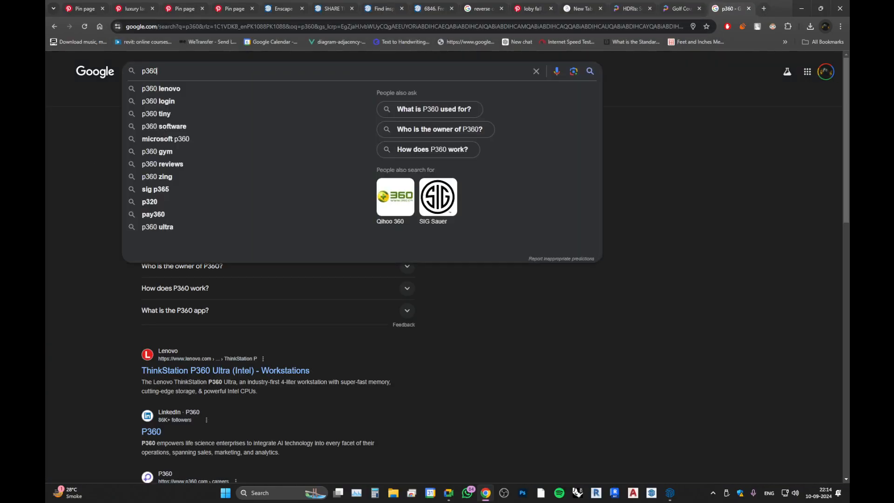
pyautogui.write('planet fitness')
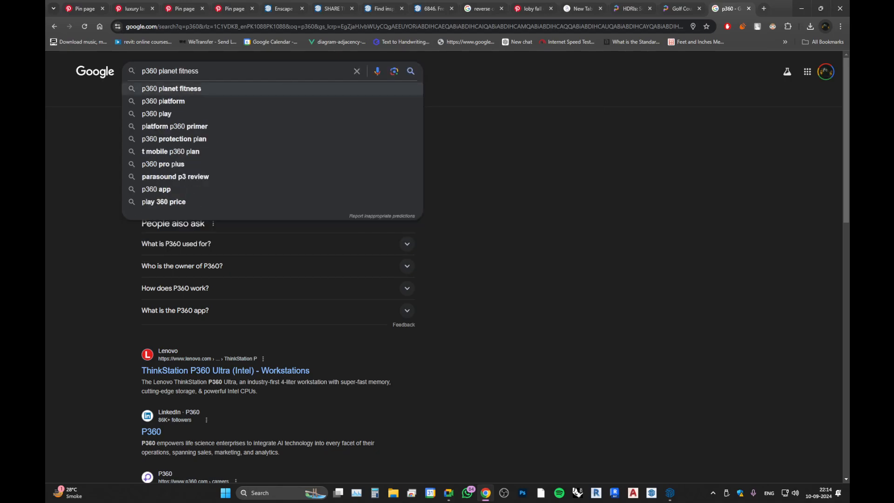
pyautogui.press('Down')
pyautogui.press('Down')
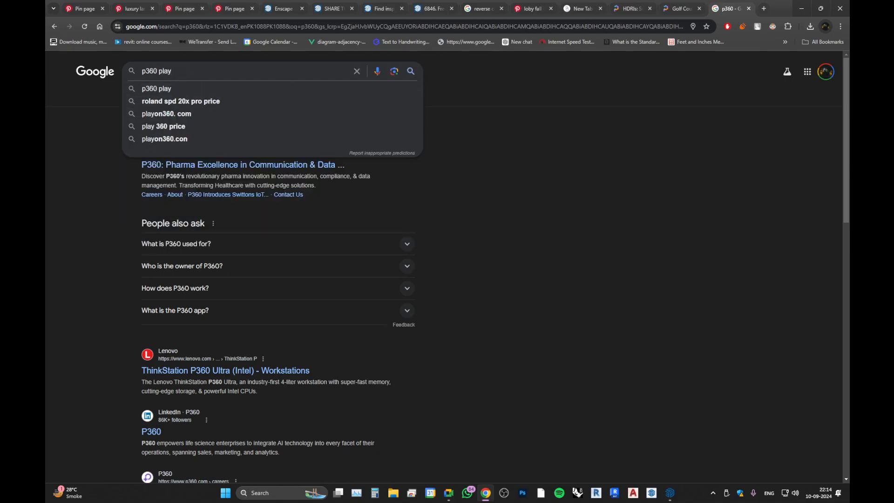
pyautogui.write('store')
pyautogui.press('Return')
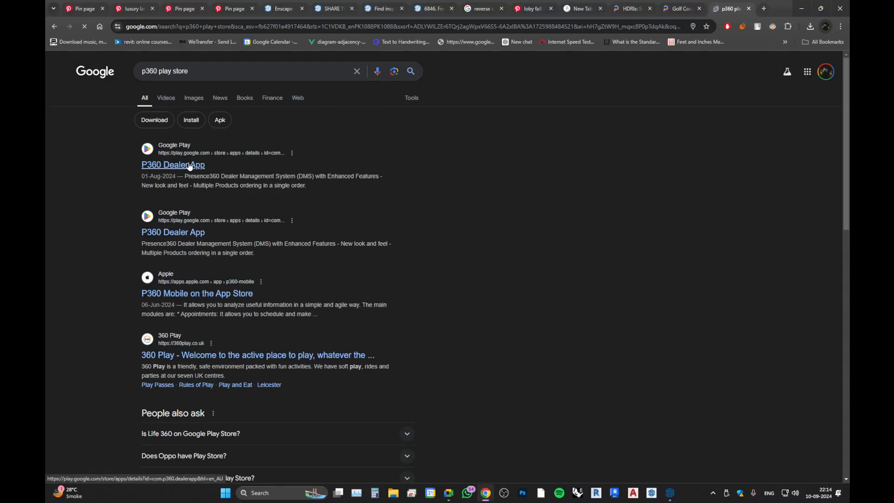
# Check both P360 Dealer App listings on Google Play and return to the search results.
pyautogui.click(190, 165)
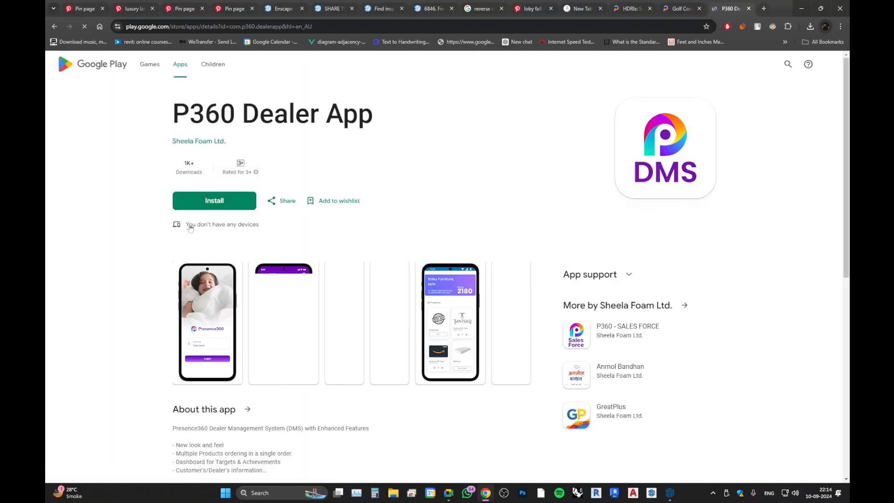
pyautogui.hotkey('alt', 'Left')
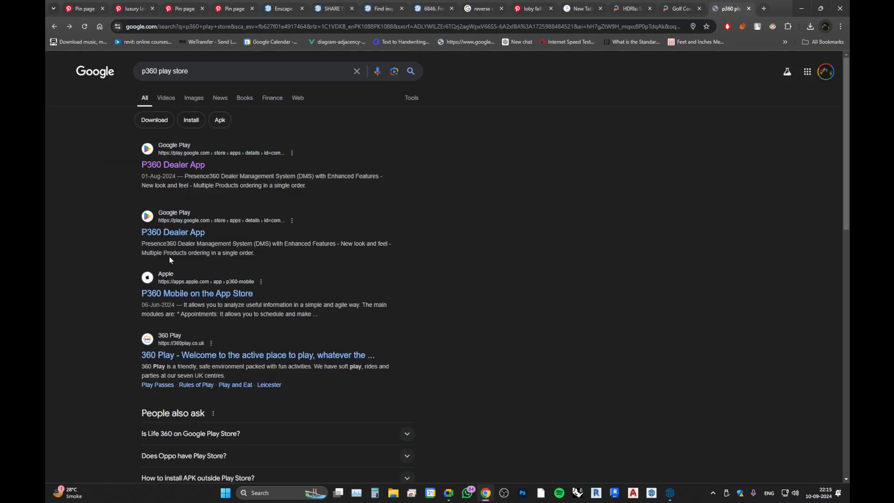
pyautogui.click(165, 233)
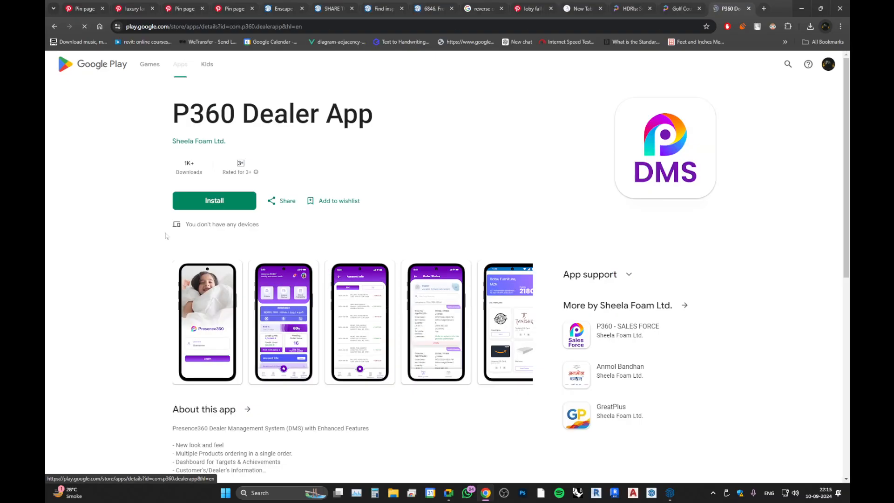
pyautogui.hotkey('alt', 'Left')
pyautogui.scroll(-5, 166, 235)
pyautogui.scroll(6, 163, 233)
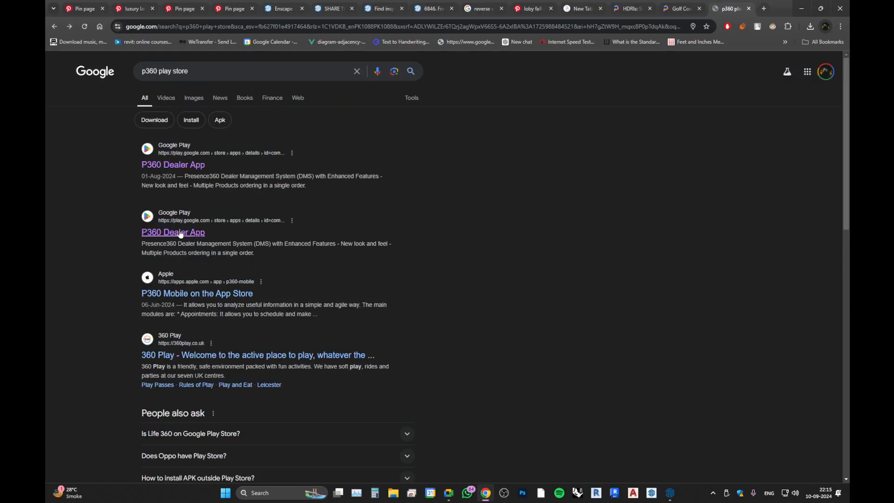
# Browse the image results and open the Google Play page of Panorama 360 & Virtual Tours.
pyautogui.click(164, 98)
pyautogui.click(194, 101)
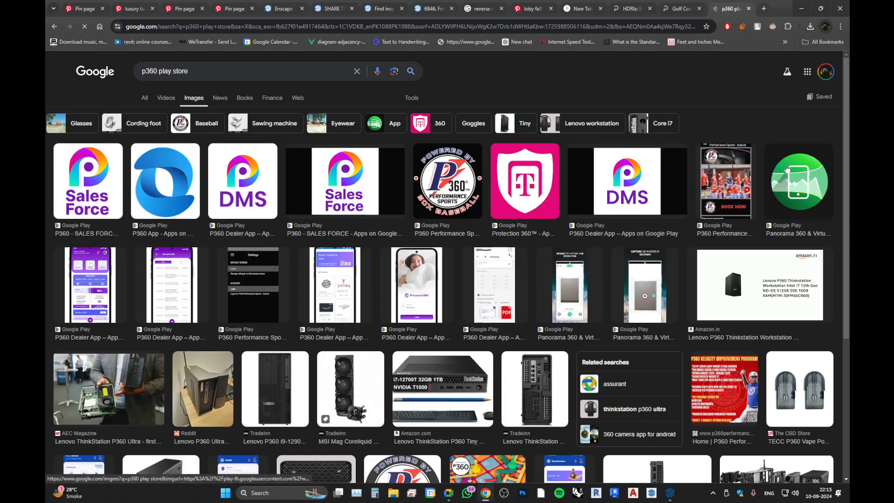
pyautogui.click(799, 181)
pyautogui.click(611, 392)
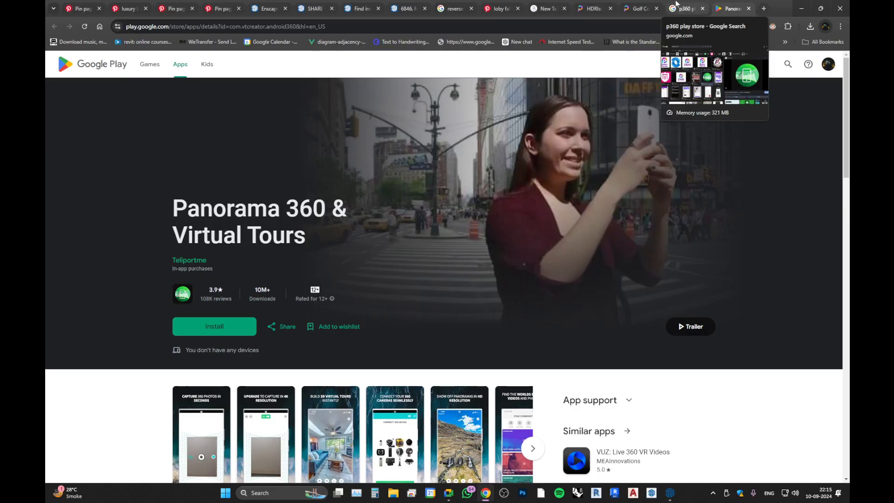
# Return to the Google results and search for "online 360 viewer" instead.
pyautogui.click(676, 5)
pyautogui.hotkey('ctrl', 'a')
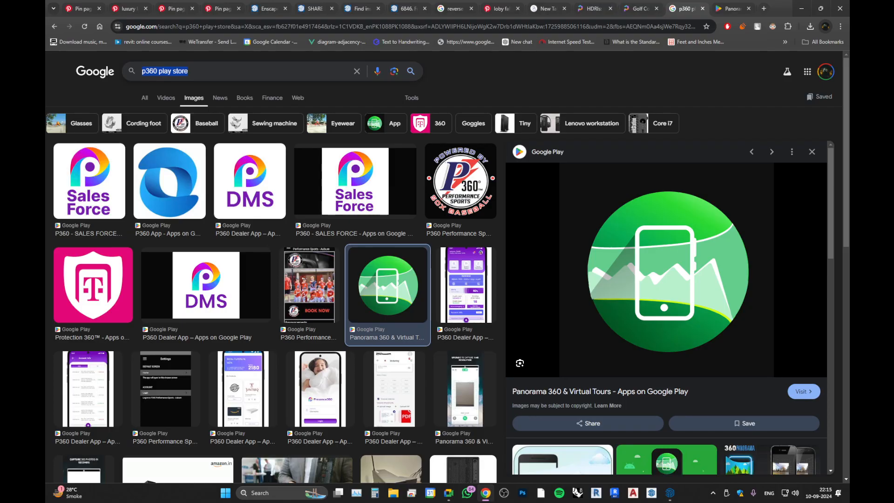
pyautogui.write('only')
pyautogui.press('BackSpace')
pyautogui.write('ine ')
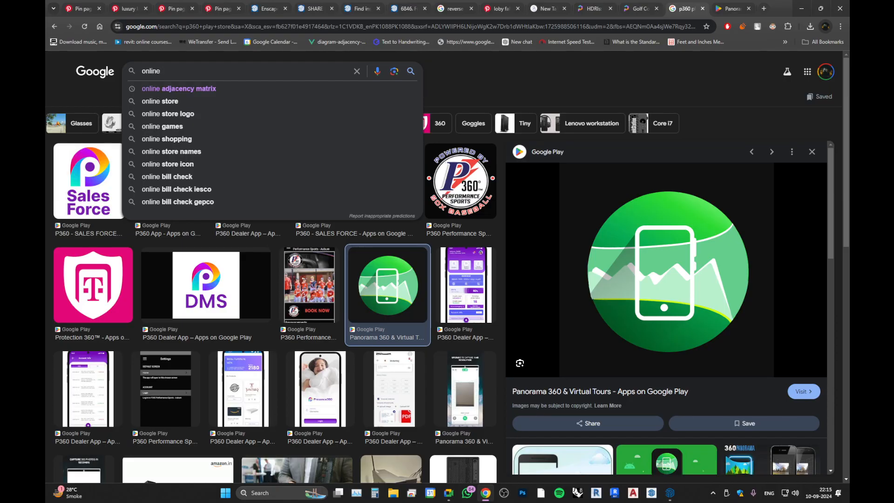
pyautogui.write('360')
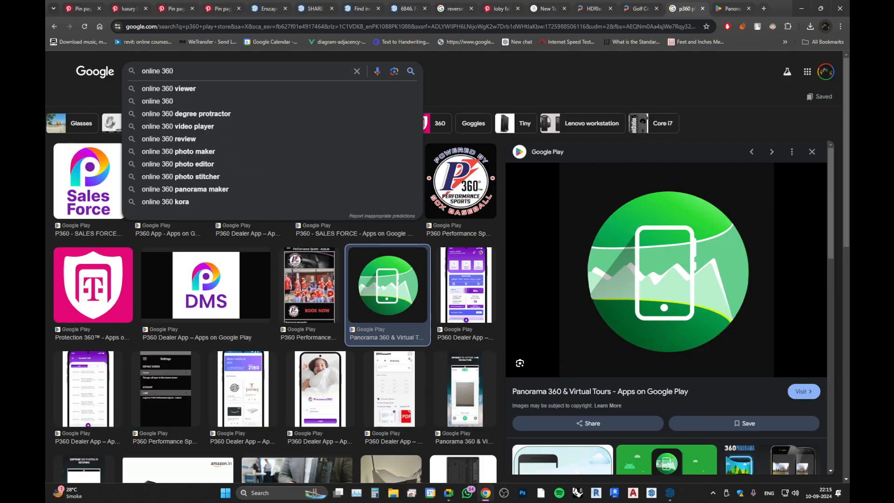
pyautogui.press('Down')
pyautogui.press('Return')
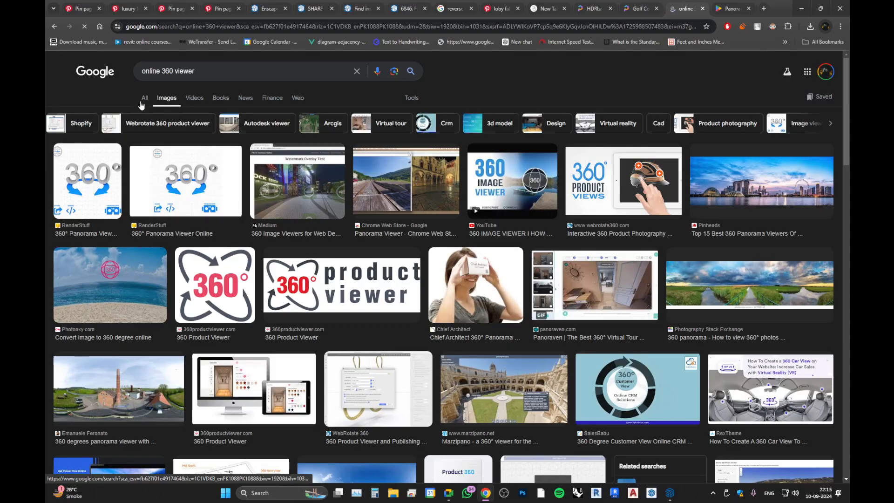
# Open RenderStuff's Online 360° Panorama Viewer VR from the general web results, view its image upload area, and return to Enscape.
pyautogui.click(141, 101)
pyautogui.click(170, 164)
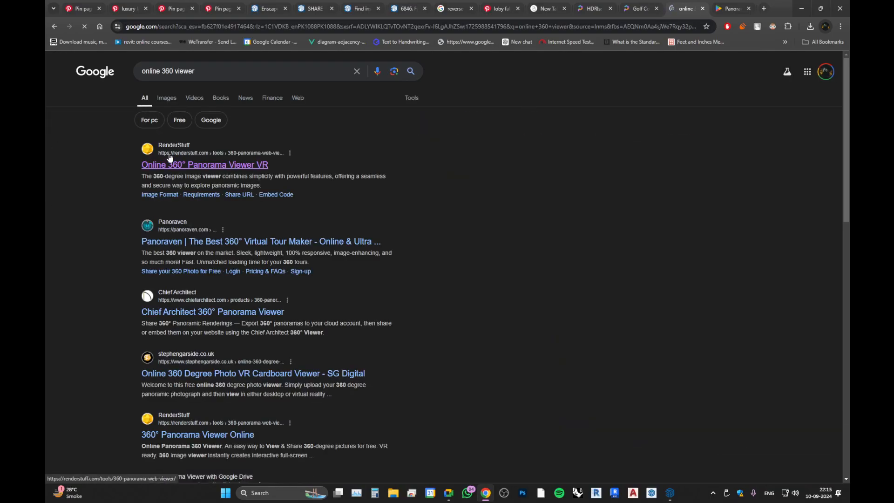
pyautogui.scroll(-3, 506, 360)
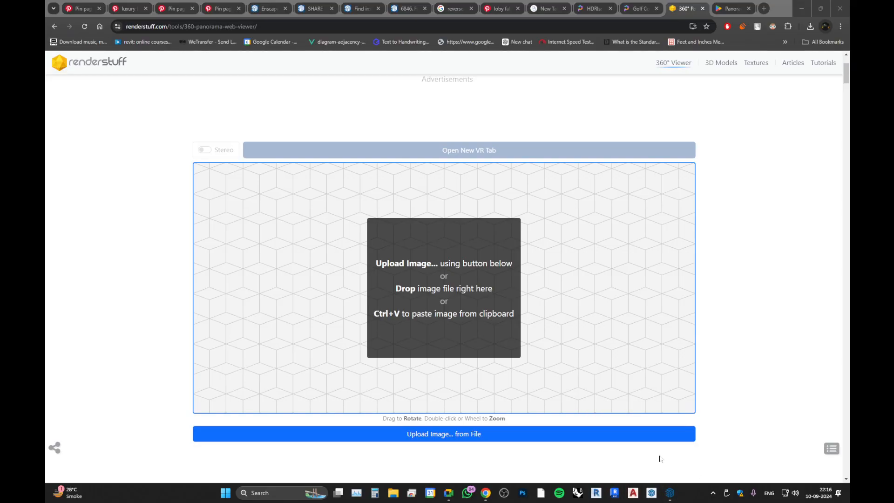
pyautogui.click(806, 9)
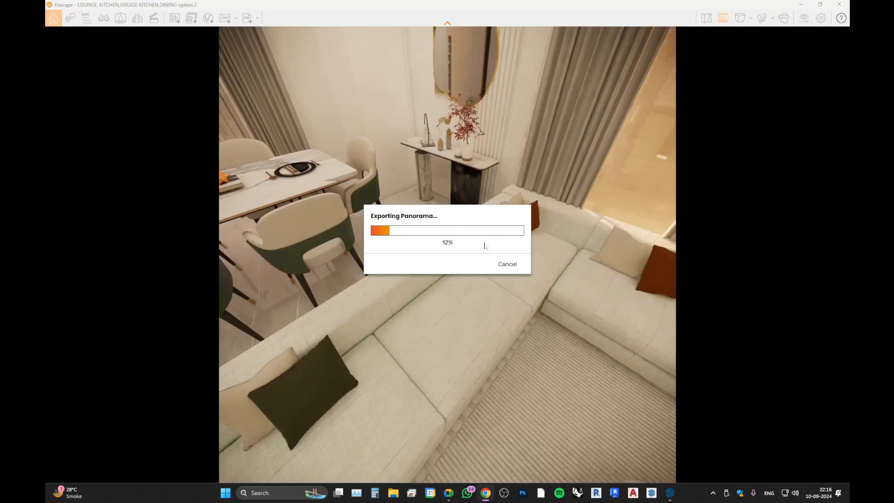